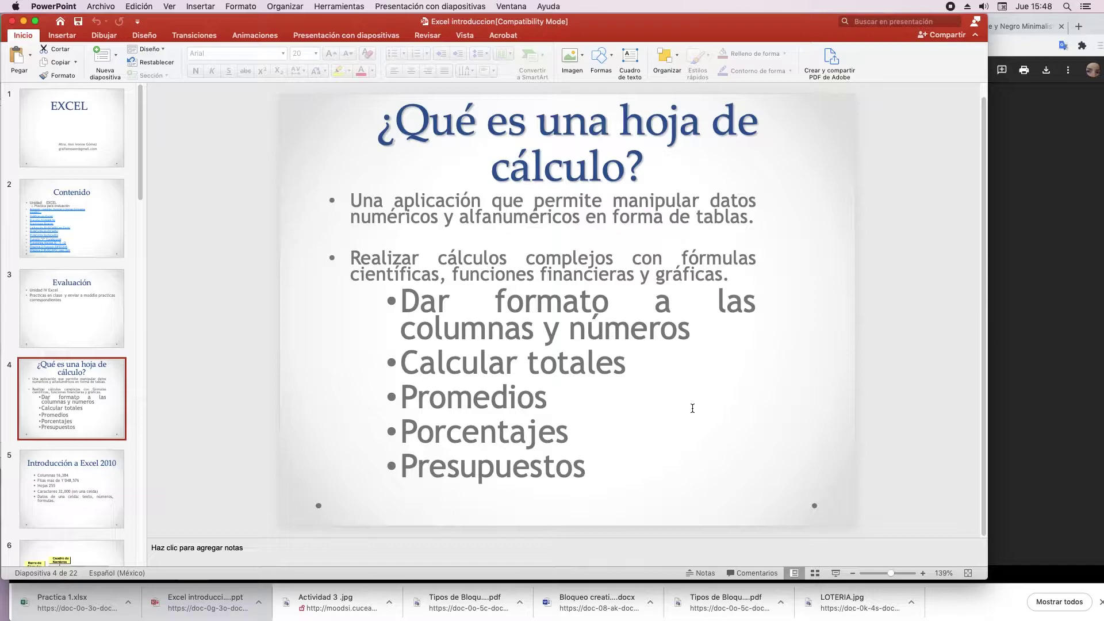
Step: Advance past the Introducción a Excel 2010 and spreadsheet-parts slides to slide 7, Formas del Puntero
key("Down")
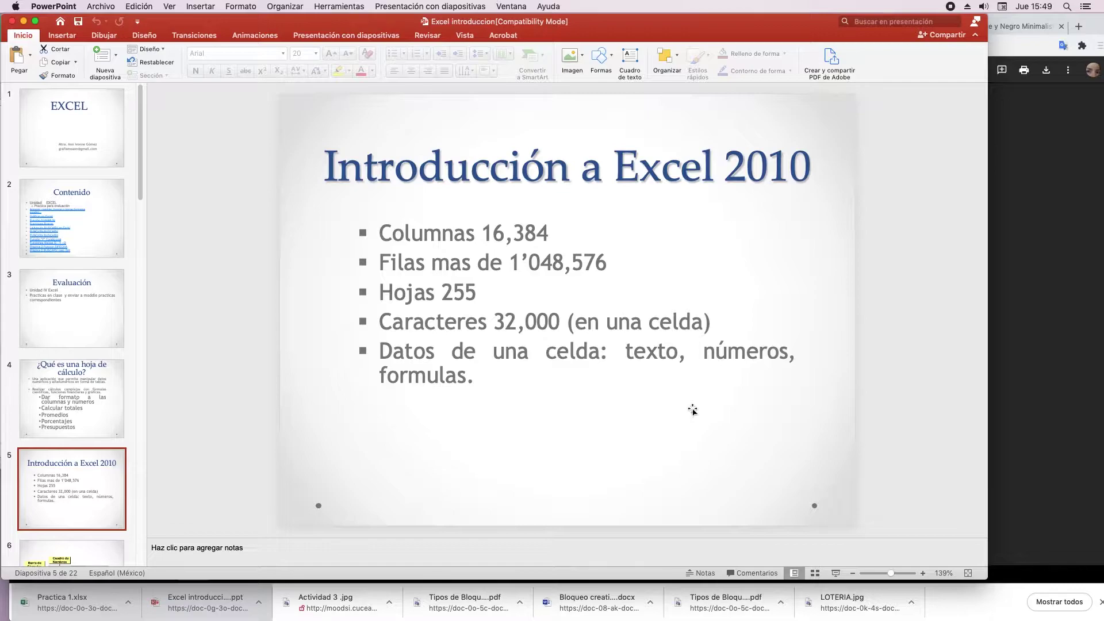
key("Down")
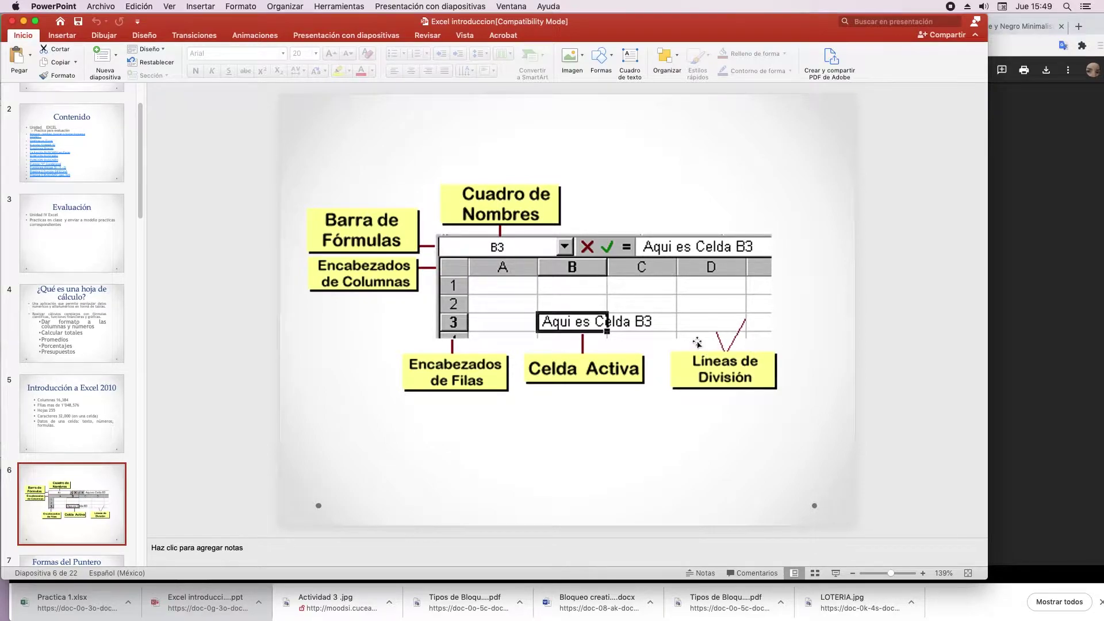
key("Down")
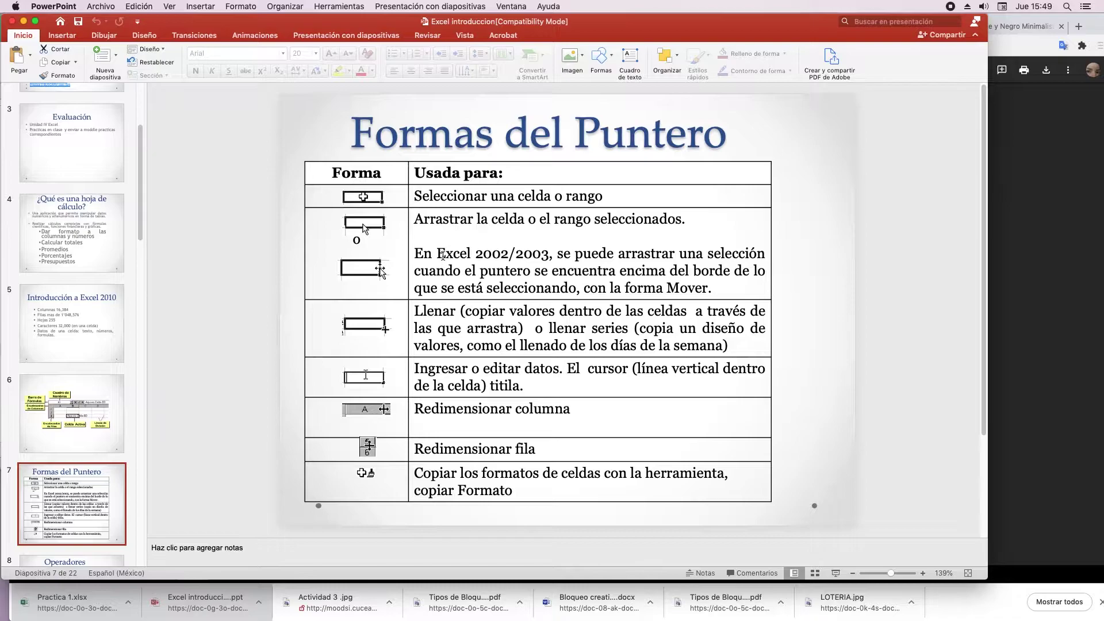
Step: Highlight 'Excel 2002/2003' in the pointer table, then move on to slide 8, Operadores aritméticos
left_click_drag(437, 254, 550, 253)
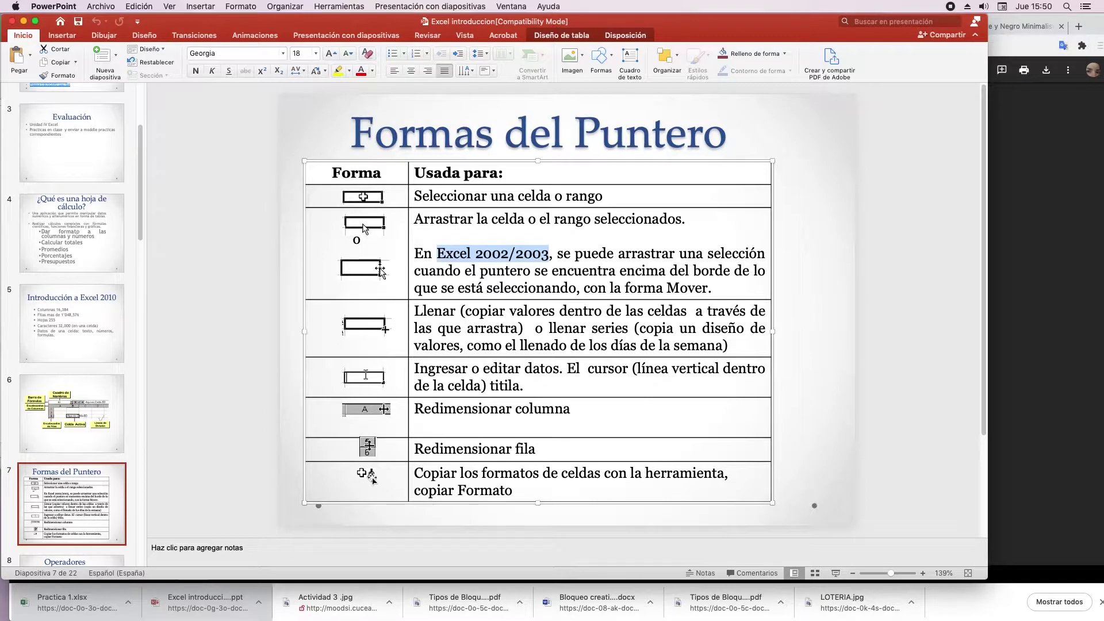
key("Down")
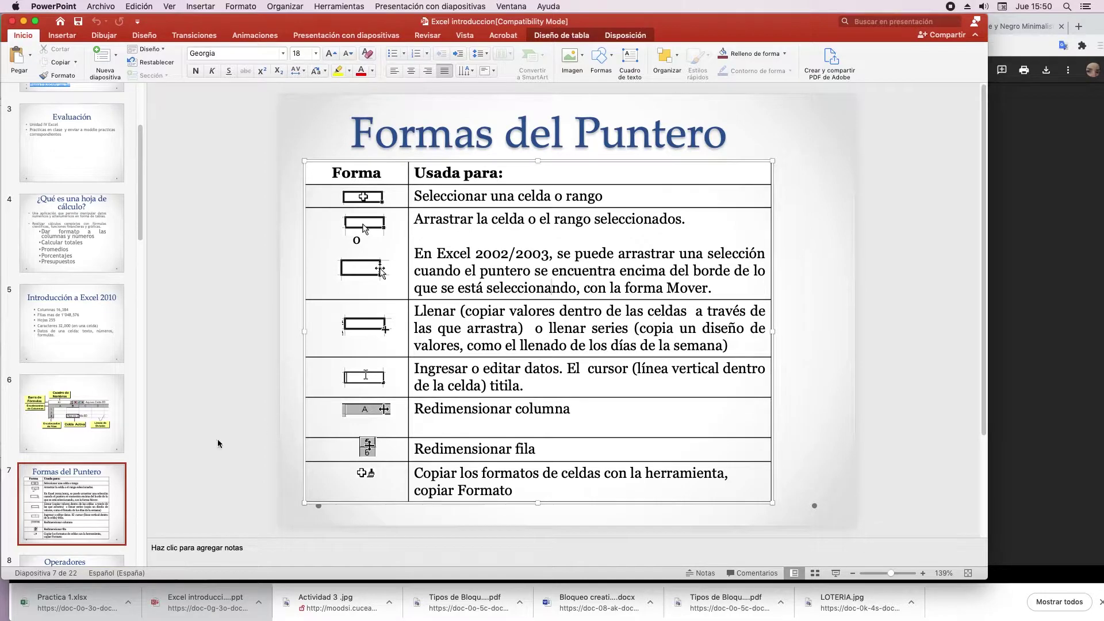
scroll(34, 431, "down", 2)
scroll(46, 448, "down", 1)
scroll(46, 450, "down", 1)
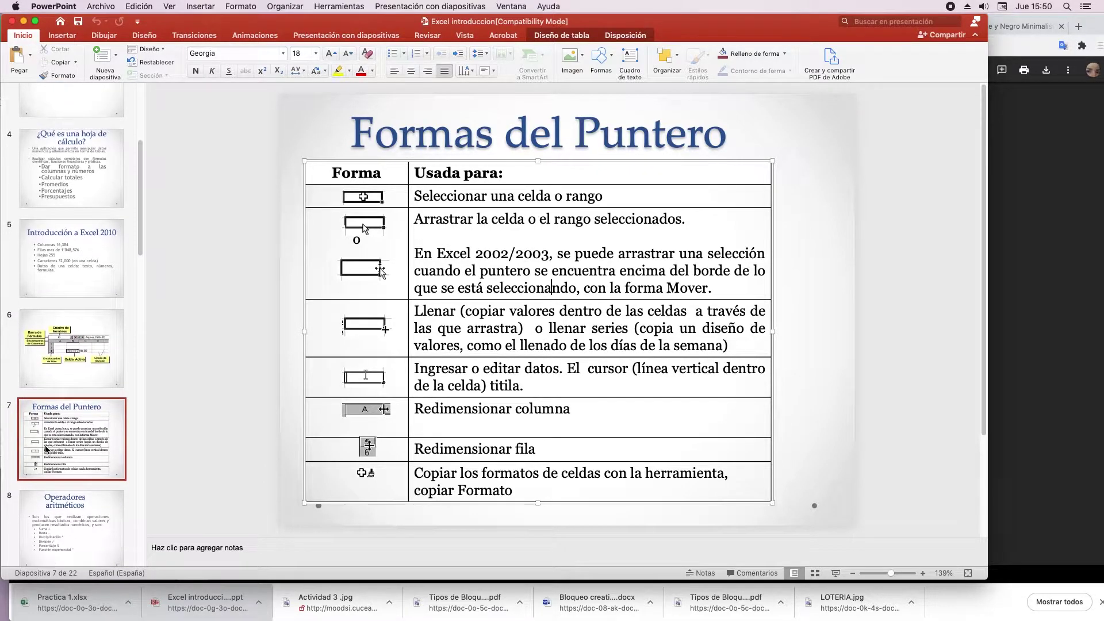
left_click(69, 511)
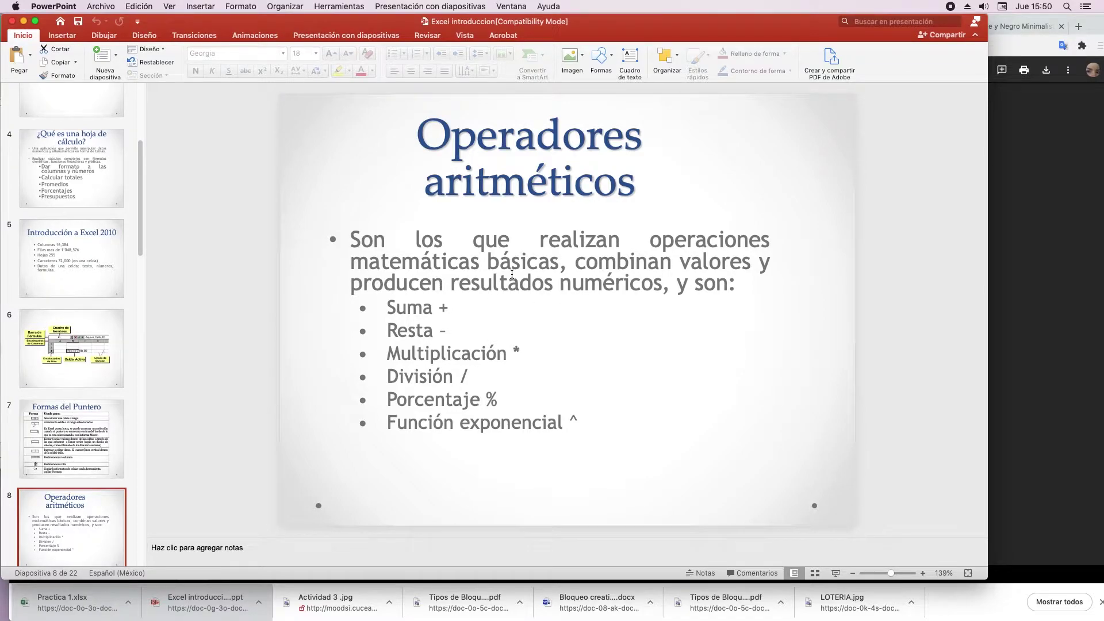
Step: Highlight each arithmetic operator symbol on slide 8: -, *, /, % and ^
left_click(442, 308)
double_click(442, 331)
double_click(516, 353)
double_click(462, 376)
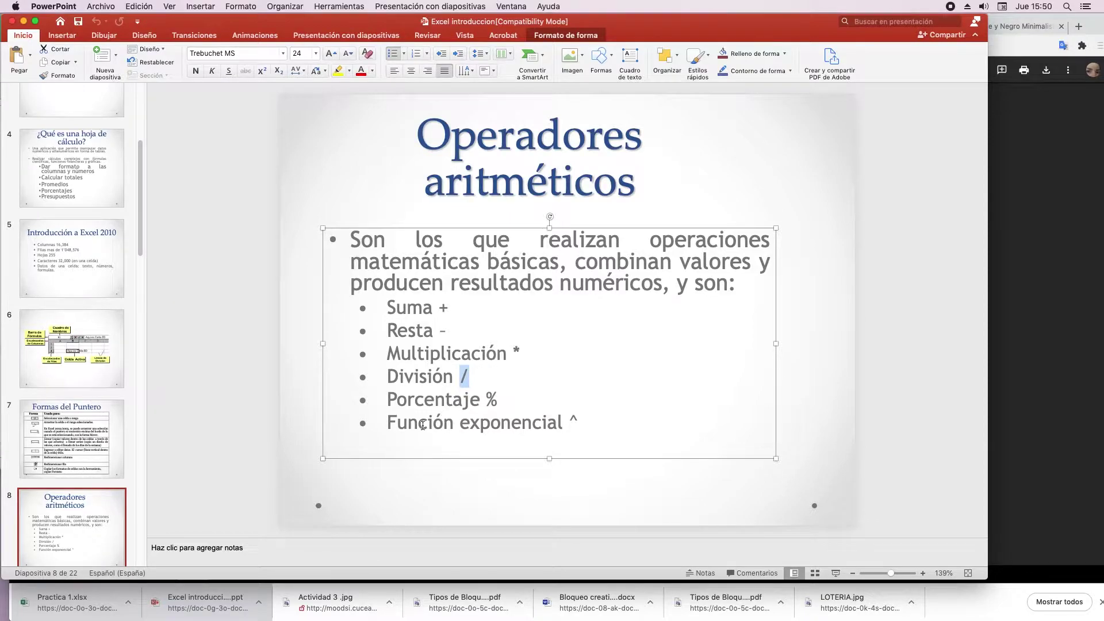
double_click(491, 400)
double_click(575, 422)
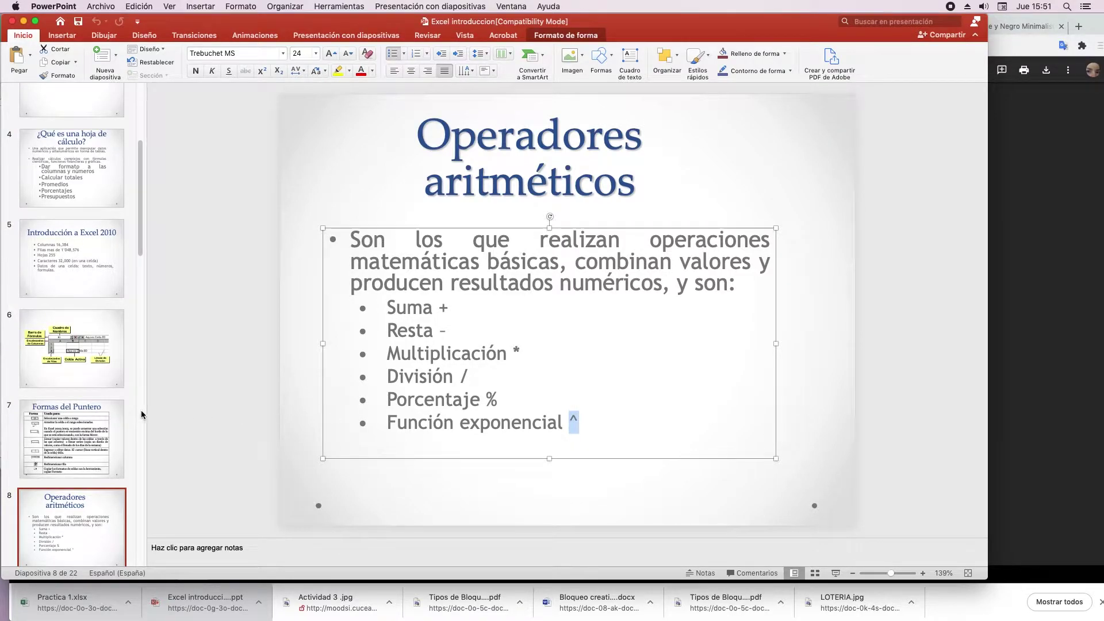
Step: Review the operator examples on slide 9, then go to slide 10, Operadores de comparación
scroll(106, 403, "down", 3)
scroll(105, 403, "down", 2)
left_click(100, 450)
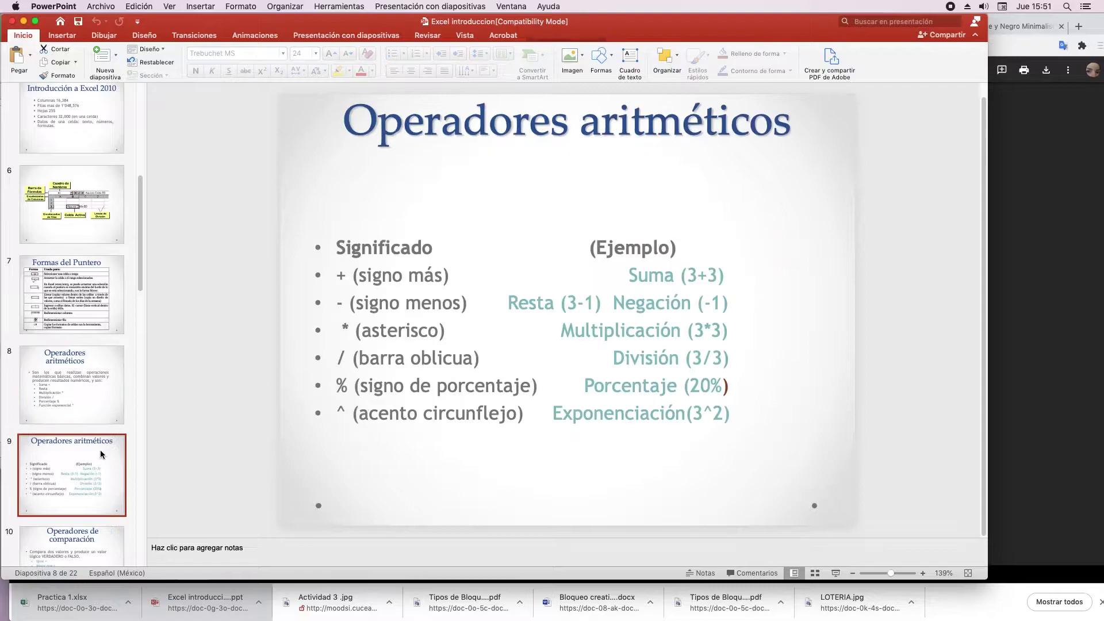
left_click(95, 418)
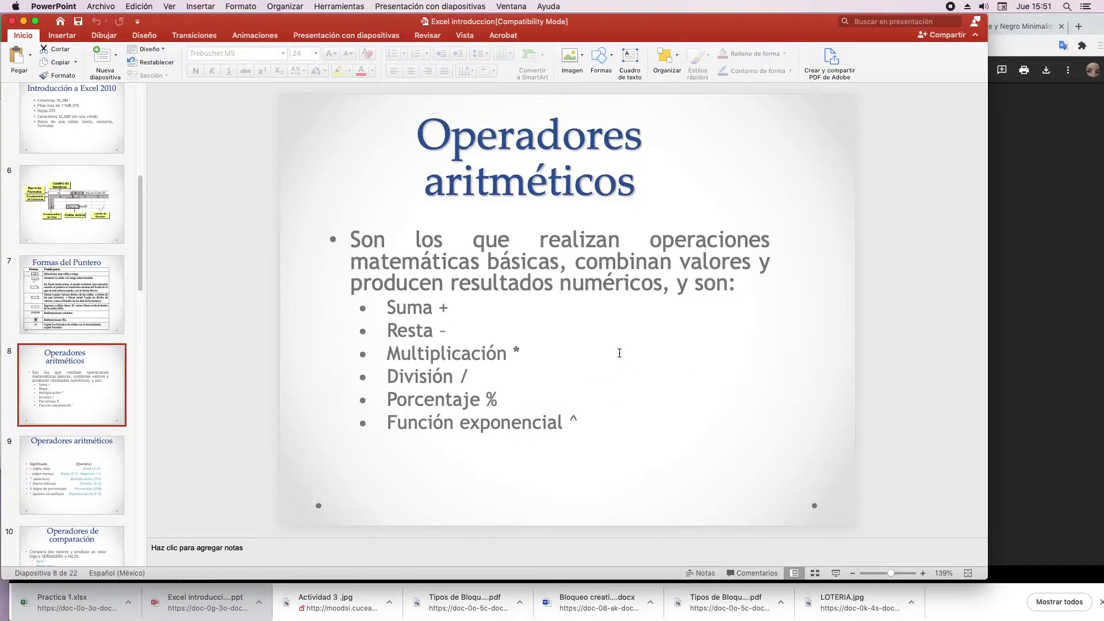
left_click(87, 494)
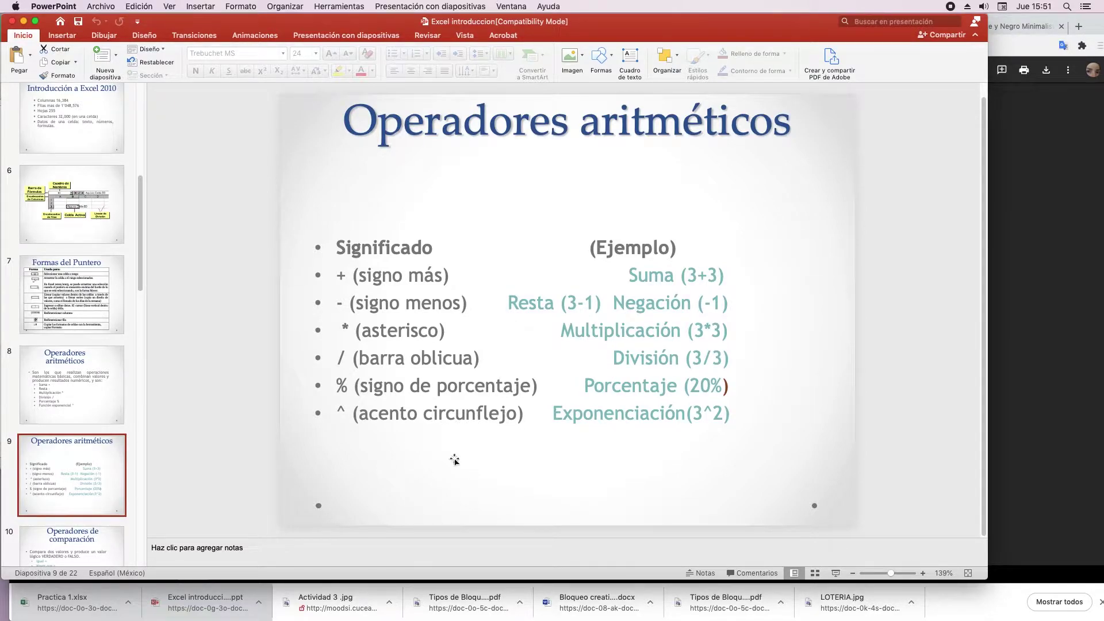
key("Down")
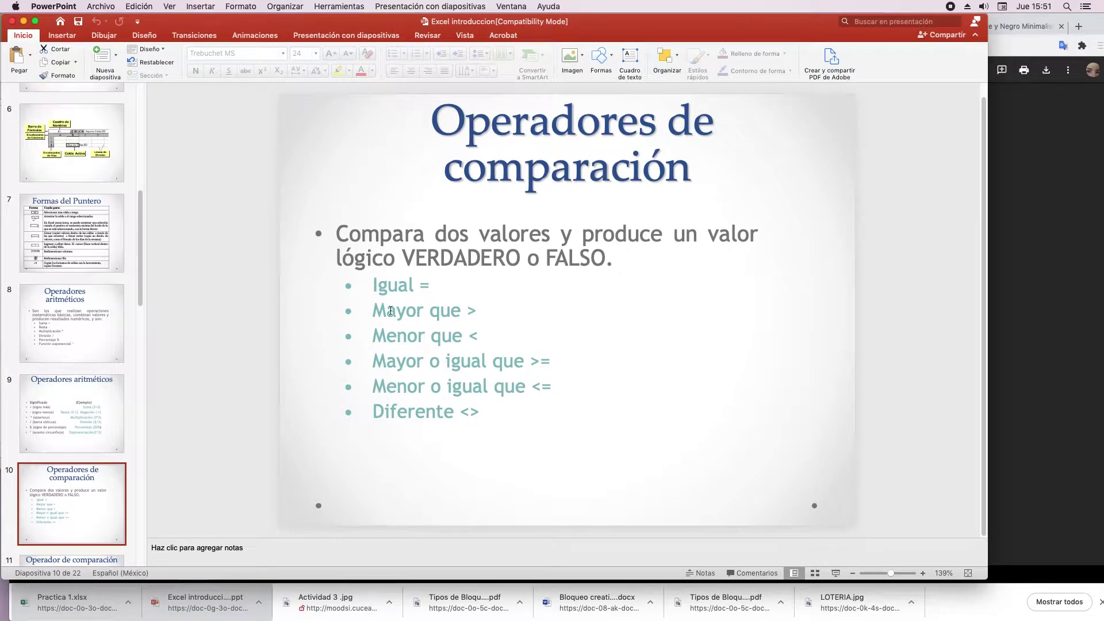
Step: Highlight the comparison operator lines (=, <, >=, <=, <>) on slide 10, then open slide 11
left_click(469, 308)
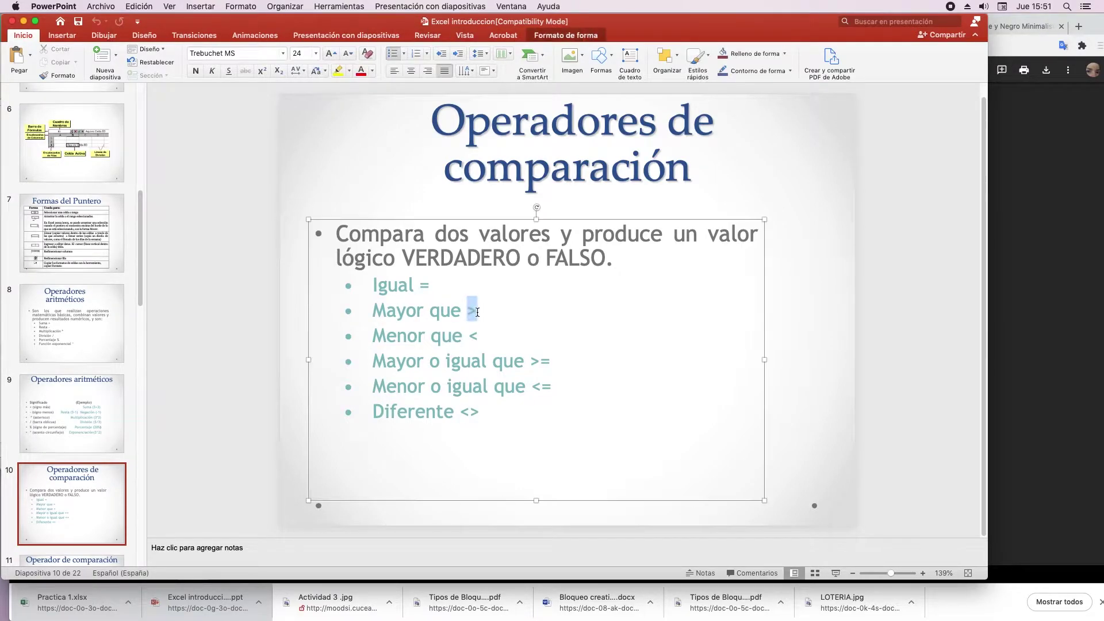
left_click(384, 336)
left_click_drag(376, 339, 476, 340)
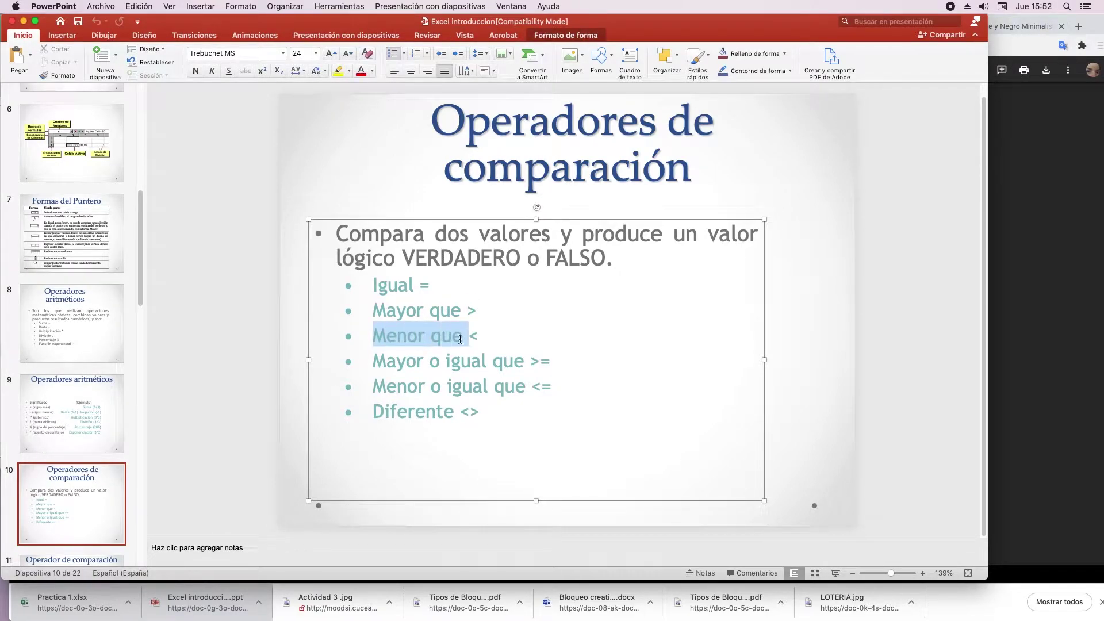
left_click_drag(374, 361, 533, 363)
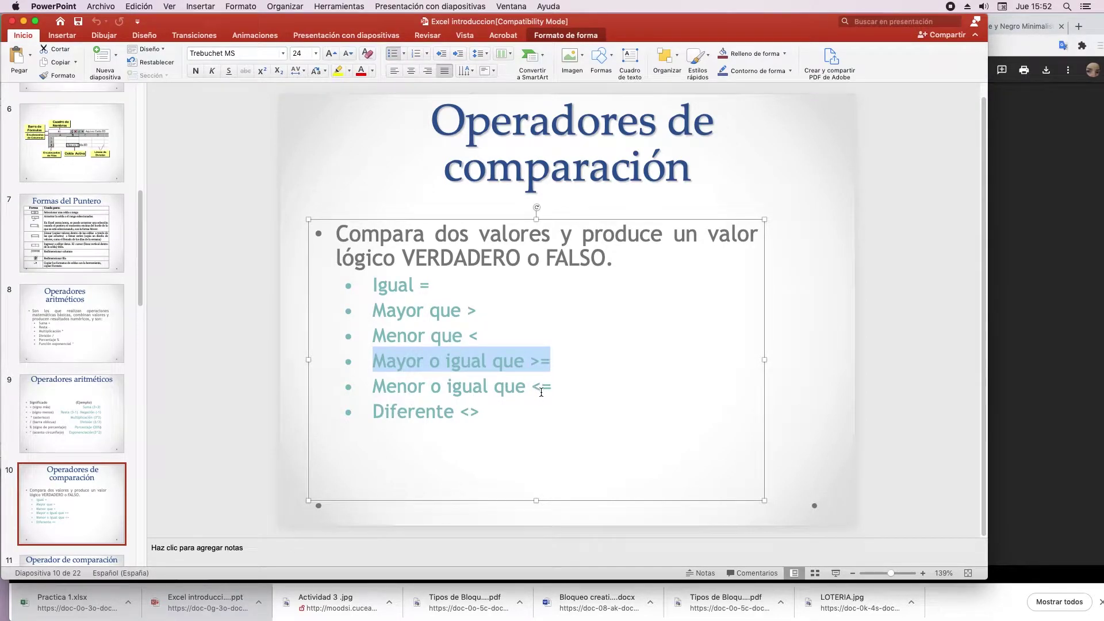
left_click_drag(535, 389, 540, 388)
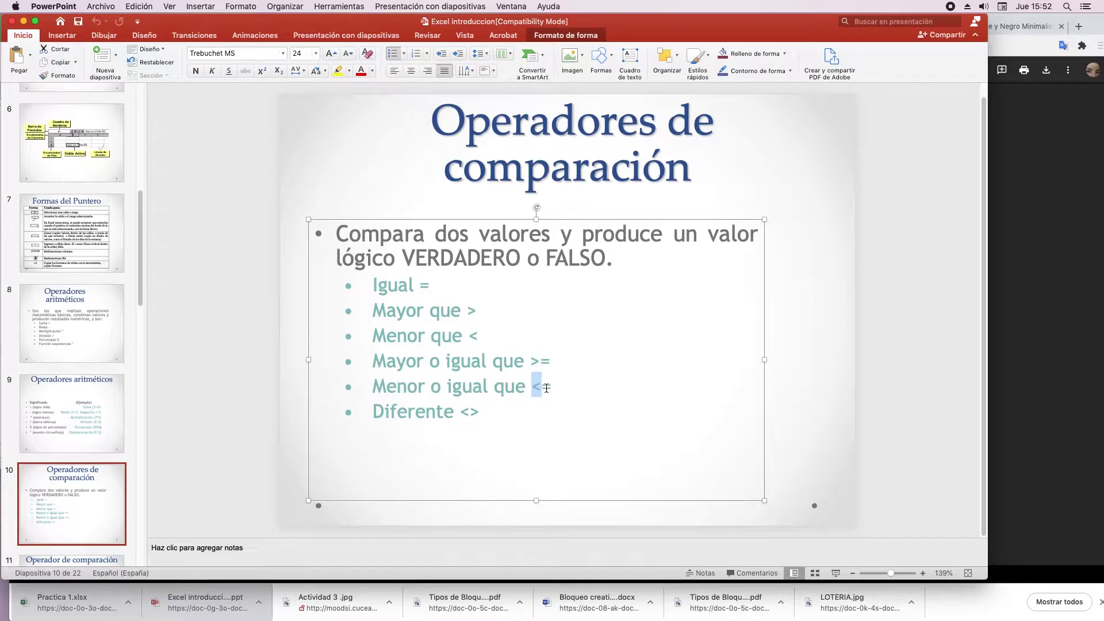
left_click_drag(364, 412, 475, 411)
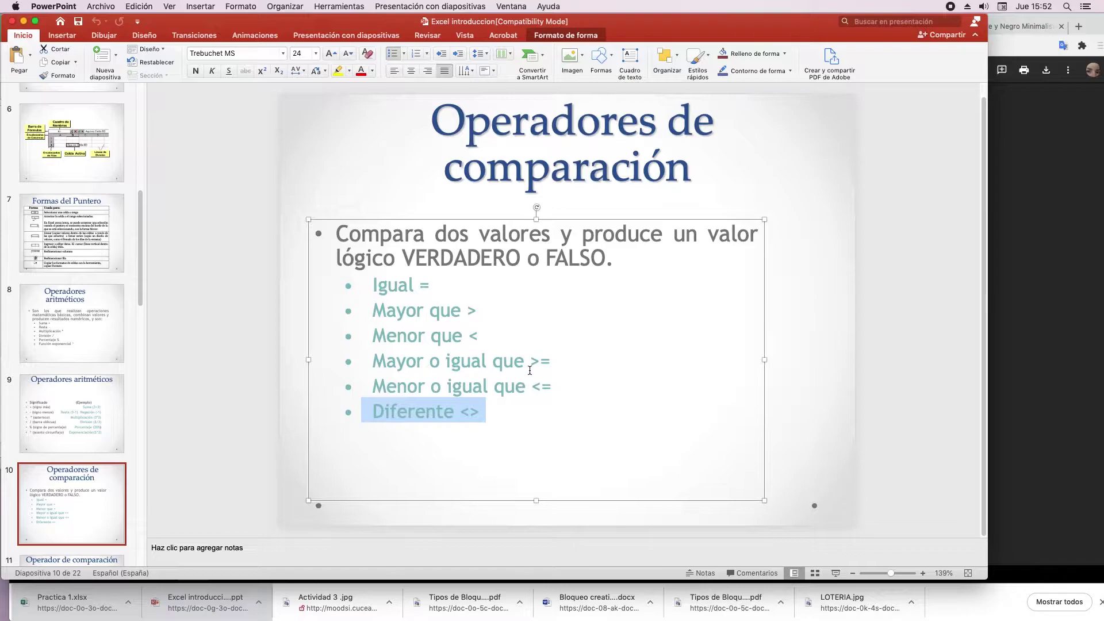
left_click_drag(547, 361, 530, 361)
left_click_drag(429, 284, 372, 285)
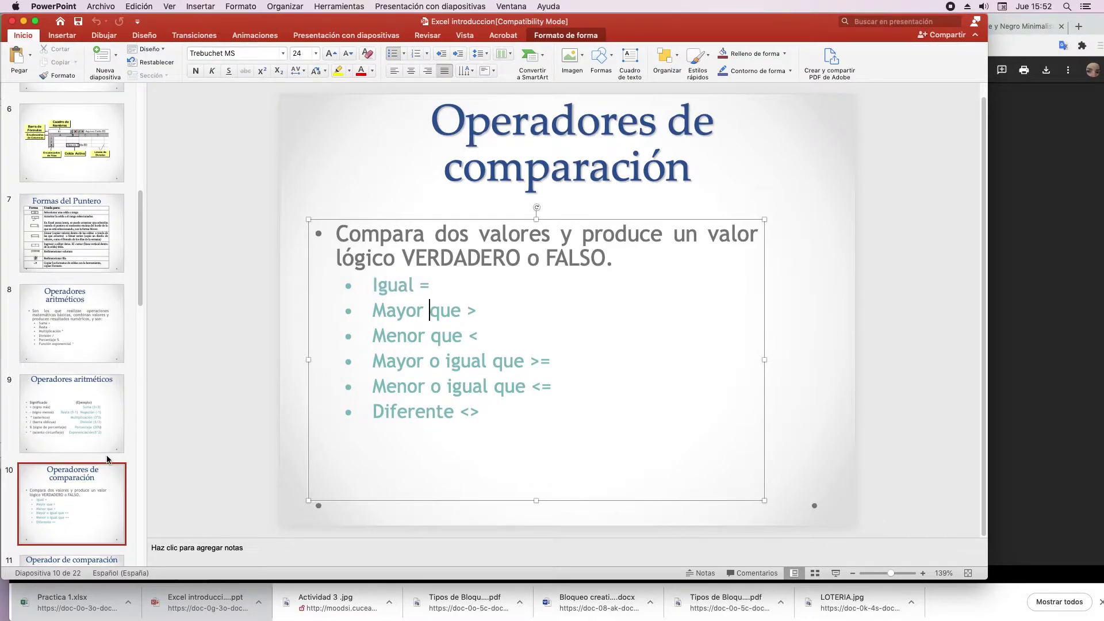
scroll(104, 472, "down", 2)
left_click(81, 506)
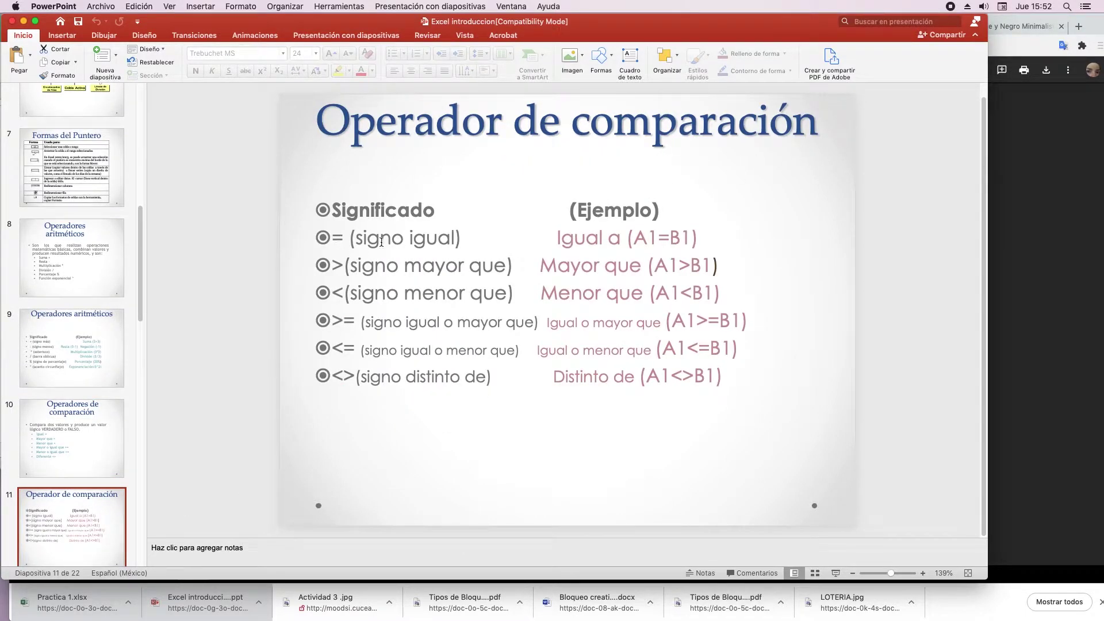
Step: Highlight the '>(signo mayor que)' example line, then move on to slide 12, concatenación de texto
triple_click(335, 272)
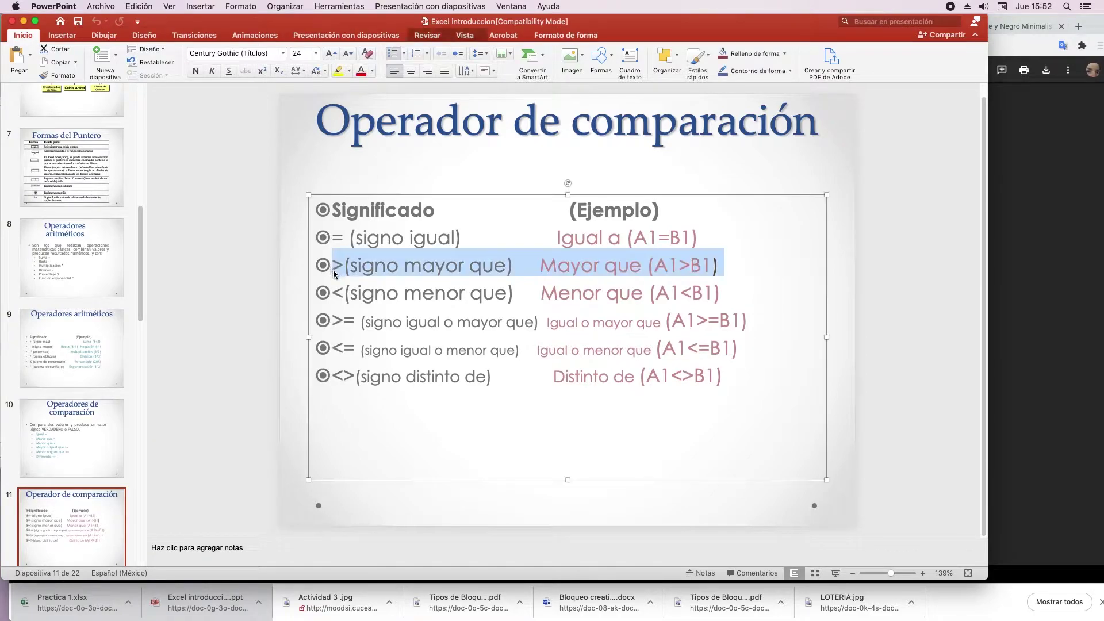
left_click(332, 293)
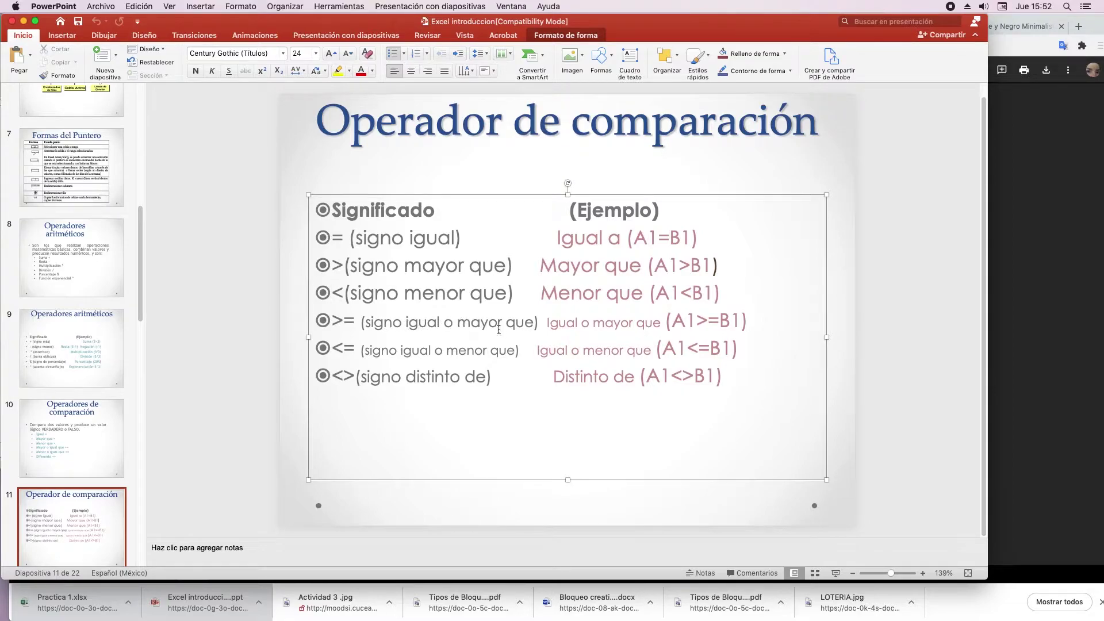
key("Down")
key("Down")
scroll(72, 345, "down", 3)
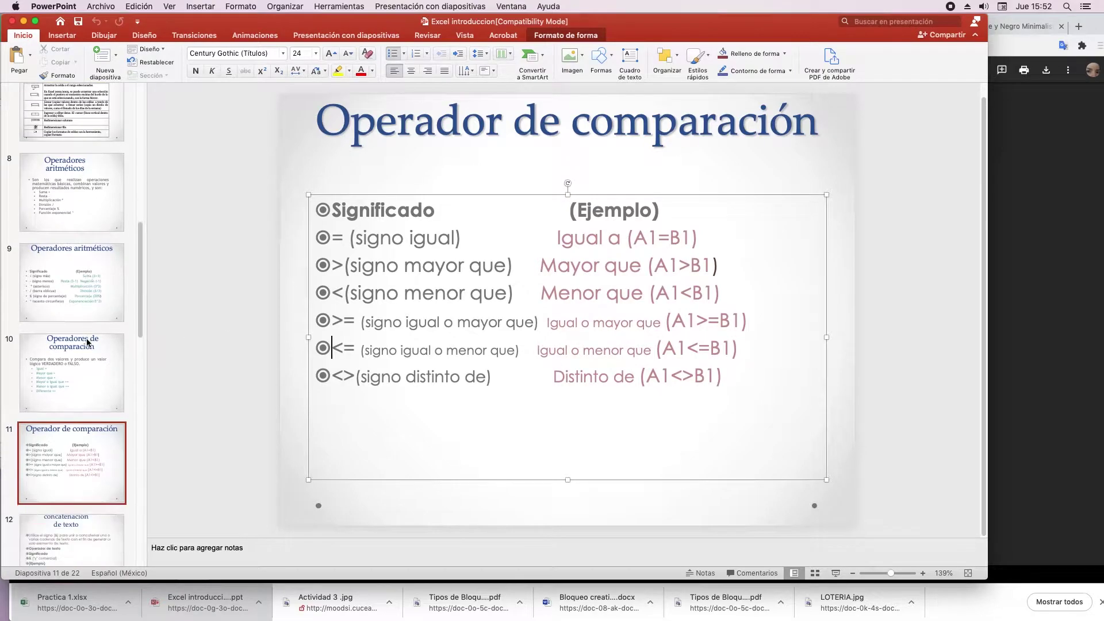
left_click(79, 462)
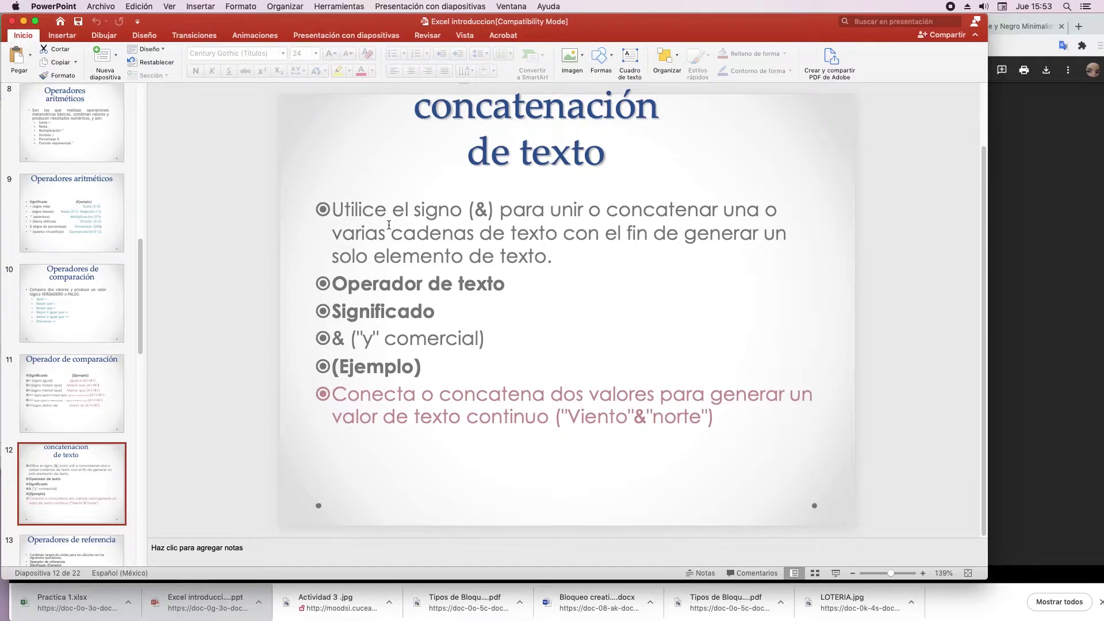
Step: Highlight both & signs and the "Viento"&"norte" example, then open slide 13, Operadores de referencia
double_click(480, 212)
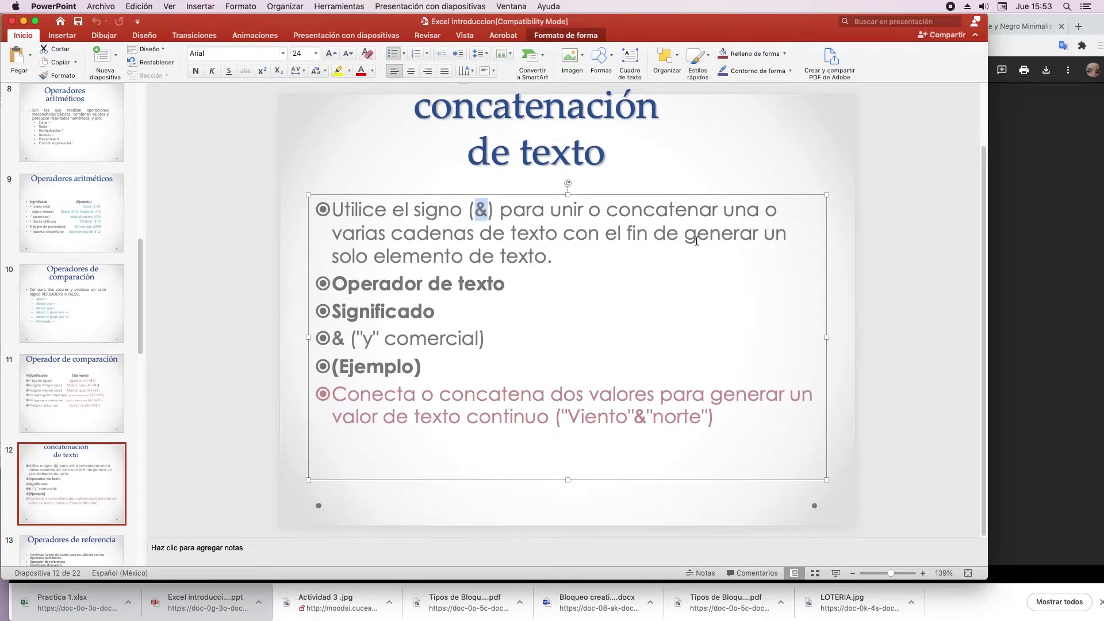
double_click(338, 339)
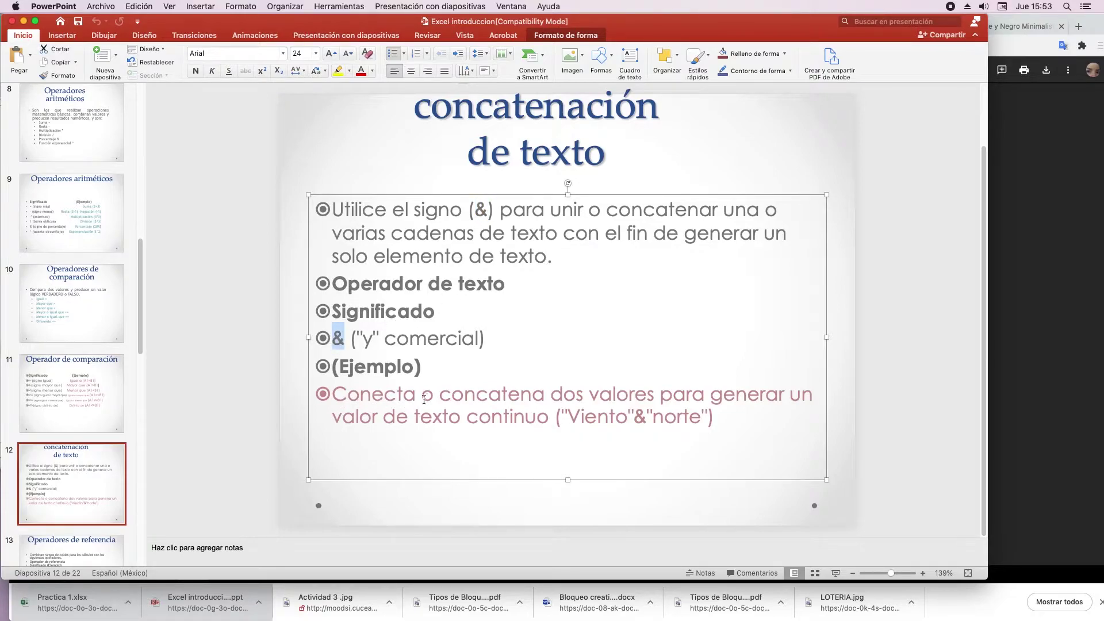
mouse_move(570, 418)
left_mouse_down()
mouse_move(702, 419)
mouse_move(634, 477)
left_mouse_up()
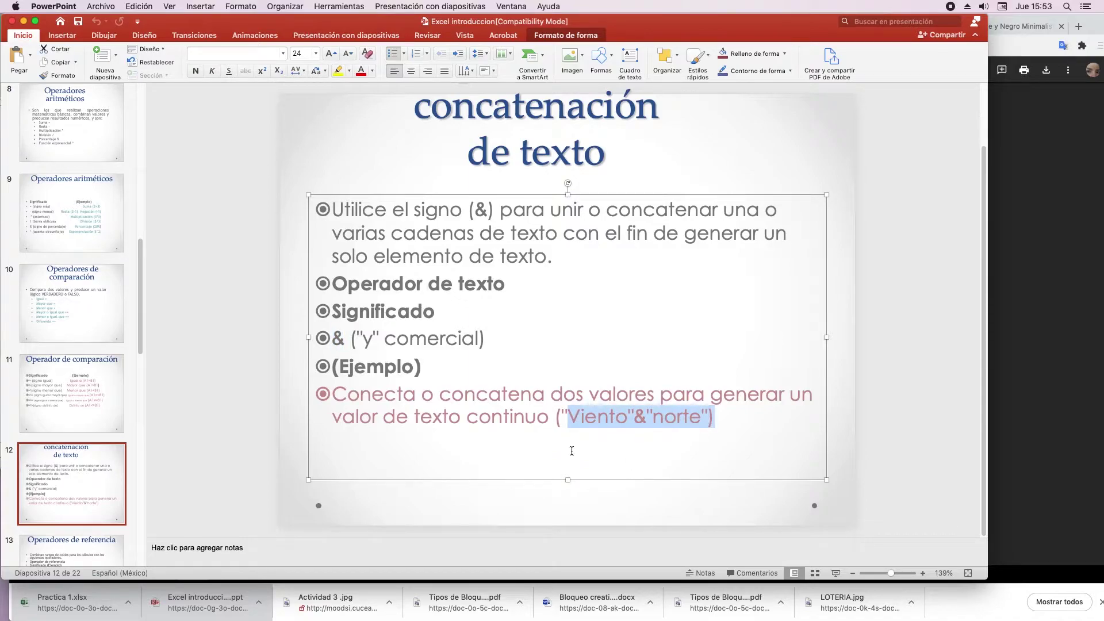
scroll(92, 412, "down", 2)
scroll(91, 416, "down", 2)
scroll(90, 423, "down", 2)
scroll(91, 424, "down", 1)
left_click(77, 438)
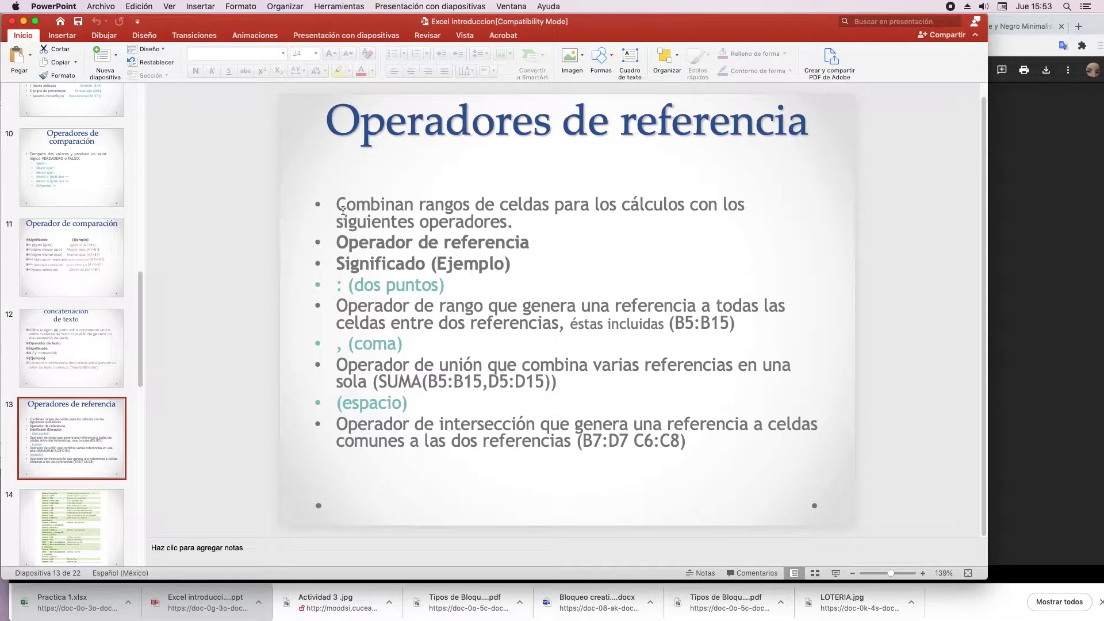
left_click_drag(337, 265, 528, 268)
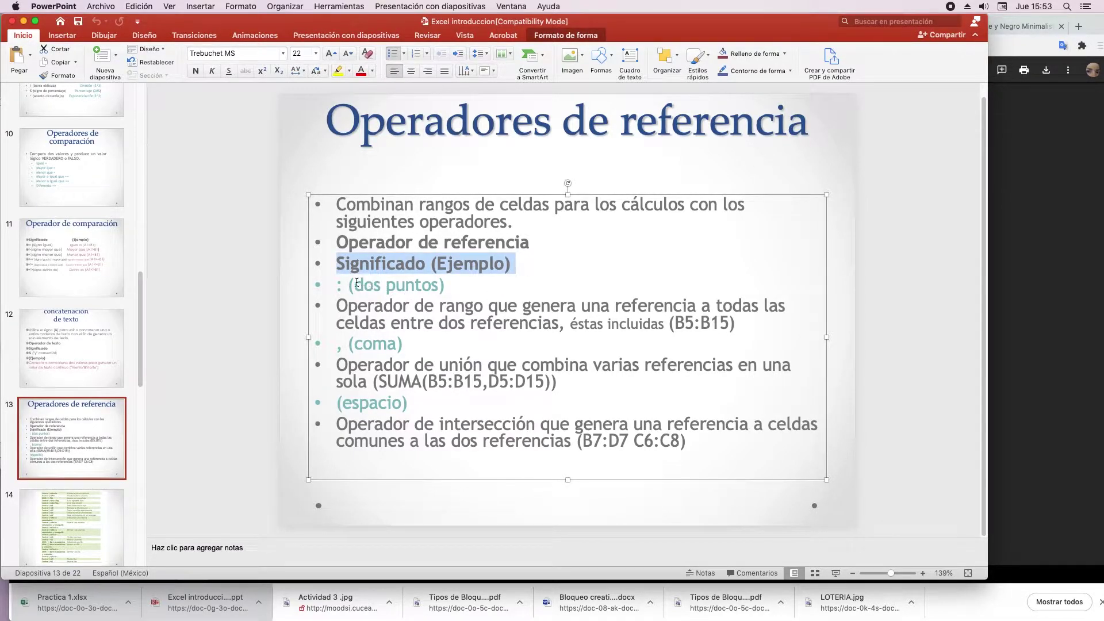
left_click_drag(338, 287, 439, 286)
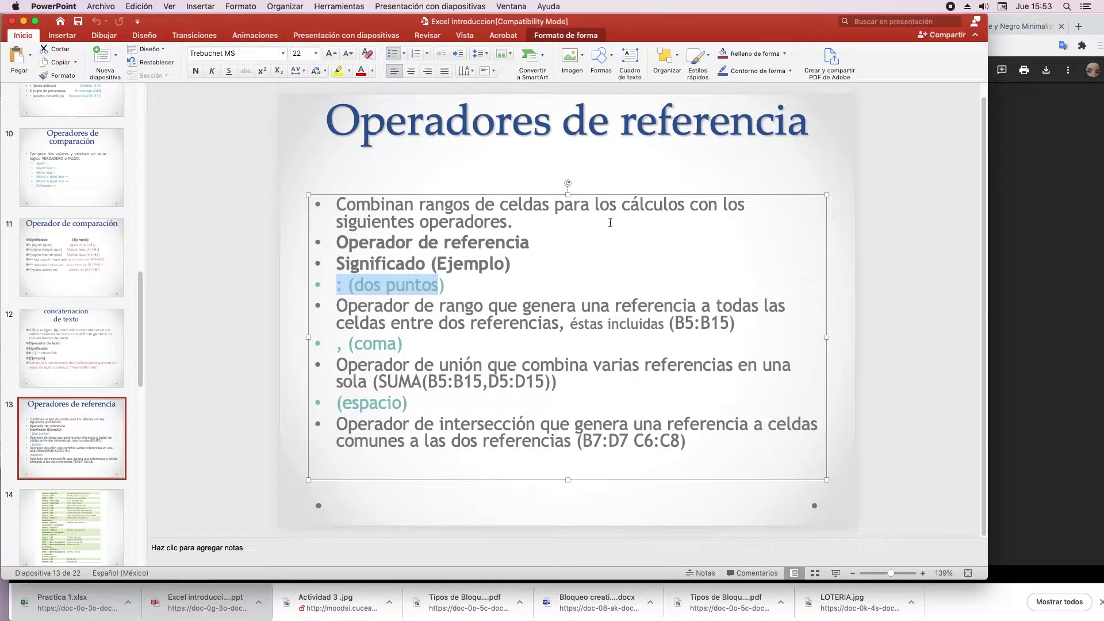
left_click_drag(699, 323, 729, 324)
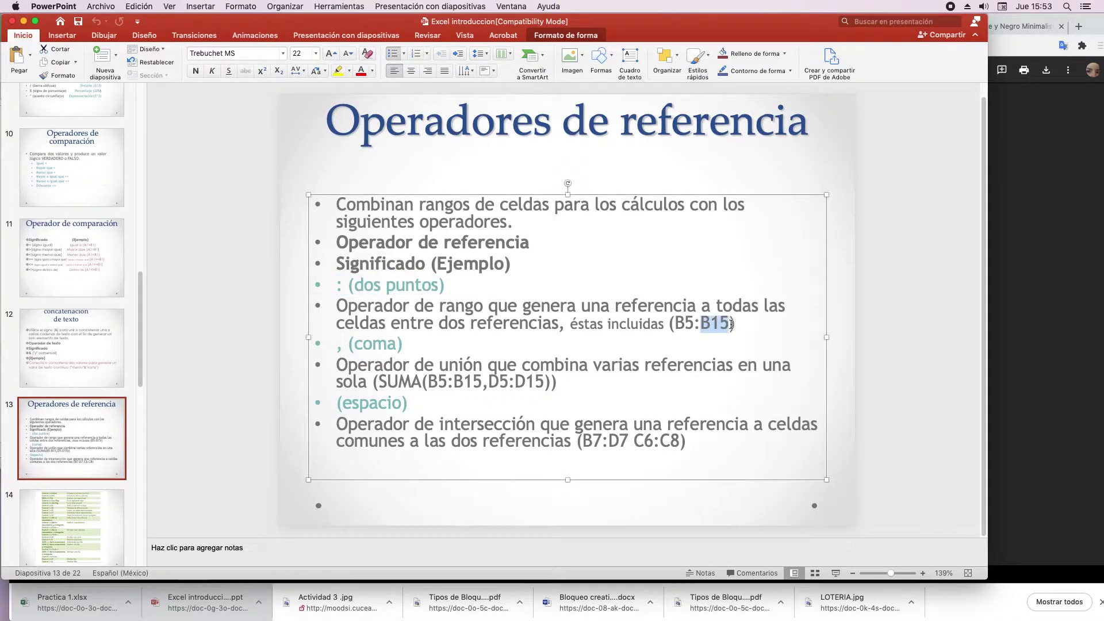
left_click_drag(337, 349, 397, 348)
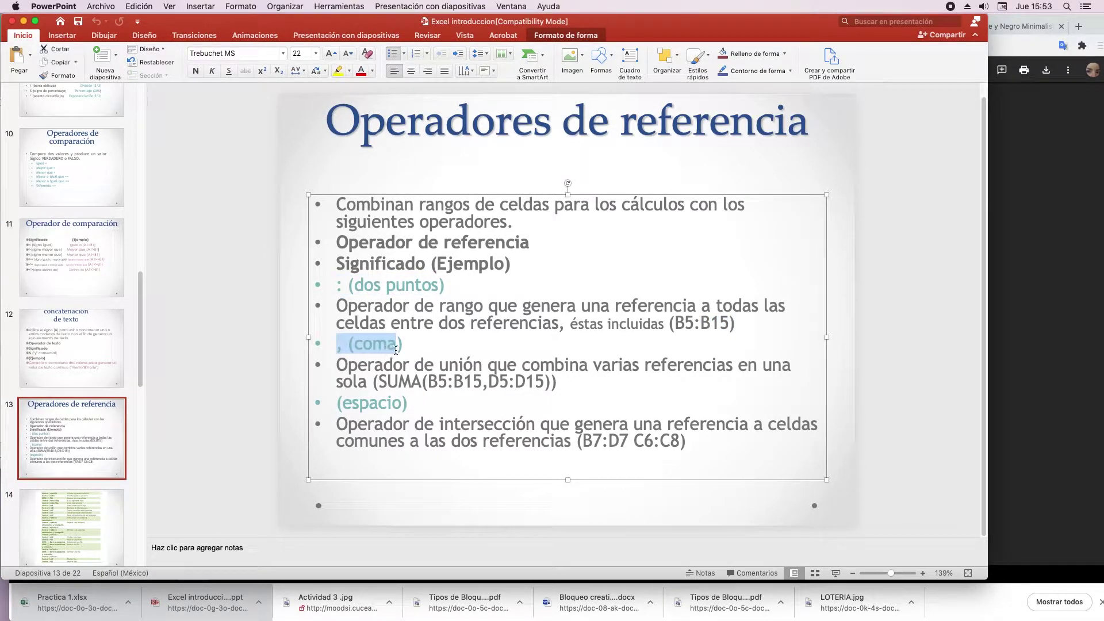
left_click_drag(337, 365, 740, 378)
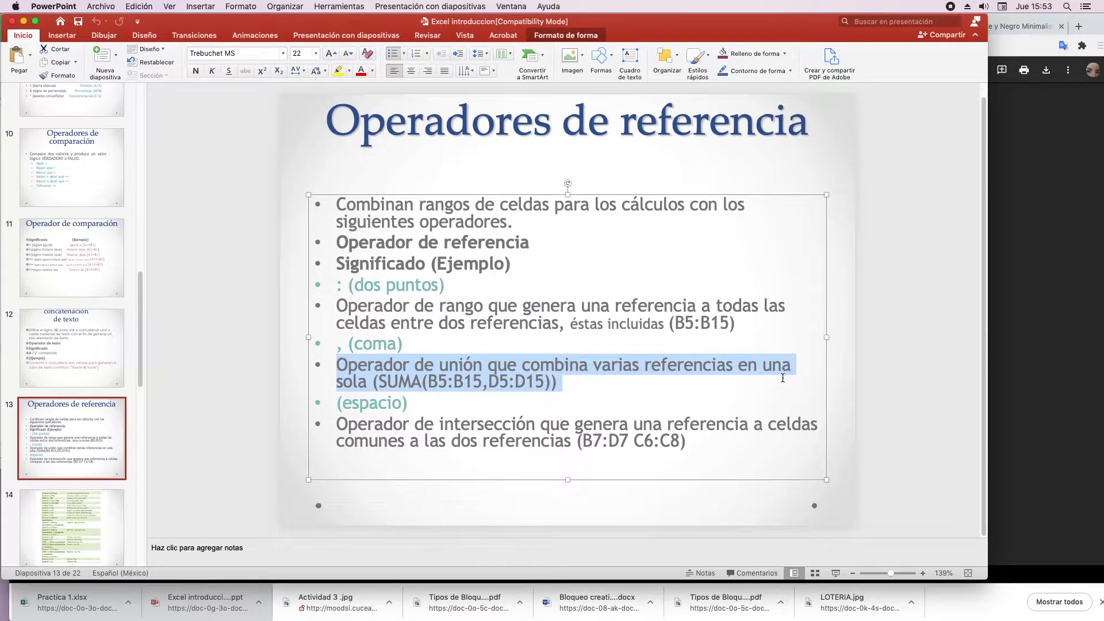
left_click(398, 389)
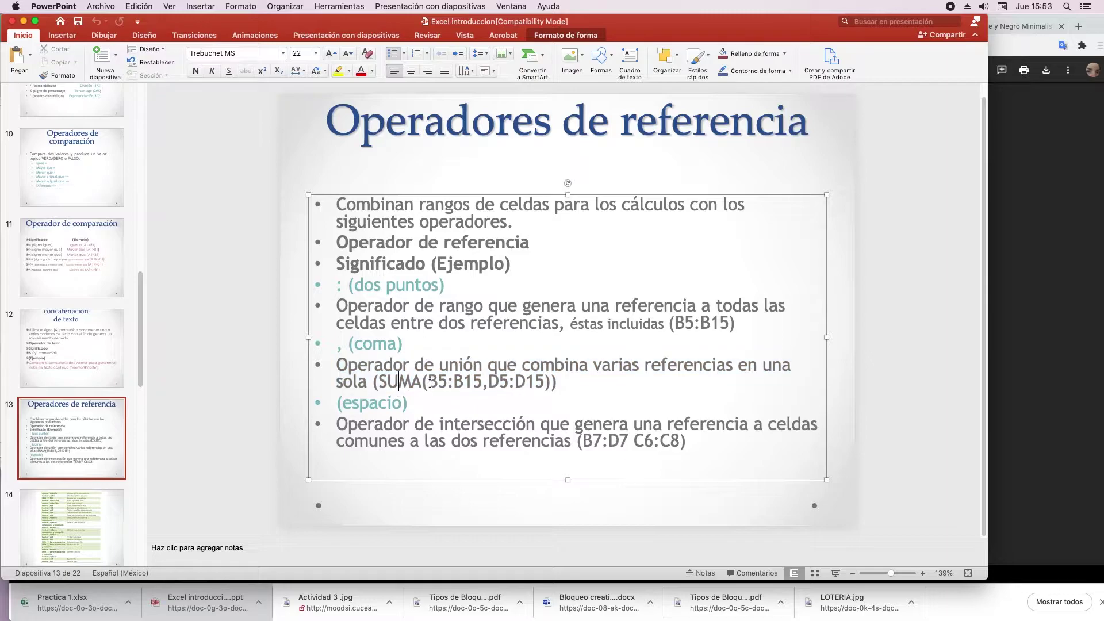
left_click_drag(428, 381, 486, 389)
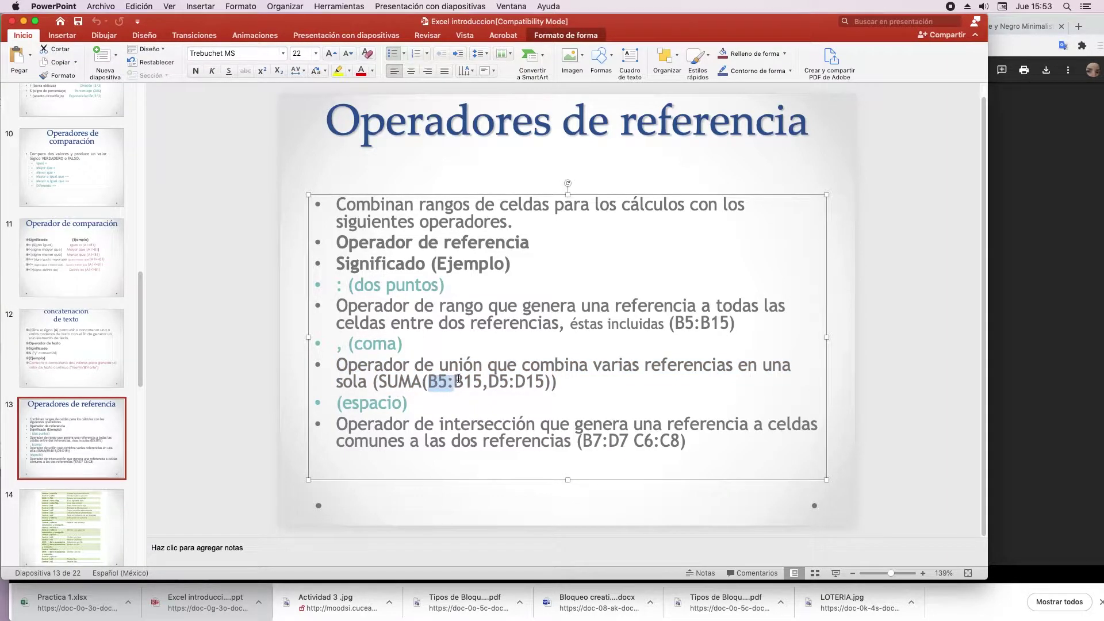
left_click(488, 385)
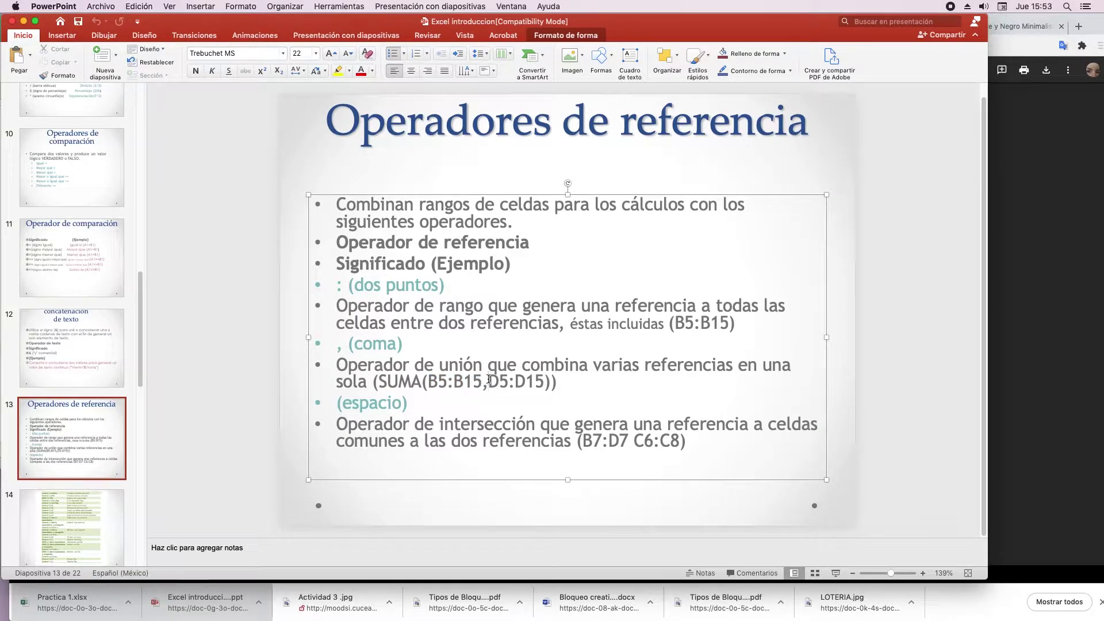
left_click_drag(492, 380, 544, 382)
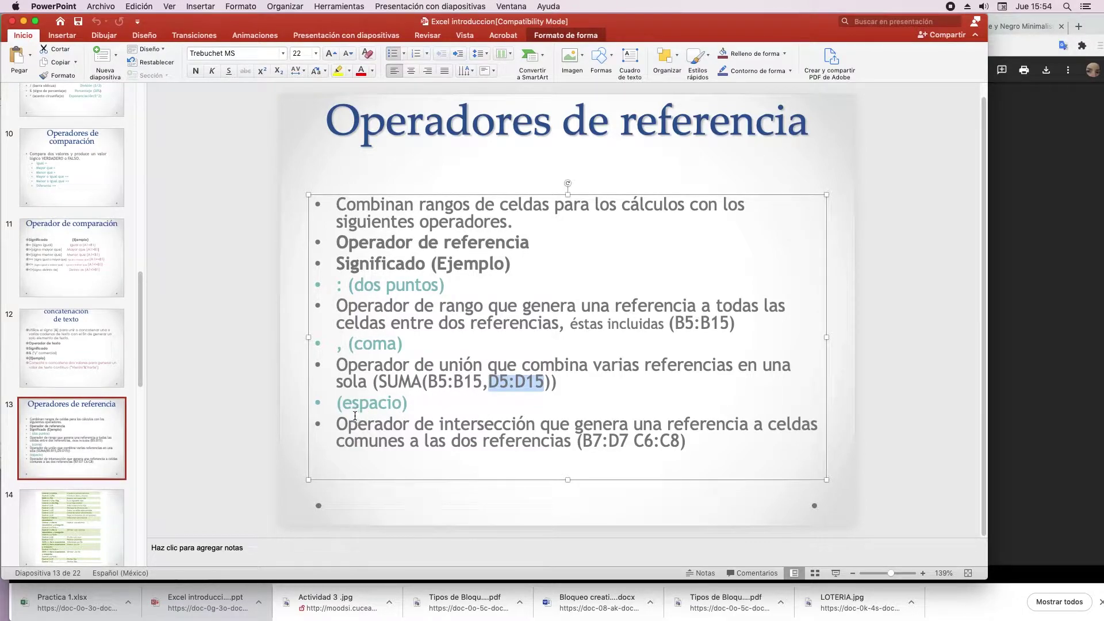
left_click_drag(335, 410, 813, 432)
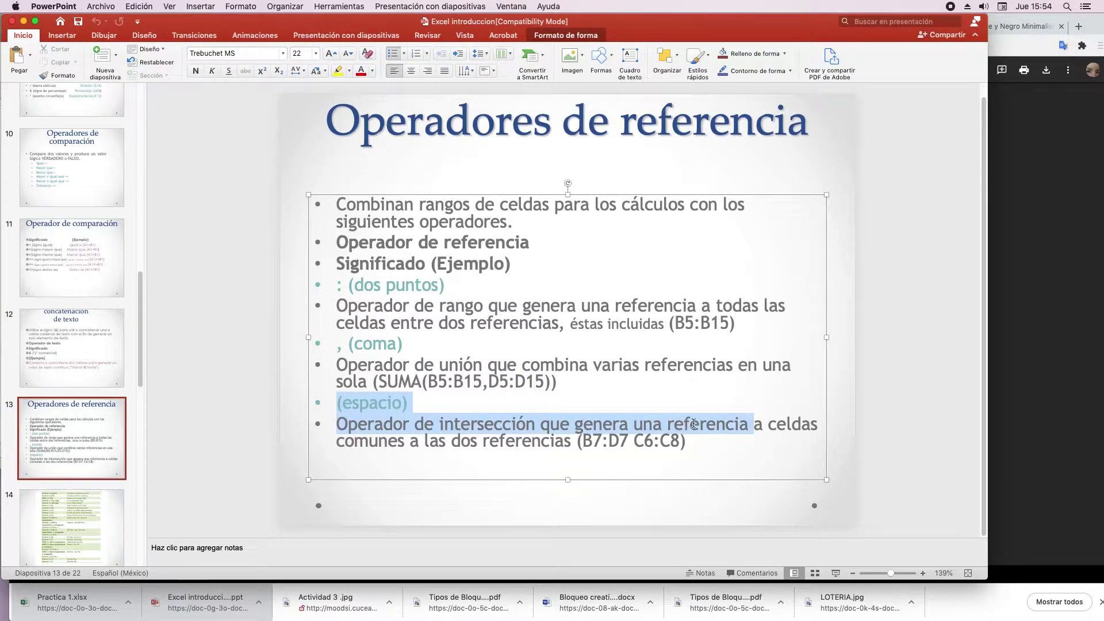
left_click(440, 381)
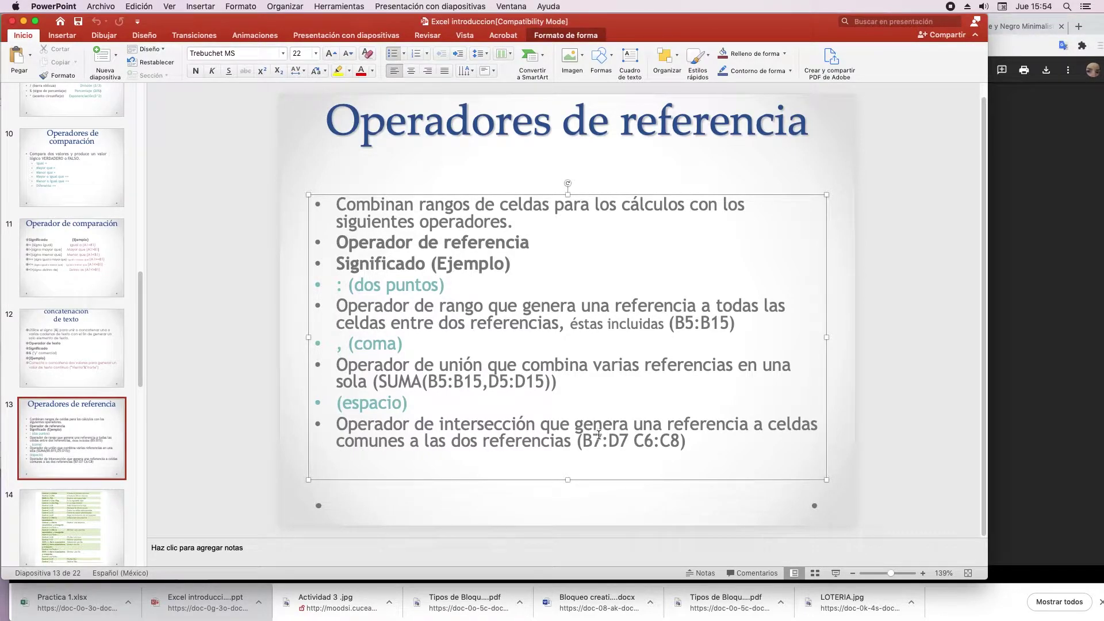
left_click_drag(583, 441, 680, 442)
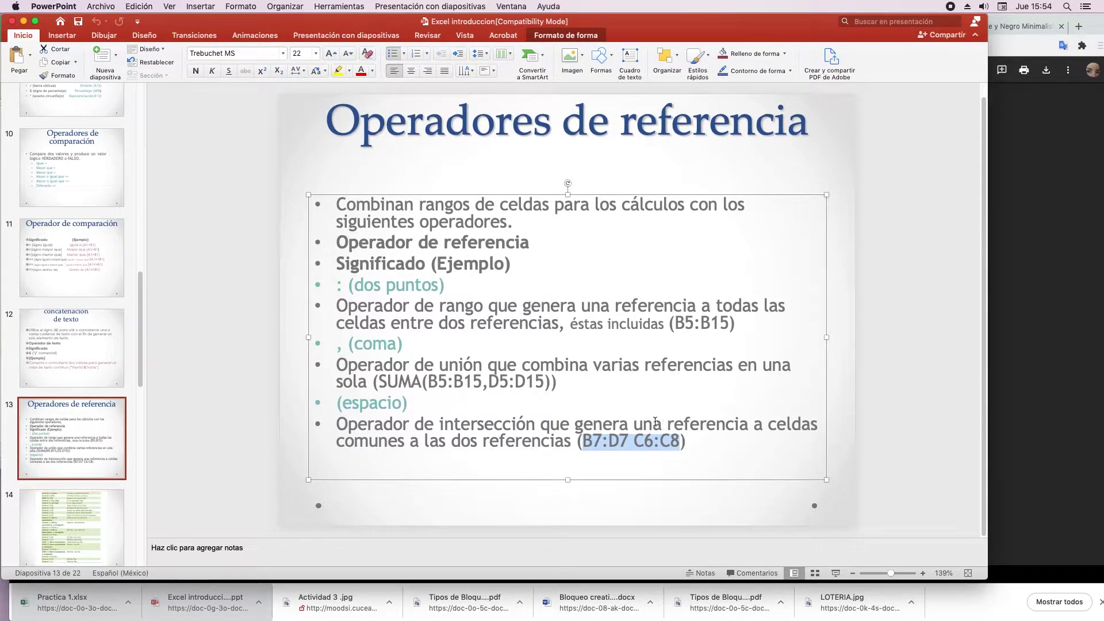
scroll(91, 426, "down", 2)
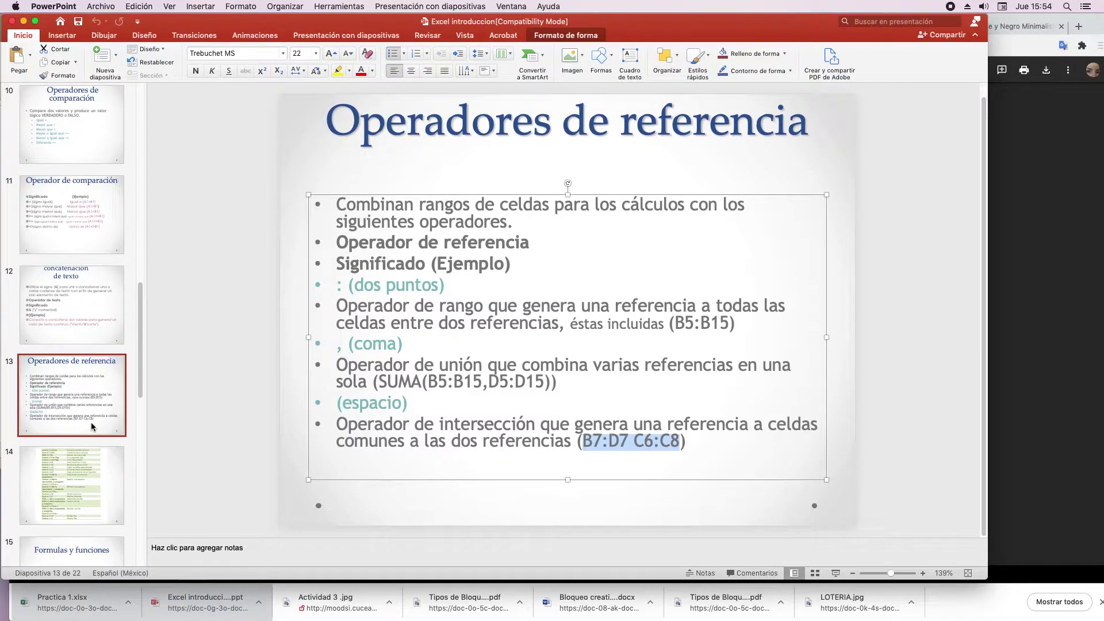
scroll(90, 426, "down", 2)
left_click(91, 426)
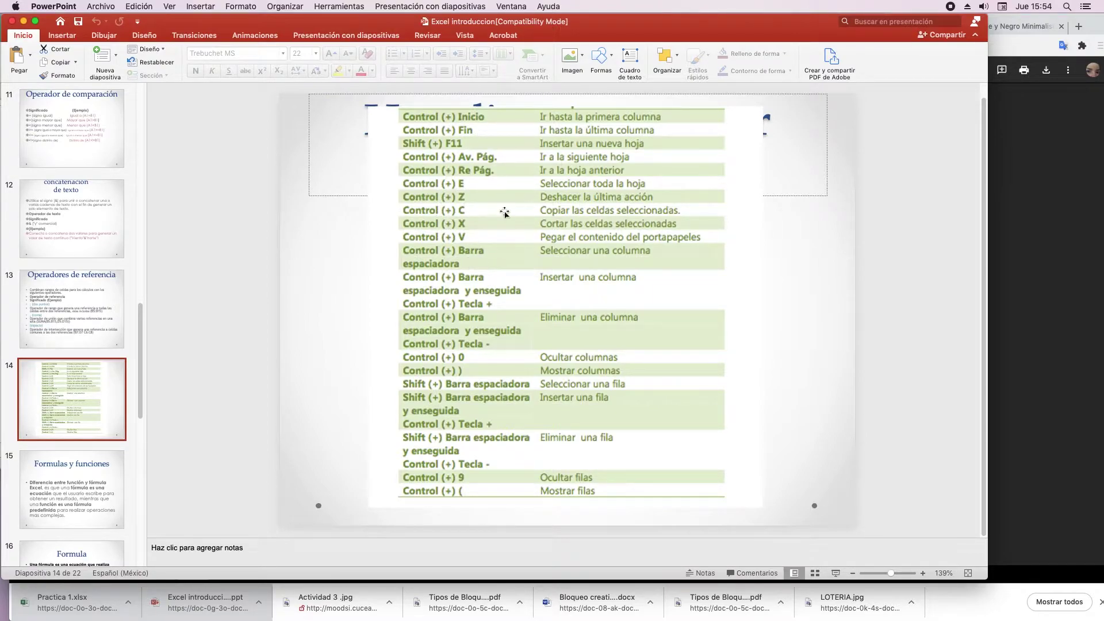
Step: Go to slide 15, Formulas y funciones
left_click(80, 510)
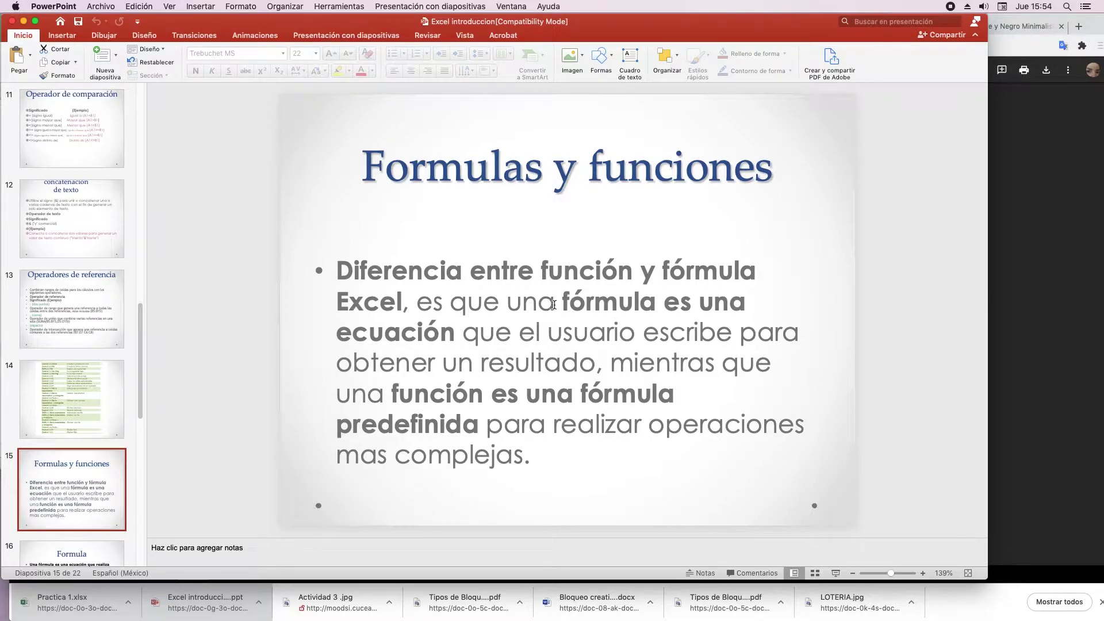
Step: Highlight 'fórmula es una ecuación' and 'función es una fórmula' on slide 15
left_click_drag(562, 305, 658, 307)
left_click_drag(393, 397, 601, 397)
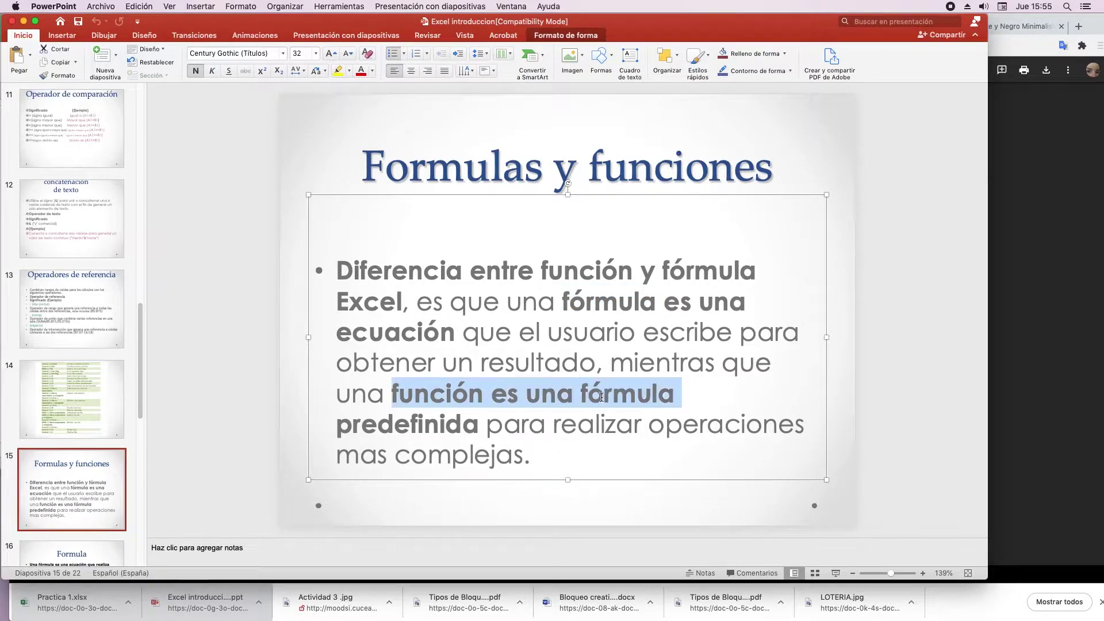
left_click(469, 396)
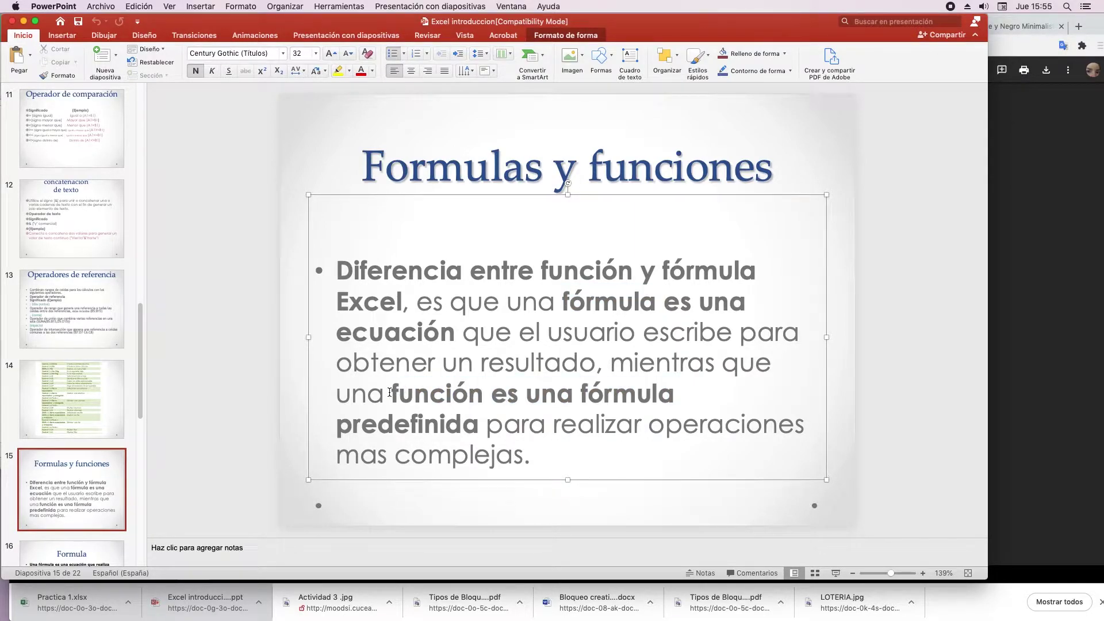
scroll(90, 502, "down", 3)
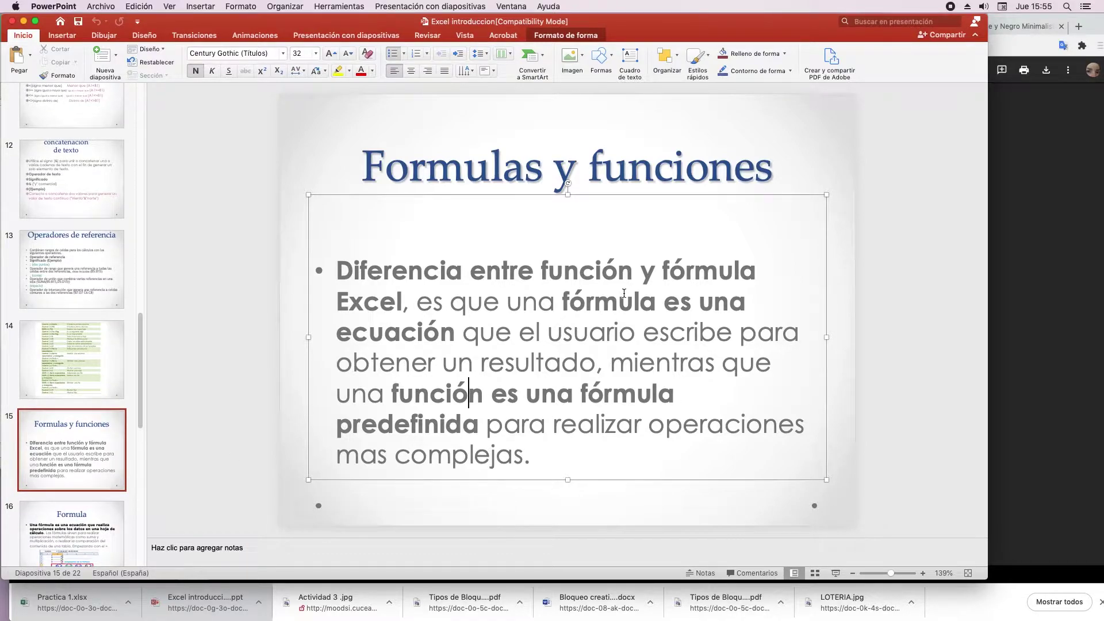
left_click_drag(549, 300, 649, 336)
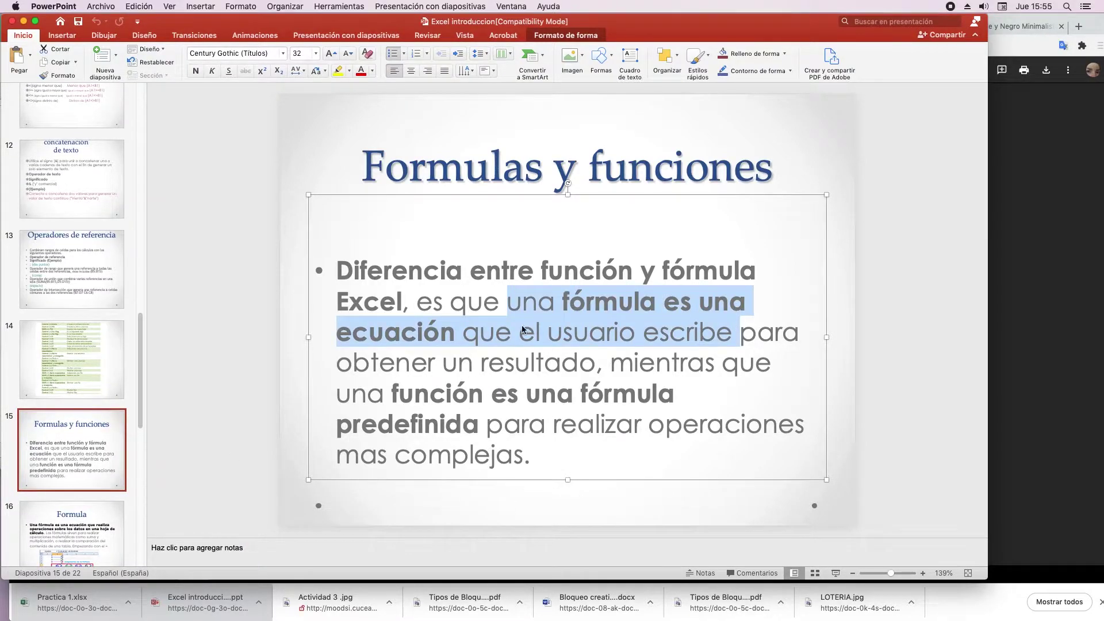
left_click_drag(562, 301, 451, 337)
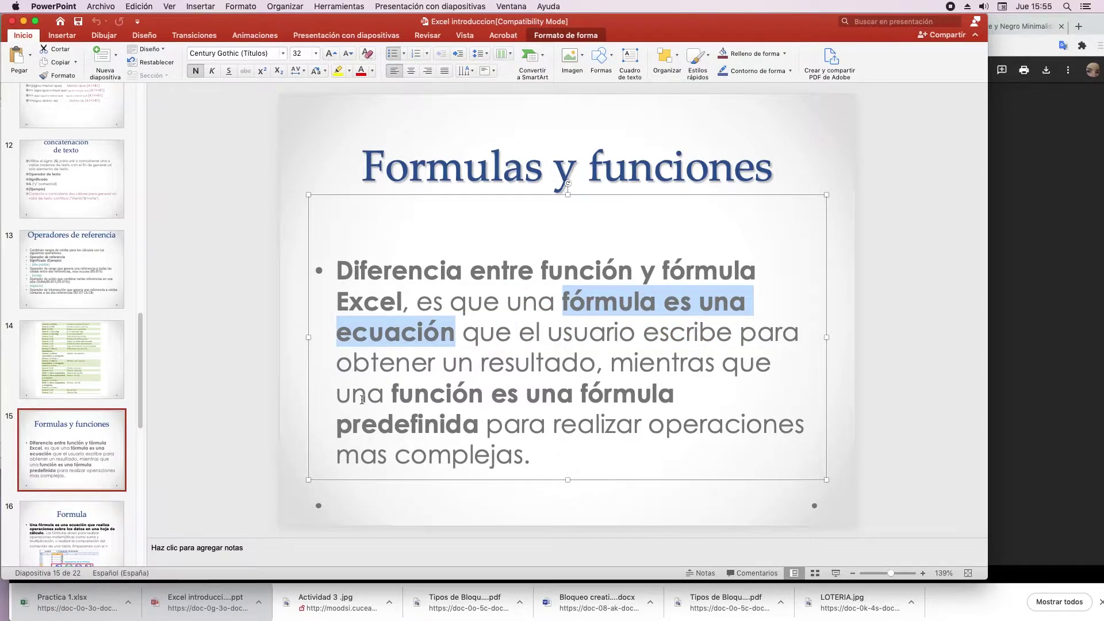
Step: Move on through the Formula slide to slide 18, Función
scroll(84, 479, "down", 1)
scroll(83, 479, "down", 1)
scroll(83, 478, "down", 1)
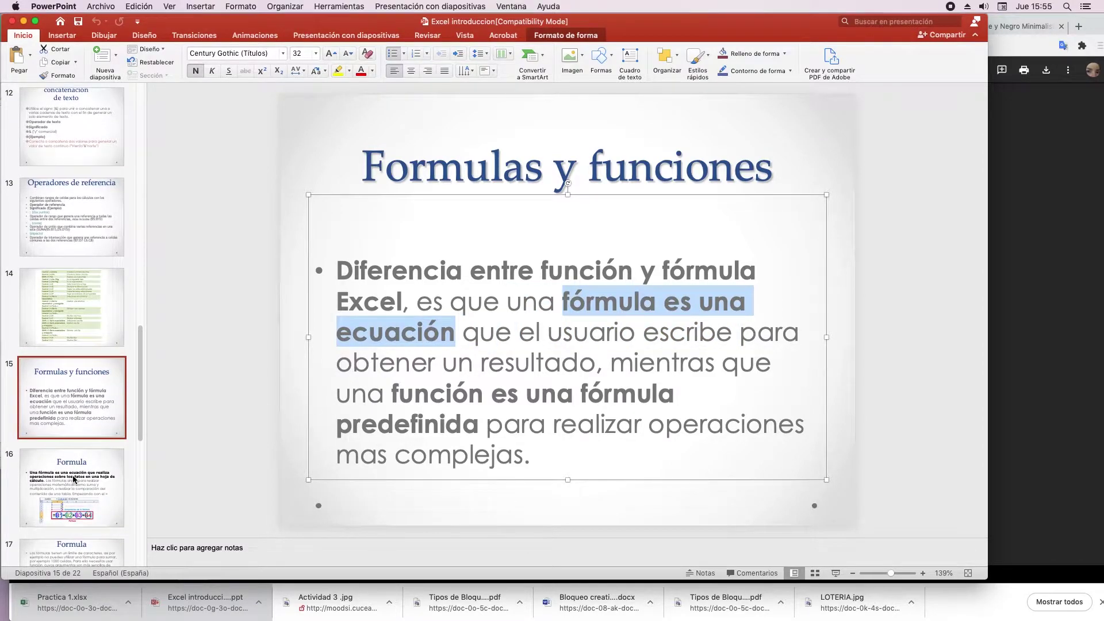
left_click(76, 473)
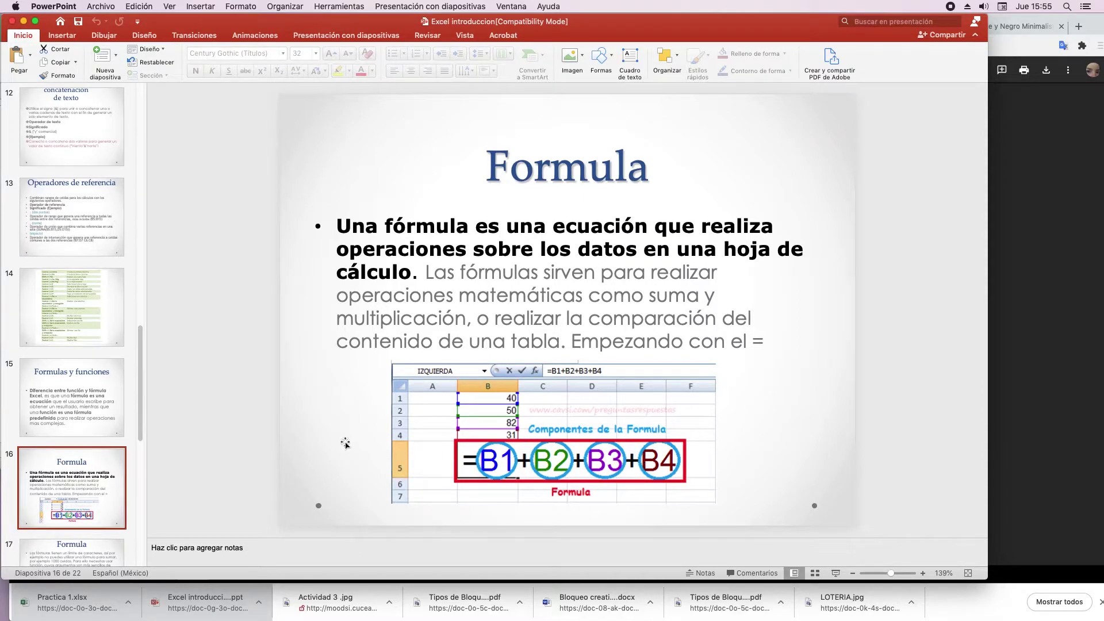
scroll(87, 451, "down", 2)
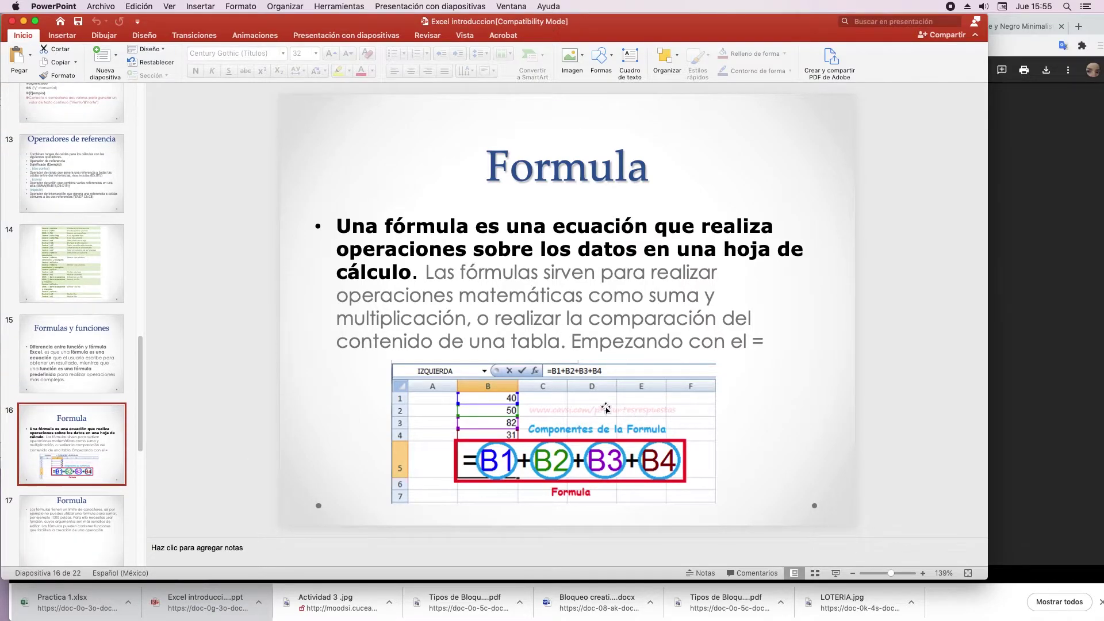
scroll(191, 379, "down", 5)
scroll(192, 380, "up", 2)
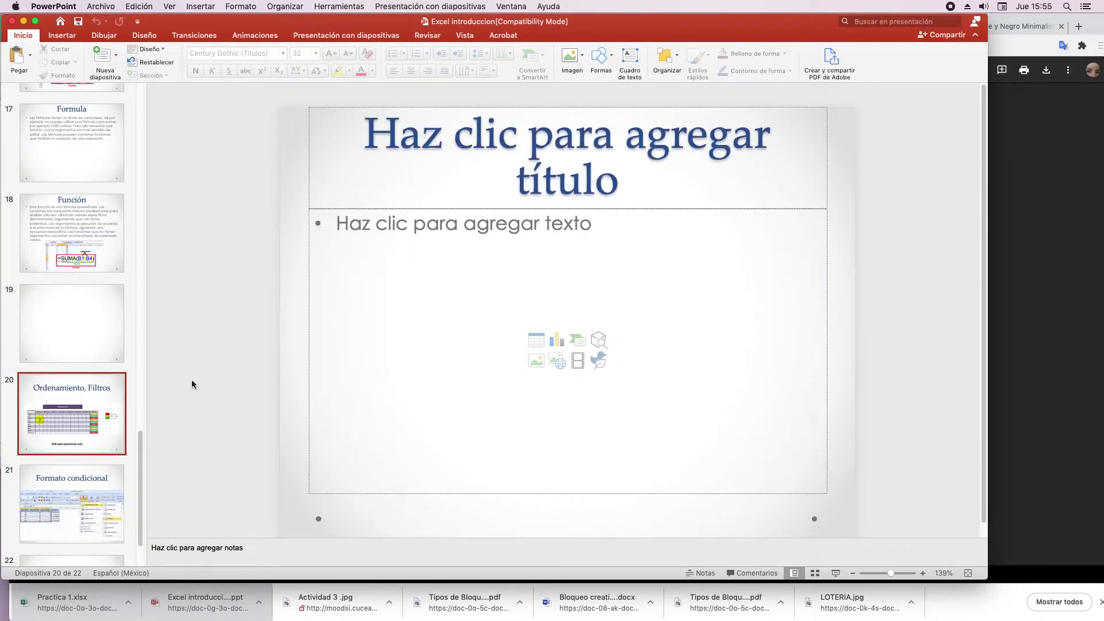
left_click(85, 248)
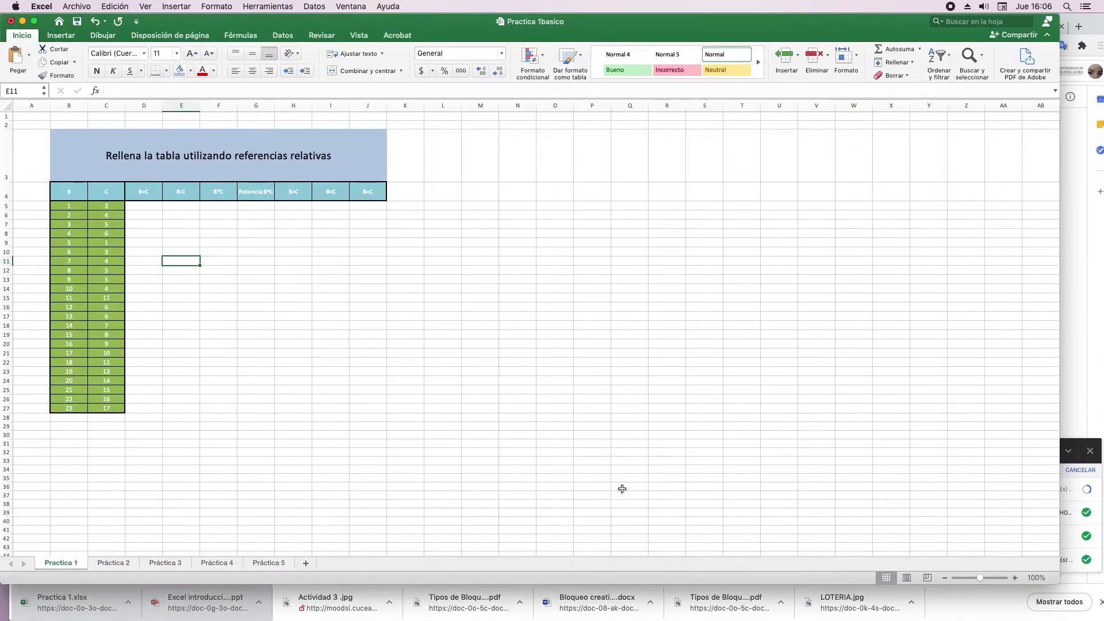
Step: Zoom the workbook to about 200% and look through the Práctica 2 to Práctica 5 sheets
left_click_drag(980, 578, 993, 582)
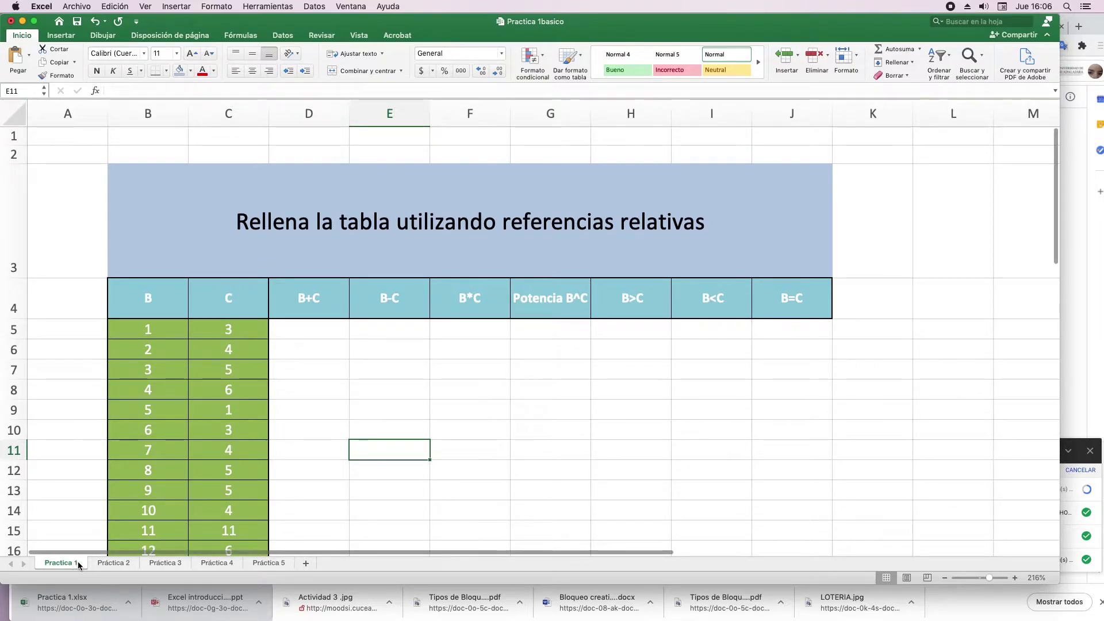
left_click(107, 564)
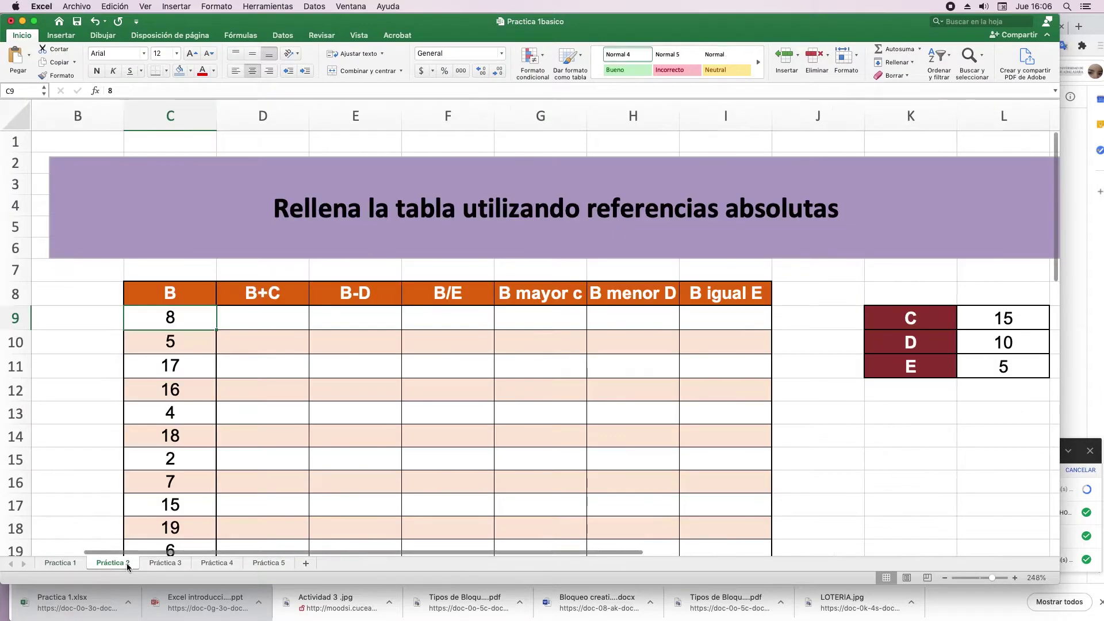
left_click(153, 564)
left_click(216, 565)
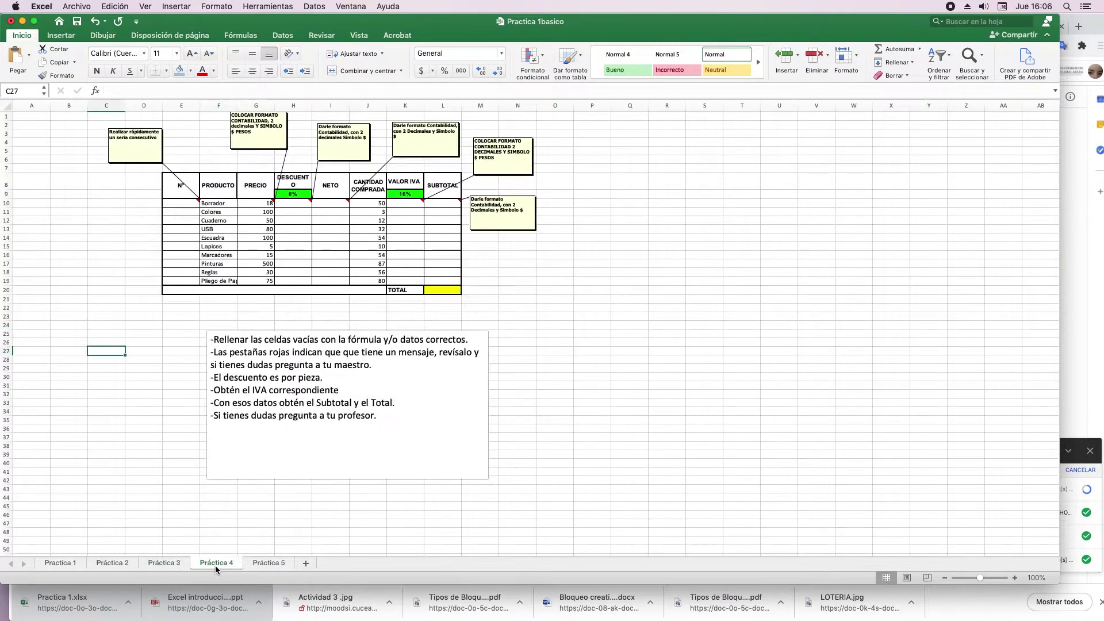
left_click(264, 561)
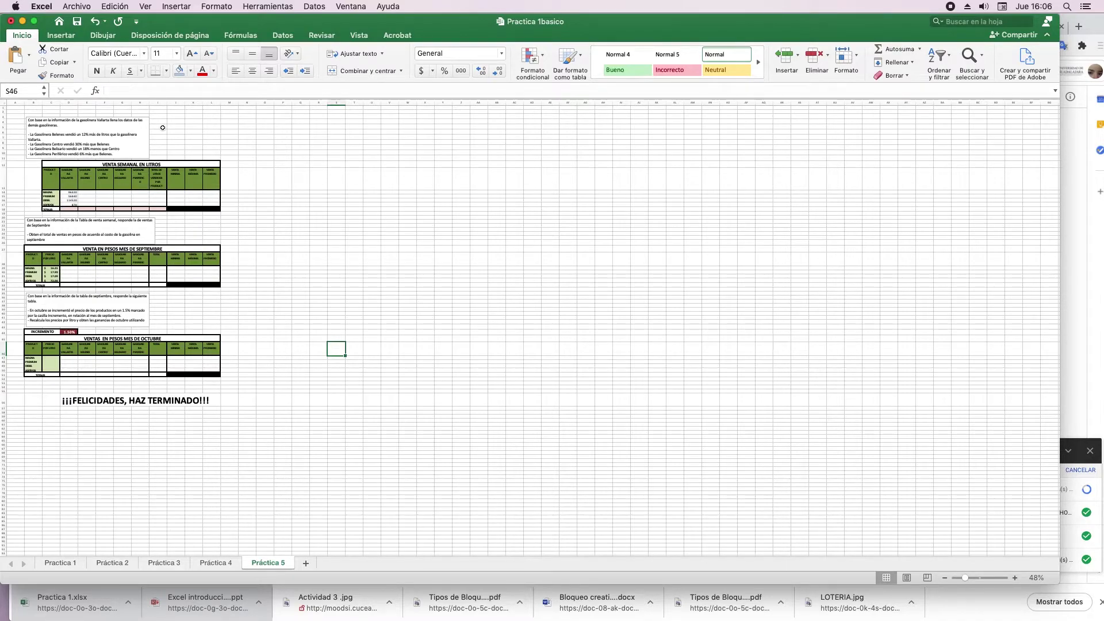
Step: Highlight the Práctica 5 gas station instructions, then return to the Practica 1 sheet
left_click_drag(29, 141, 113, 154)
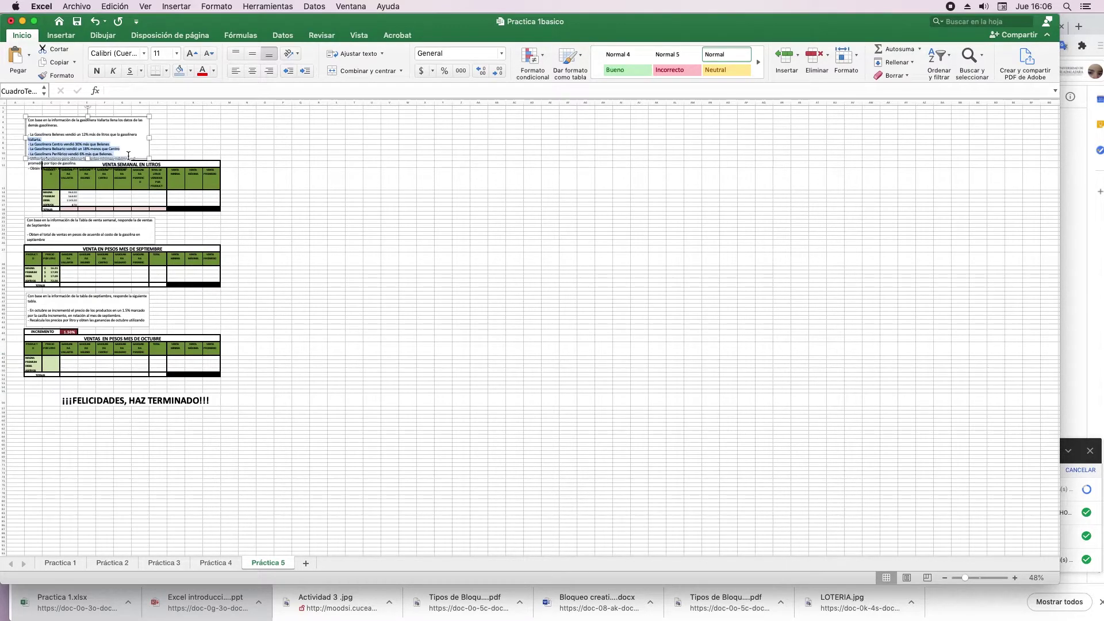
mouse_move(29, 223)
left_mouse_down()
mouse_move(65, 303)
mouse_move(130, 329)
left_mouse_up()
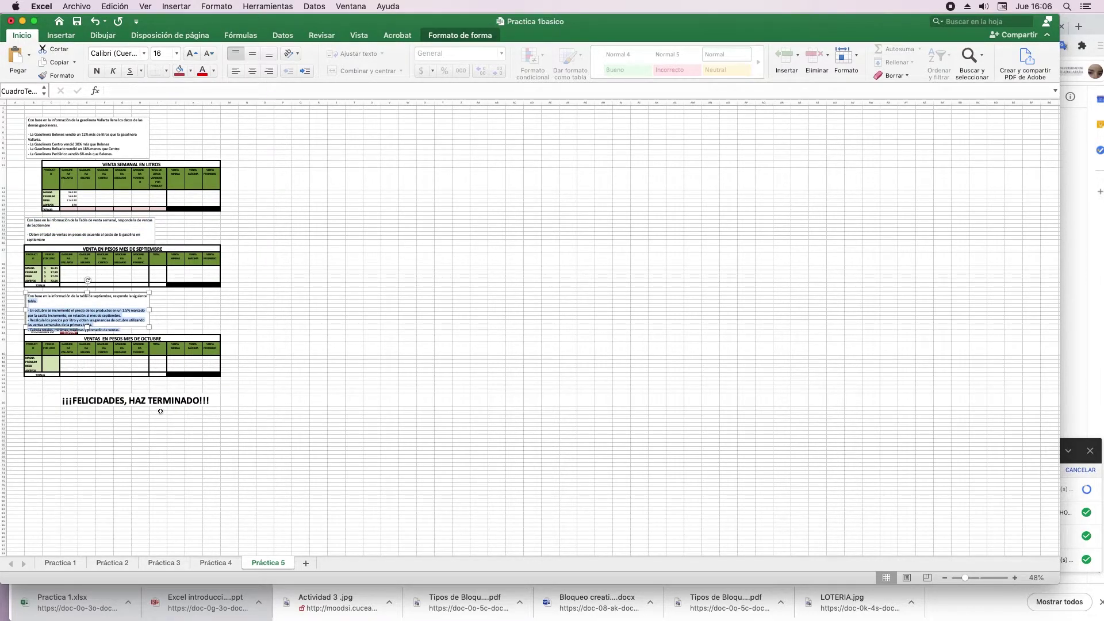
left_click(57, 564)
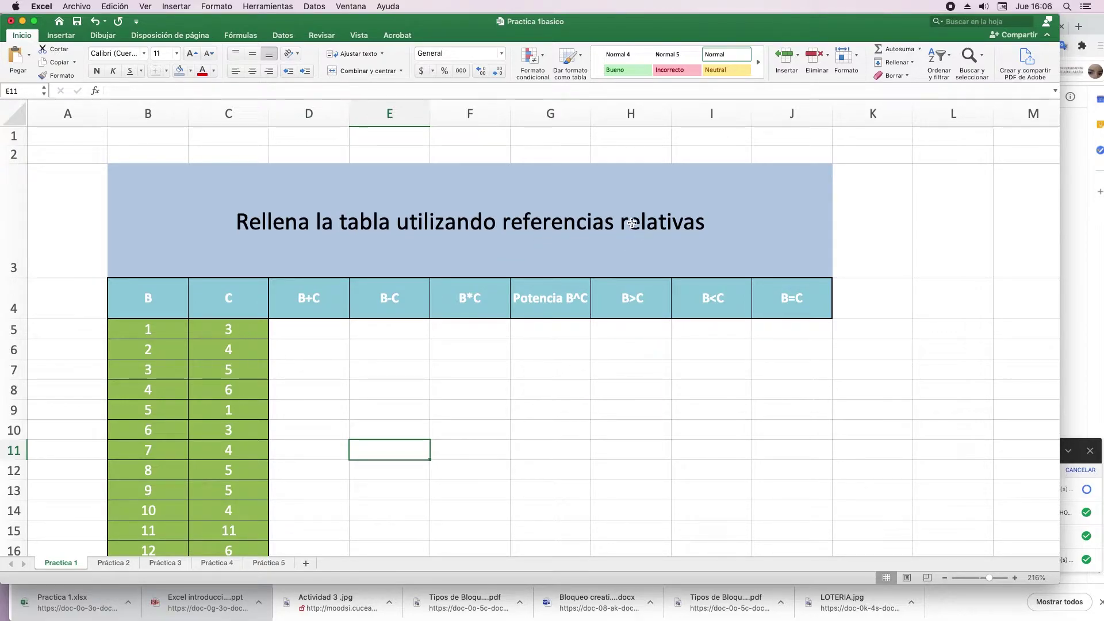
Step: Enter the formula =B5+C5 in cell D5
left_click(290, 332)
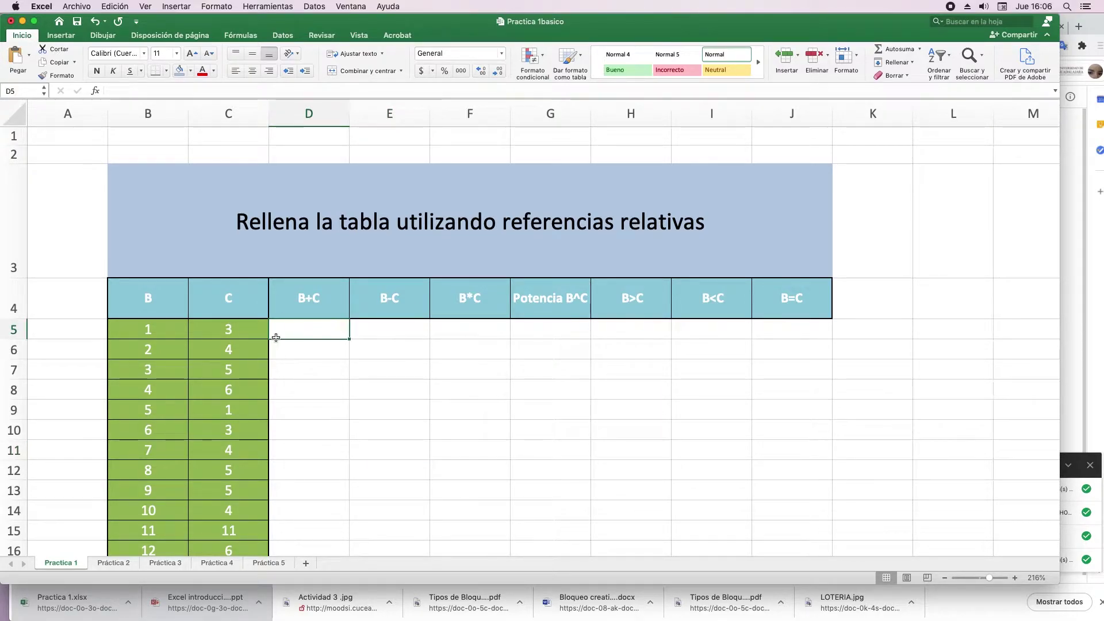
type("=")
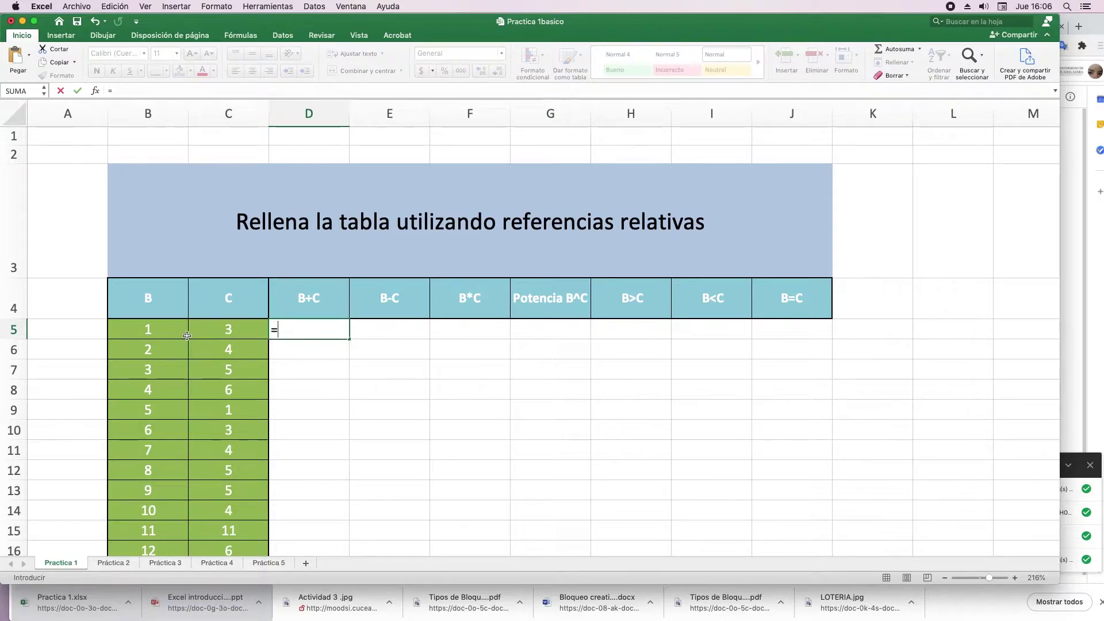
left_click(151, 333)
type("+")
left_click(220, 327)
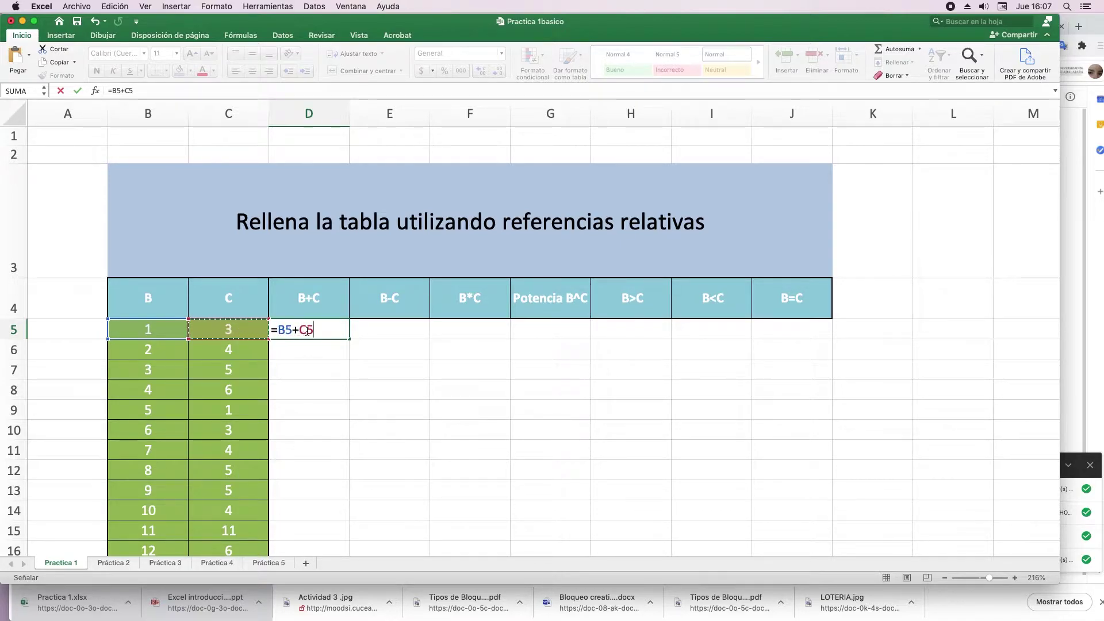
key("Return")
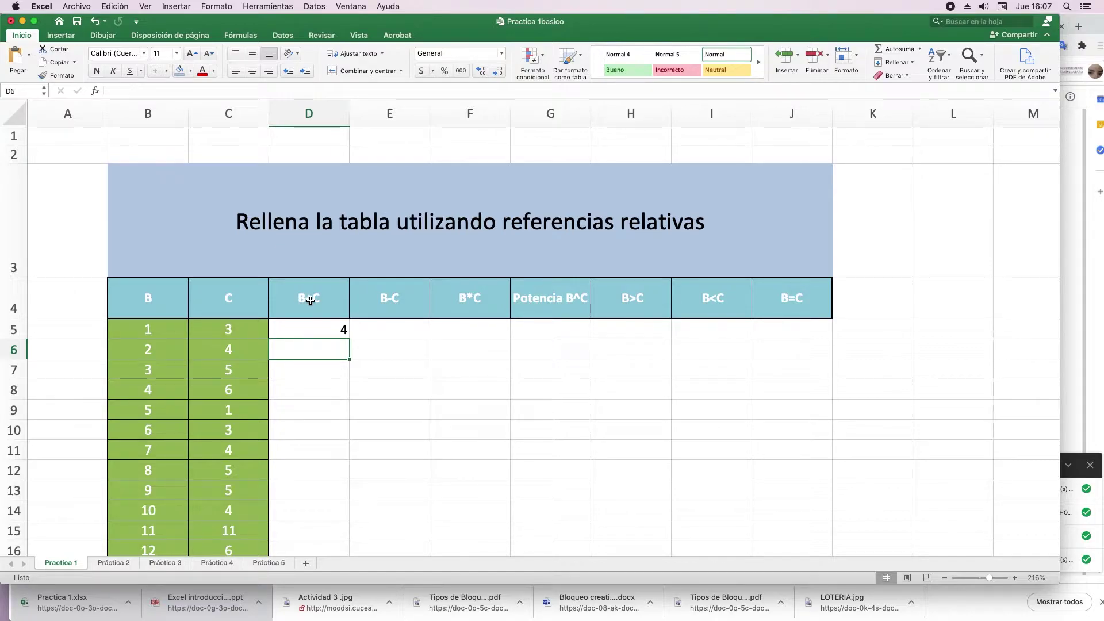
Step: Fill the =B5+C5 formula down the B+C column through row 27
left_click(334, 336)
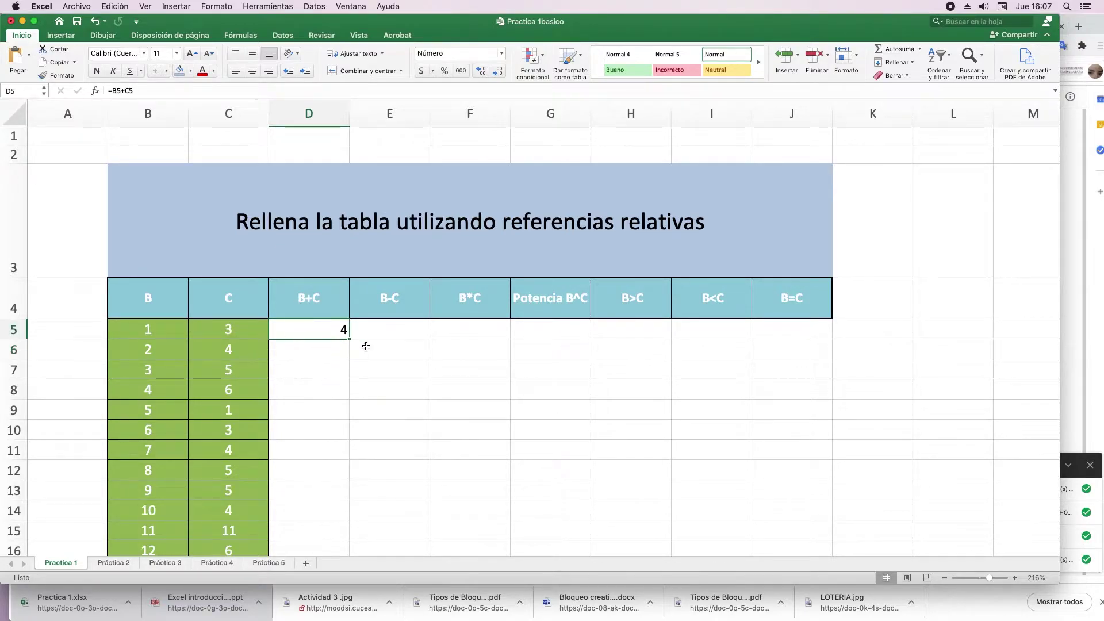
scroll(345, 340, "down", 2)
scroll(345, 343, "down", 1)
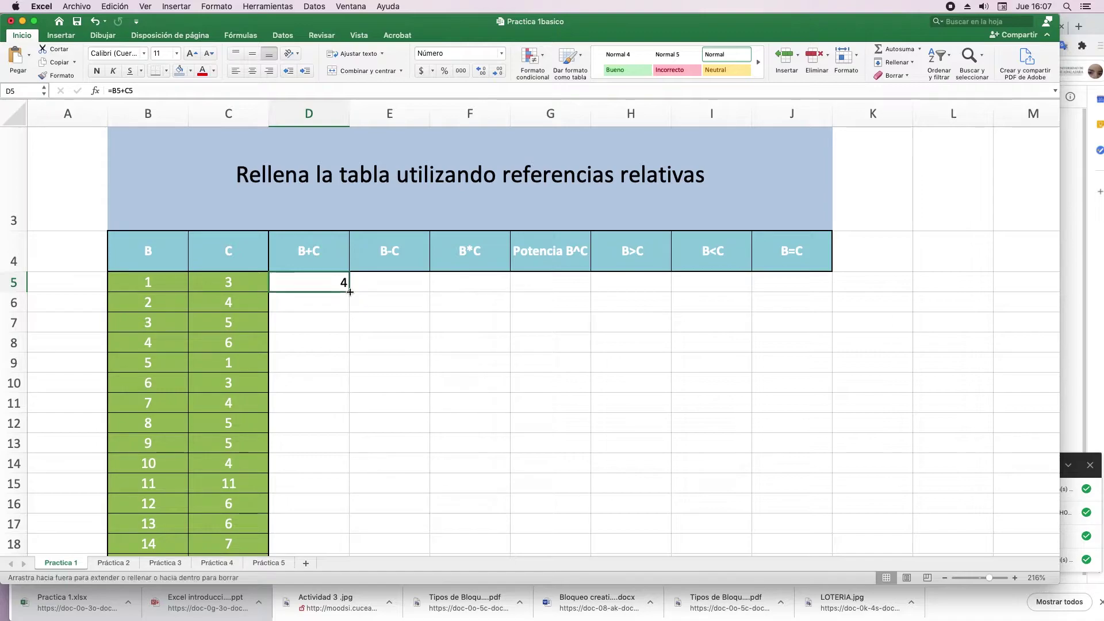
double_click(350, 292)
scroll(325, 381, "down", 5)
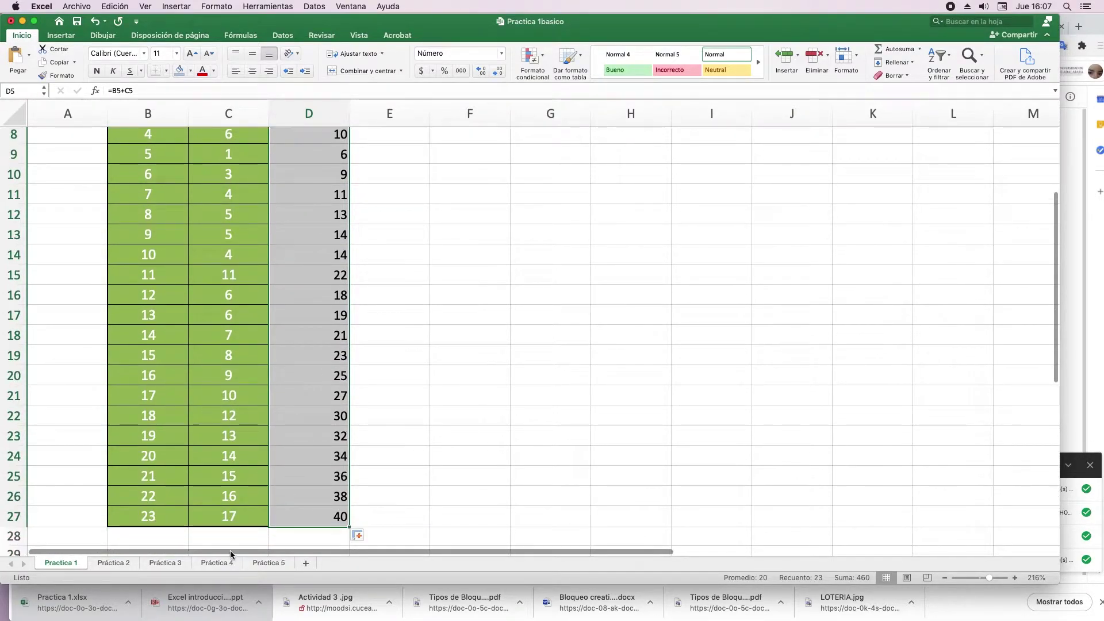
scroll(435, 458, "up", 5)
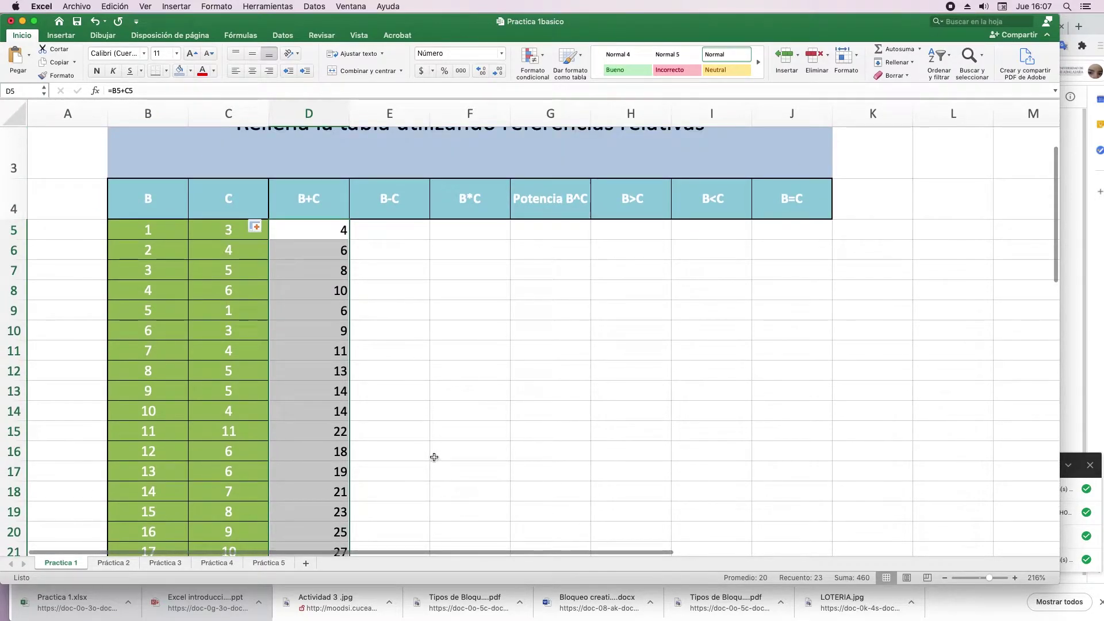
left_click(364, 234)
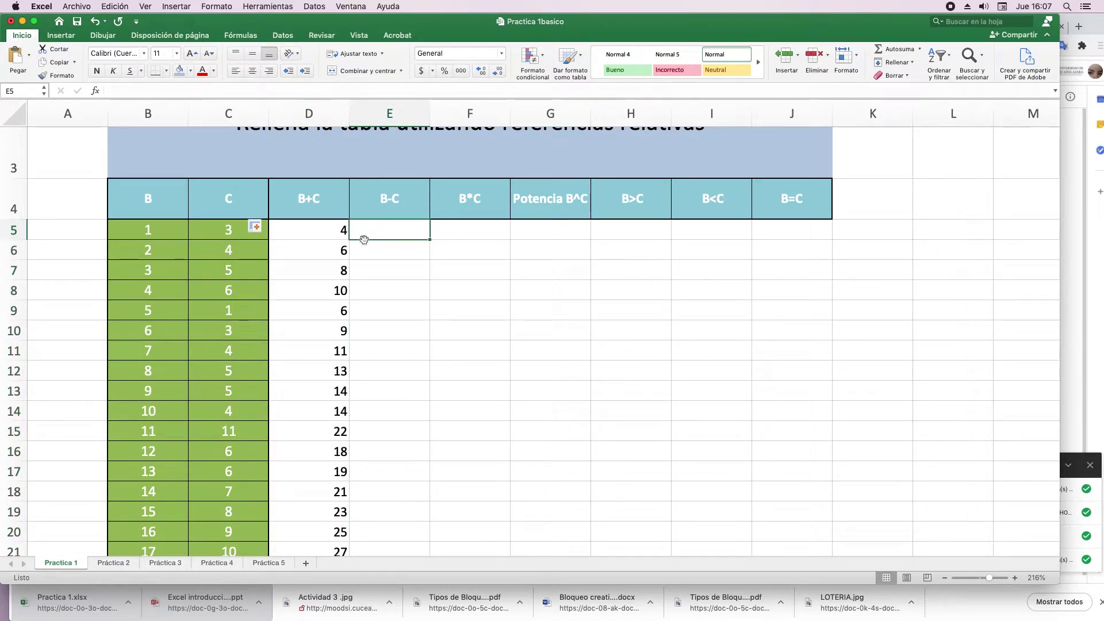
Step: Enter the formula =B5-C5 in E5
type("=")
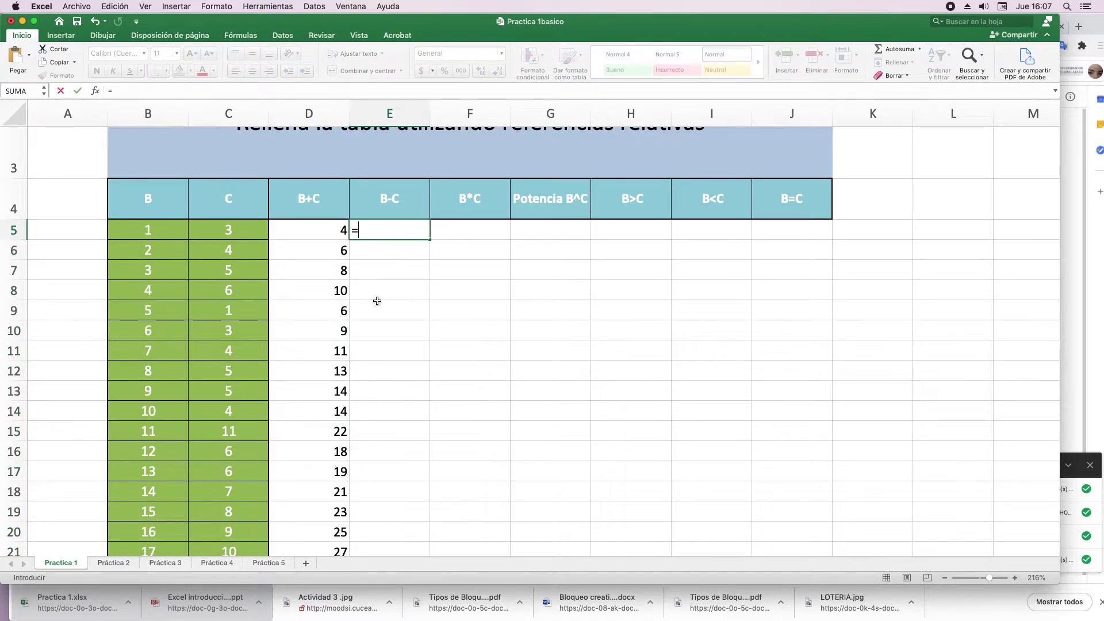
scroll(375, 301, "up", 1)
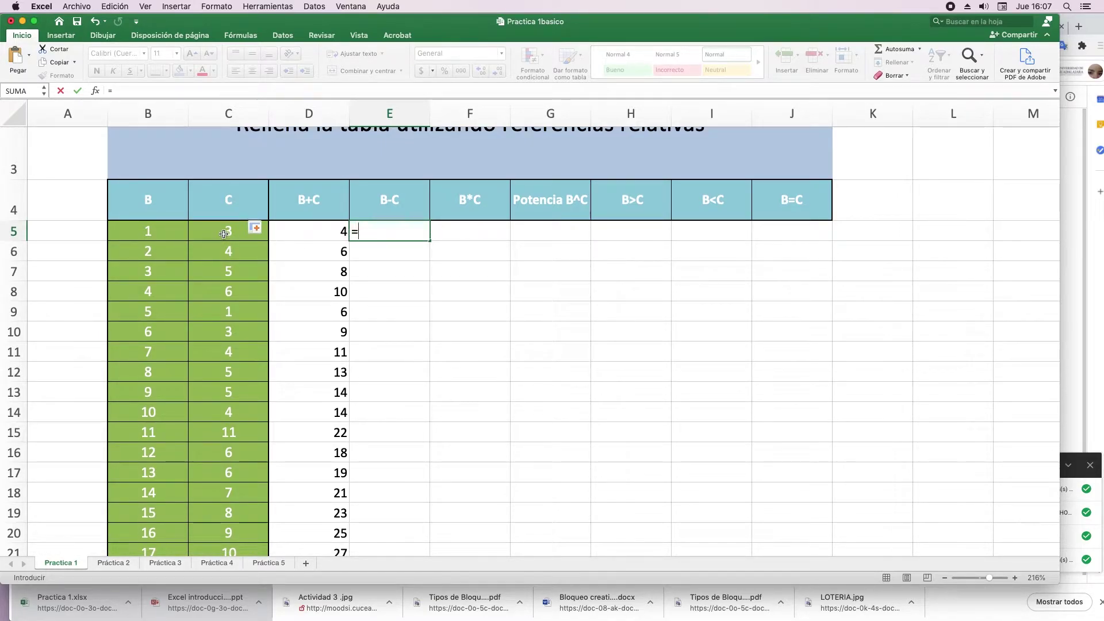
left_click(163, 233)
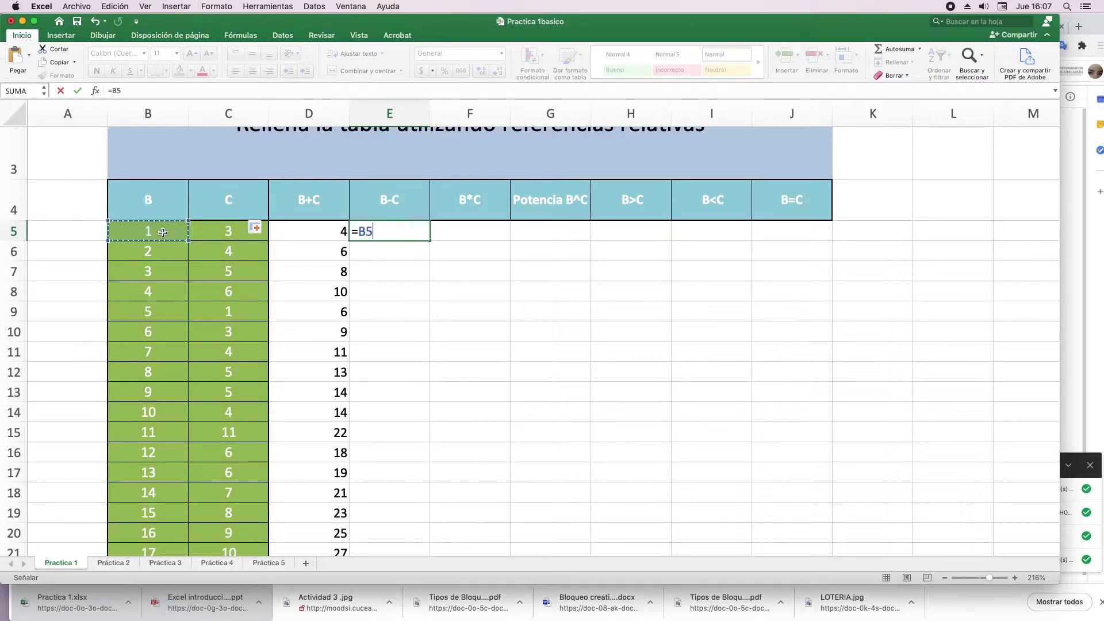
type("-")
left_click(225, 235)
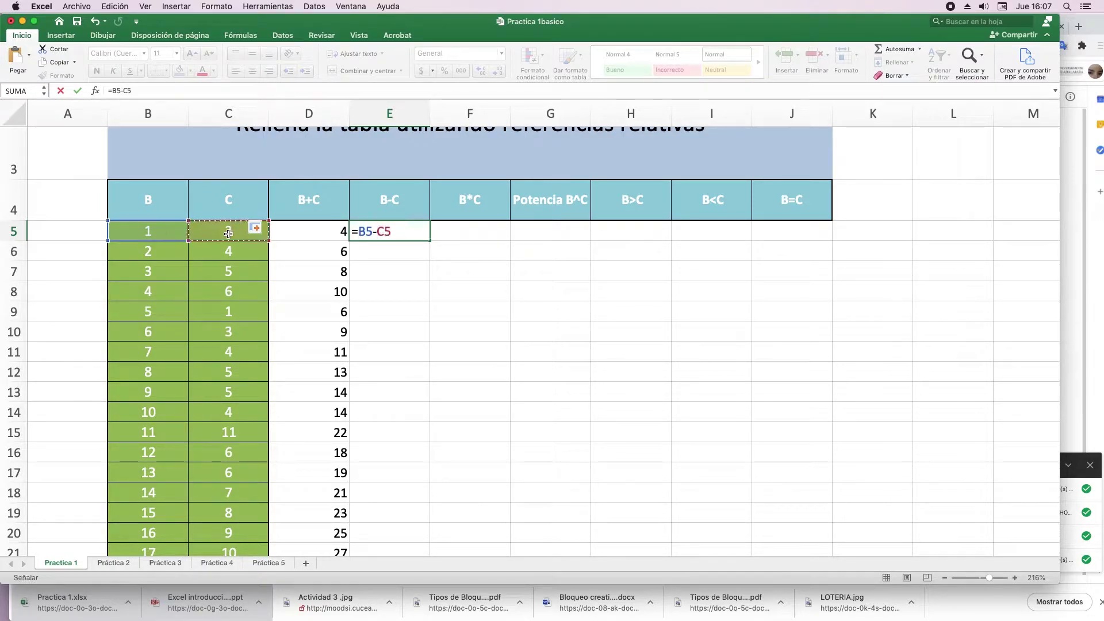
key("Return")
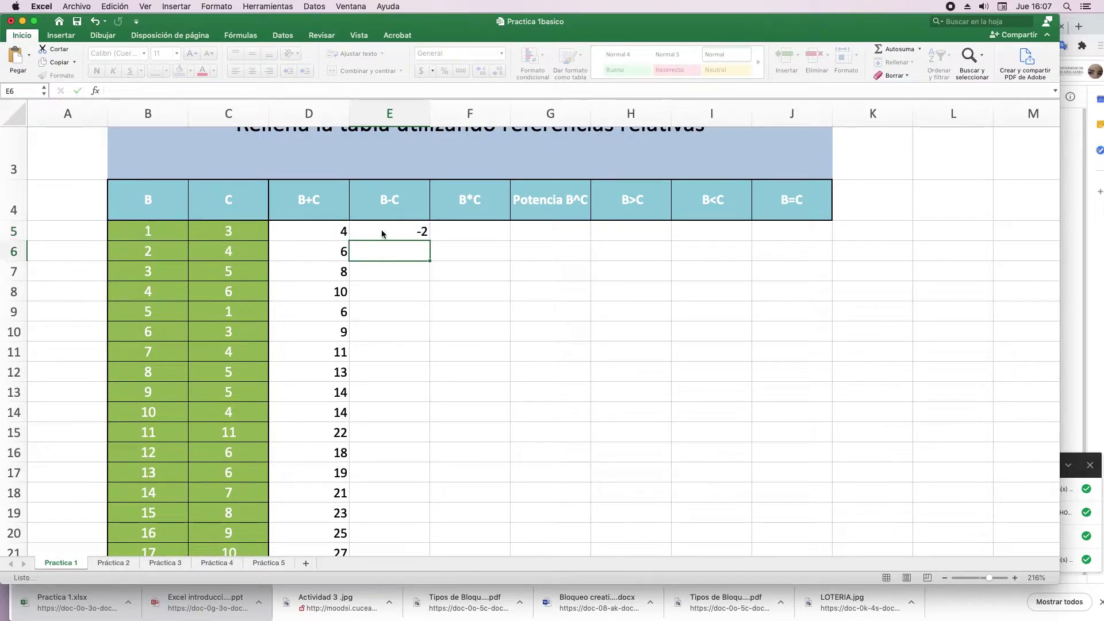
Step: Copy =B5-C5 down the B-C column to row 27 and check the copied formula in E6
left_click(381, 231)
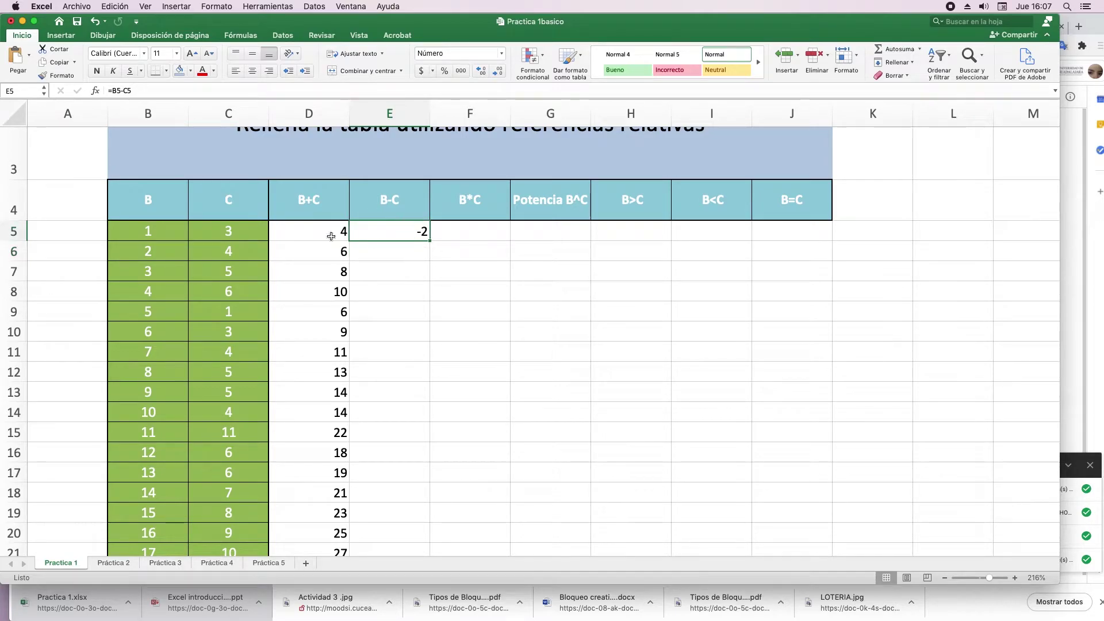
left_click(161, 236)
left_click(227, 237)
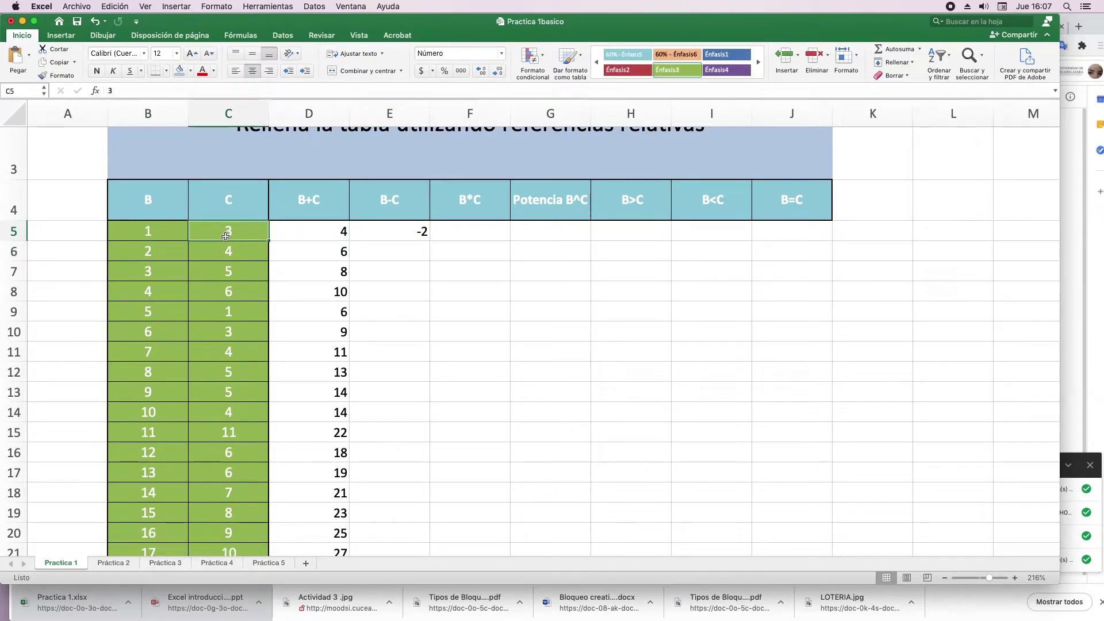
left_click(410, 237)
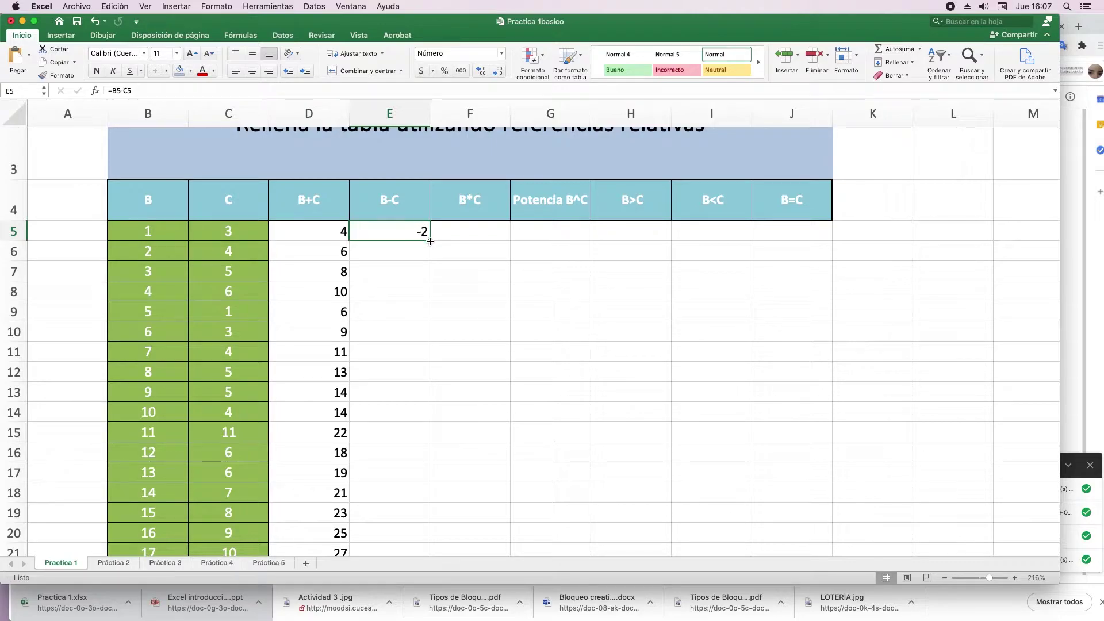
double_click(430, 241)
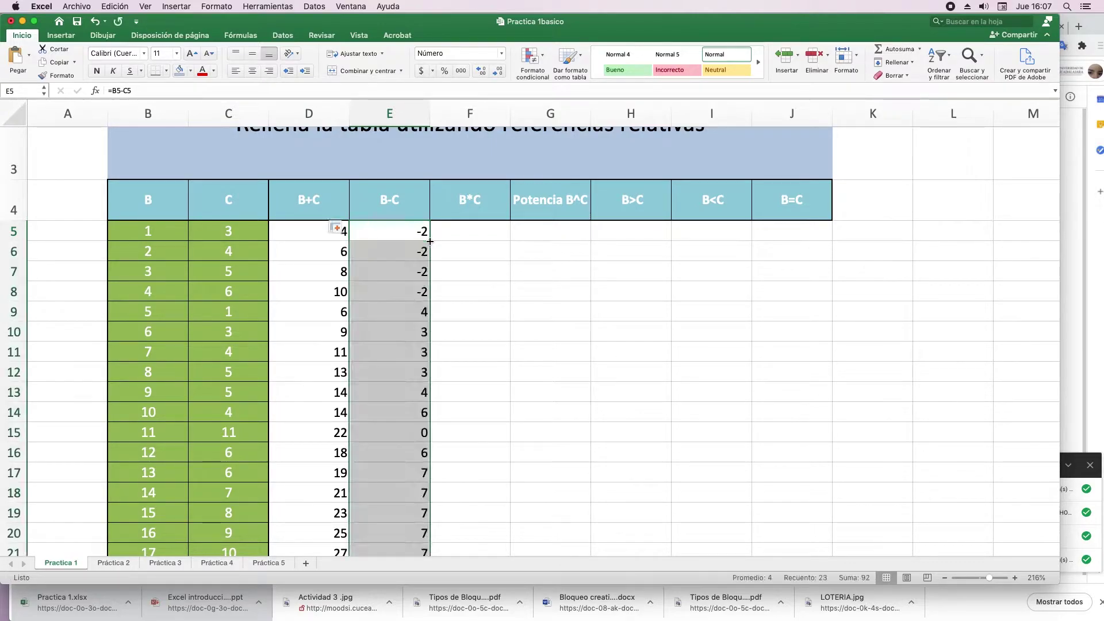
left_click(169, 254)
left_click(404, 257)
left_click(141, 257)
left_click(427, 253)
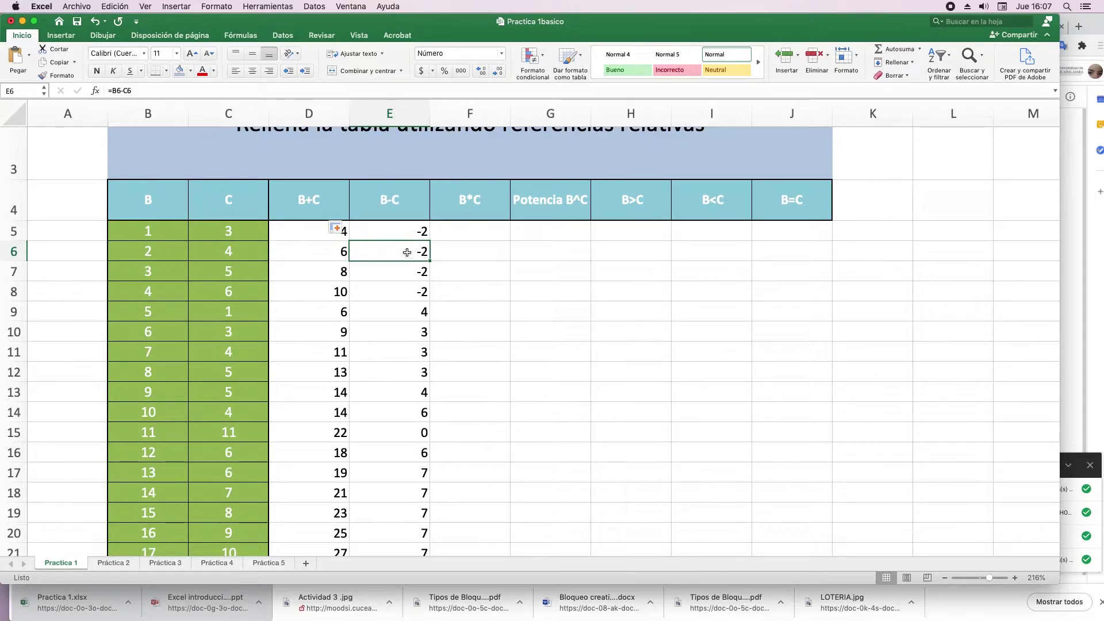
scroll(389, 348, "down", 2)
scroll(389, 347, "down", 5)
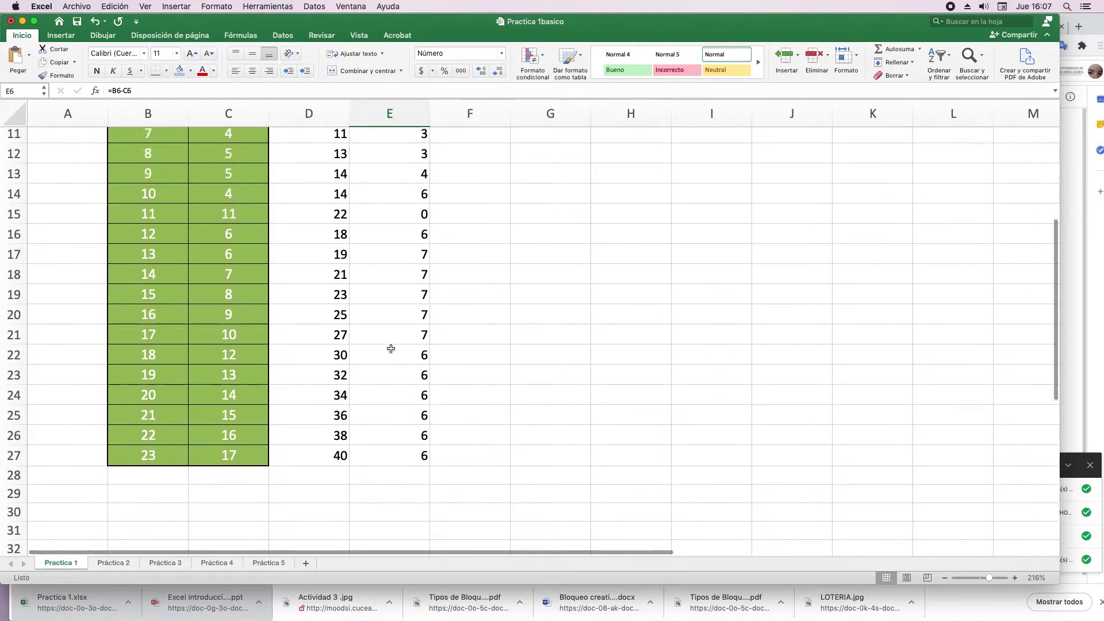
scroll(392, 349, "up", 5)
scroll(395, 362, "down", 1)
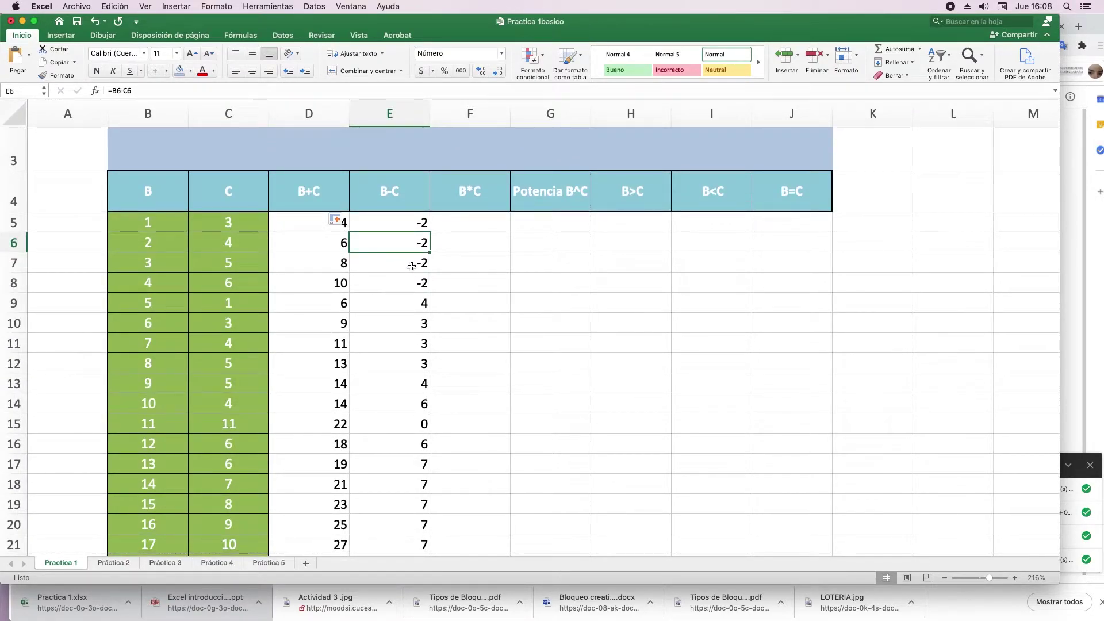
Step: Enter =B5*C5 in F5 and fill it down the B*C column, giving 3, 8, 15, 24
left_click(490, 222)
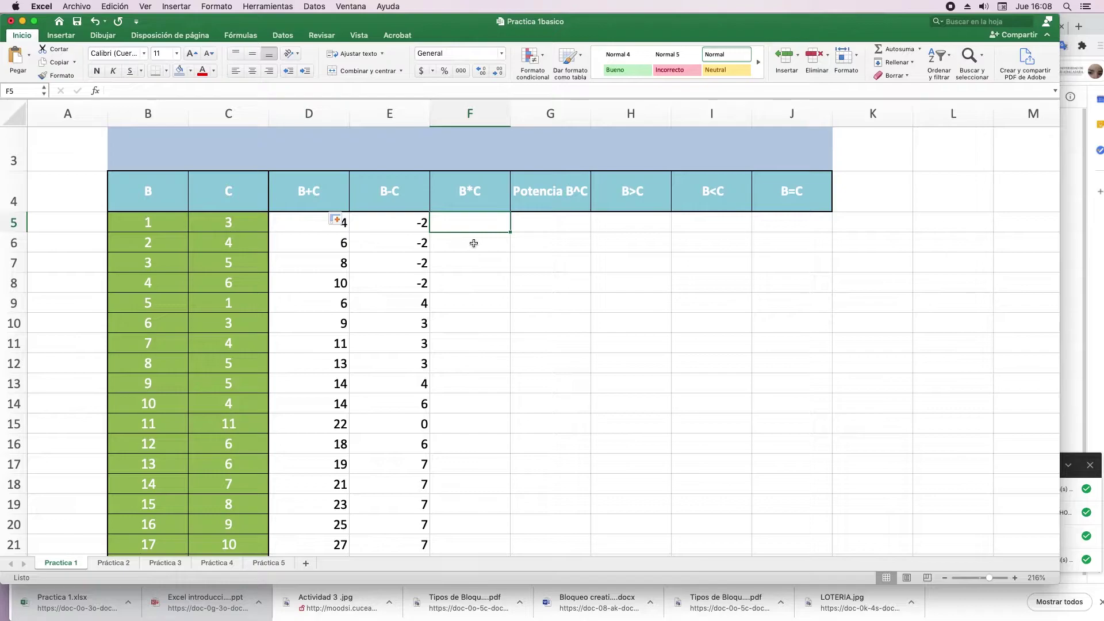
type("=")
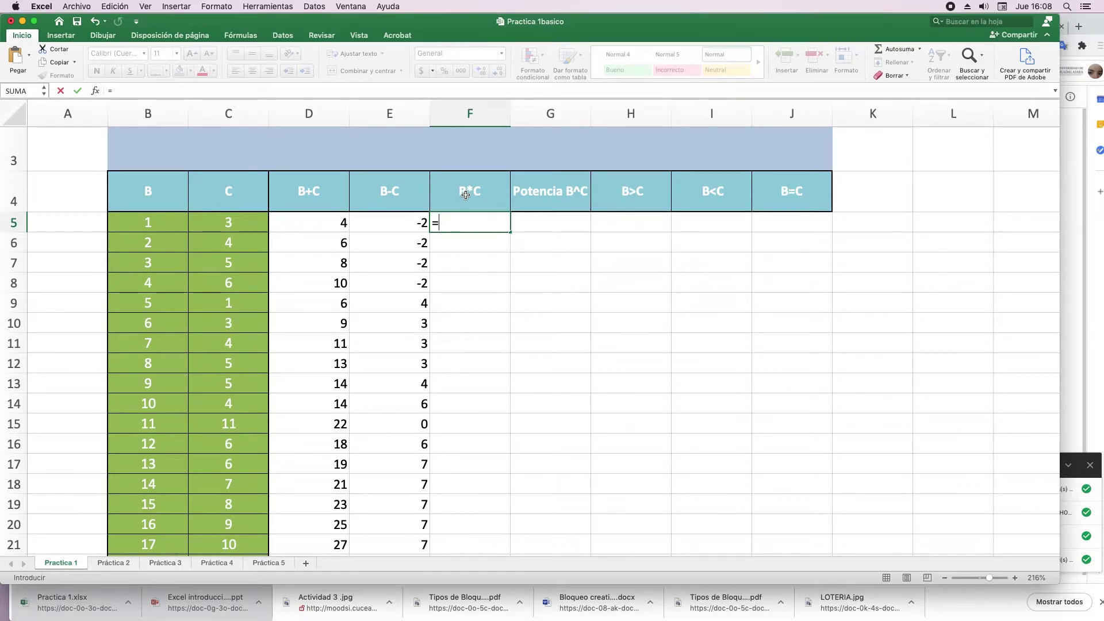
left_click(165, 229)
type("*")
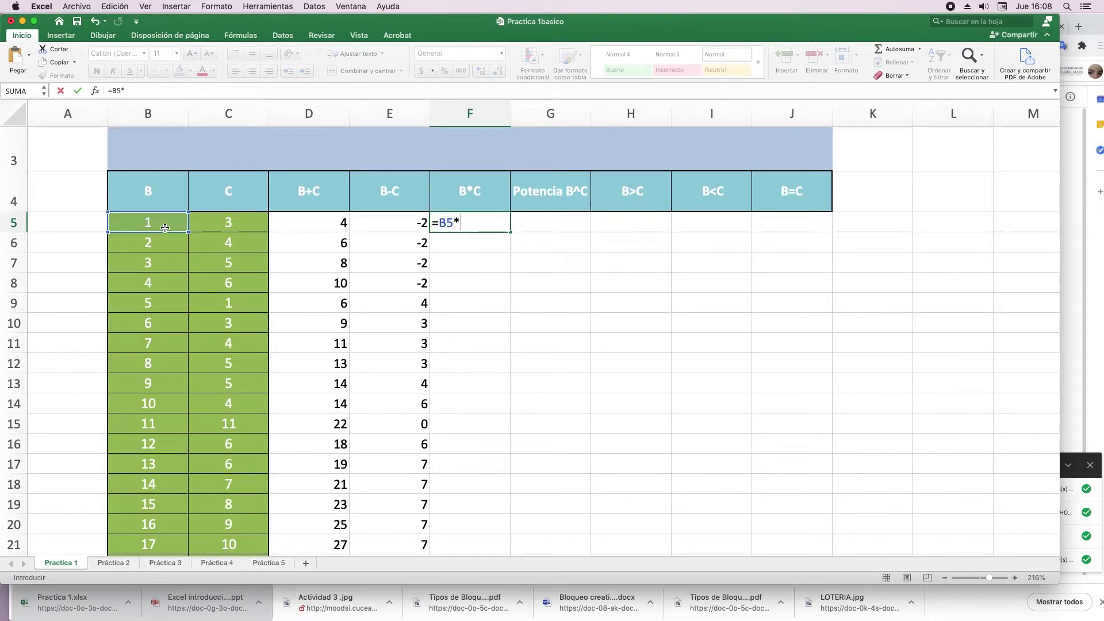
left_click(228, 229)
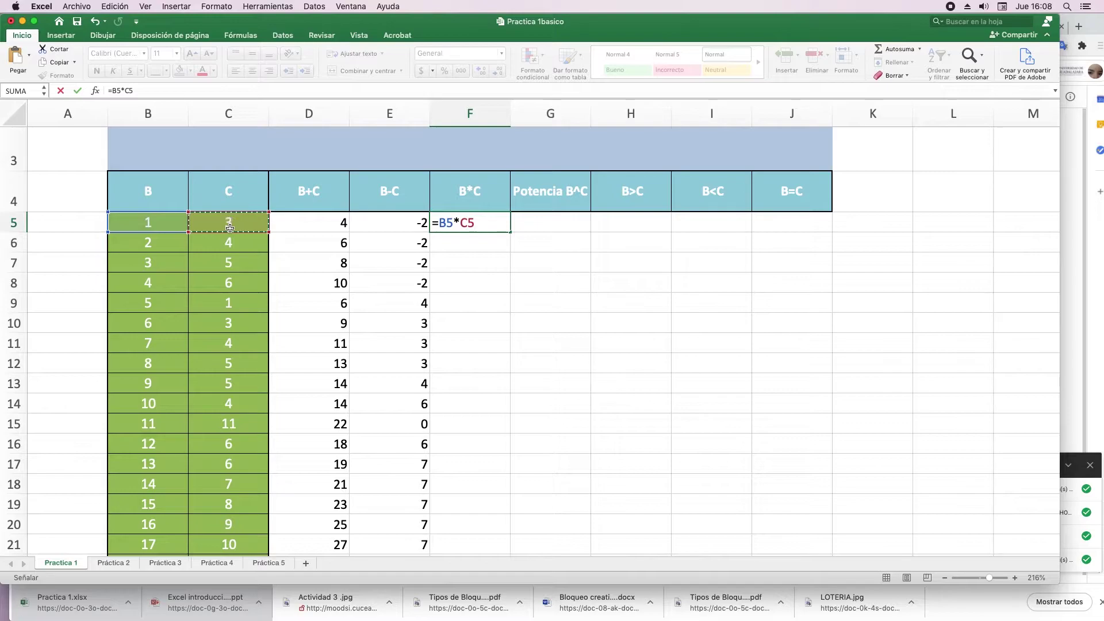
key("Return")
left_click(470, 226)
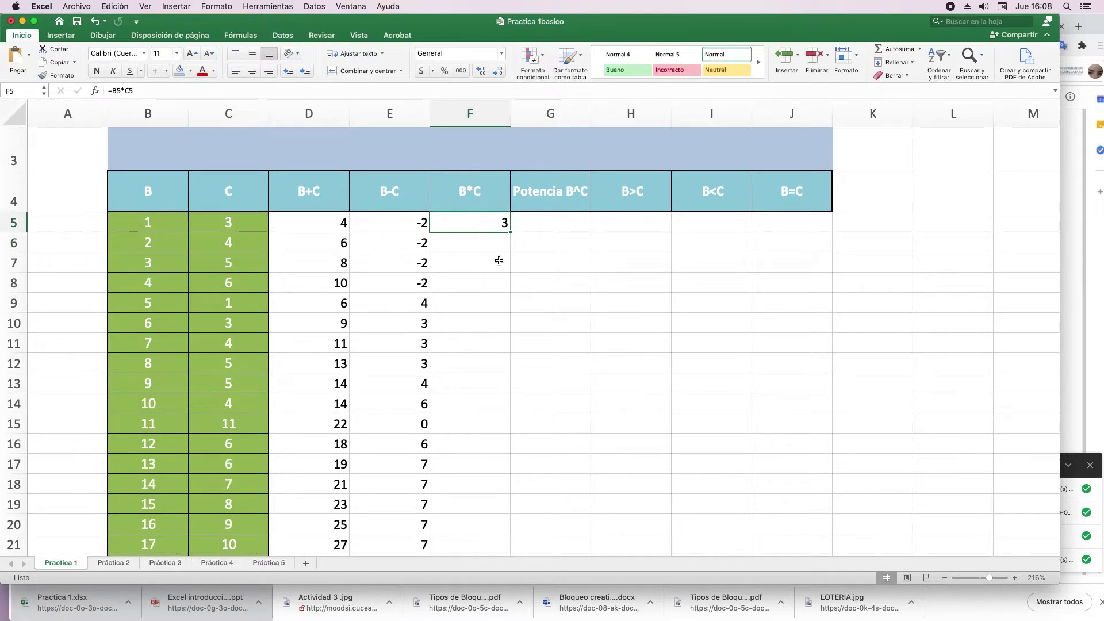
double_click(511, 231)
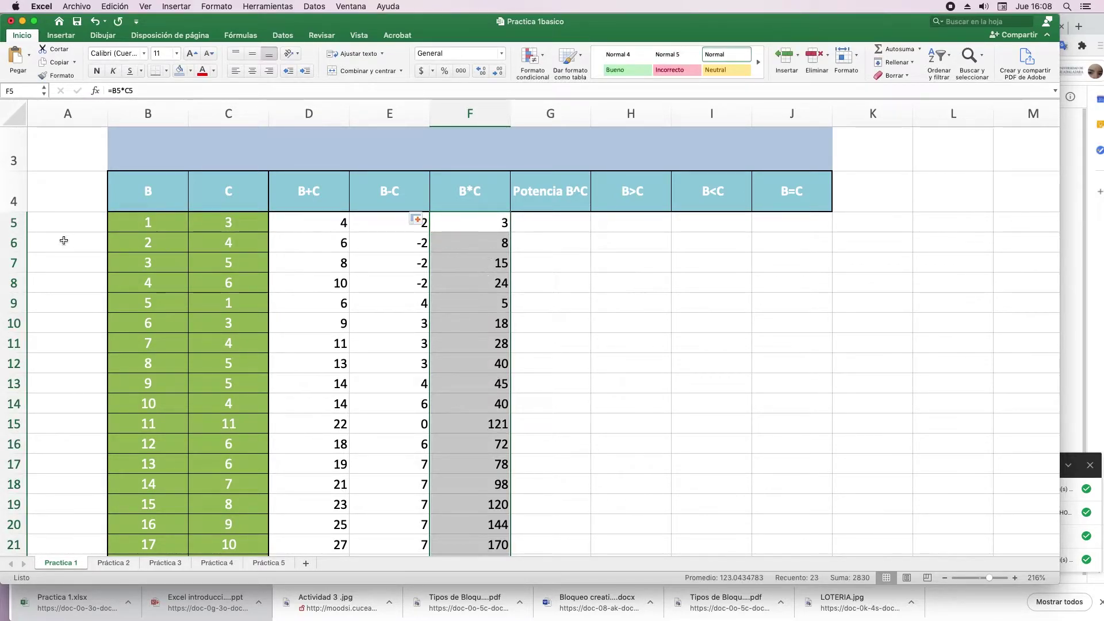
left_click(577, 223)
type("=")
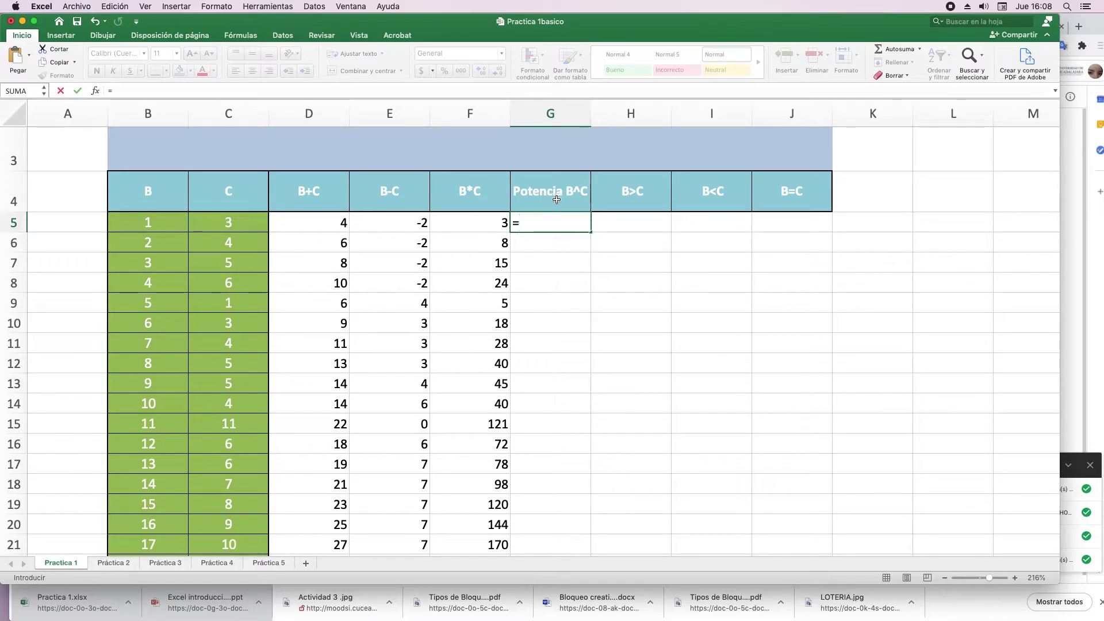
Step: Enter =B5^C5 in G5 and fill it down the Potencia B^C column
left_click(163, 227)
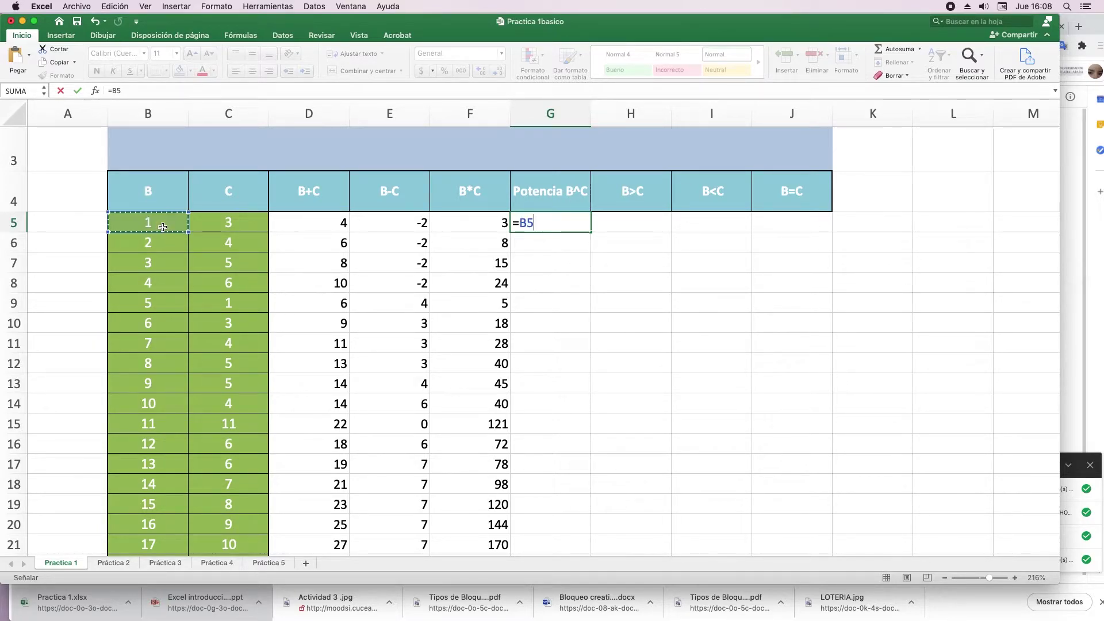
type("^")
left_click(252, 219)
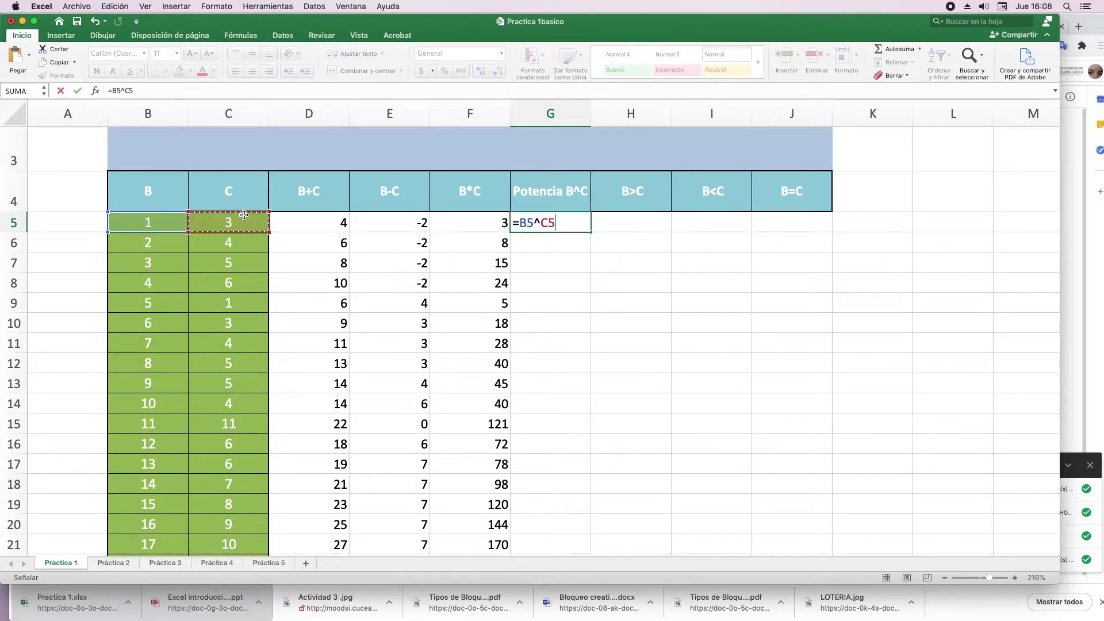
key("Return")
left_click(564, 222)
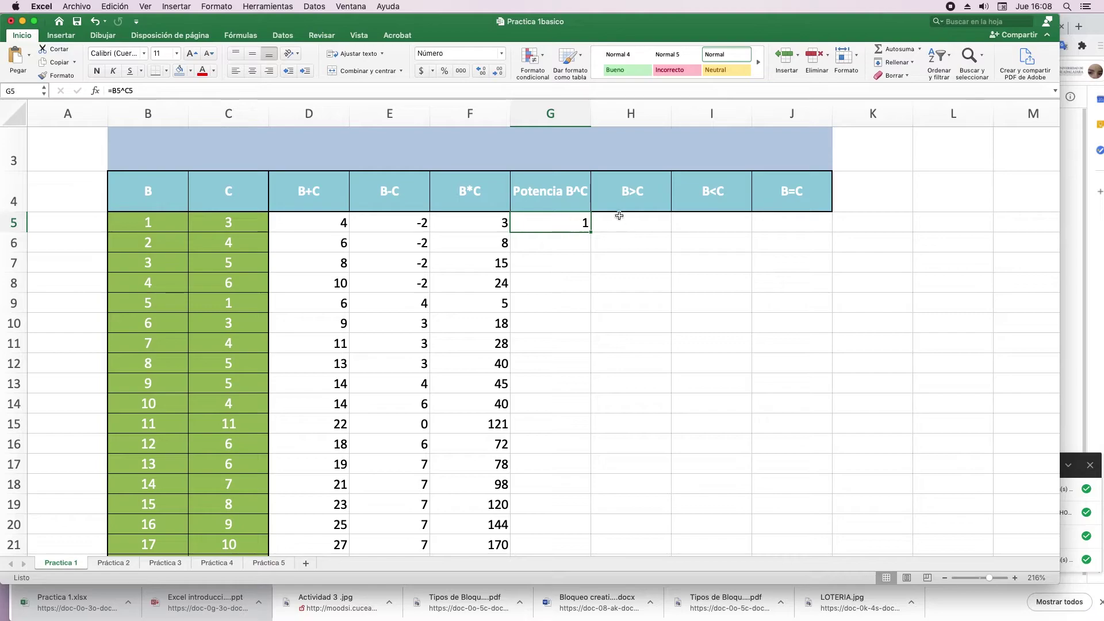
double_click(592, 232)
scroll(546, 403, "down", 5)
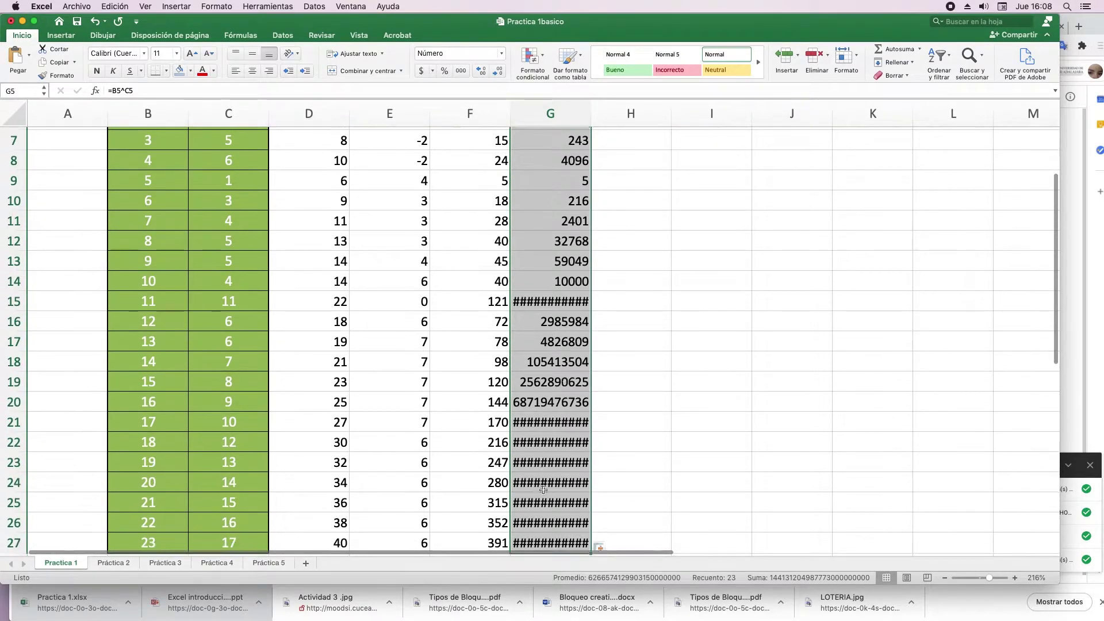
scroll(545, 437, "up", 8)
scroll(547, 400, "up", 3)
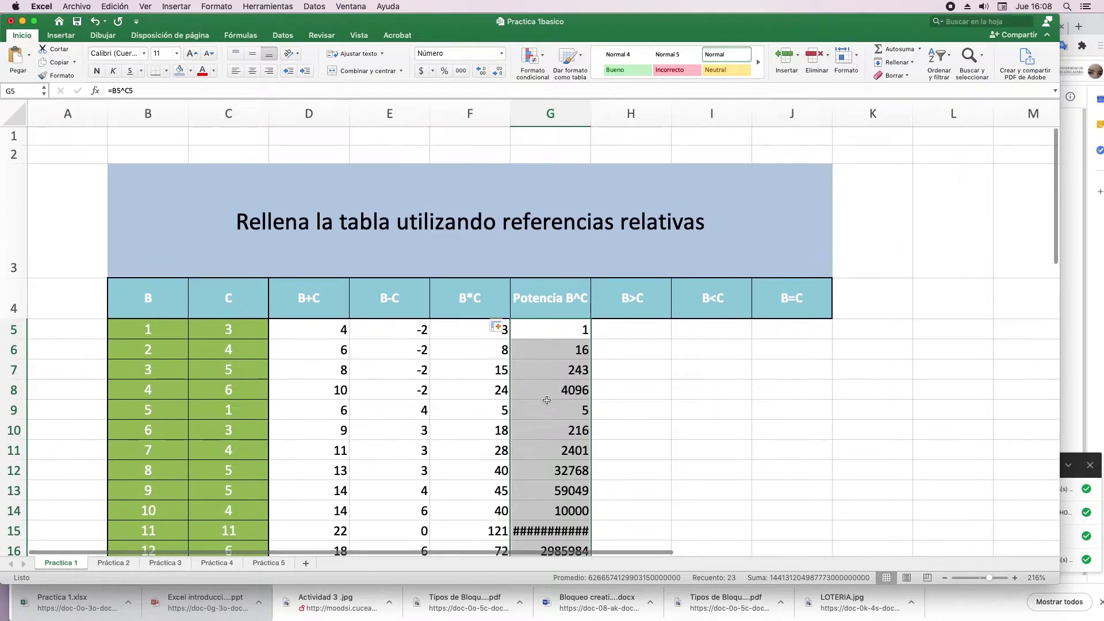
left_click_drag(591, 106, 628, 106)
scroll(543, 348, "down", 5)
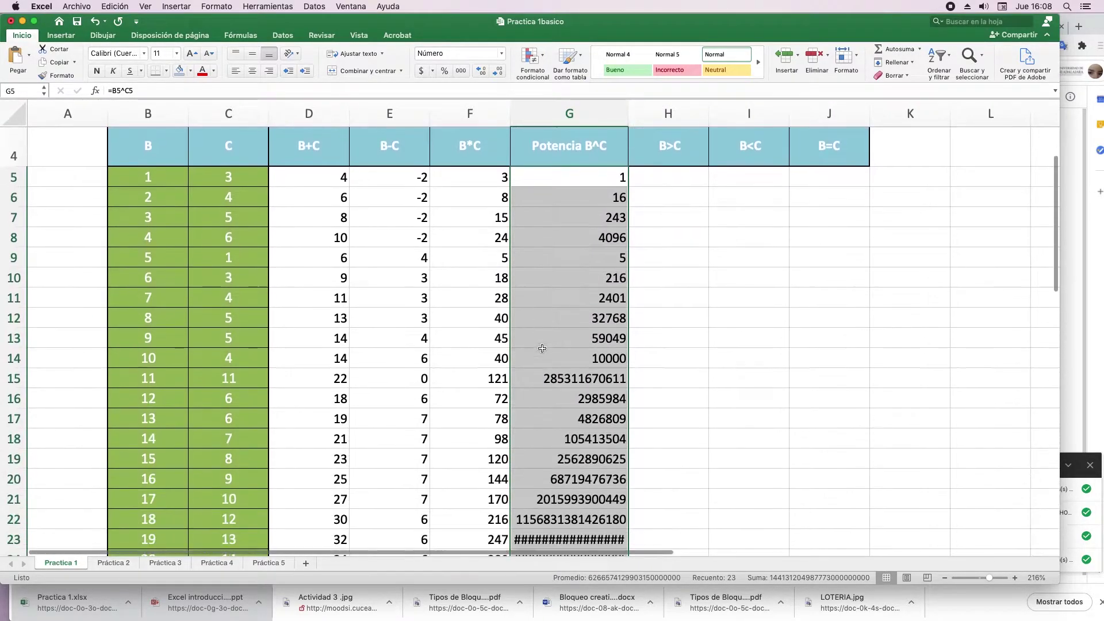
scroll(543, 348, "down", 5)
scroll(546, 368, "up", 1)
scroll(557, 288, "up", 5)
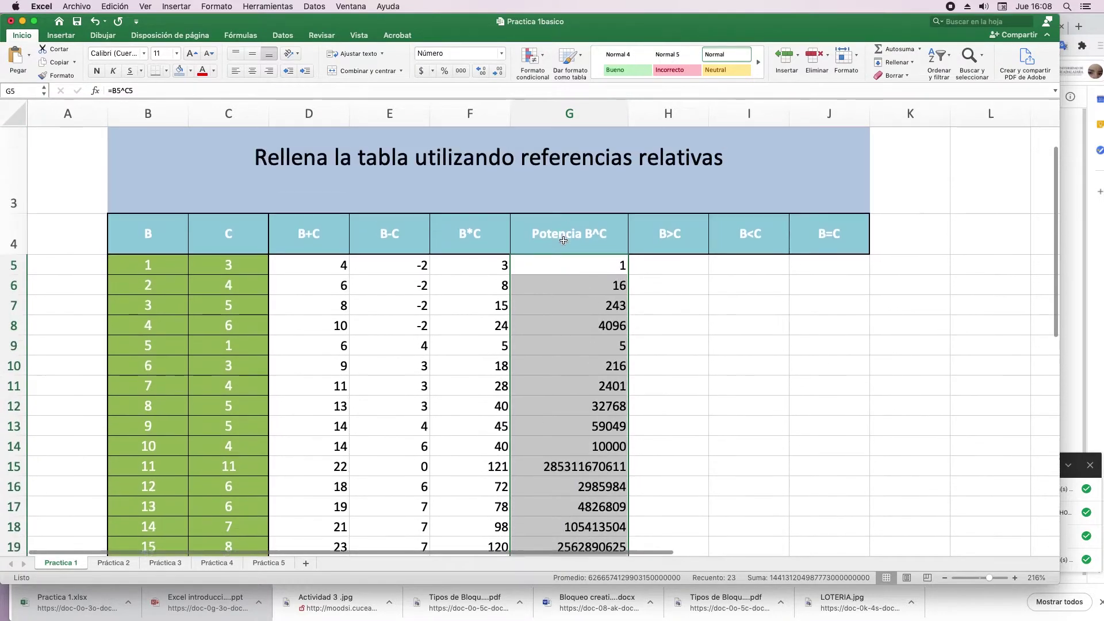
scroll(563, 241, "up", 3)
left_click_drag(628, 113, 687, 113)
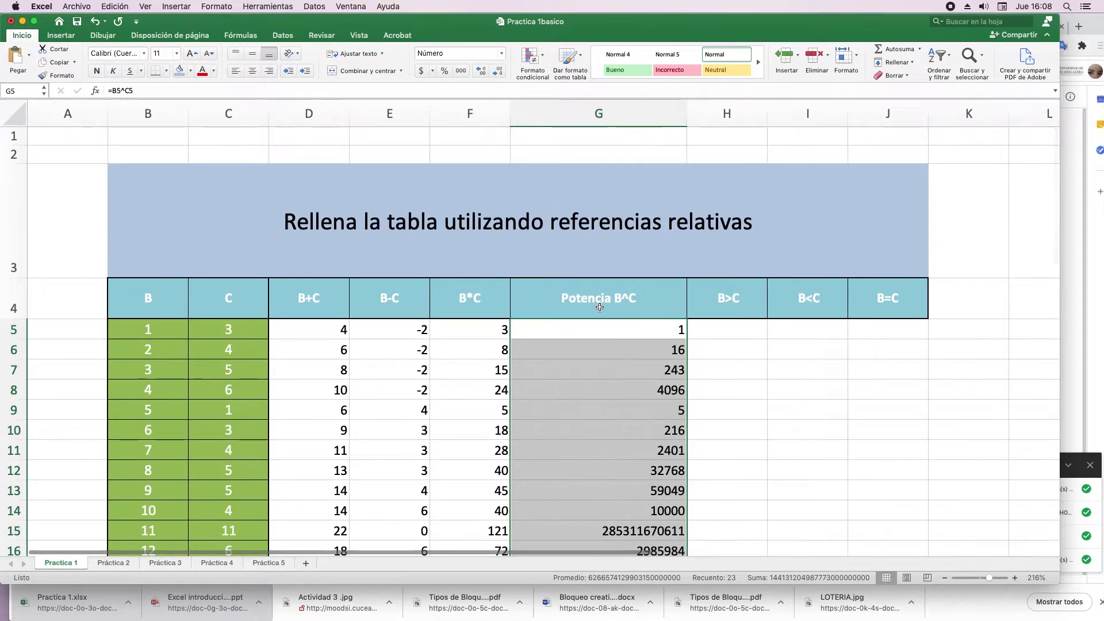
scroll(599, 306, "down", 3)
scroll(599, 307, "down", 3)
scroll(600, 306, "up", 1)
scroll(599, 307, "up", 4)
scroll(599, 306, "up", 2)
left_click(735, 331)
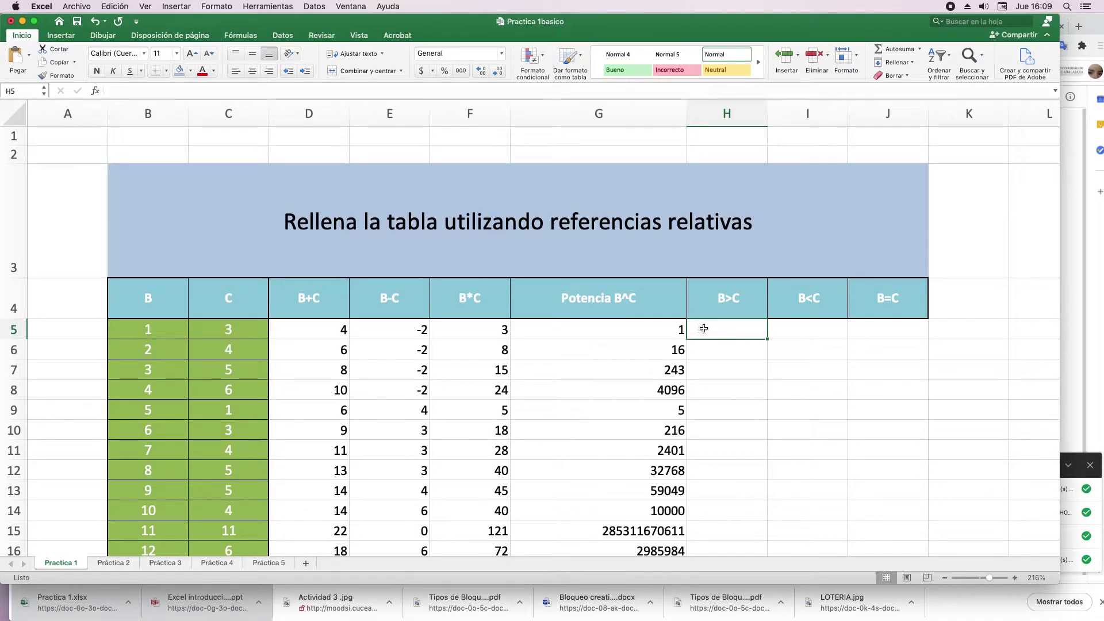
Step: Enter =B5>C5 in H5, fill it down, and check the row 9 result
type("=")
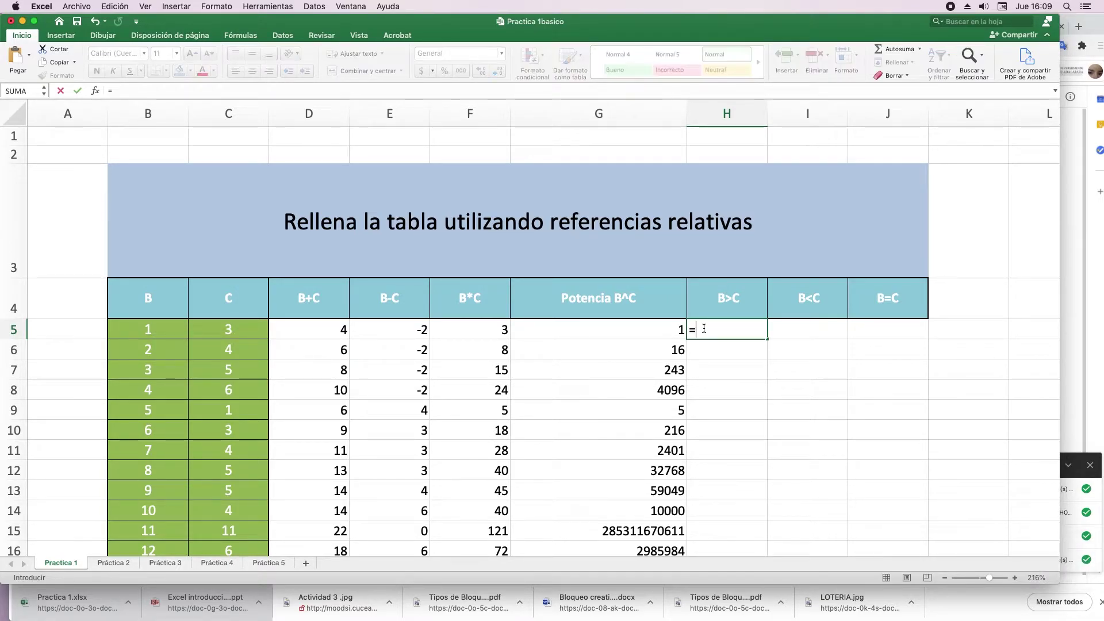
left_click(173, 327)
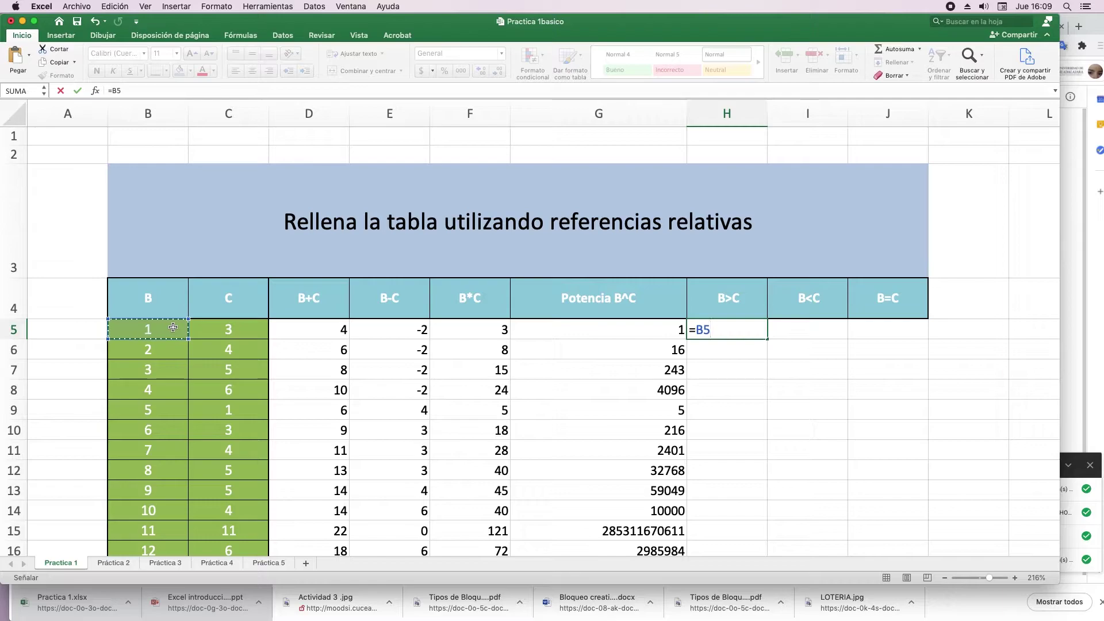
type("<")
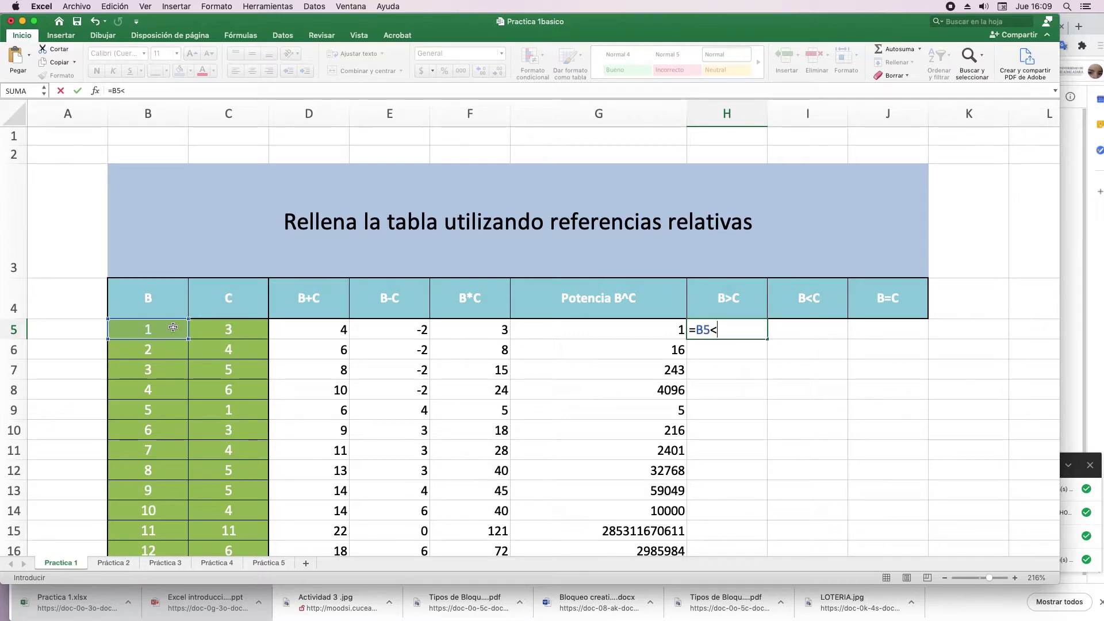
key("BackSpace")
type(">")
left_click(220, 330)
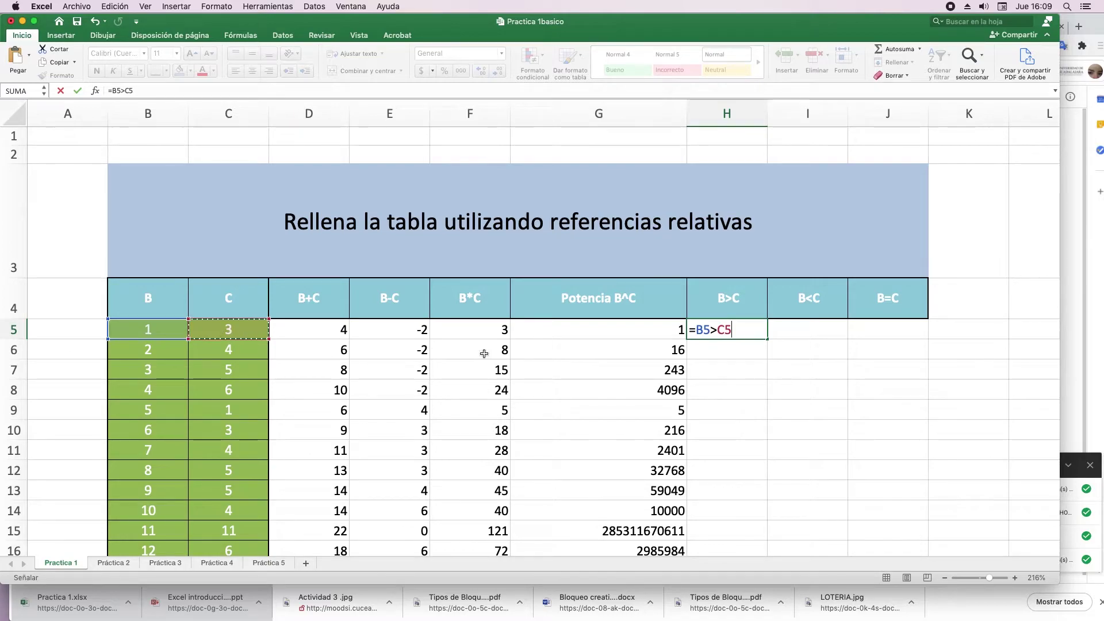
key("Return")
left_click(742, 331)
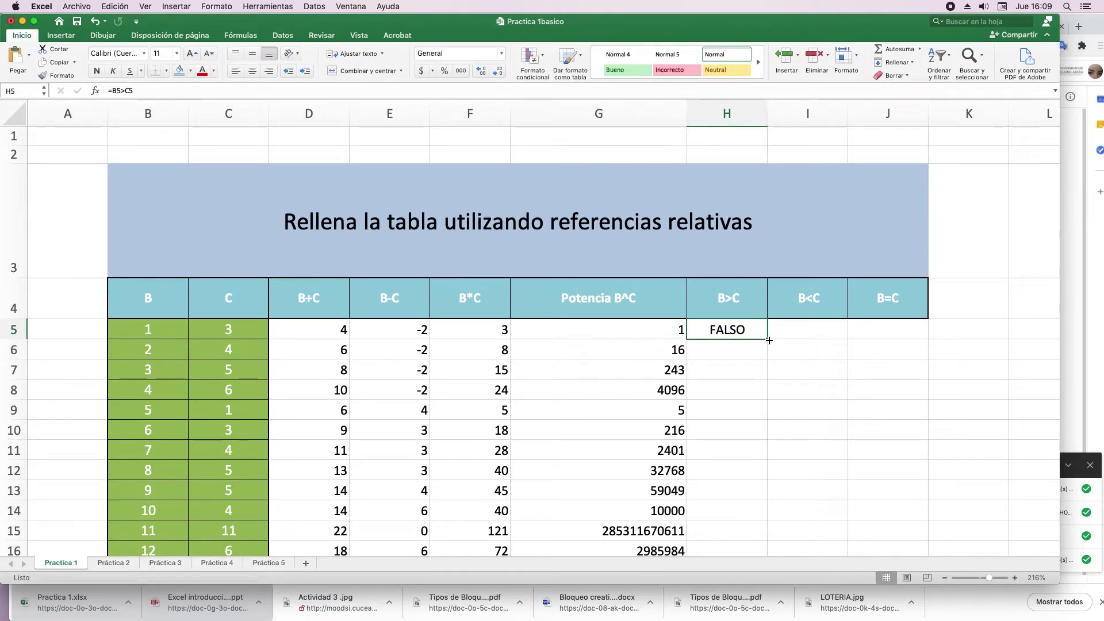
double_click(768, 340)
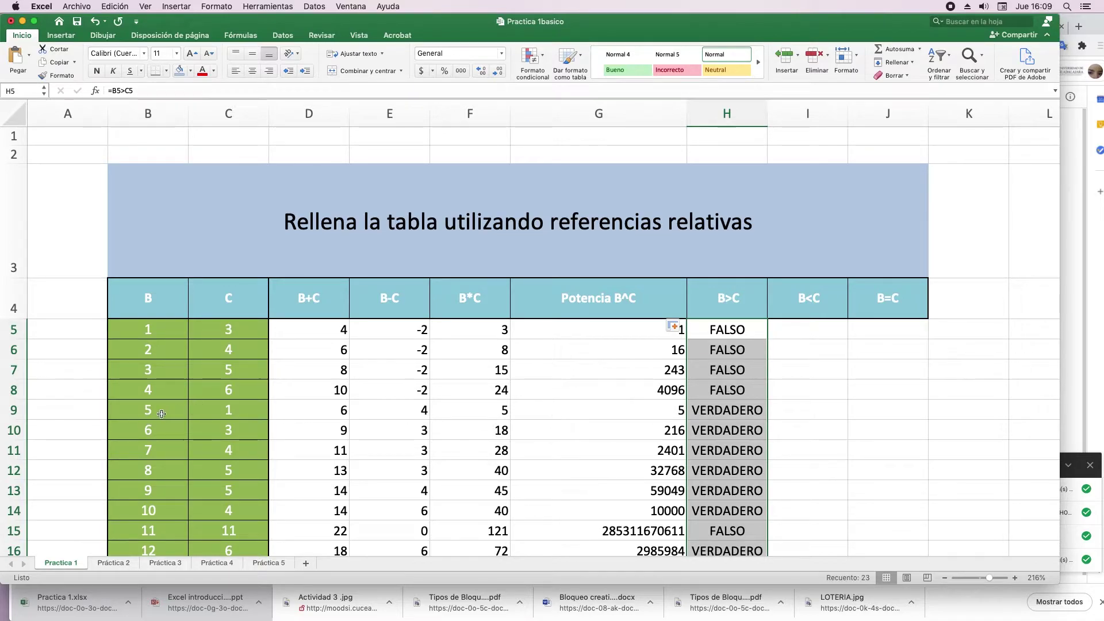
left_click(143, 414)
left_click(747, 409)
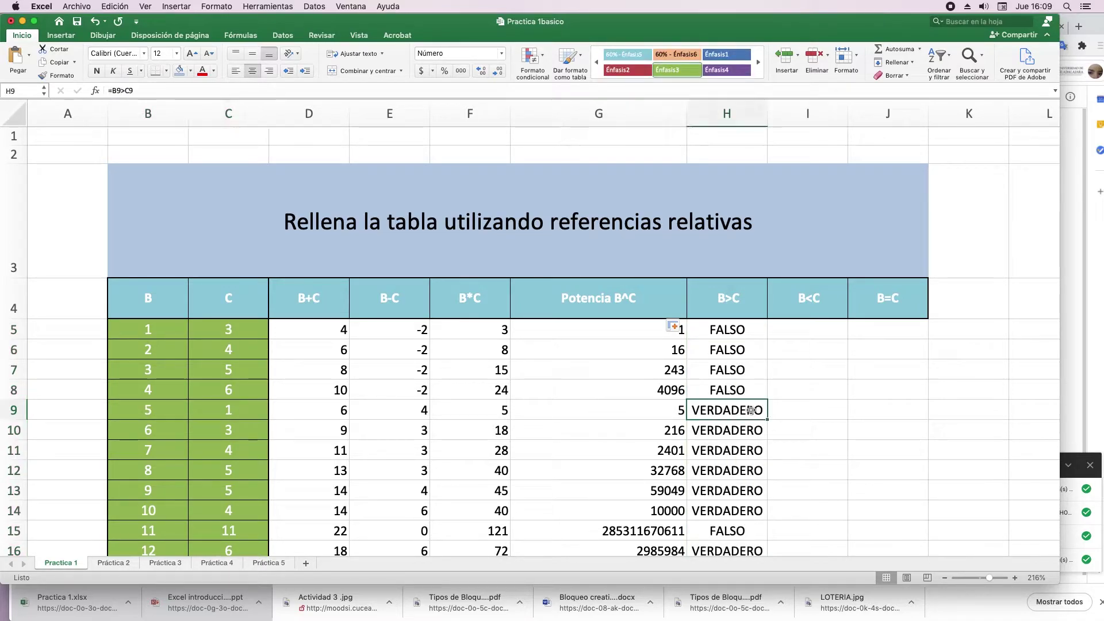
Step: Enter =B5<C5 in I5 and fill it down the B<C column
left_click(838, 329)
type("=")
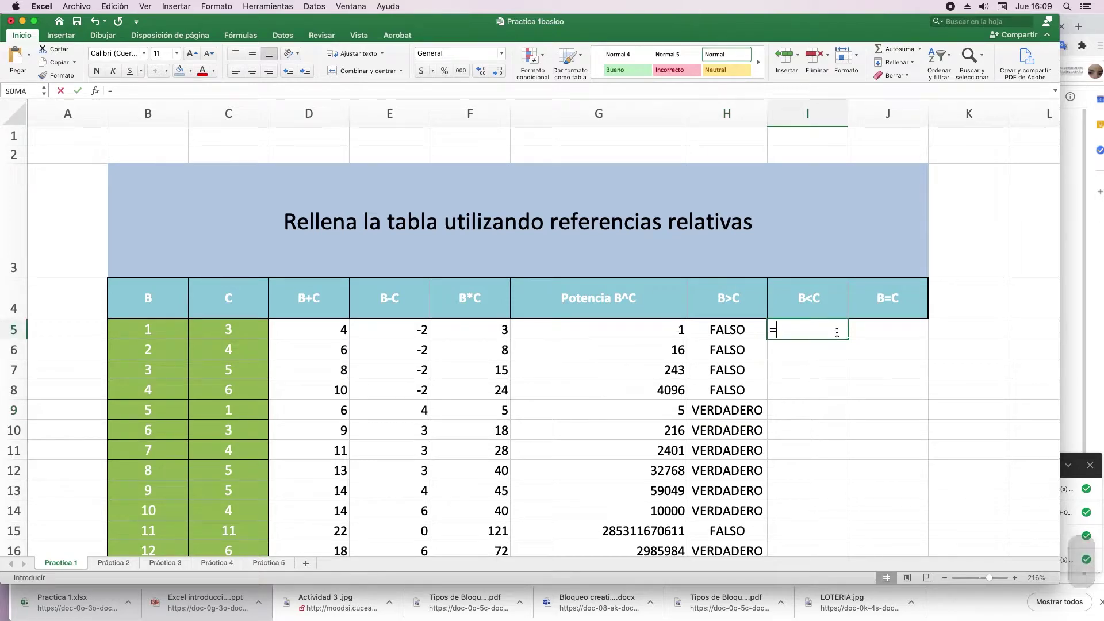
left_click(172, 335)
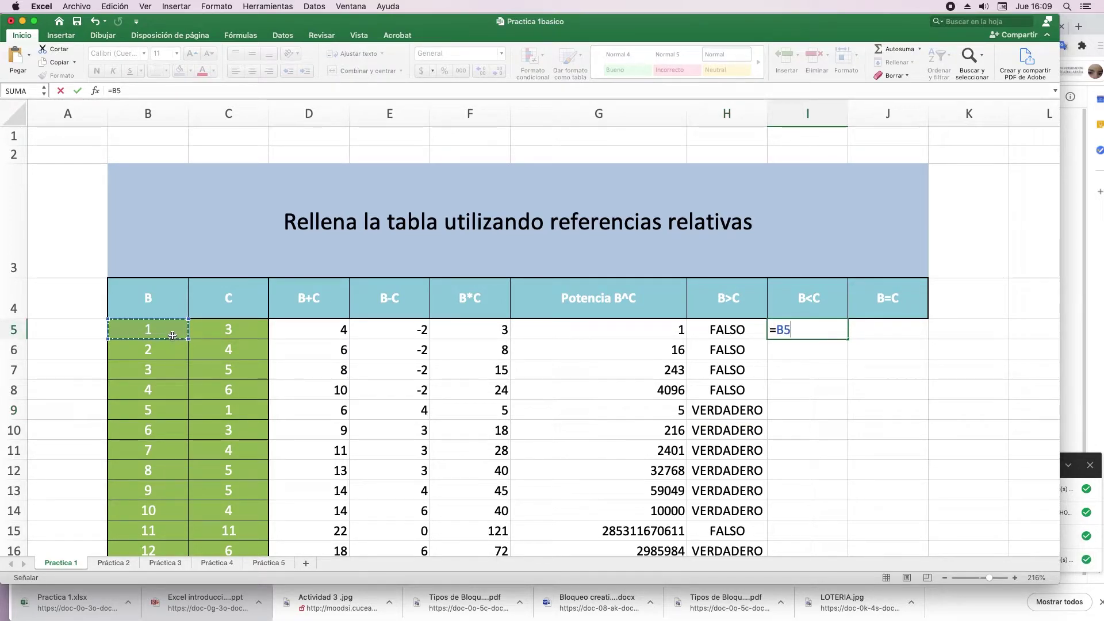
type("<")
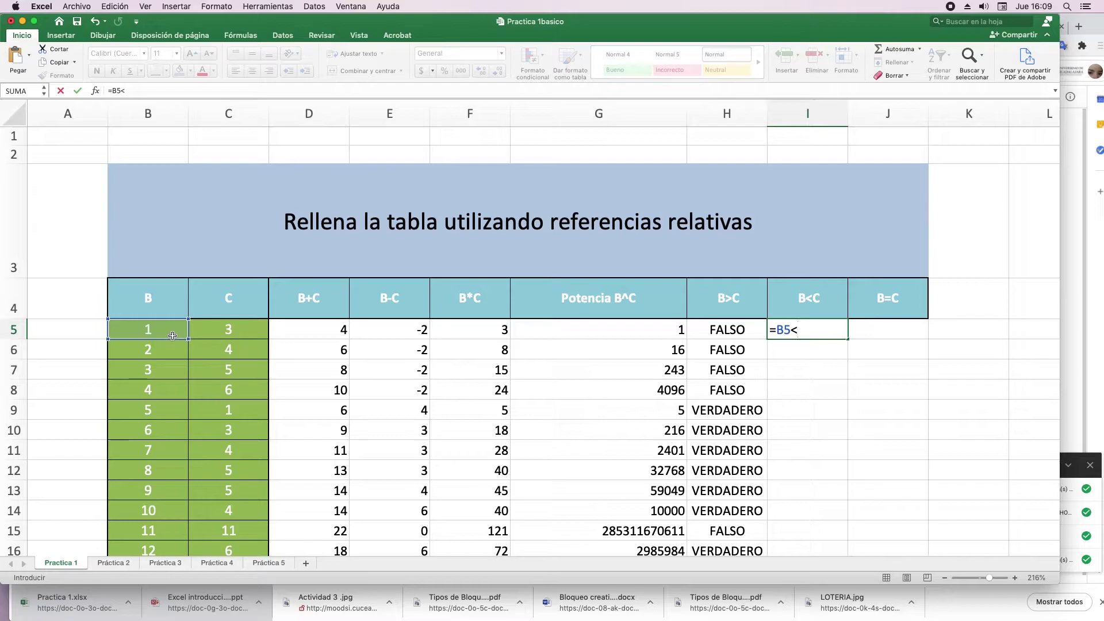
left_click(203, 334)
key("Return")
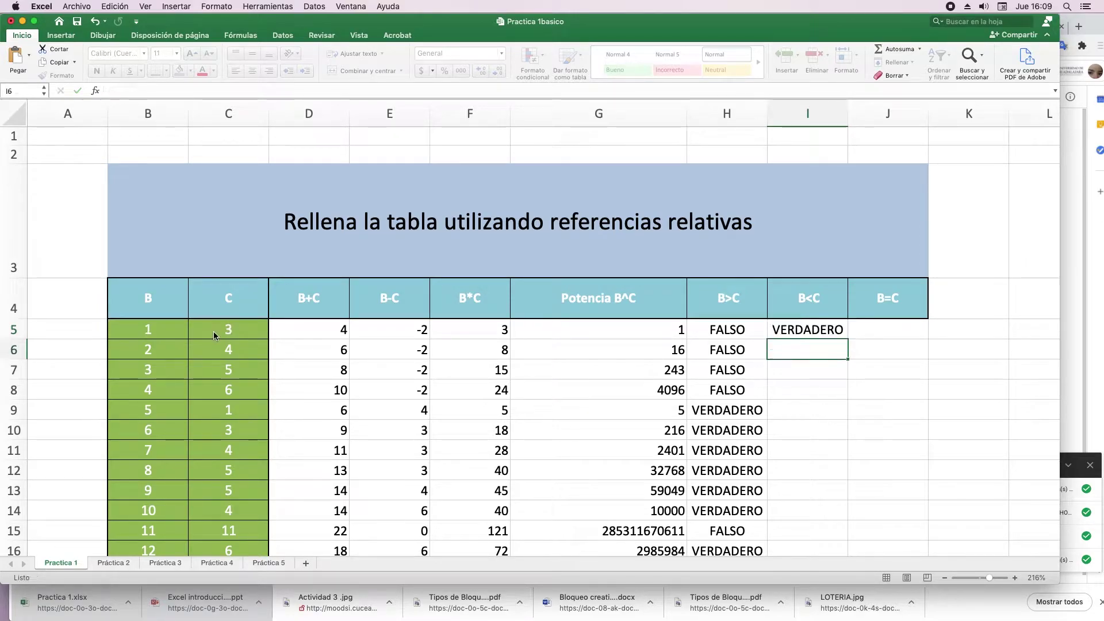
left_click(802, 337)
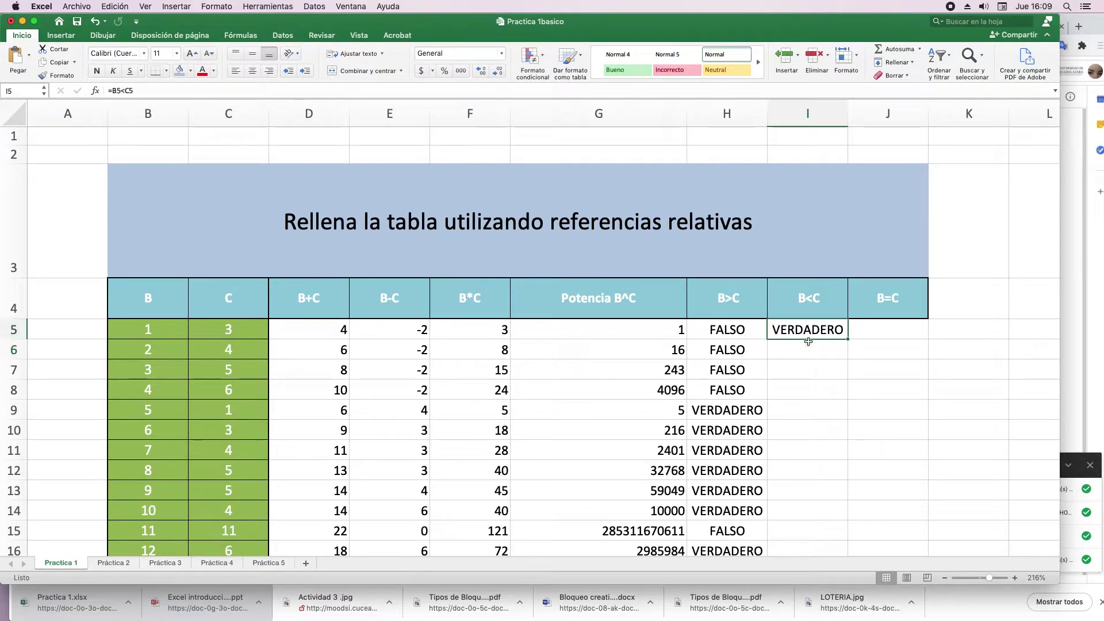
double_click(849, 339)
scroll(834, 397, "down", 5)
scroll(833, 397, "down", 4)
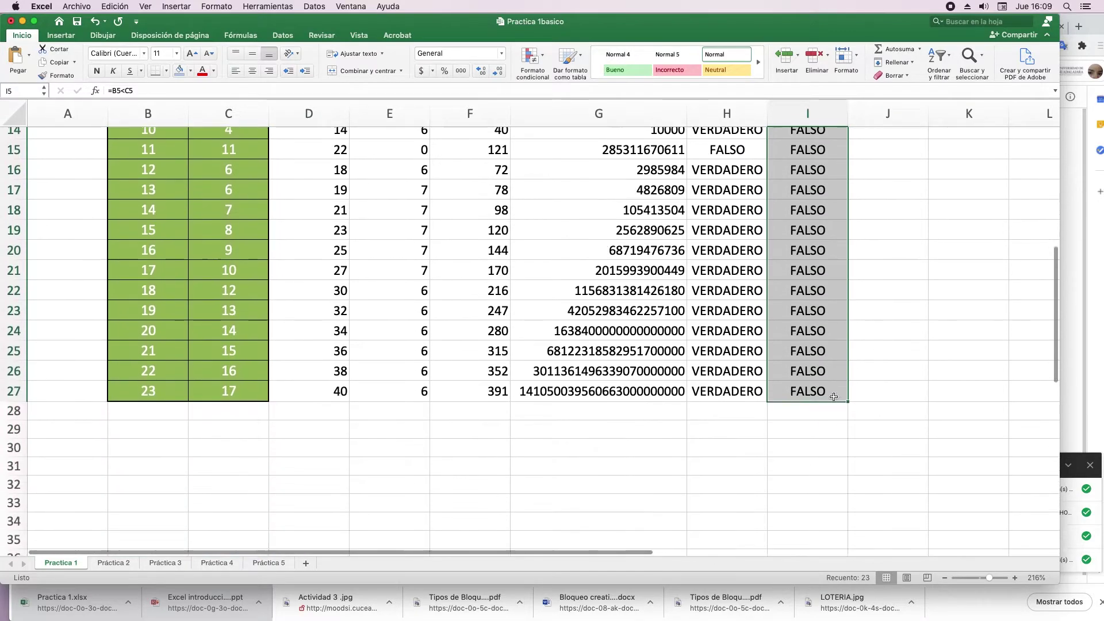
scroll(834, 396, "up", 6)
scroll(834, 397, "up", 2)
left_click(885, 336)
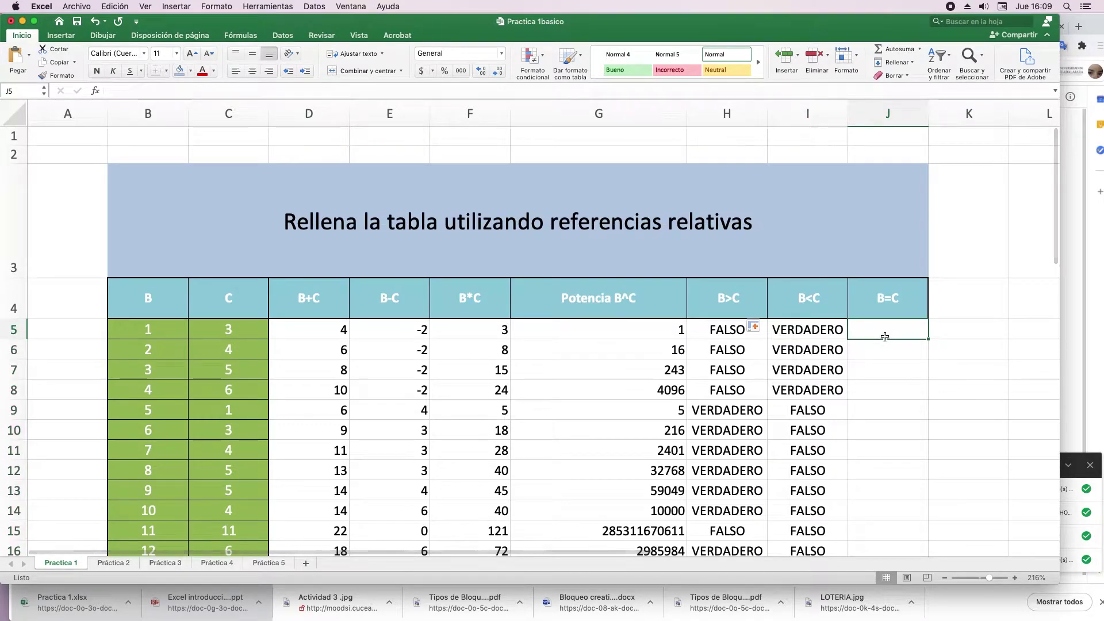
Step: Enter =B5=C5 in J5 and fill it down to row 27
type("=")
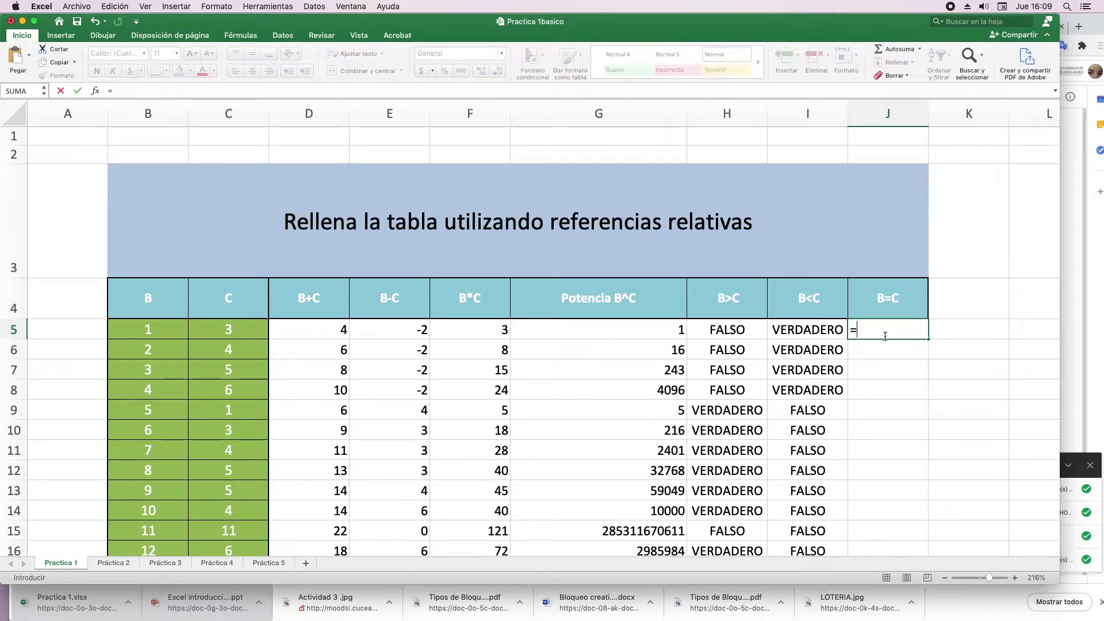
left_click(140, 333)
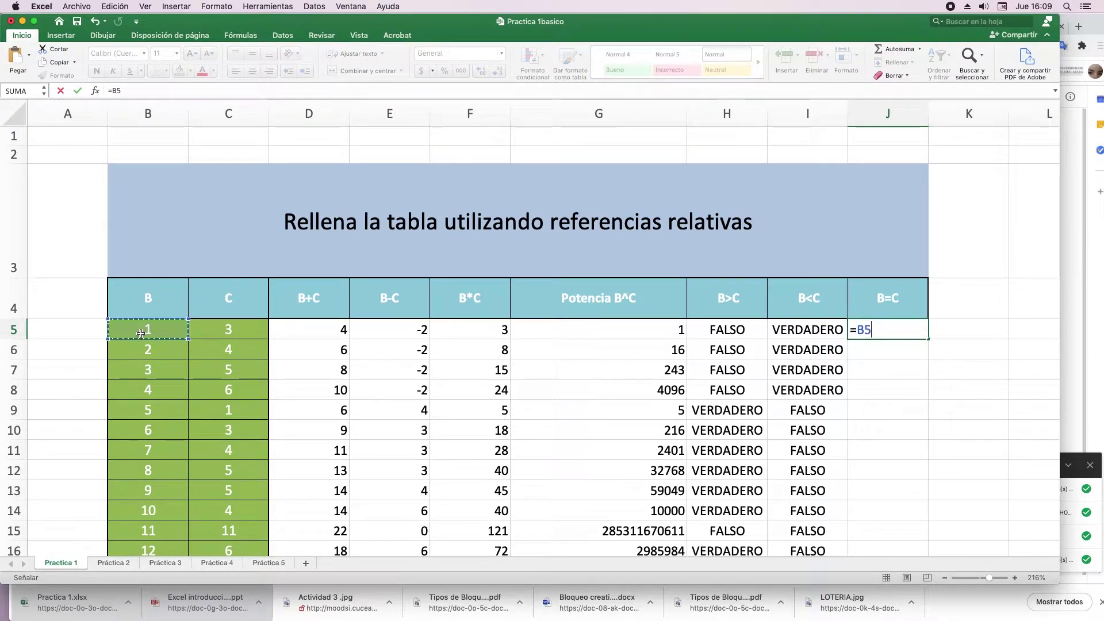
type("=")
left_click(216, 332)
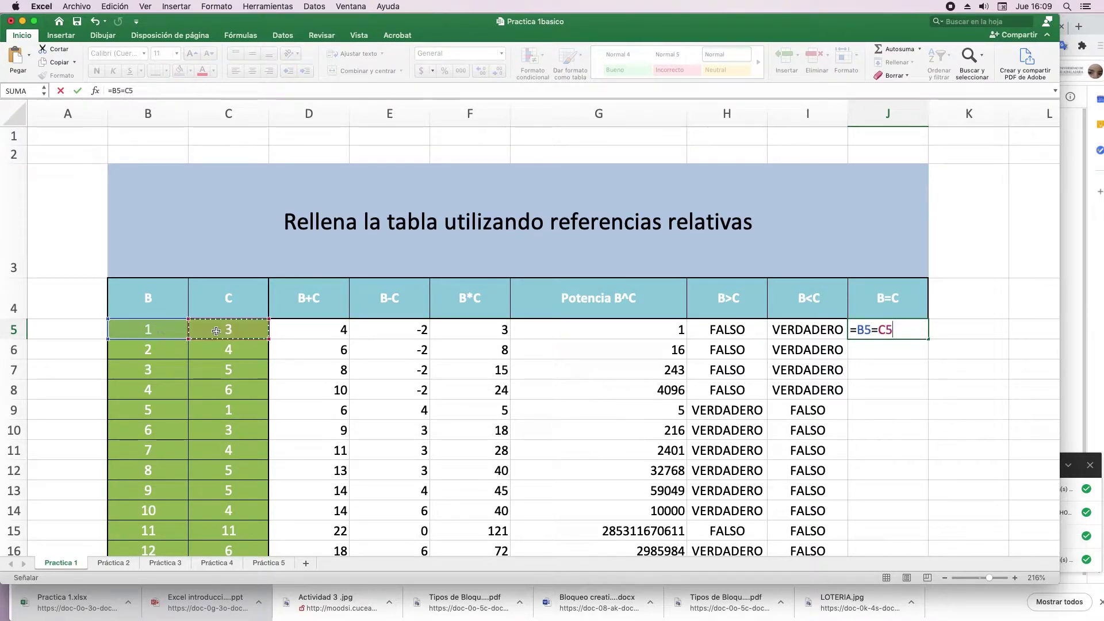
key("Return")
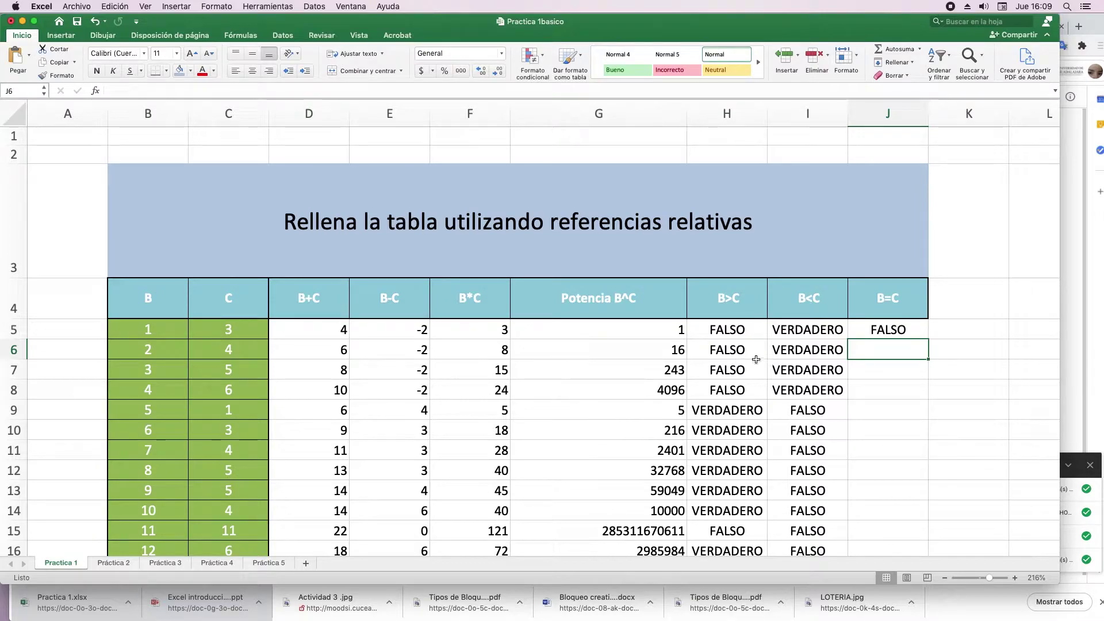
left_click(921, 330)
double_click(929, 339)
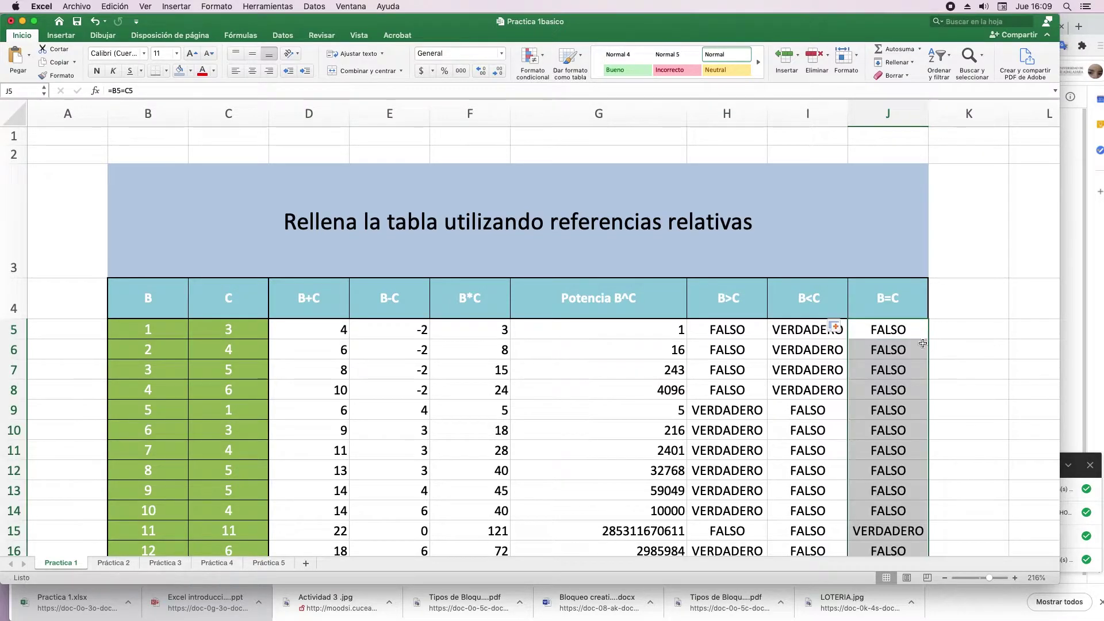
Step: Clear the selection, return to the top, and switch to the Práctica 2 sheet
scroll(884, 388, "down", 5)
scroll(883, 388, "down", 5)
scroll(884, 388, "up", 5)
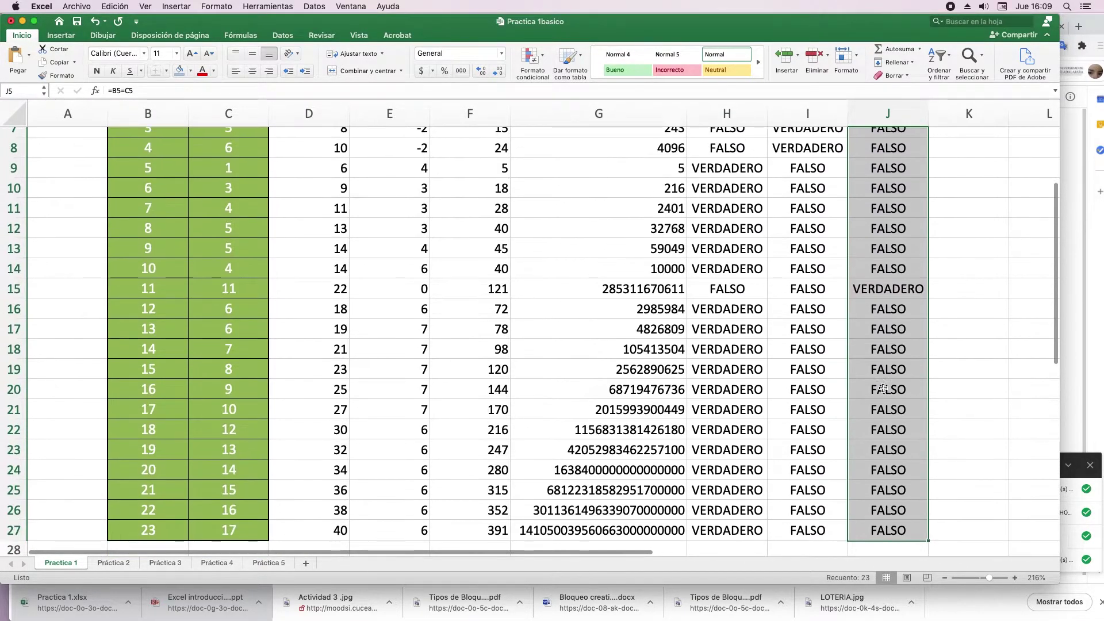
left_click(888, 288)
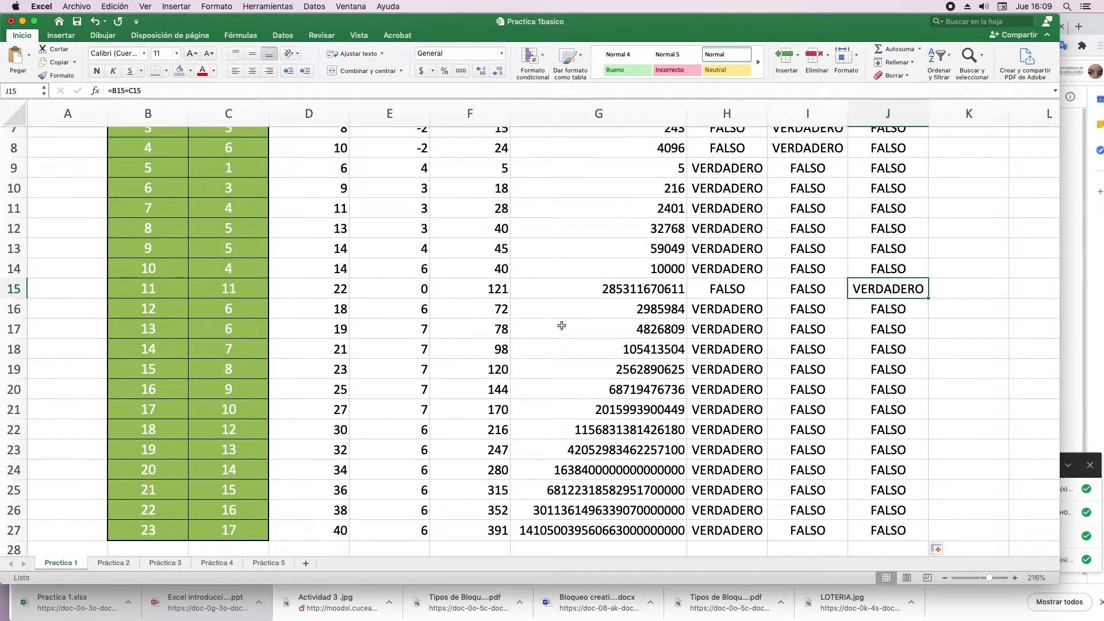
scroll(563, 323, "up", 6)
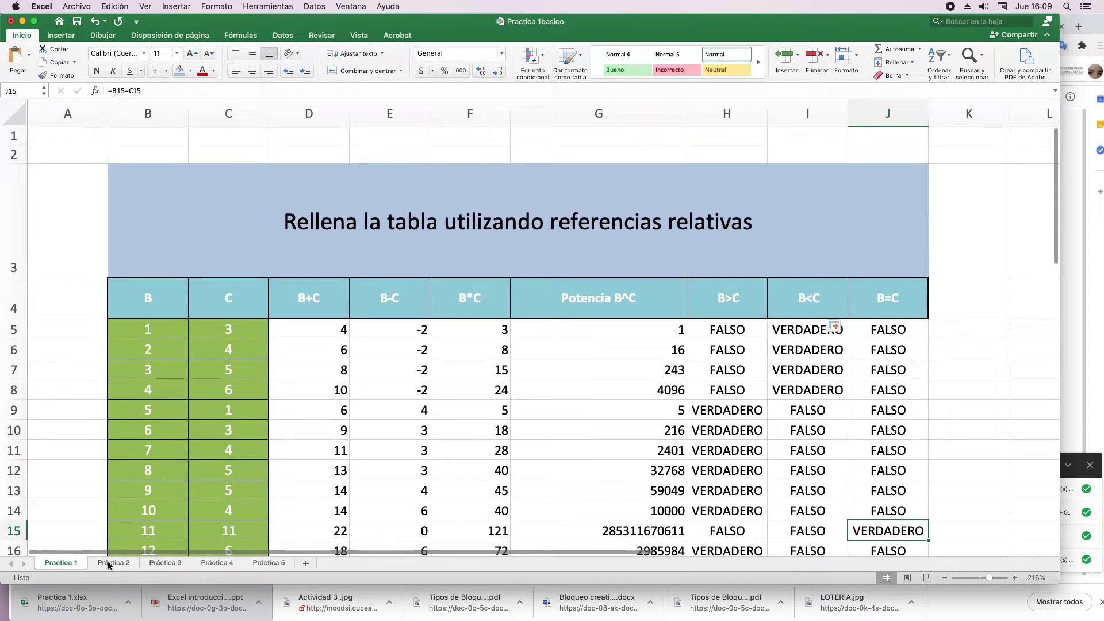
left_click(112, 563)
left_click(263, 324)
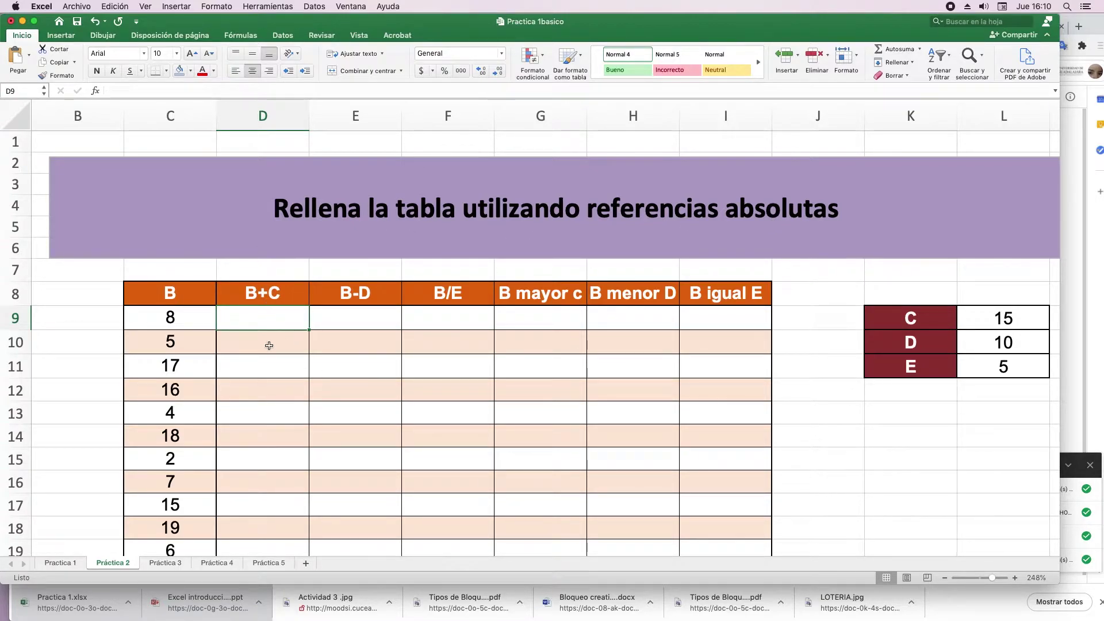
left_click(180, 329)
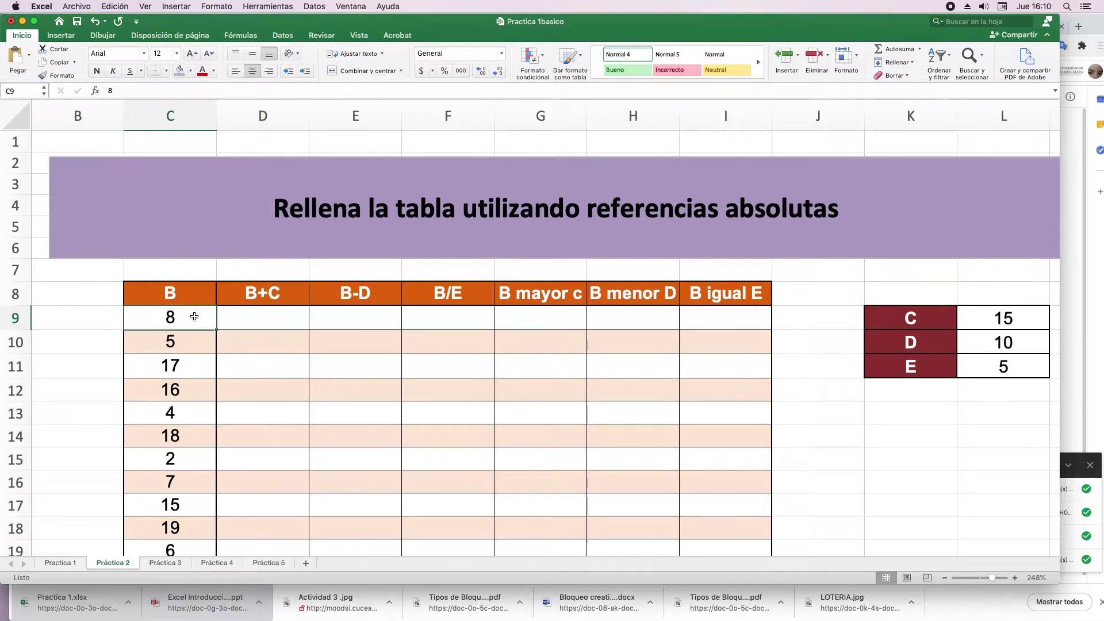
left_click(1036, 316)
left_click(1012, 339)
left_click(1010, 319)
left_click(1012, 341)
left_click(1010, 322)
left_click(1011, 339)
left_click(1010, 318)
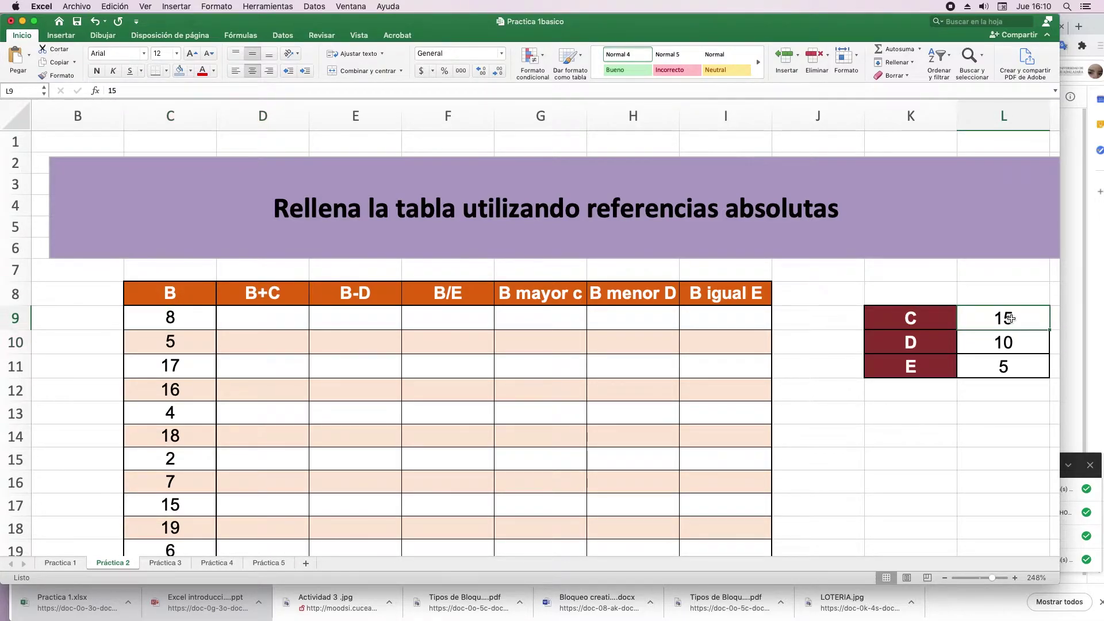
left_click(1012, 342)
left_click(1010, 320)
left_click(1013, 341)
left_click(1011, 321)
left_click(1012, 340)
left_click(1009, 325)
left_click(1013, 340)
left_click(1008, 321)
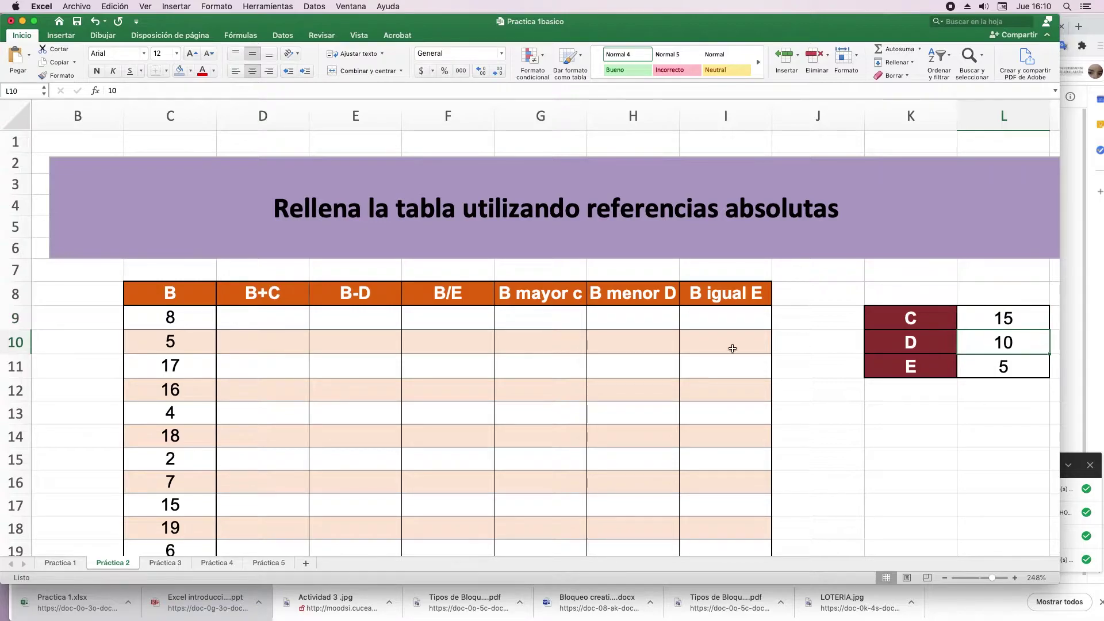
left_click(258, 323)
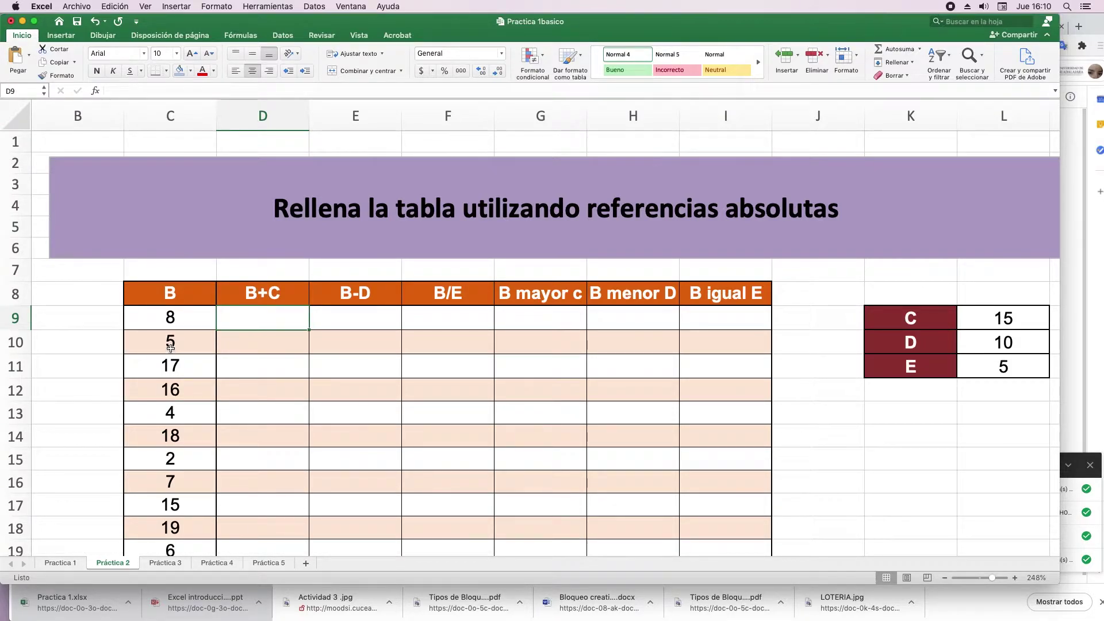
Step: Enter =C9+L9 in D9 (result 23) and copy it into D10 as =C10+L10
type("=")
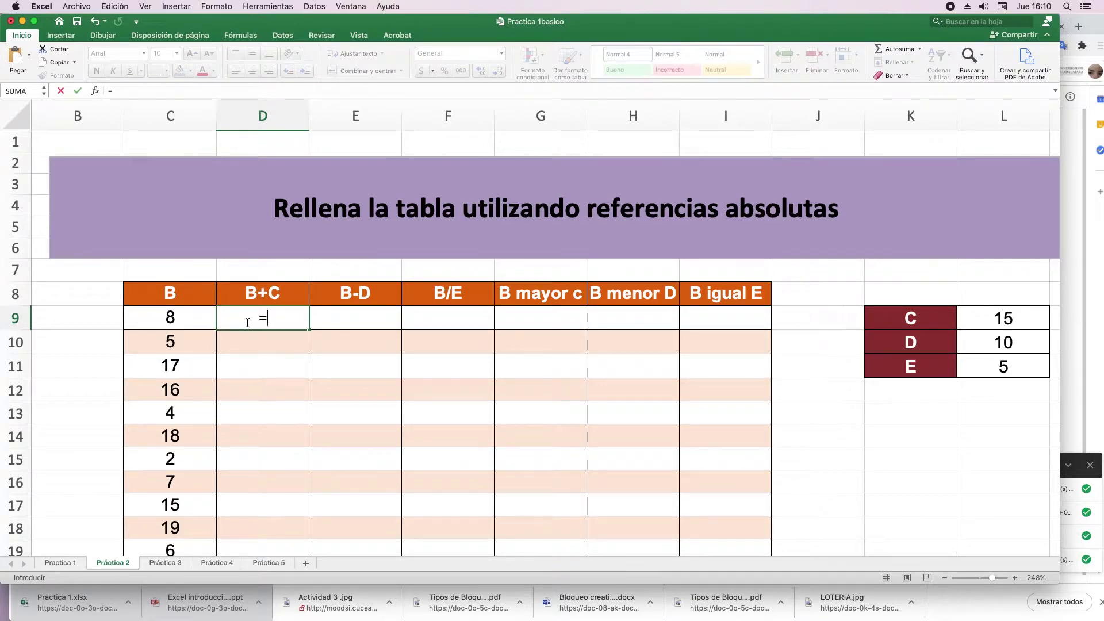
left_click(175, 322)
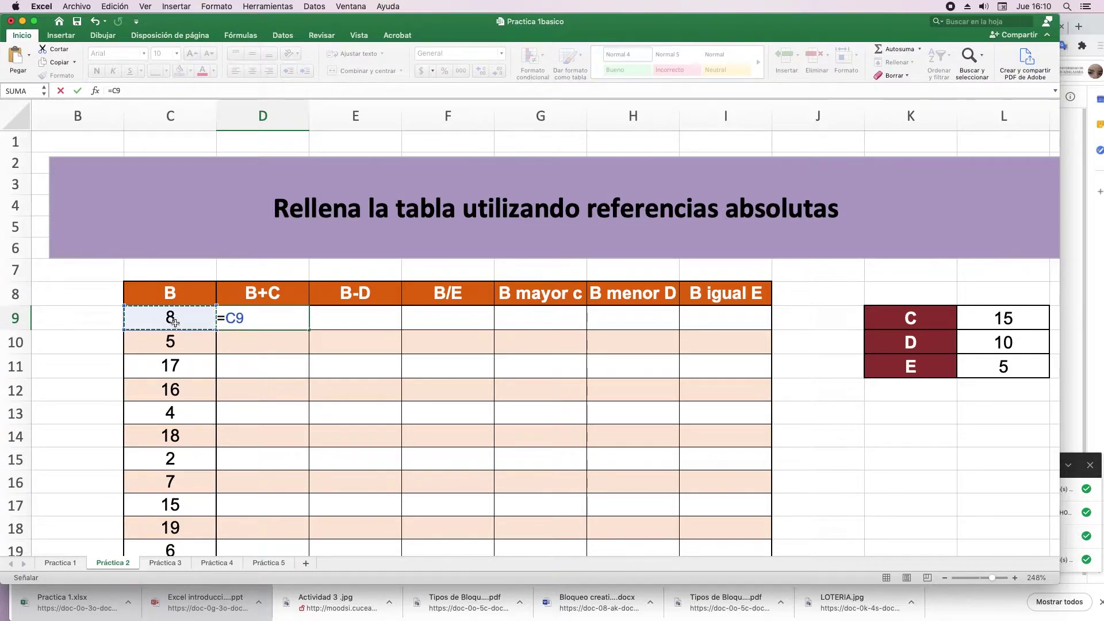
type("+")
left_click(1013, 315)
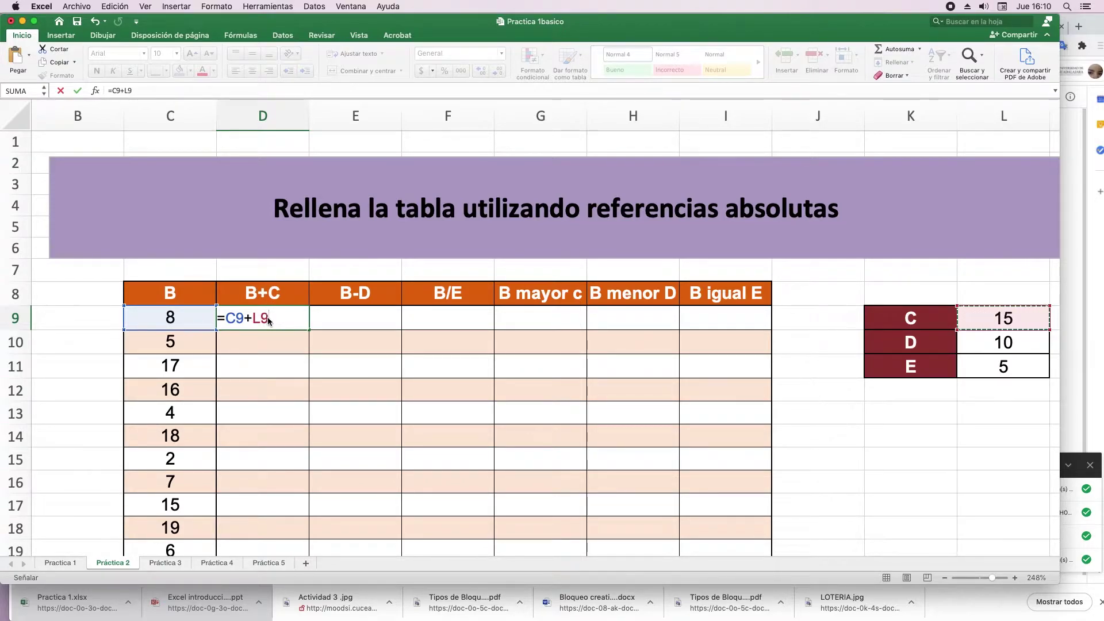
key("Return")
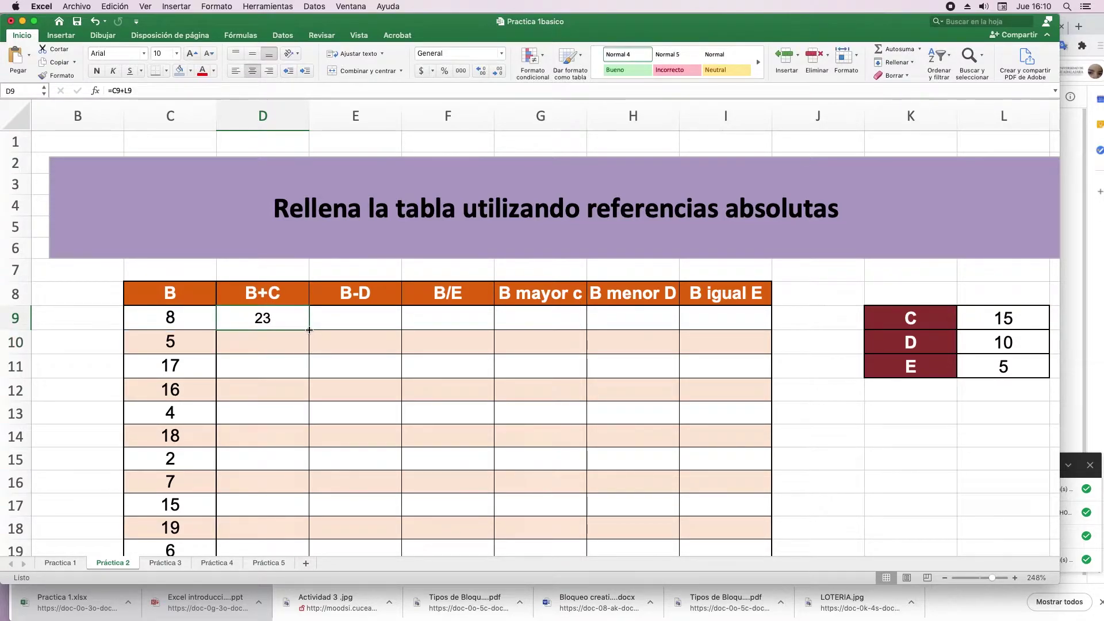
left_click_drag(310, 330, 311, 350)
double_click(283, 347)
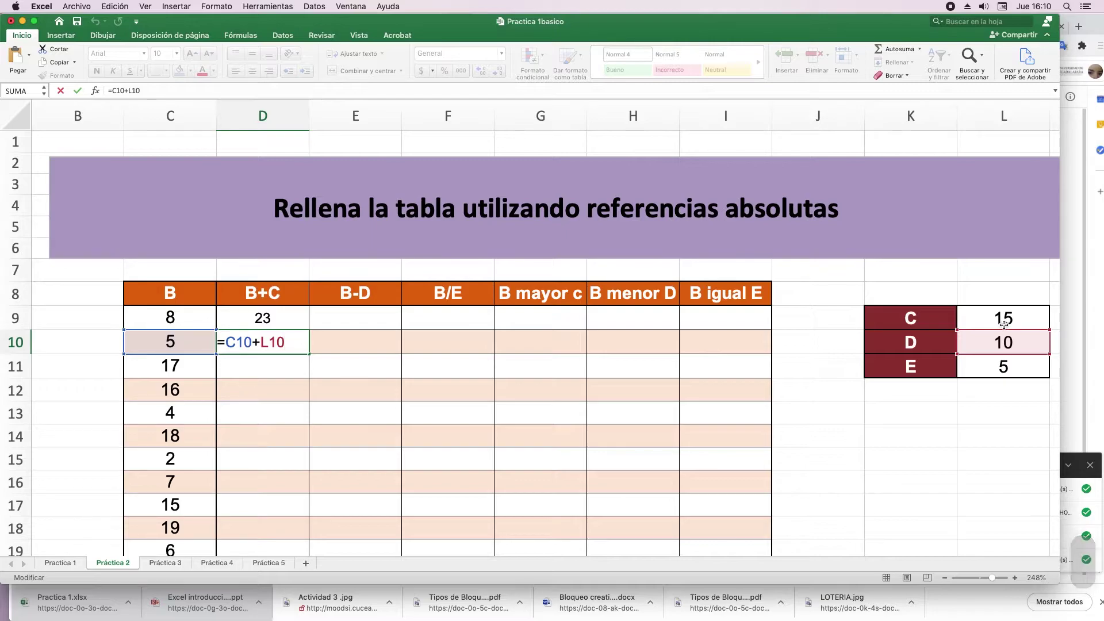
Step: Correct D10's formula to =C10+$L$9 so it anchors the C constant and shows 20
left_click(253, 344)
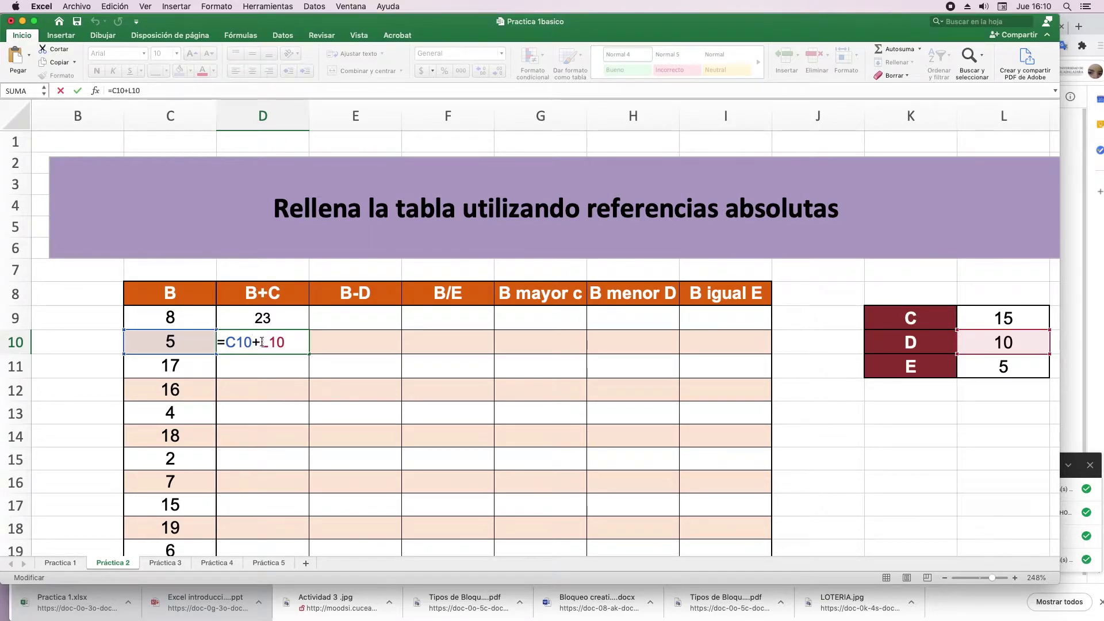
left_click_drag(262, 343, 288, 345)
key("BackSpace")
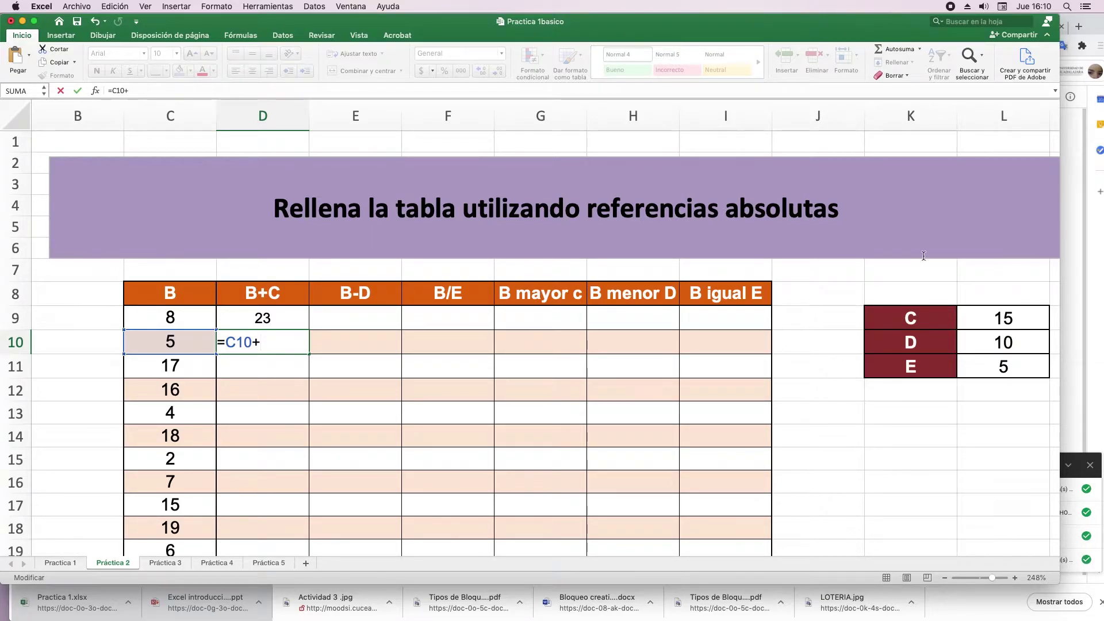
left_click(987, 321)
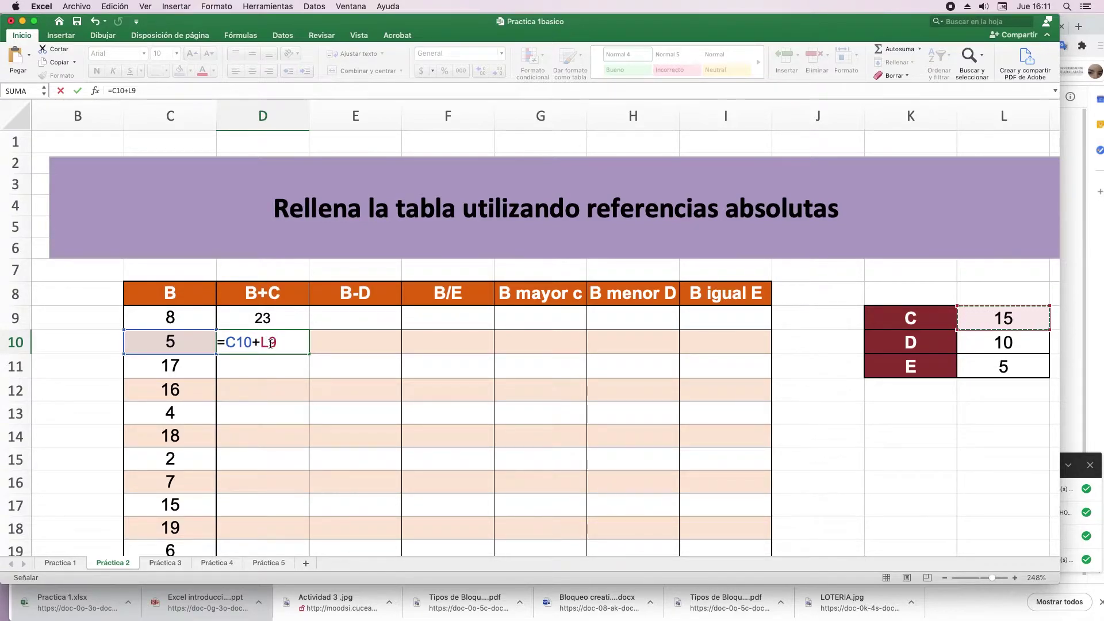
left_click(270, 344)
key("super+t")
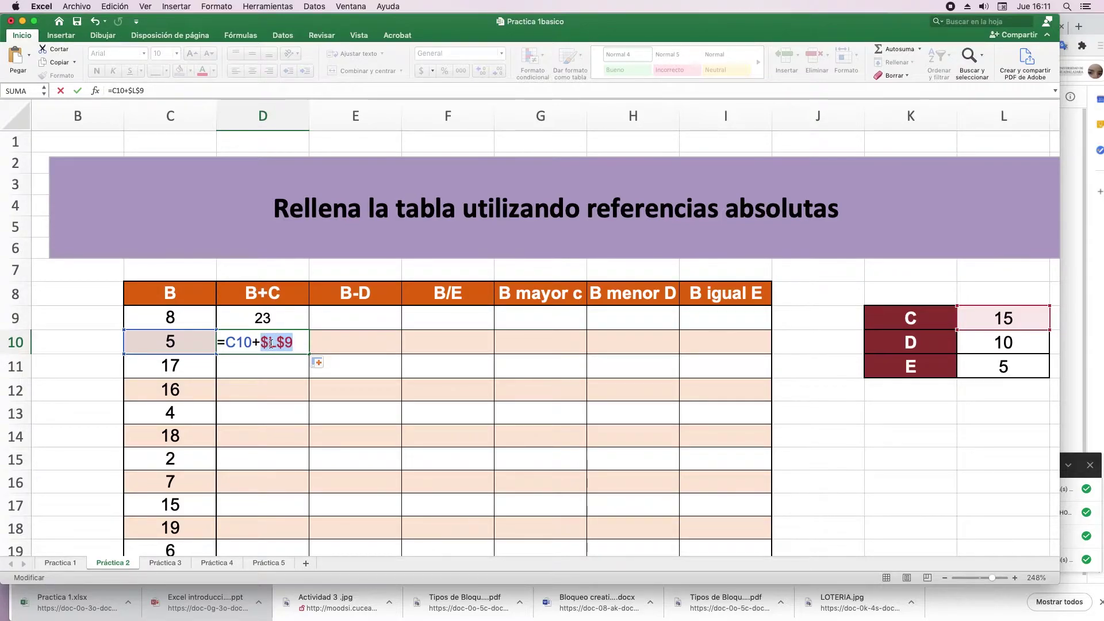
key("super+t")
key("super+t")
key("super+t")
key("super+t")
key("Return")
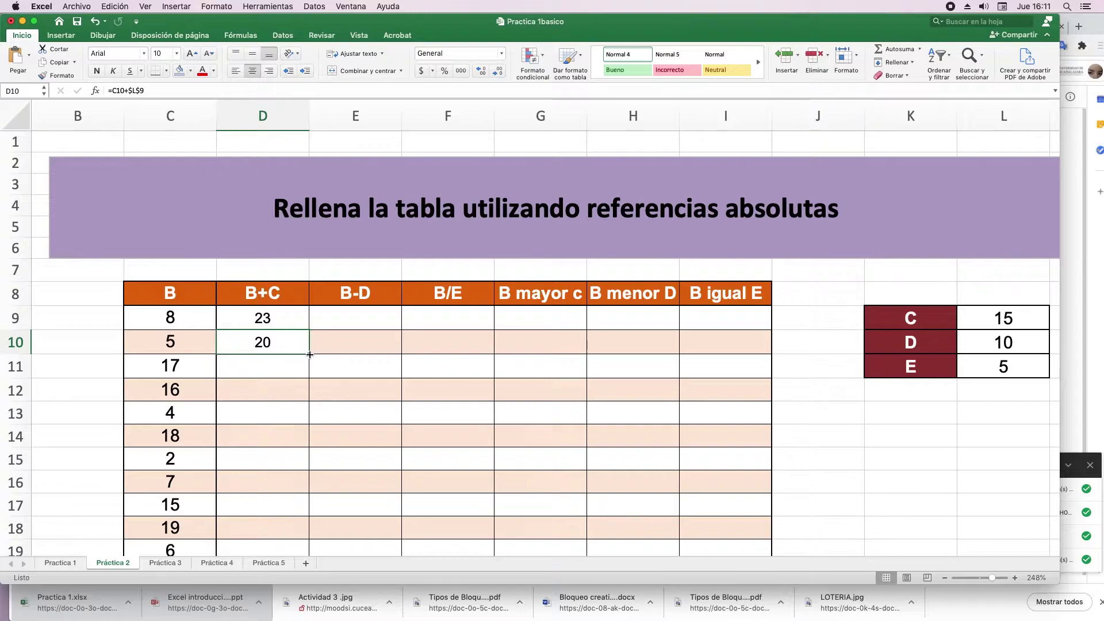
Step: Fill the B+C formula down column D and check the copies in D11 and D12
double_click(310, 355)
left_click(182, 369)
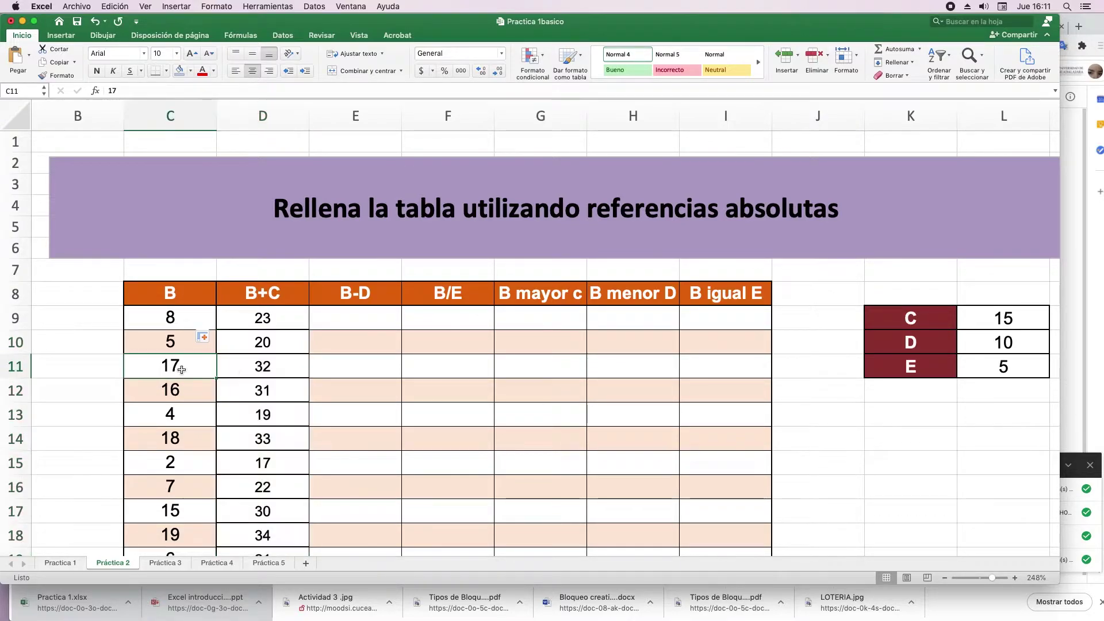
left_click(285, 369)
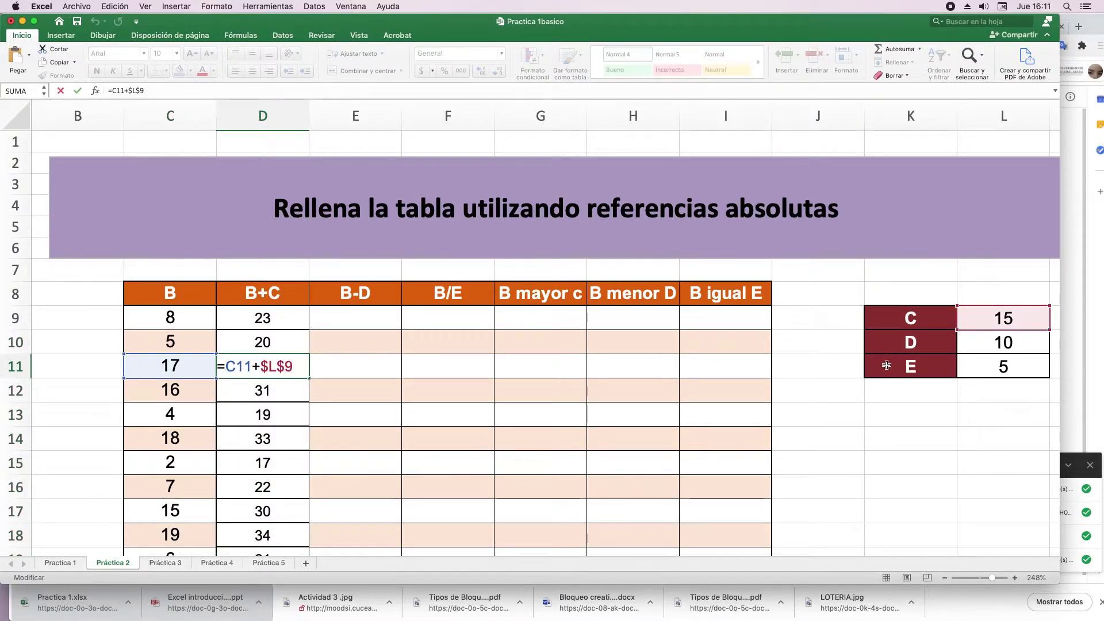
key("Return")
double_click(285, 390)
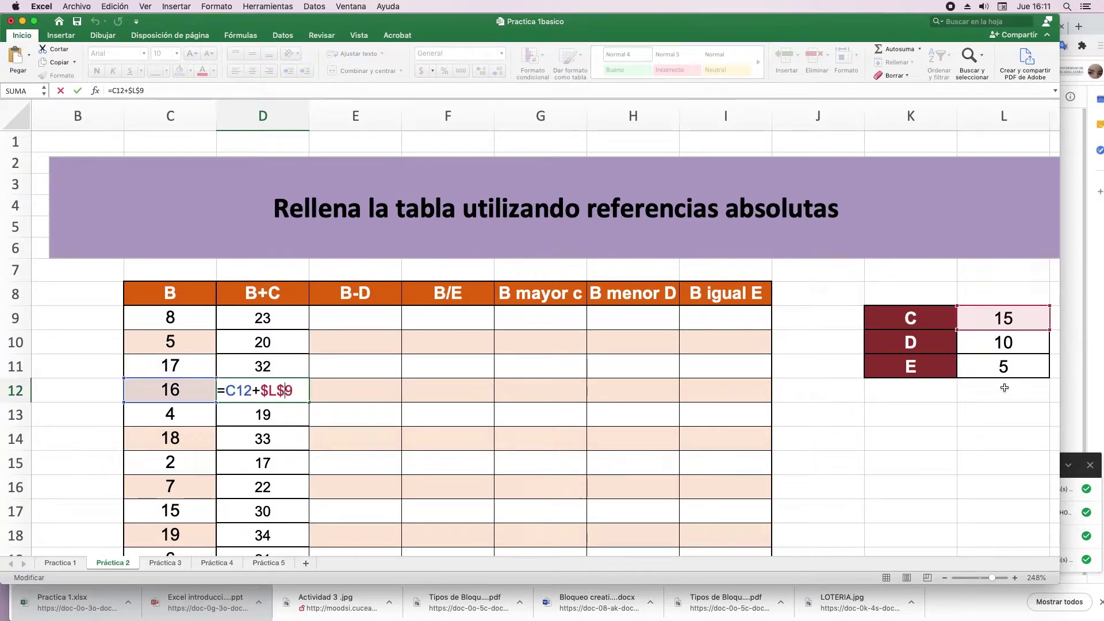
key("ctrl+Return")
Step: Enter =C9-$L$10 in E9 and fill it down, giving -2, -5, 7, 6
left_click(342, 316)
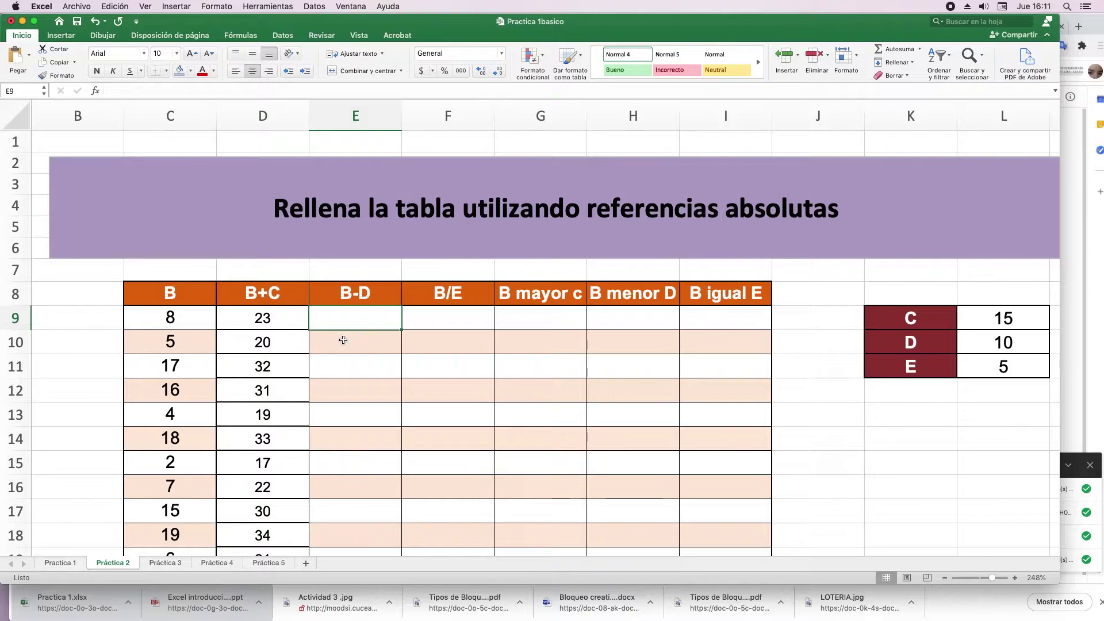
type("=")
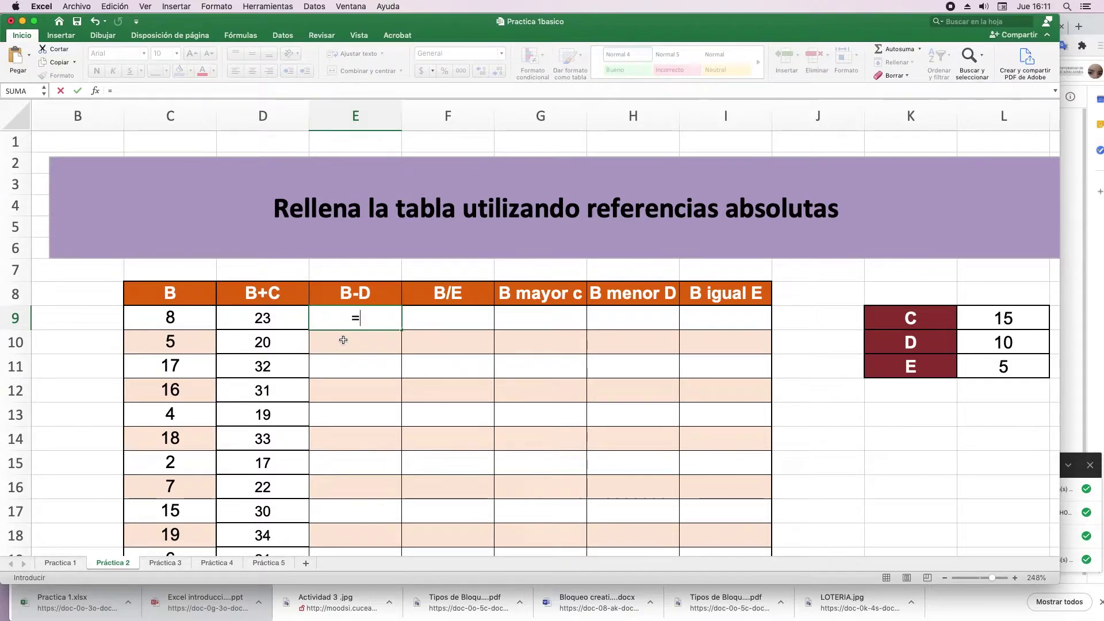
left_click(191, 320)
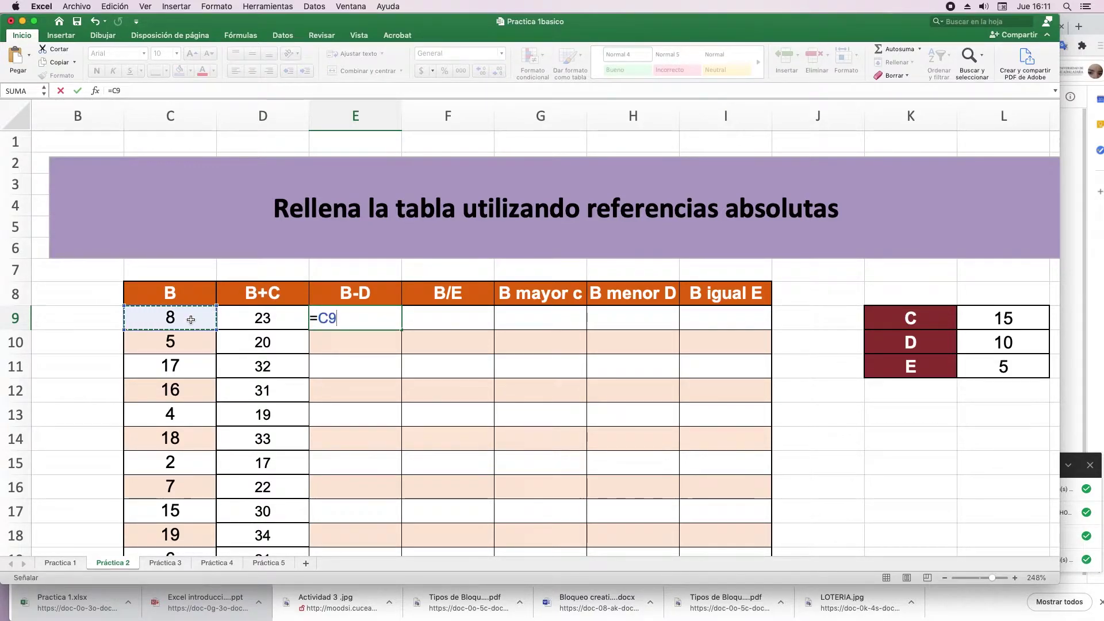
type("-")
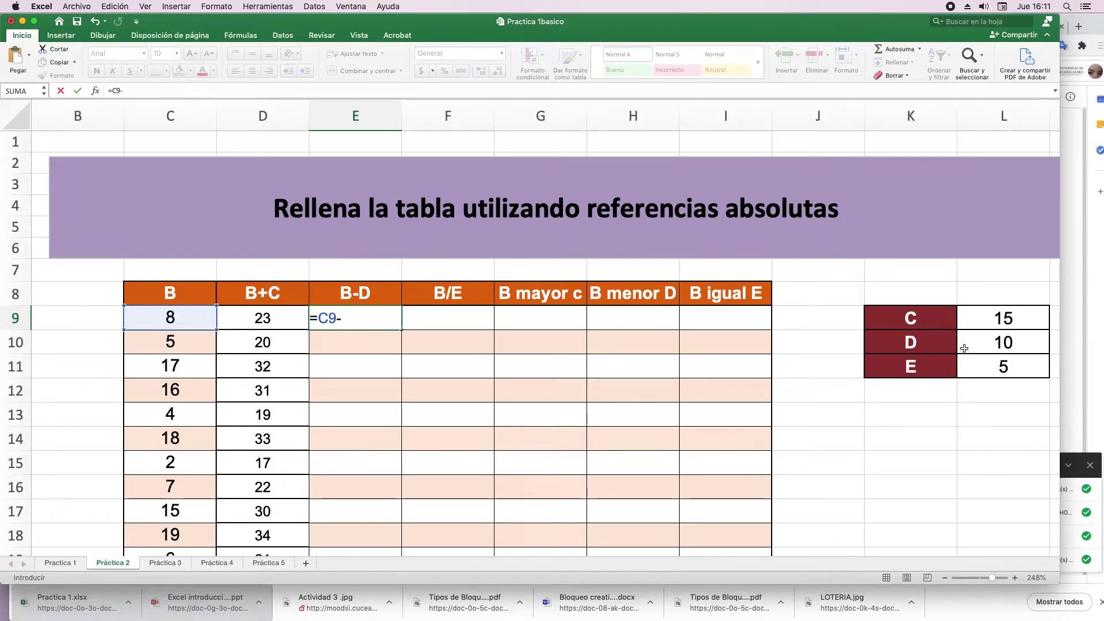
left_click(991, 349)
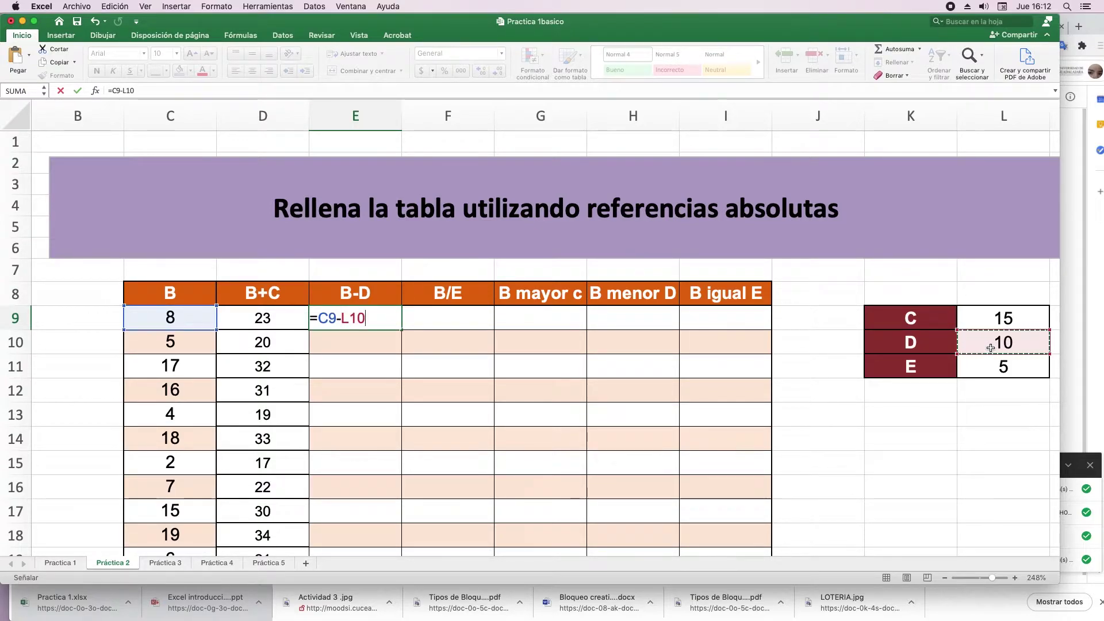
key("F4")
key("Return")
left_click(394, 322)
double_click(401, 330)
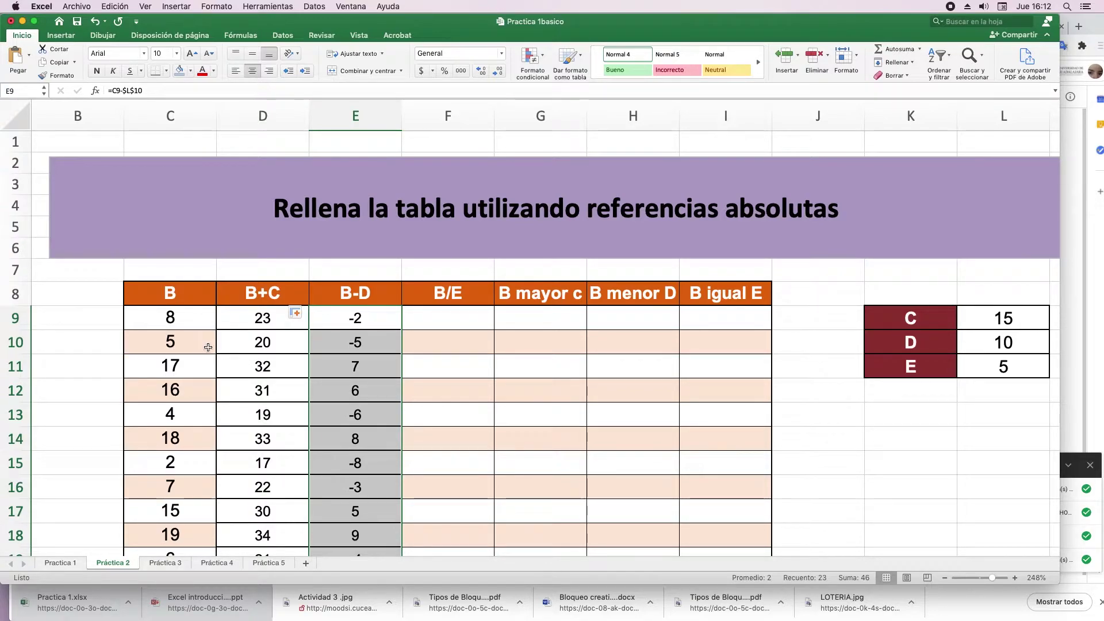
double_click(356, 347)
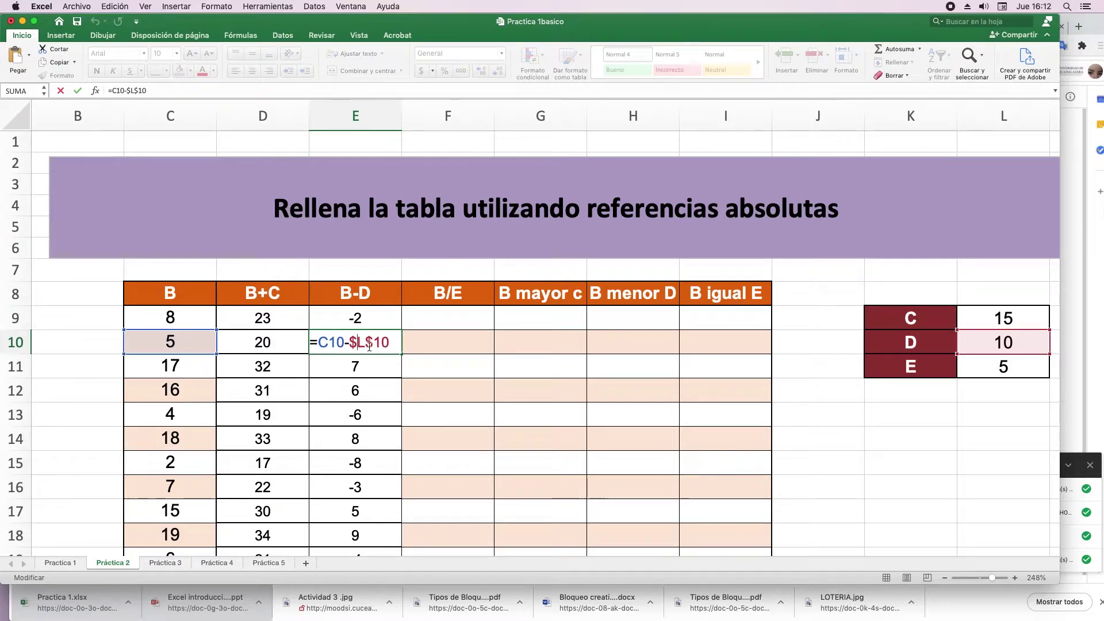
left_click(419, 348)
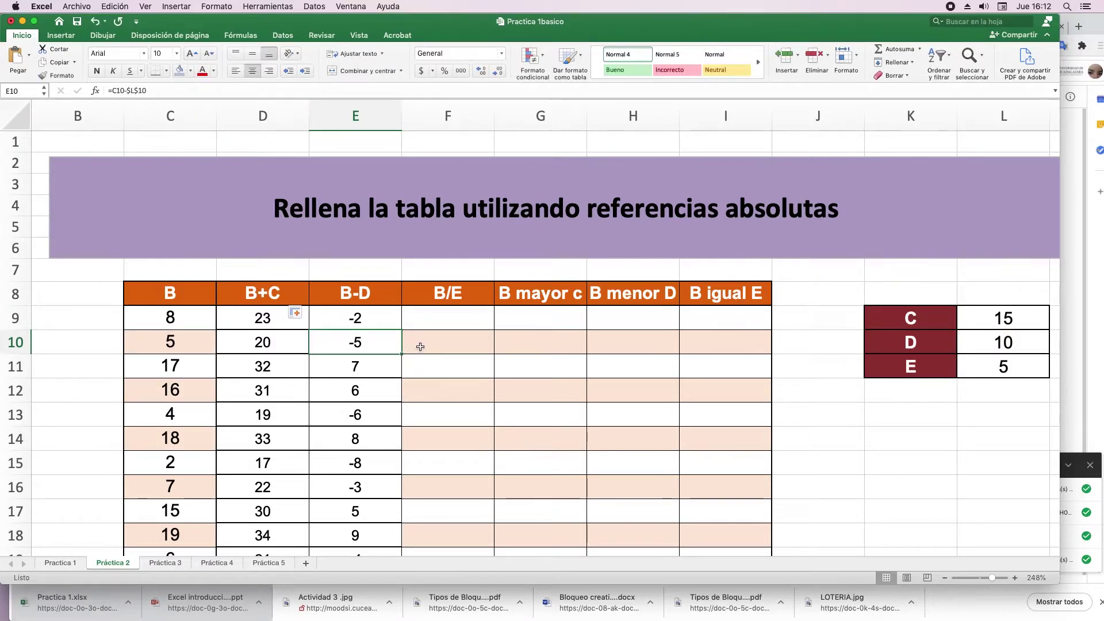
left_click(439, 323)
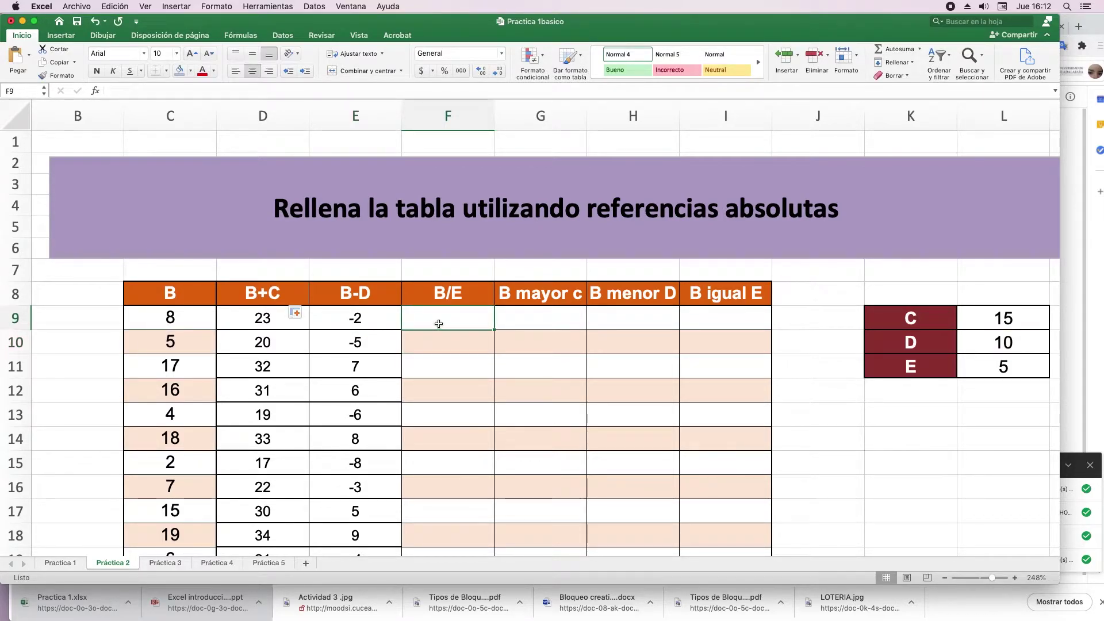
Step: Enter =C9/$L$11 in F9 and fill it down, giving 1.6, 1, 3.4, 3.2, 0.8
type("=")
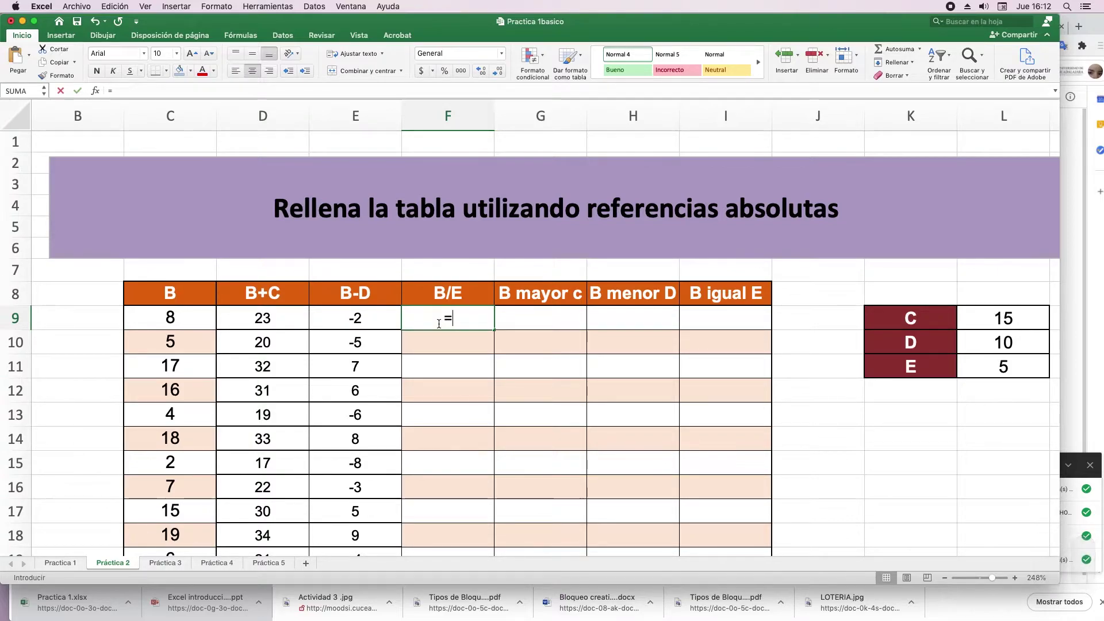
left_click(179, 324)
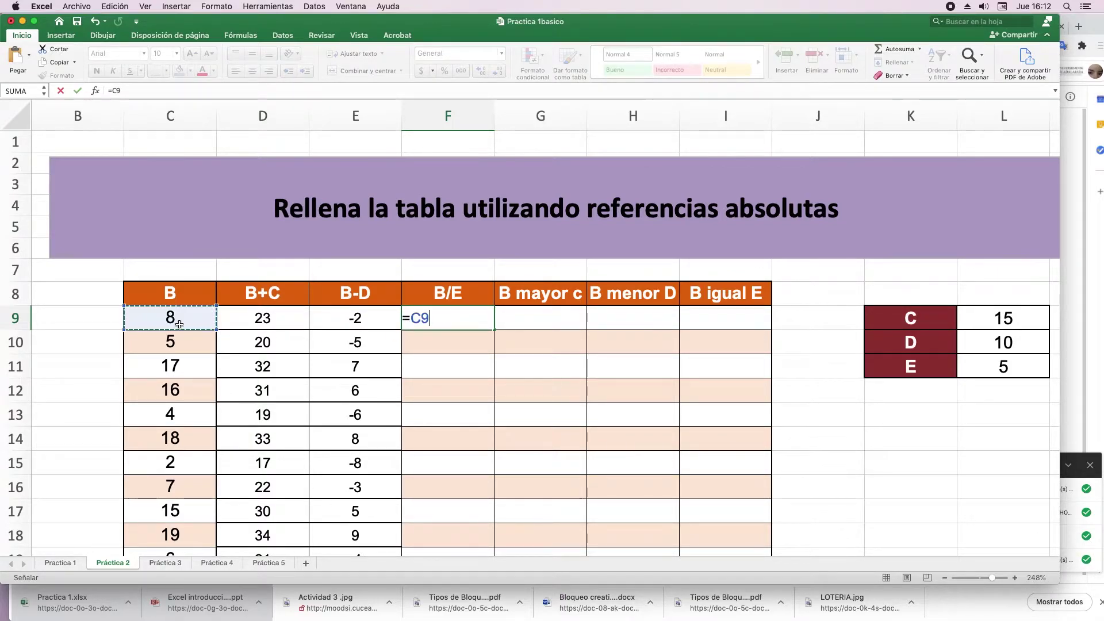
type("/")
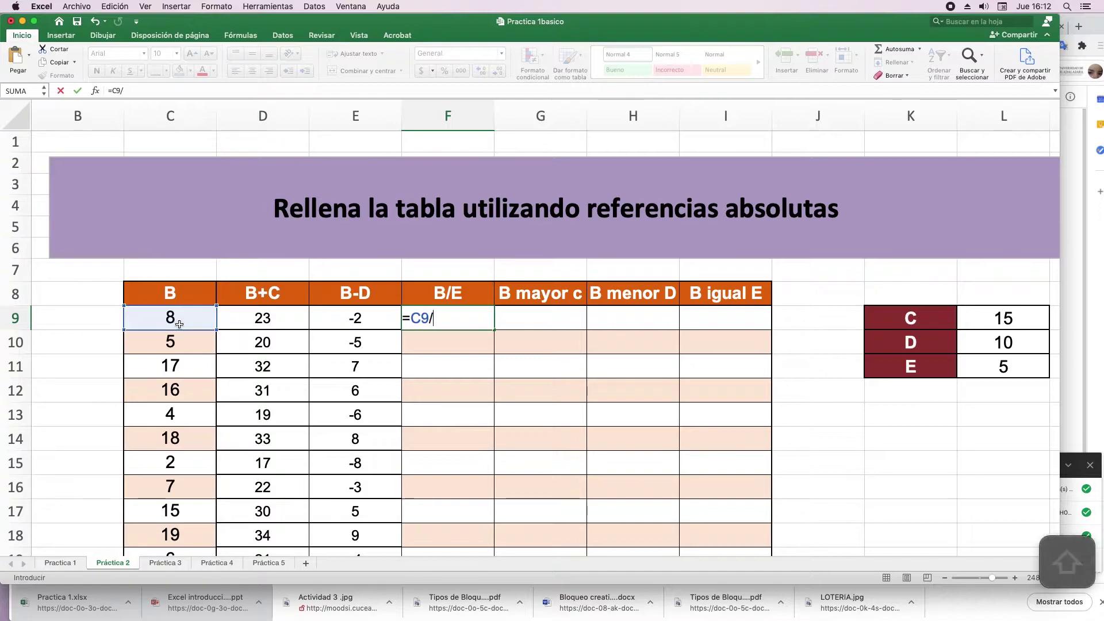
left_click(1013, 371)
key("F4")
key("Return")
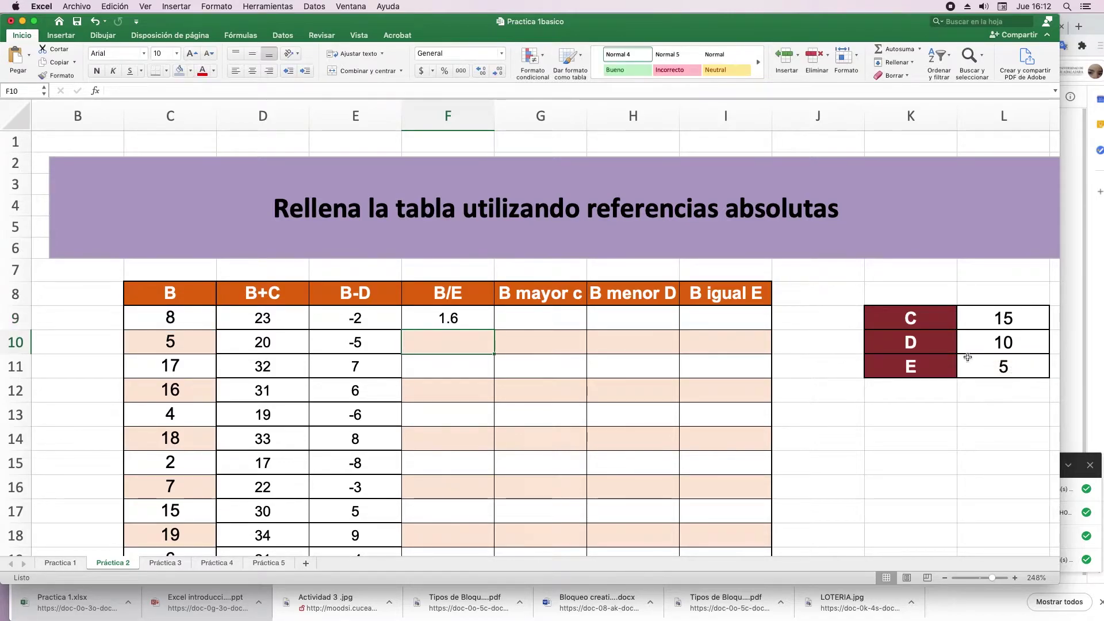
key("Up")
double_click(494, 329)
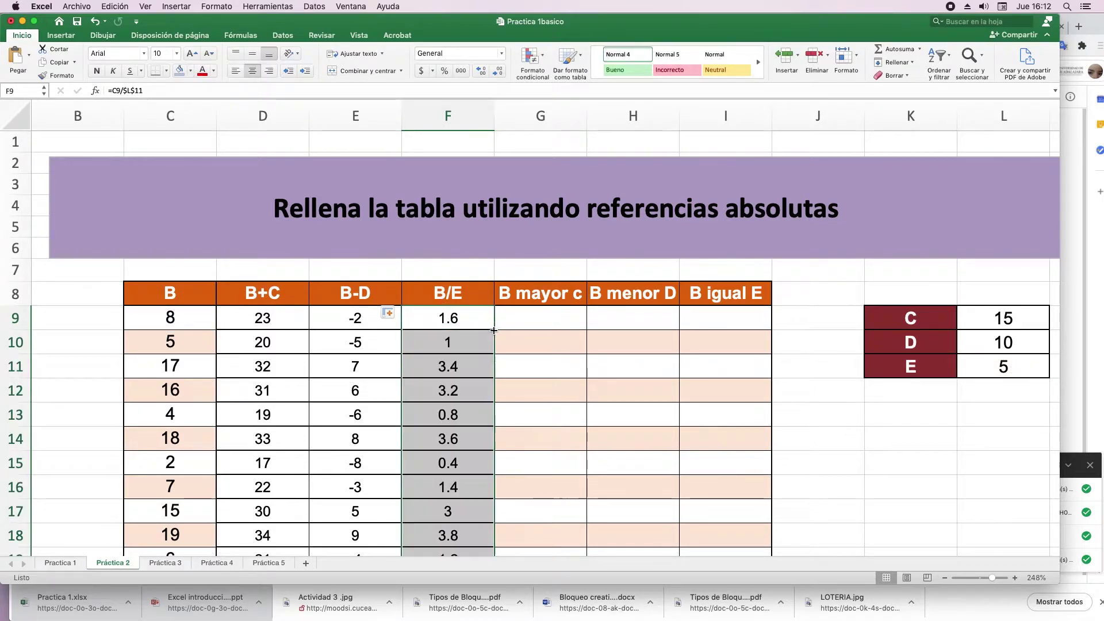
left_click(532, 326)
Step: Enter =C9>$L$9 in G9 and fill it down the B mayor C column
type("=")
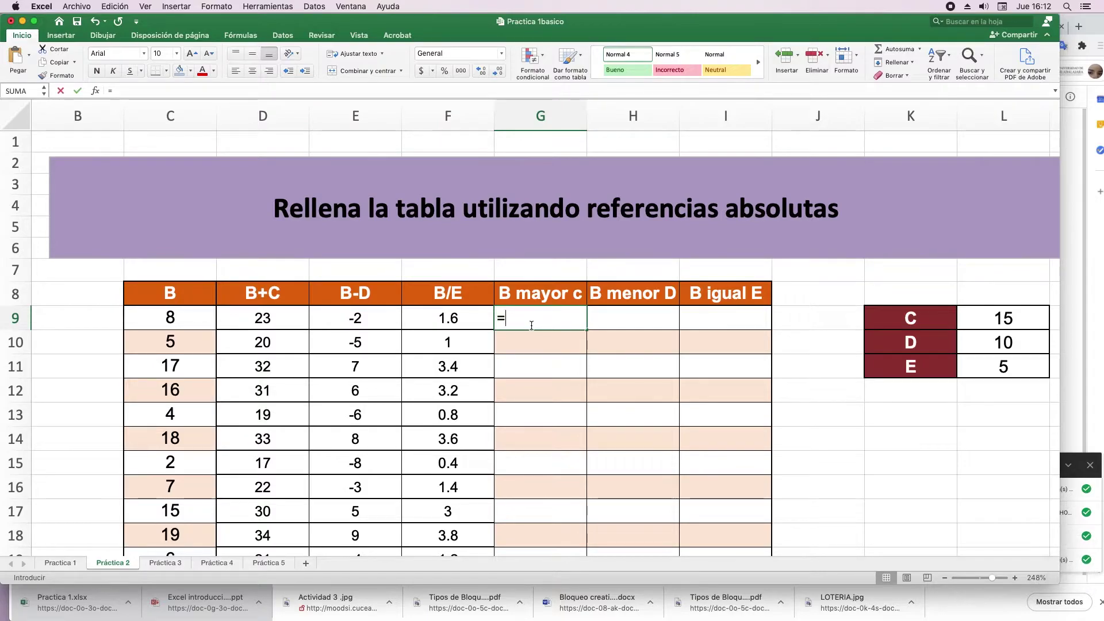
left_click(179, 320)
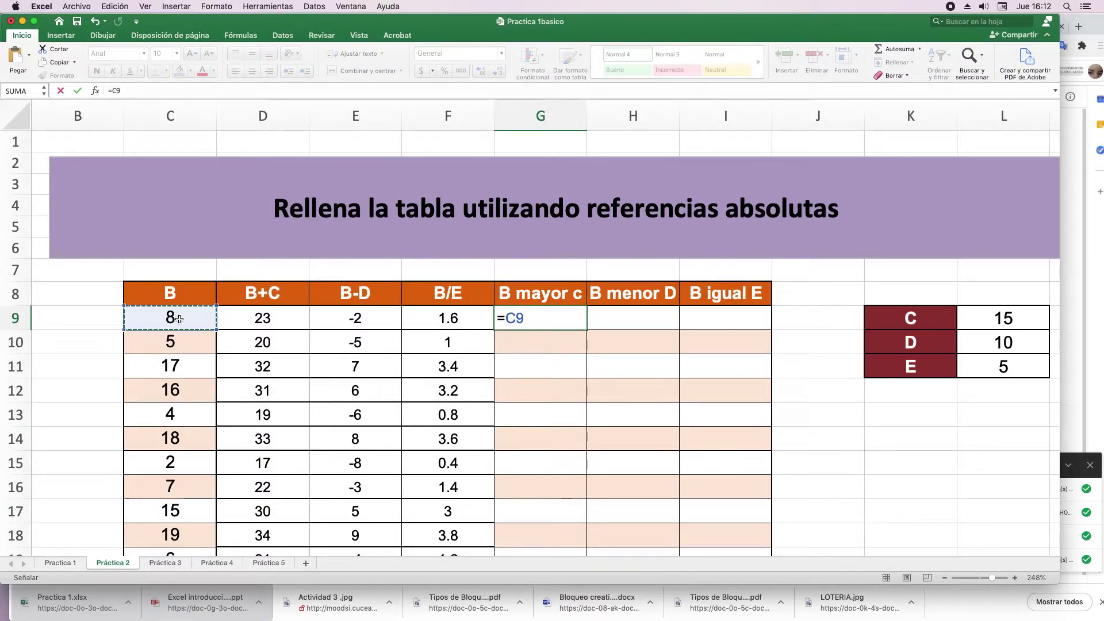
type("<")
key("BackSpace")
type(">")
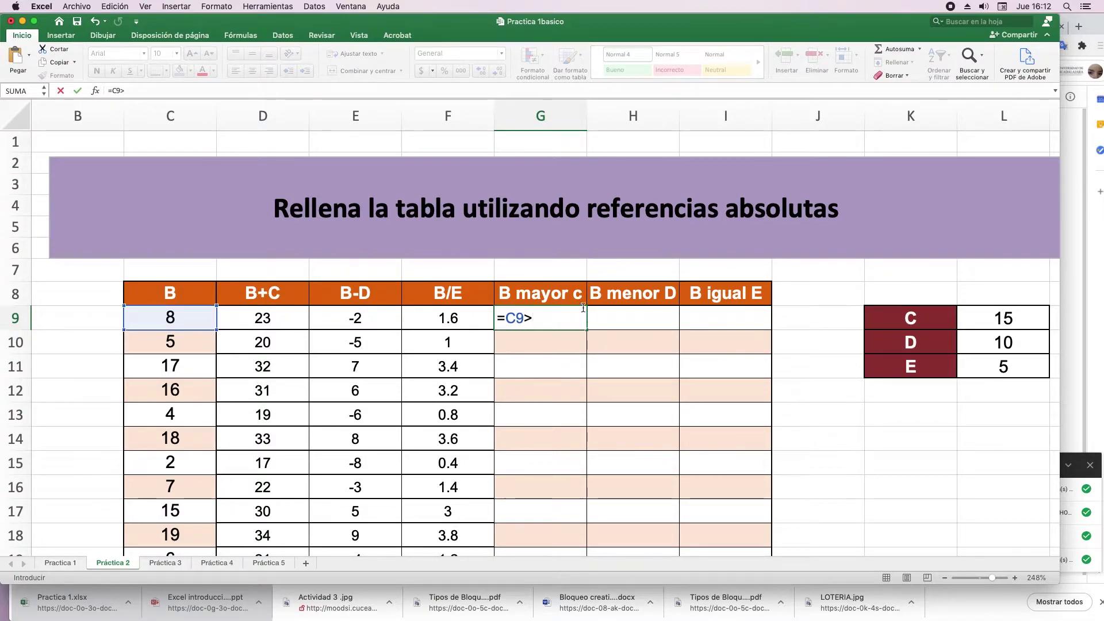
left_click(984, 327)
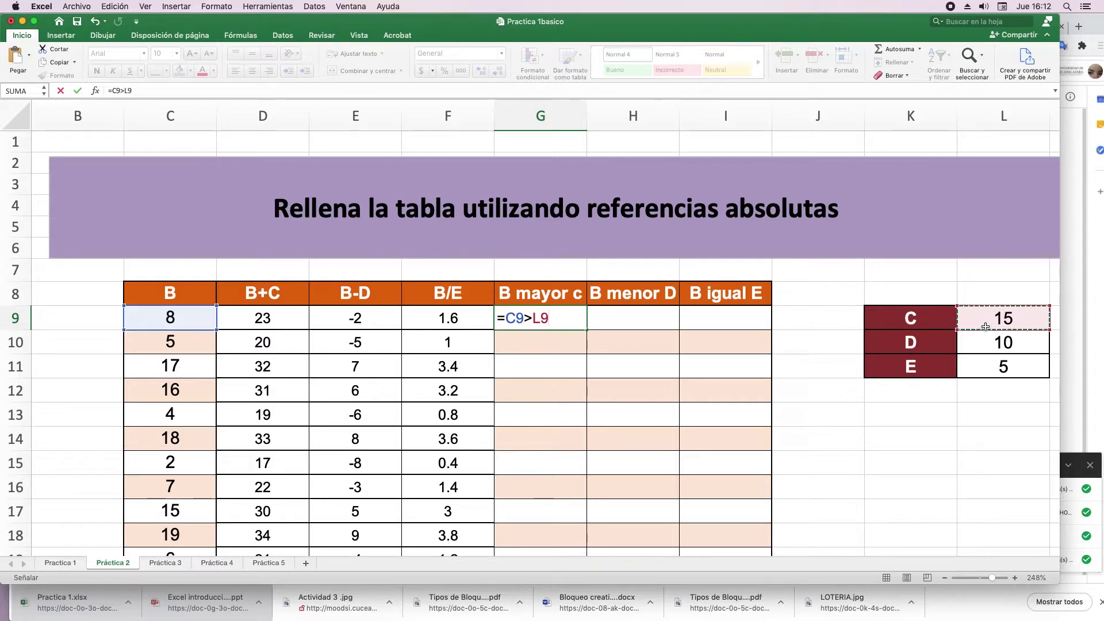
key("F4")
key("Return")
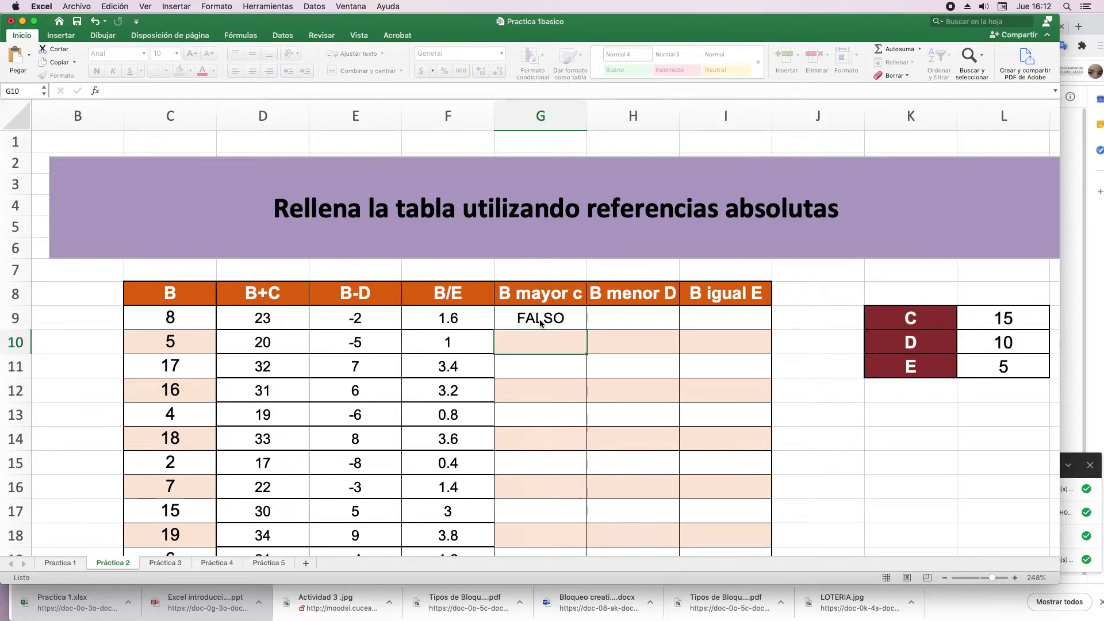
left_click(551, 320)
double_click(587, 330)
Step: Widen column G, then enter =C9<$L$10 in H9 and fill it down the B menor D column
left_click(613, 325)
left_click_drag(586, 115, 628, 115)
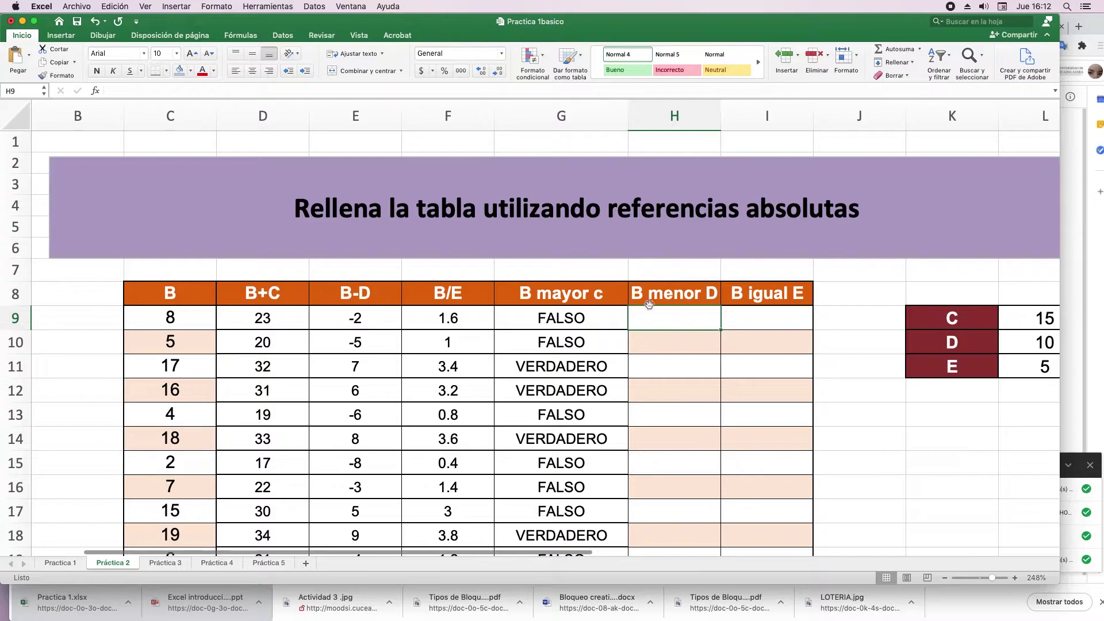
type("=")
left_click(166, 320)
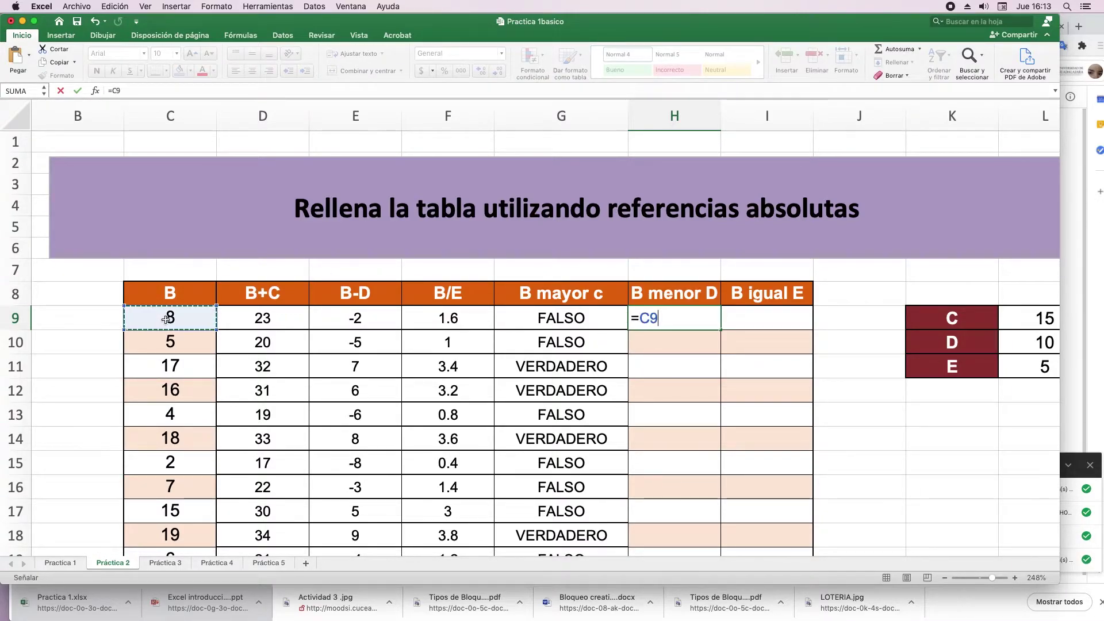
type("<")
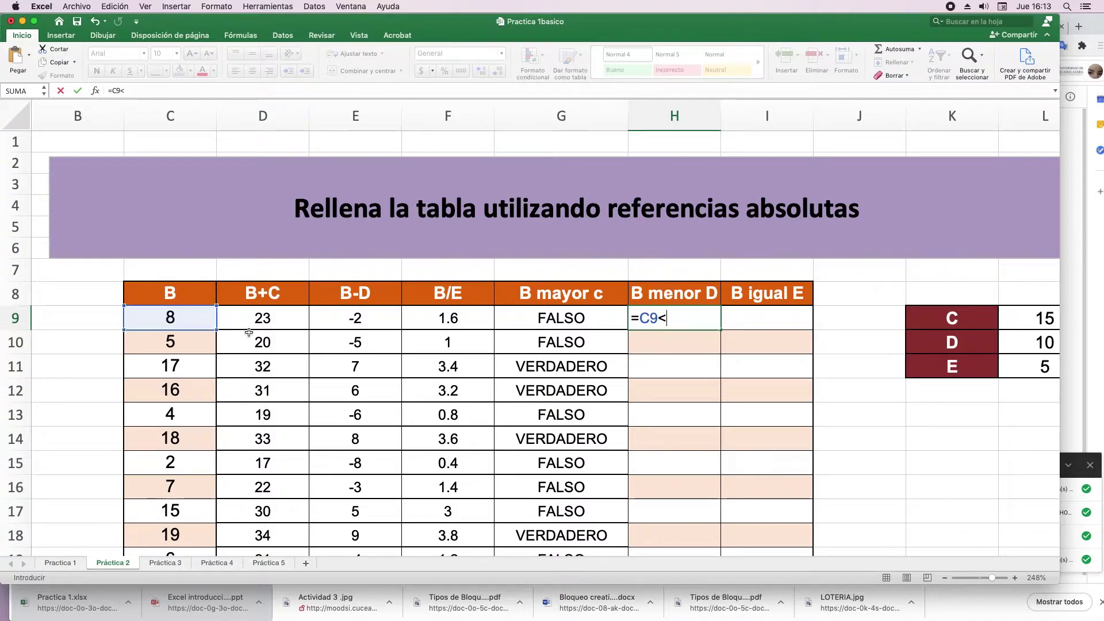
left_click(1036, 347)
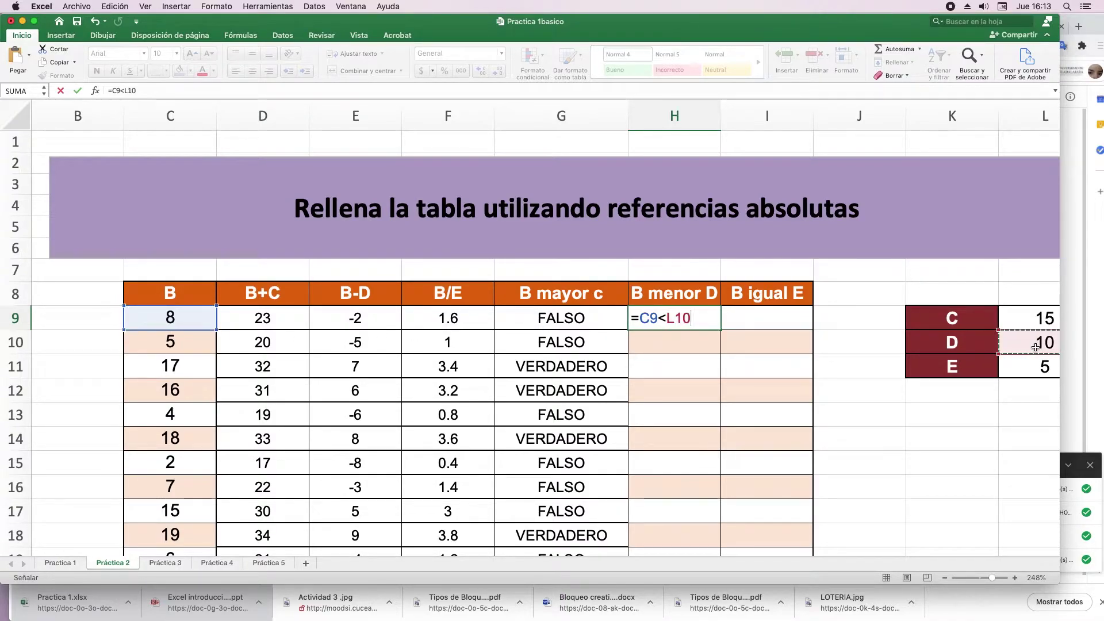
key("F4")
key("Return")
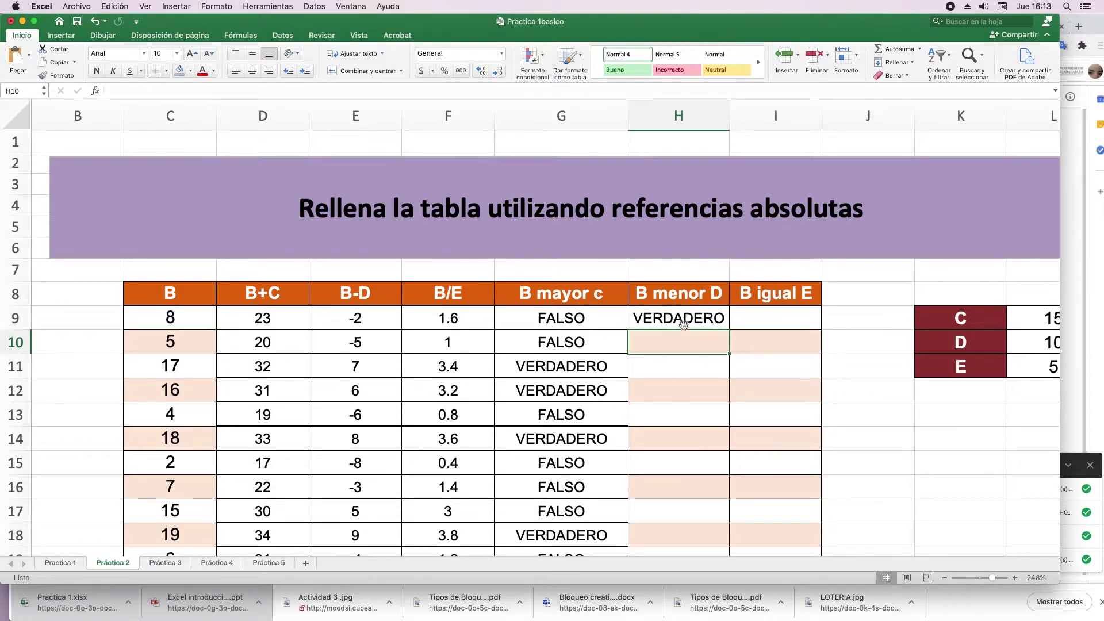
double_click(729, 329)
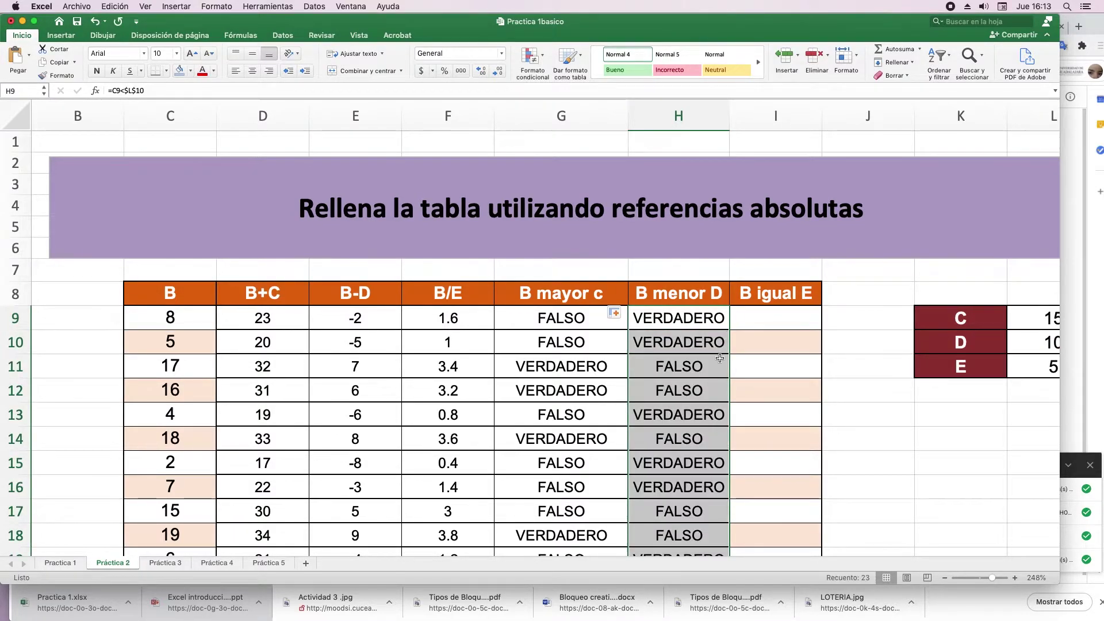
scroll(722, 357, "down", 3)
scroll(719, 361, "down", 4)
scroll(713, 353, "up", 4)
scroll(748, 350, "up", 3)
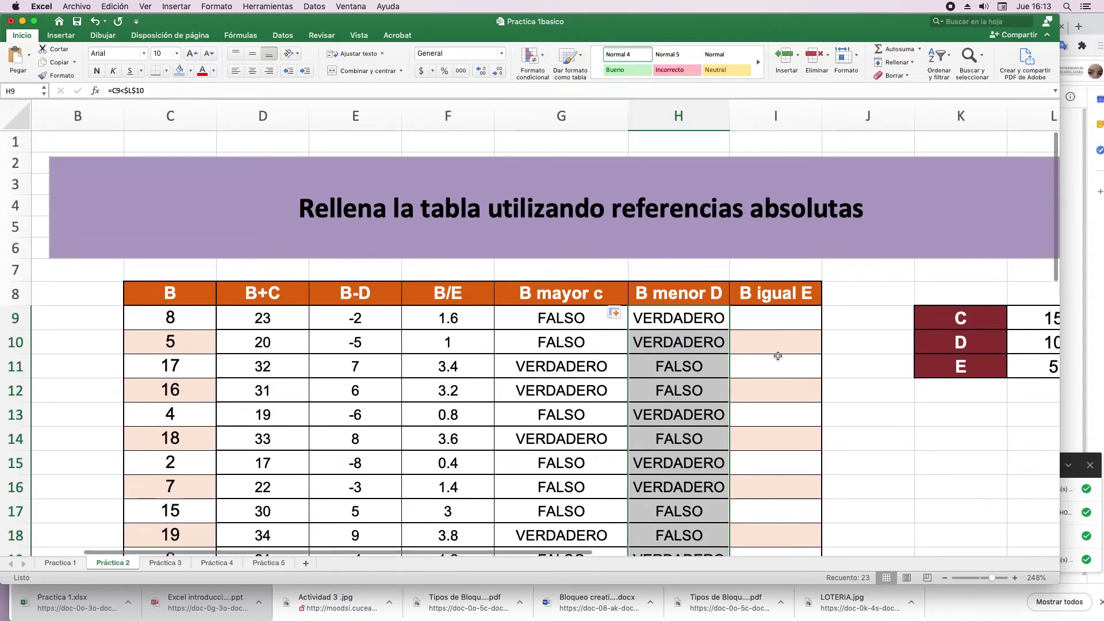
left_click(776, 323)
Step: Enter =C9=$L$11 in I9 and fill it down the B igual E column
type("=")
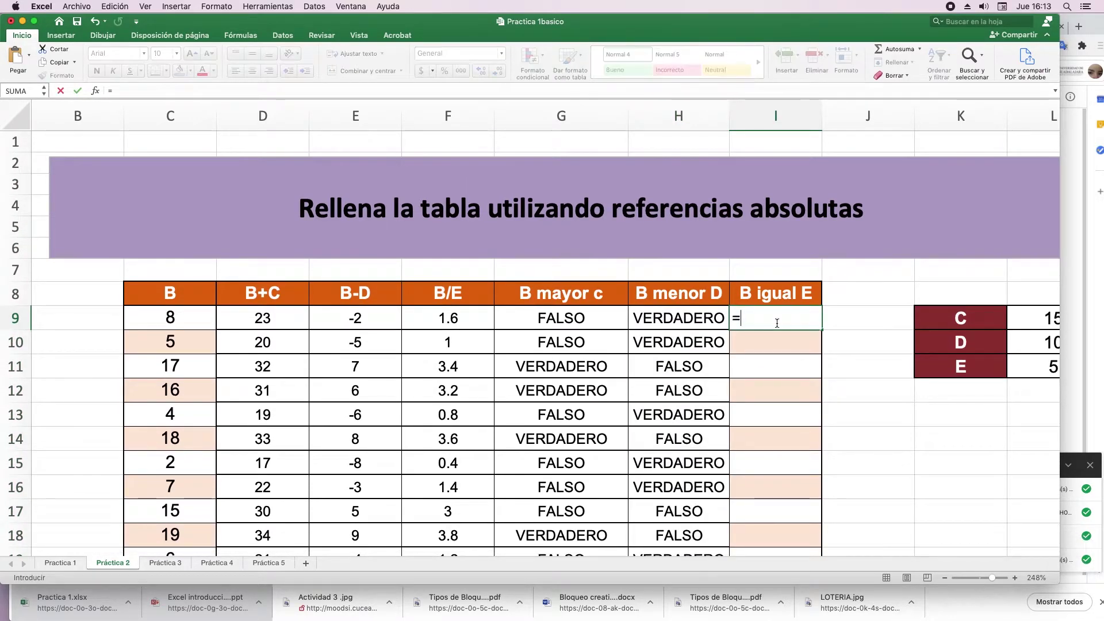
left_click(165, 315)
type("=")
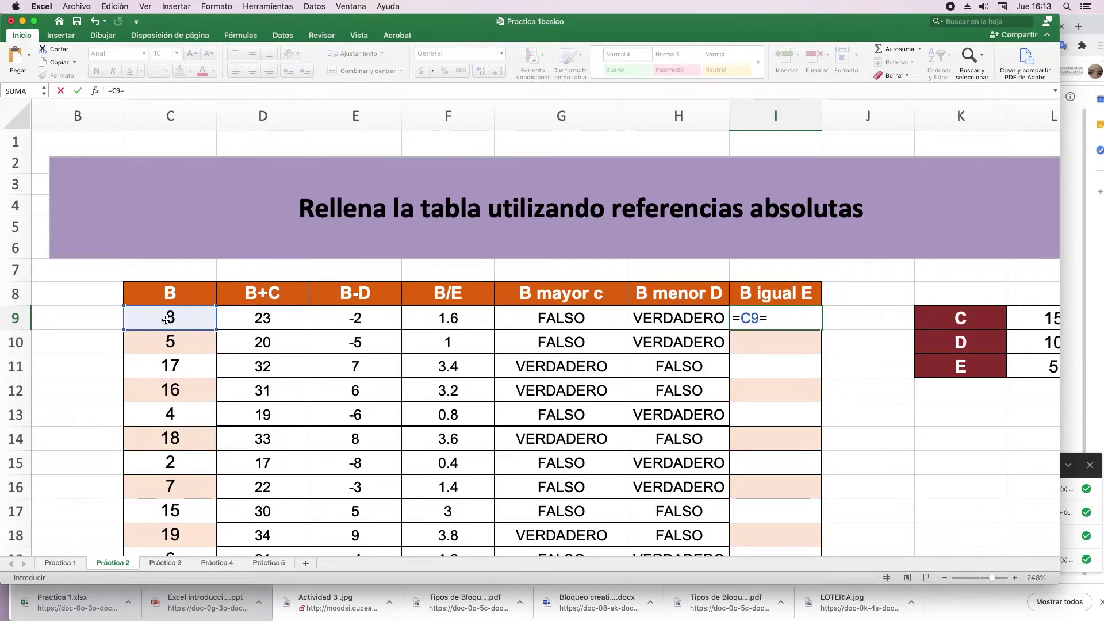
type("E")
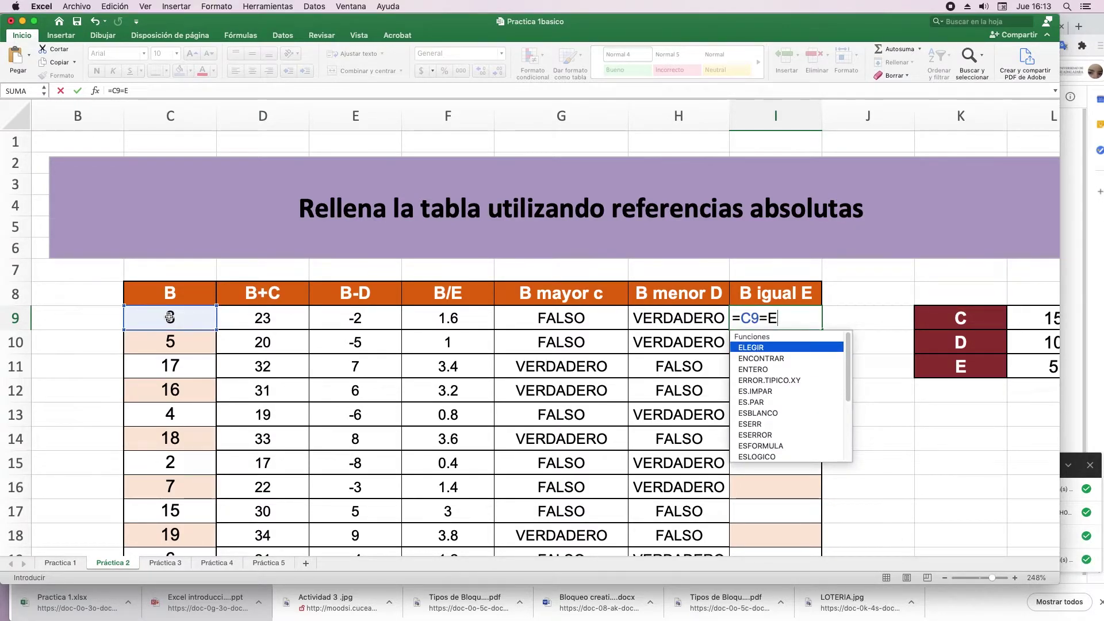
key("BackSpace")
left_click(1019, 370)
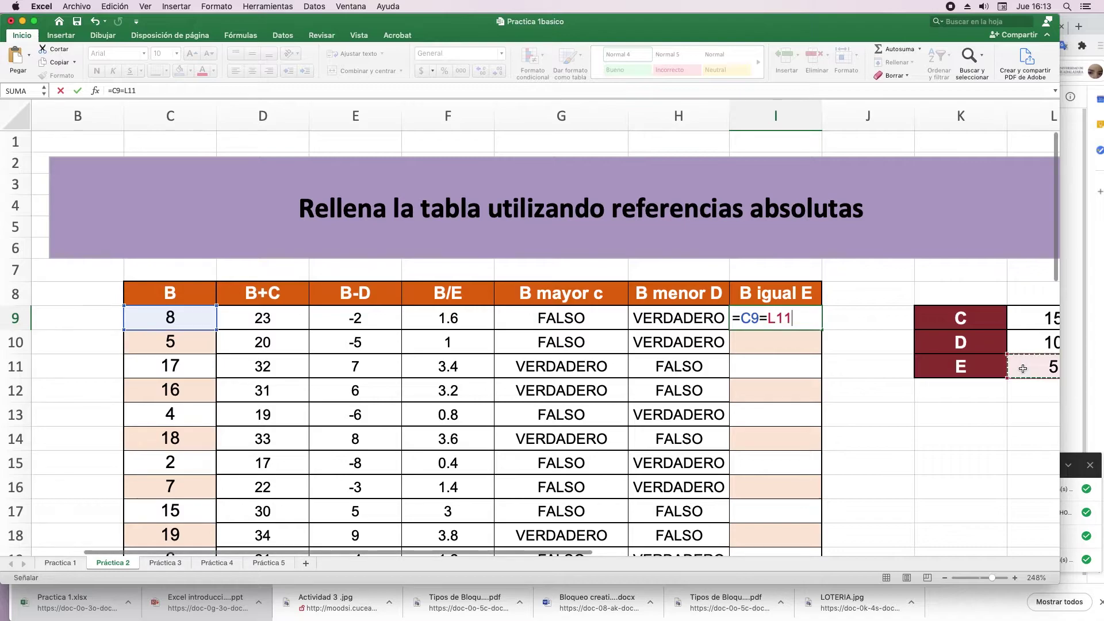
key("F4")
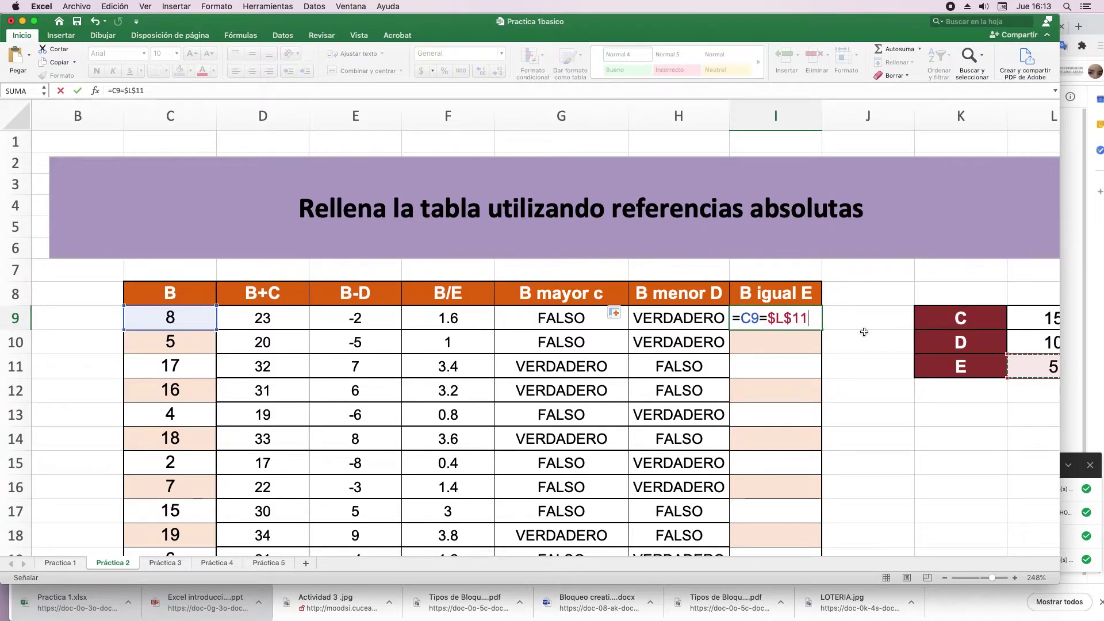
key("Return")
left_click(808, 318)
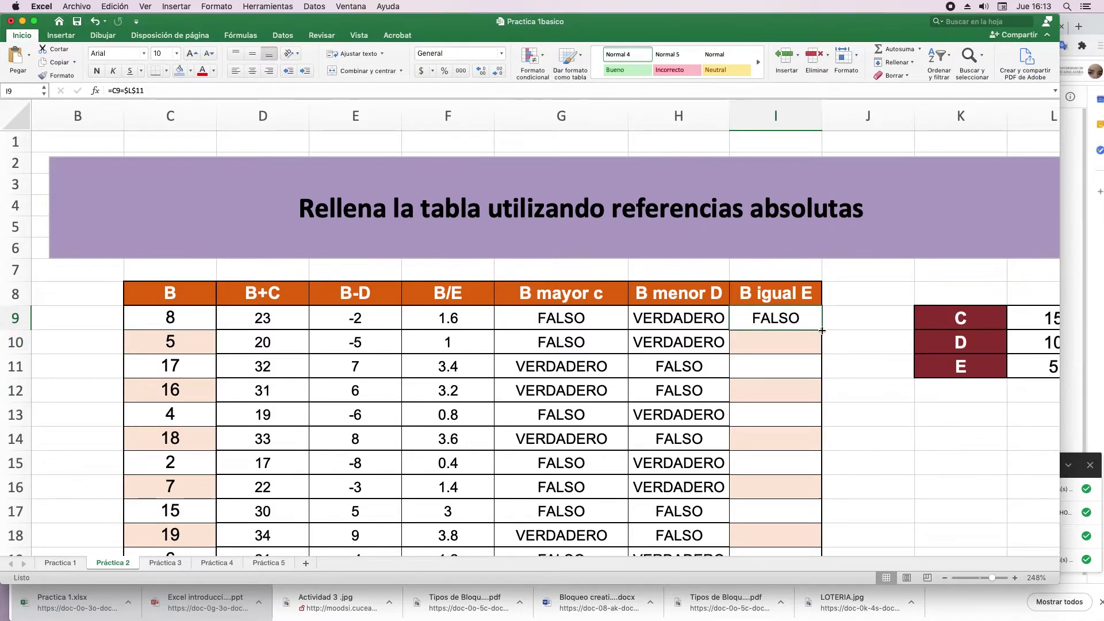
double_click(824, 331)
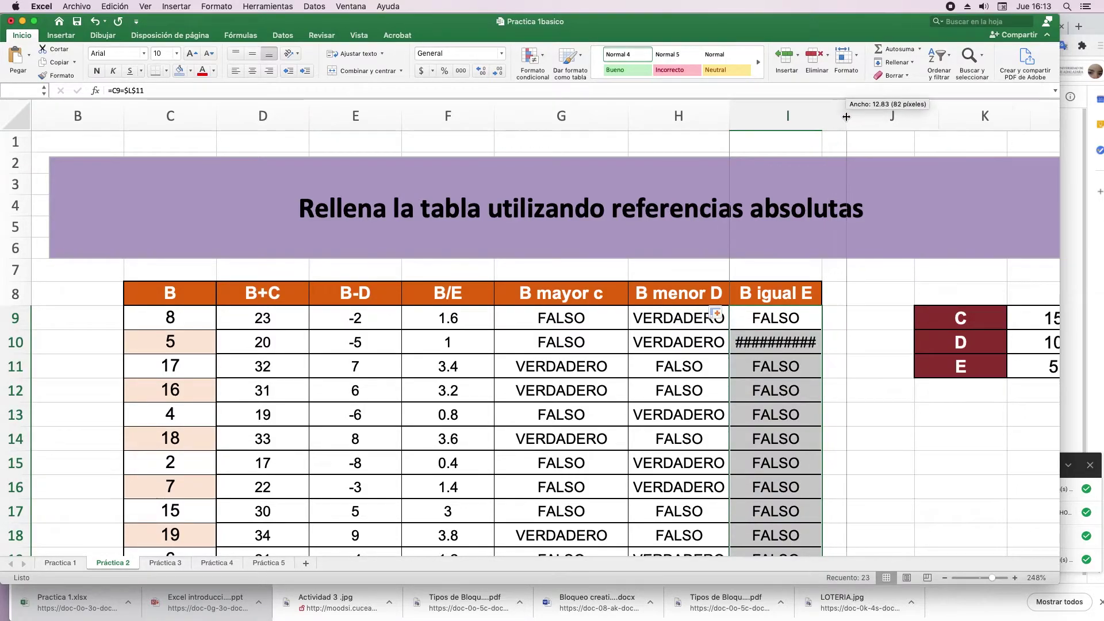
Step: Widen column I so VERDADERO fits, check results through row 31, then go to Práctica 3
left_click_drag(832, 120, 856, 120)
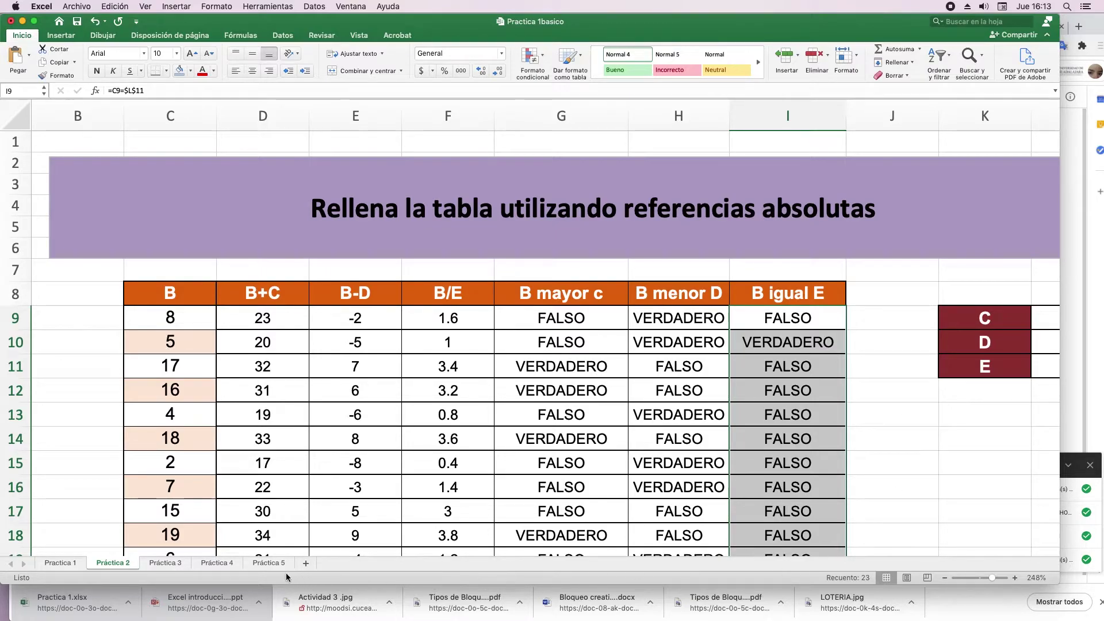
scroll(518, 346, "down", 5)
left_click_drag(991, 577, 989, 576)
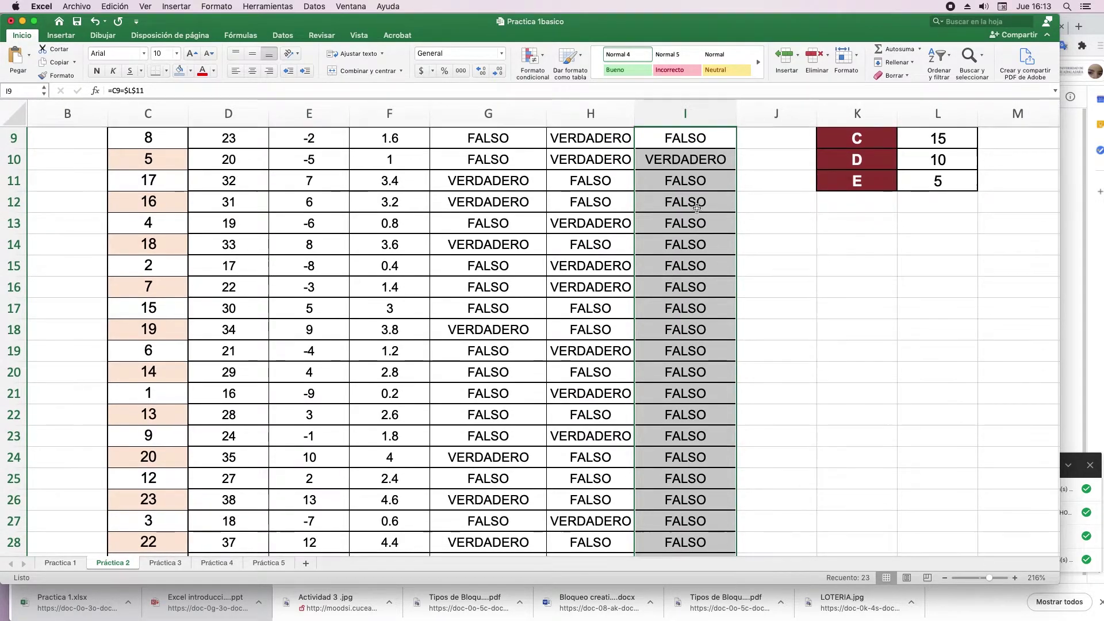
scroll(697, 187, "up", 3)
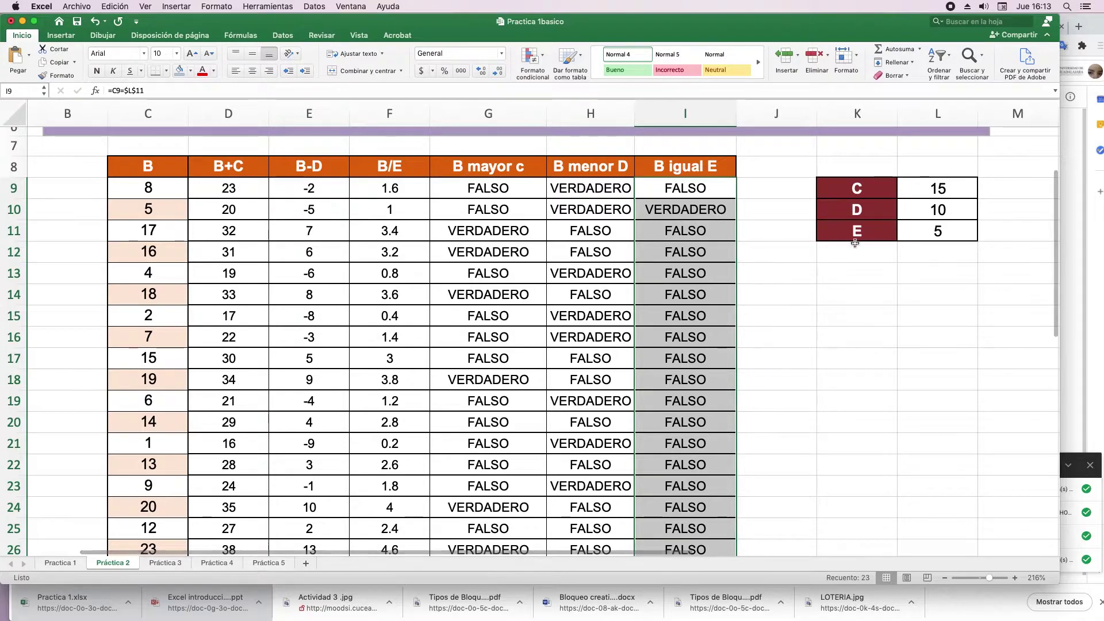
scroll(680, 215, "down", 3)
scroll(698, 305, "down", 5)
scroll(511, 367, "up", 1)
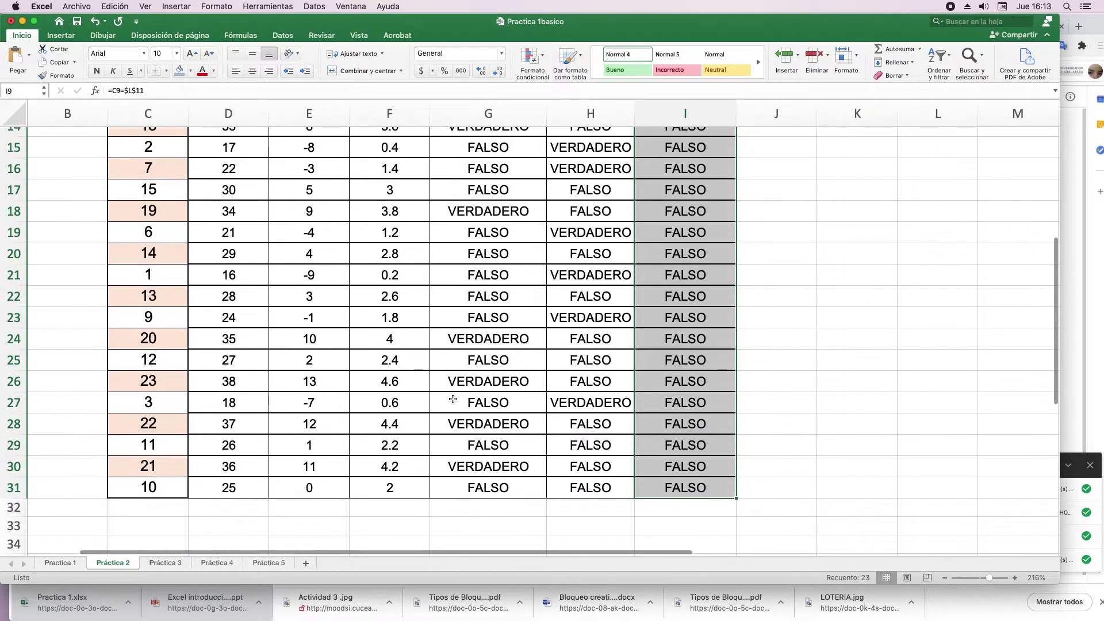
left_click(163, 563)
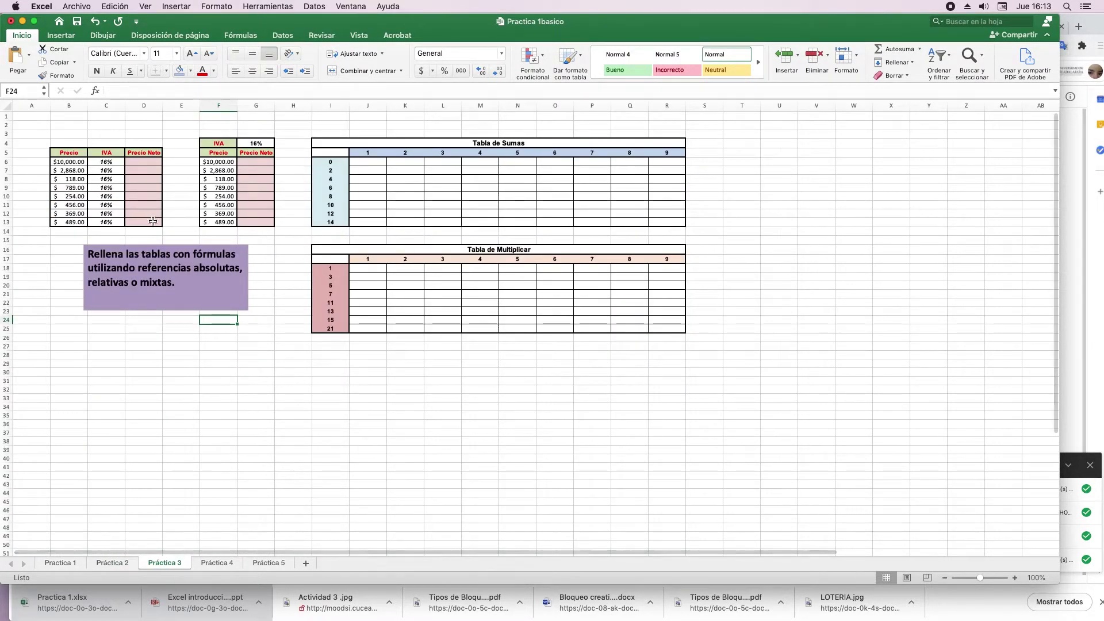
Step: Step through the Precio Neto price table cells and the 16% IVA value in G4
left_click(147, 163)
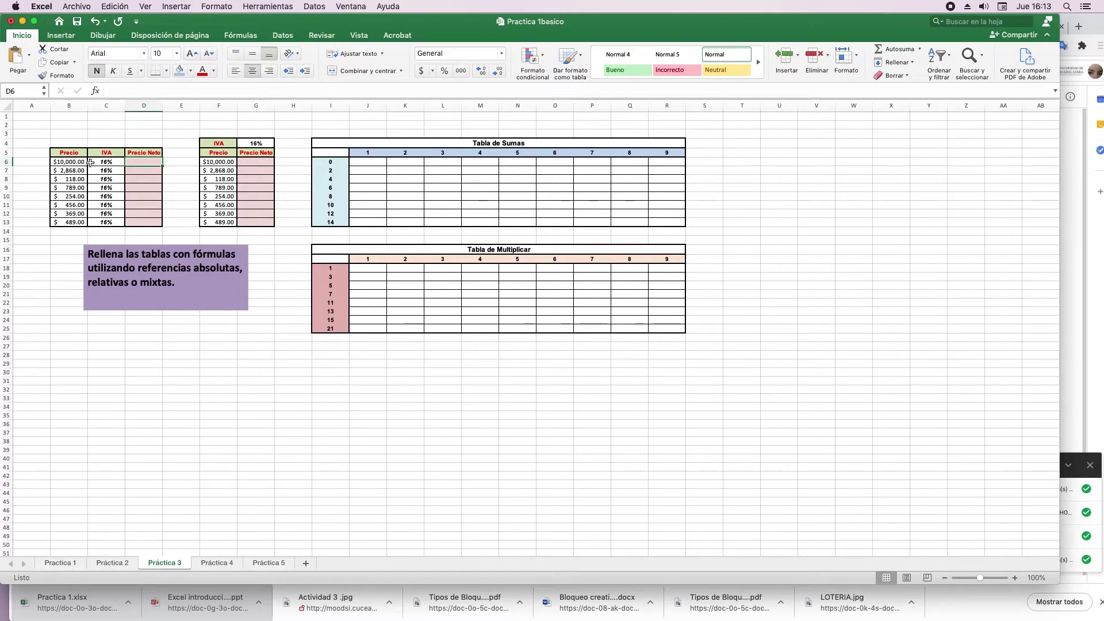
left_click(67, 162)
left_click(106, 161)
left_click(144, 162)
left_click(143, 170)
key("Down")
key("Down")
key("Down")
key("Down")
left_click(246, 163)
left_click(259, 145)
left_click_drag(83, 142, 135, 140)
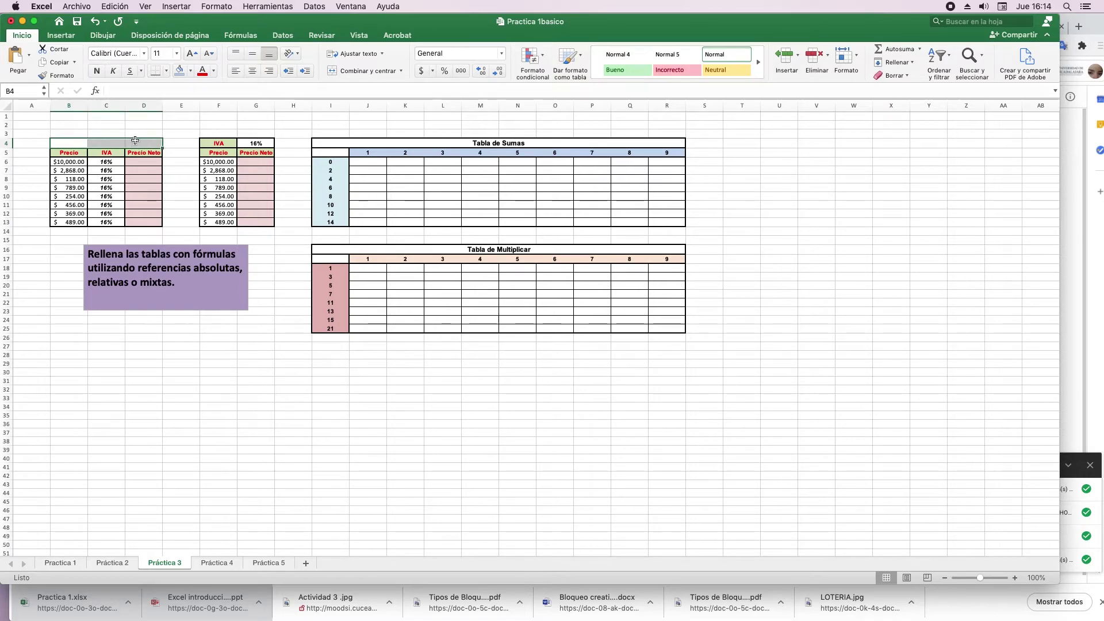
left_click_drag(211, 127, 259, 126)
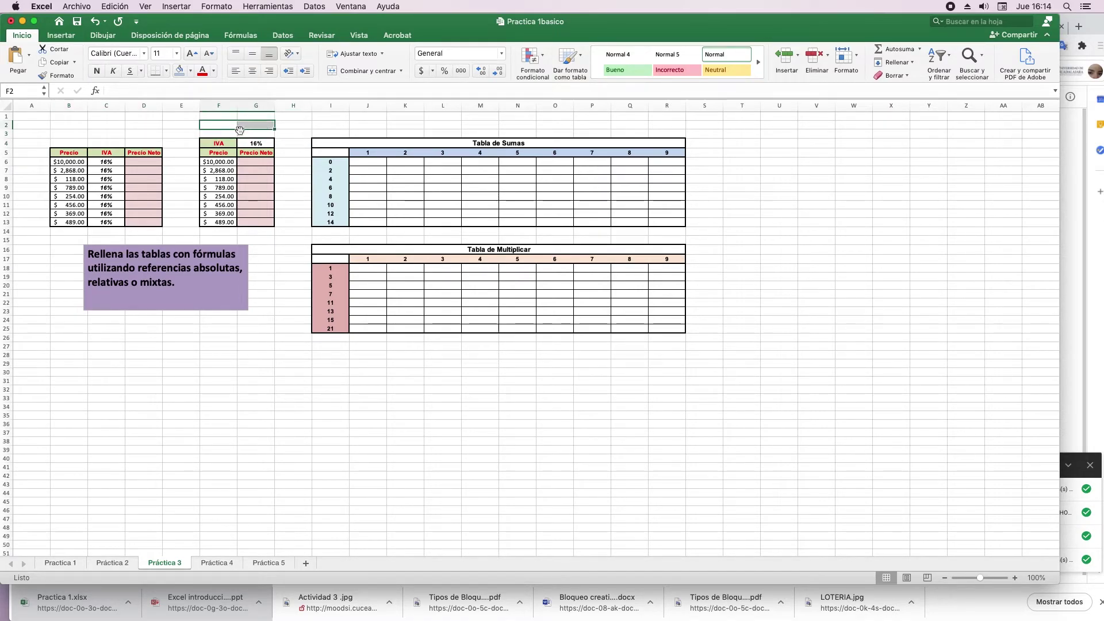
left_click_drag(156, 162, 144, 222)
left_click(141, 162)
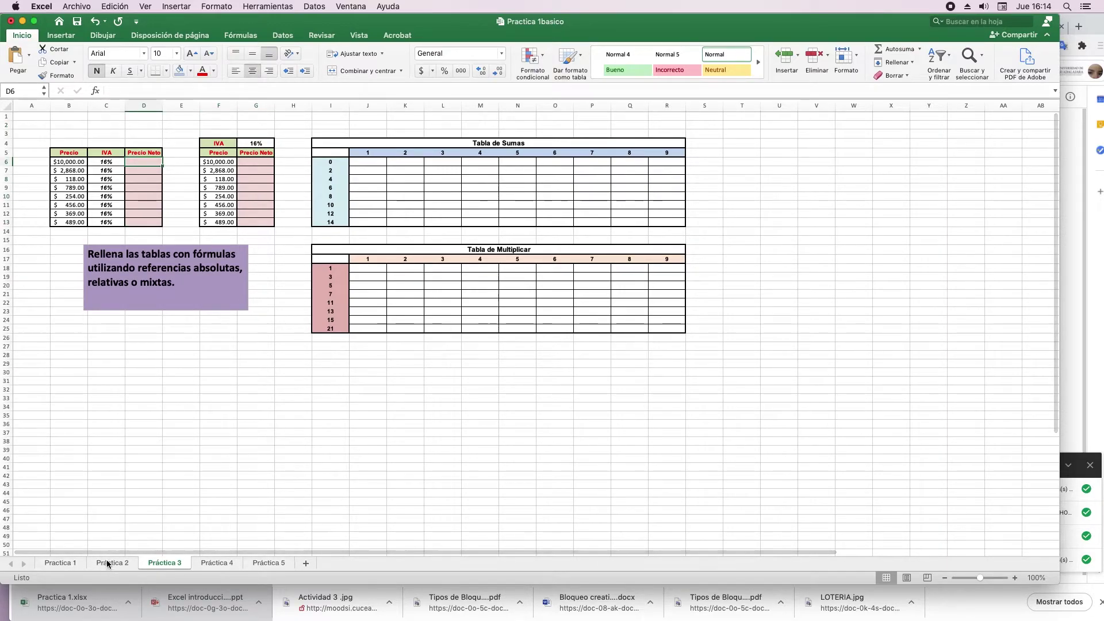
Step: Review the instruction text box, highlighting relativas and absolutas, then select J6 in Tabla de Sumas
left_click(382, 161)
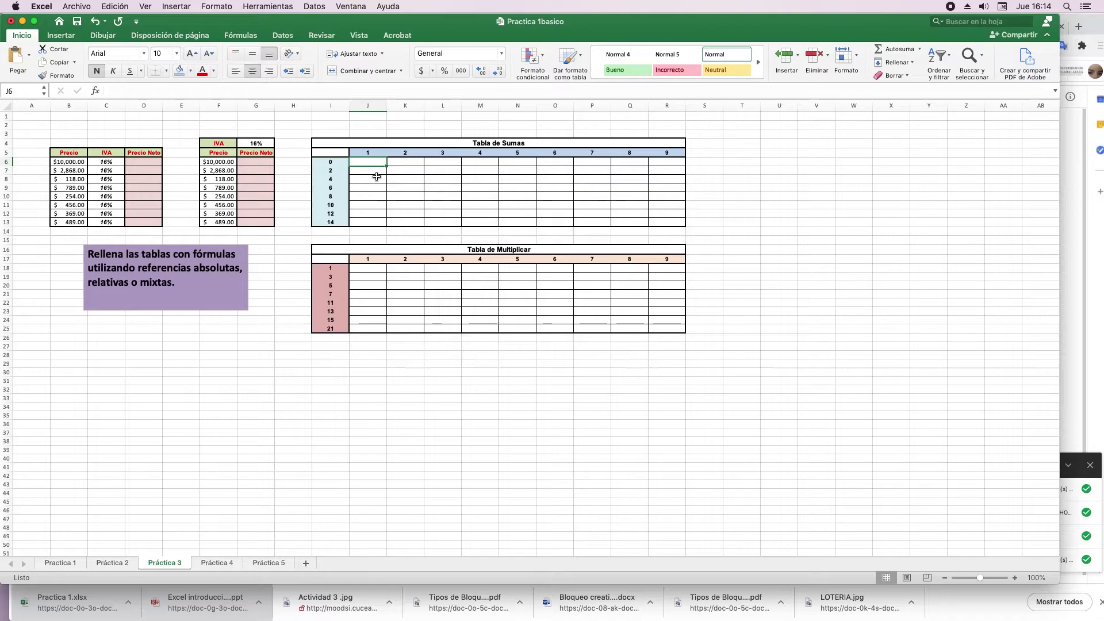
left_click(196, 269)
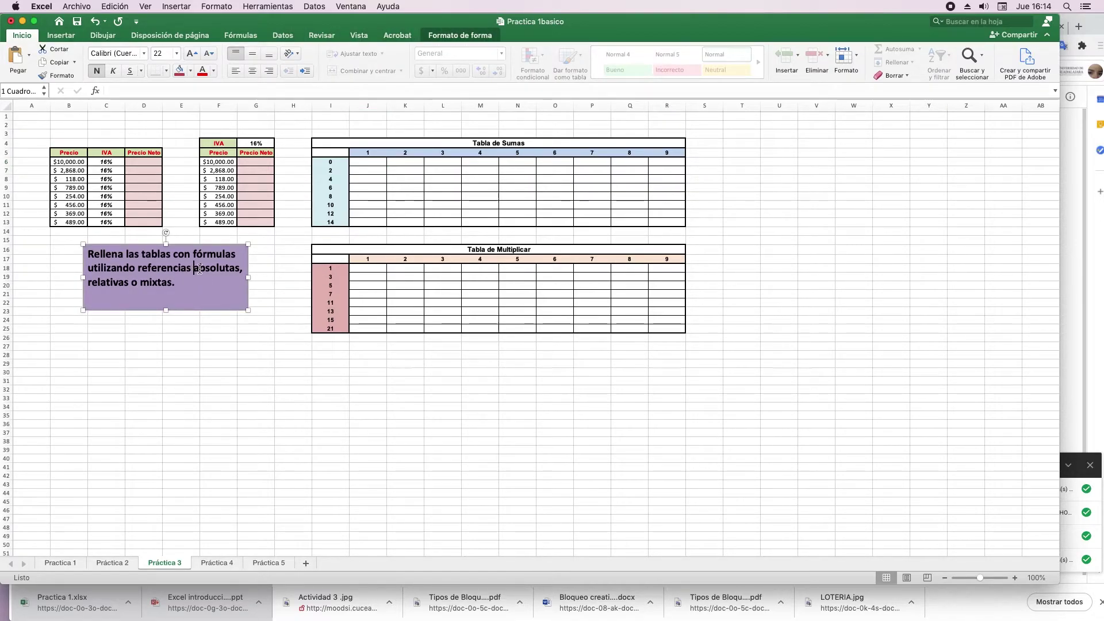
left_click_drag(196, 269, 236, 269)
left_click_drag(88, 282, 123, 282)
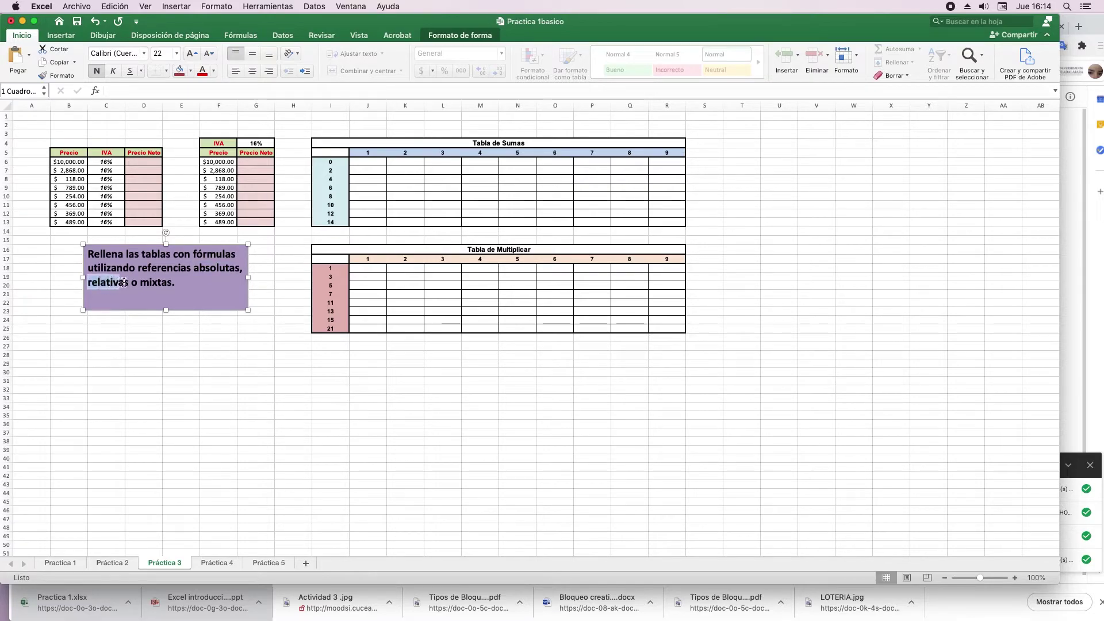
left_click(134, 281)
type("s")
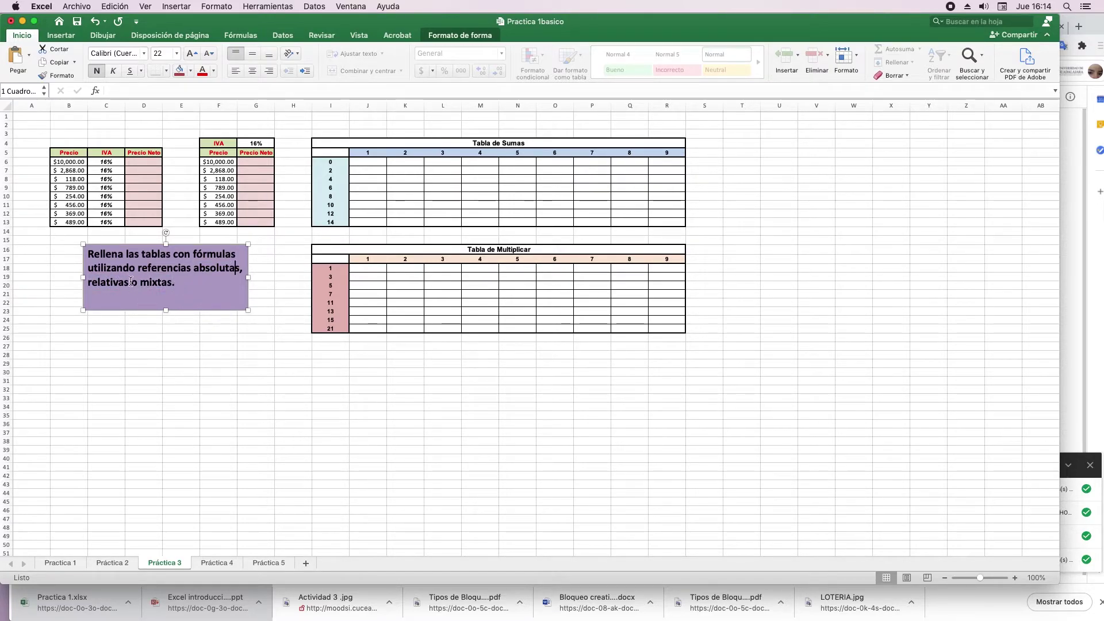
left_click(376, 162)
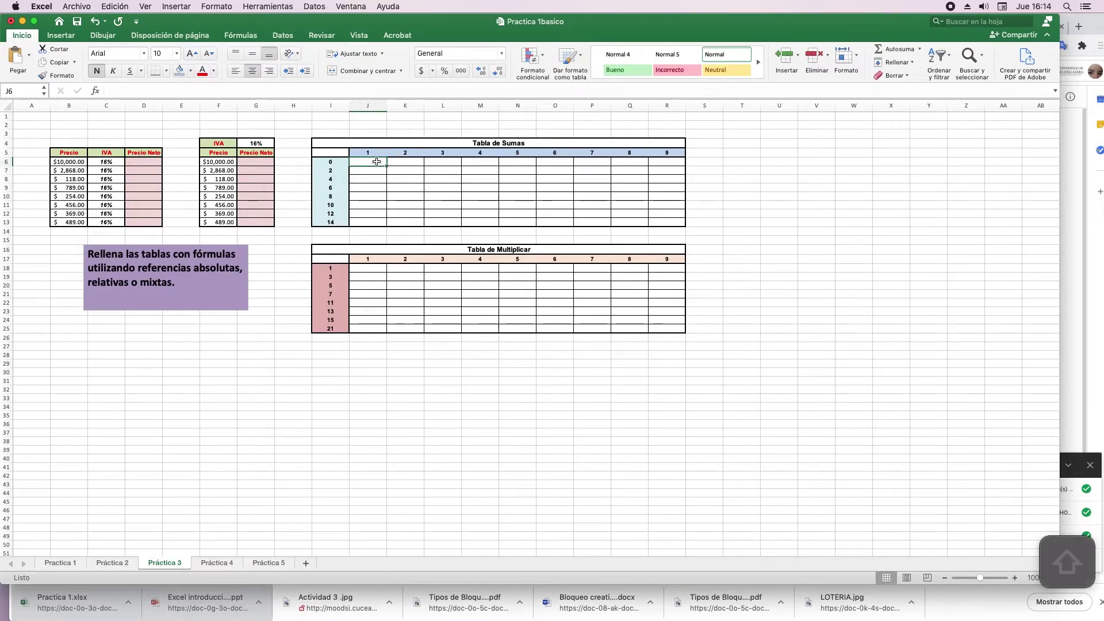
Step: Enter =I6+J5 in J6 and fill it down to J13
type("=")
left_click(335, 162)
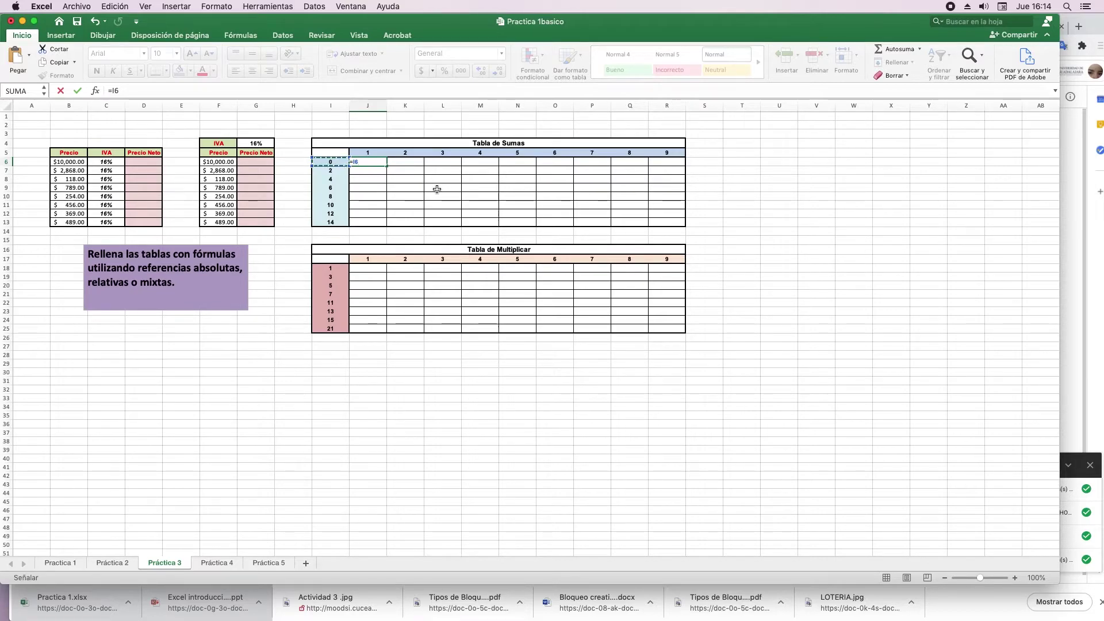
type("+")
left_click(361, 153)
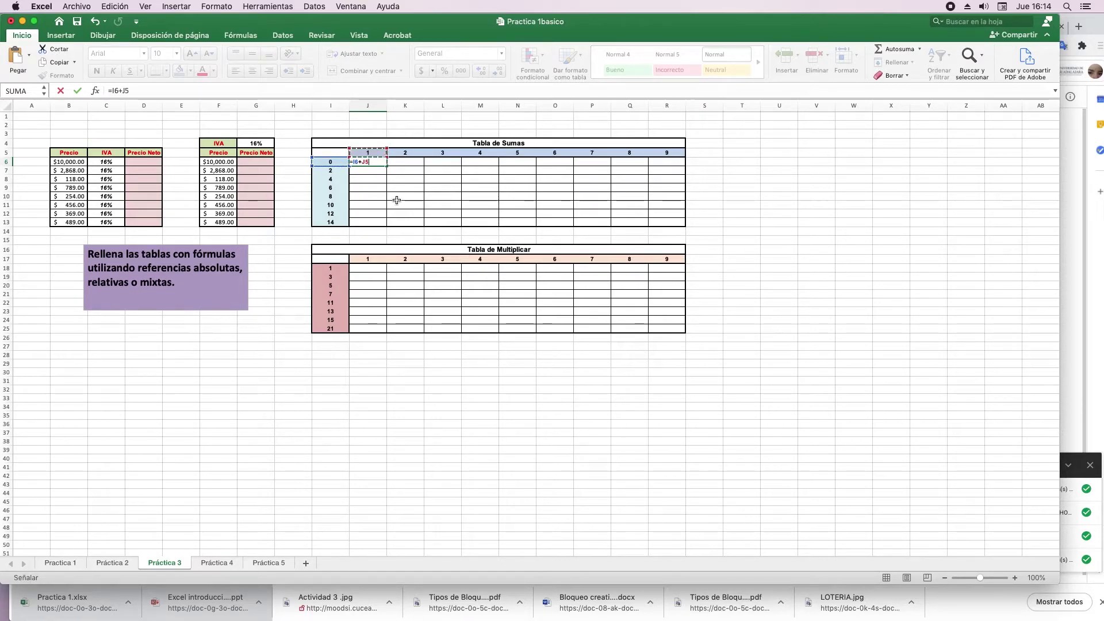
key("Return")
left_click(380, 163)
left_click_drag(389, 170, 387, 224)
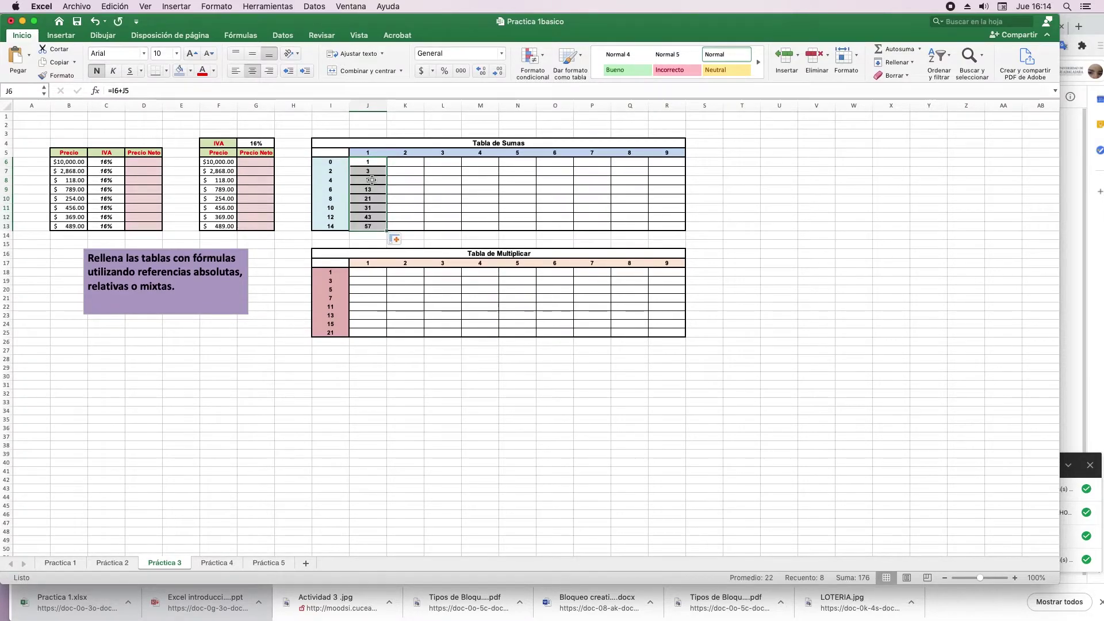
Step: Inspect the copied J8 formula against its row header, then reopen J6 for editing
left_click(372, 180)
left_click(332, 182)
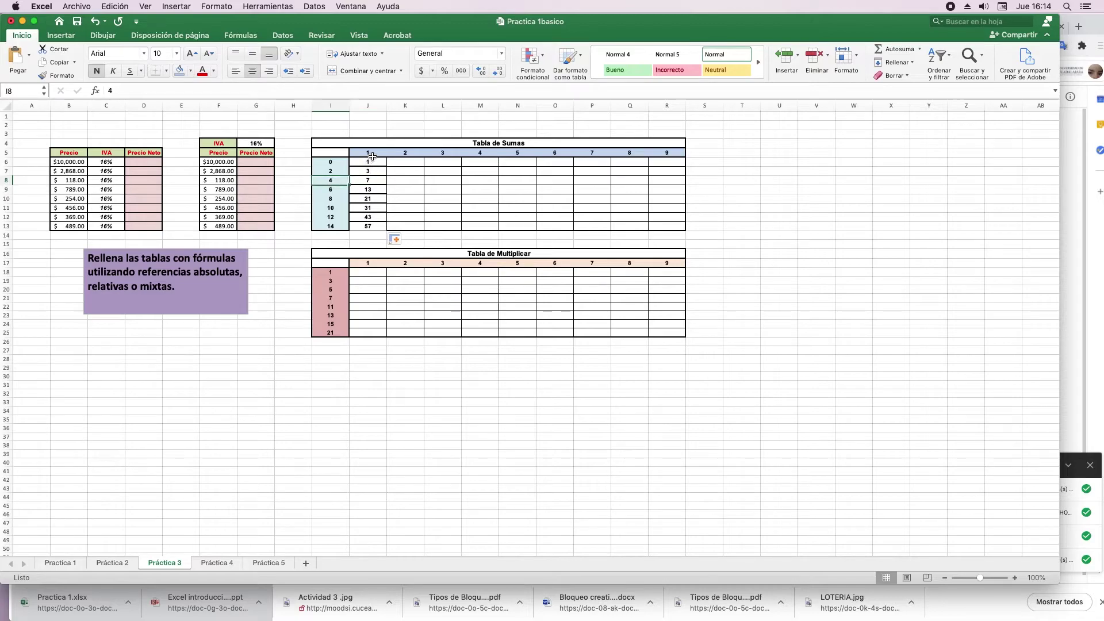
left_click(371, 180)
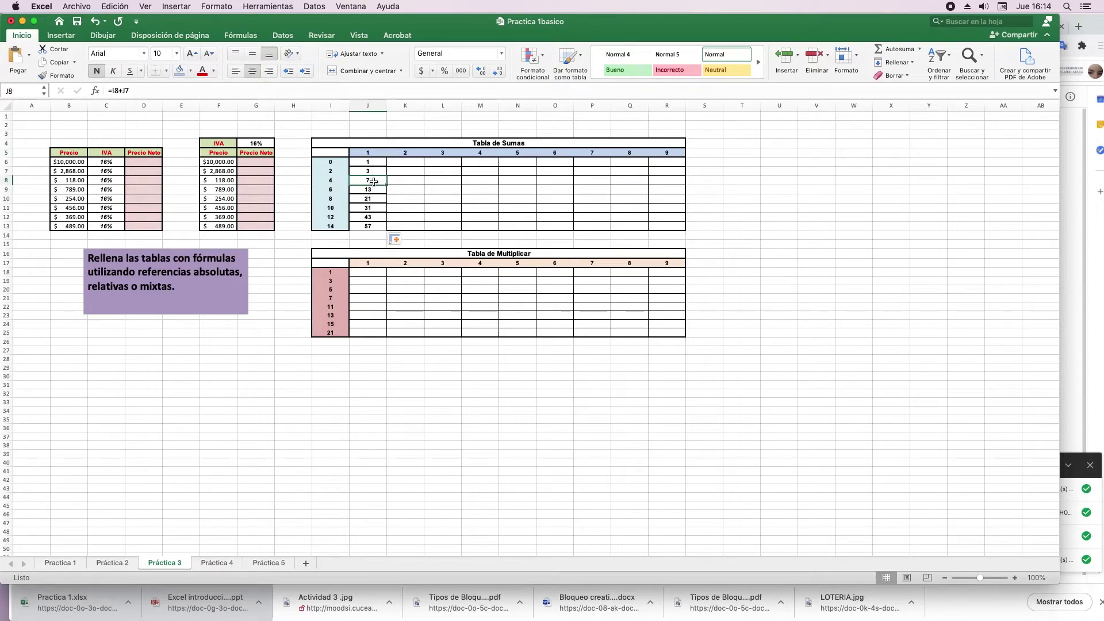
double_click(372, 181)
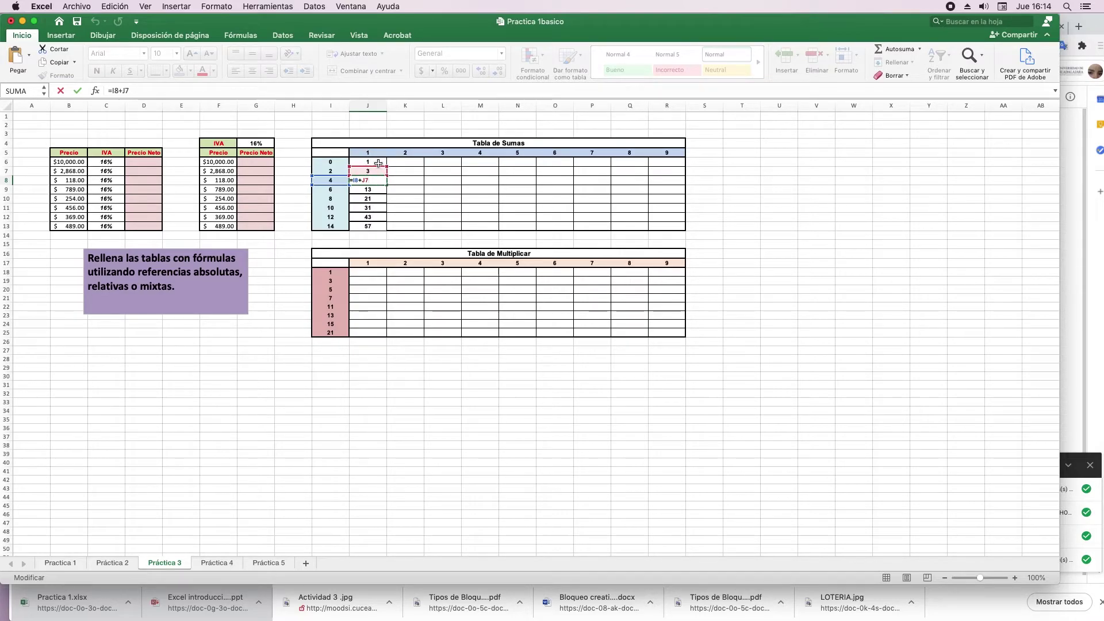
key("Return")
double_click(371, 165)
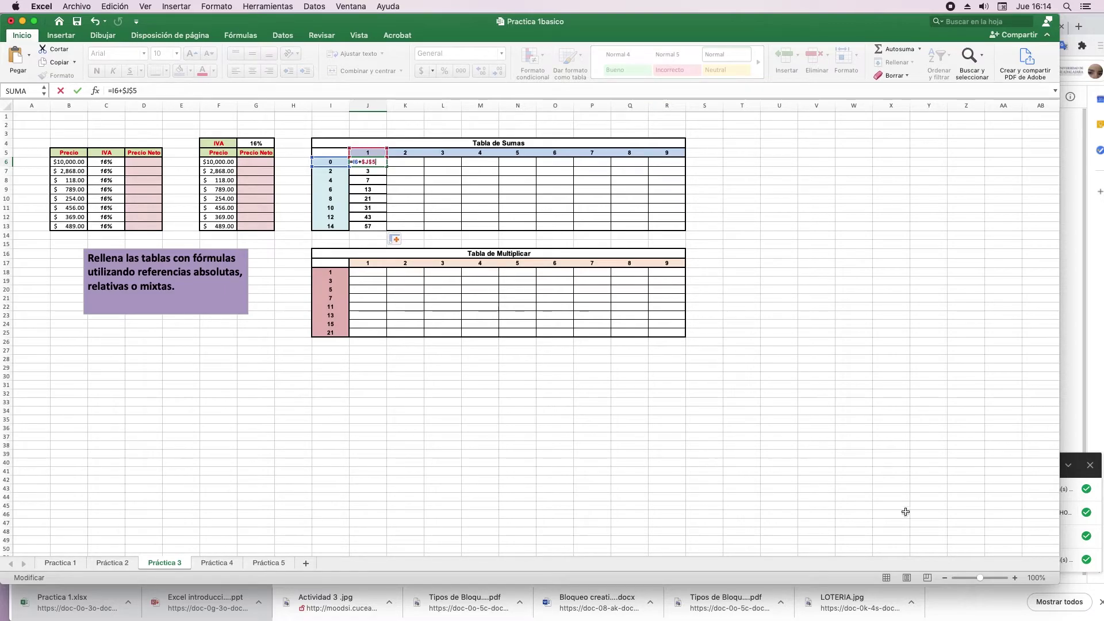
left_click_drag(988, 579, 984, 577)
left_click_drag(753, 551, 475, 533)
scroll(497, 435, "up", 5)
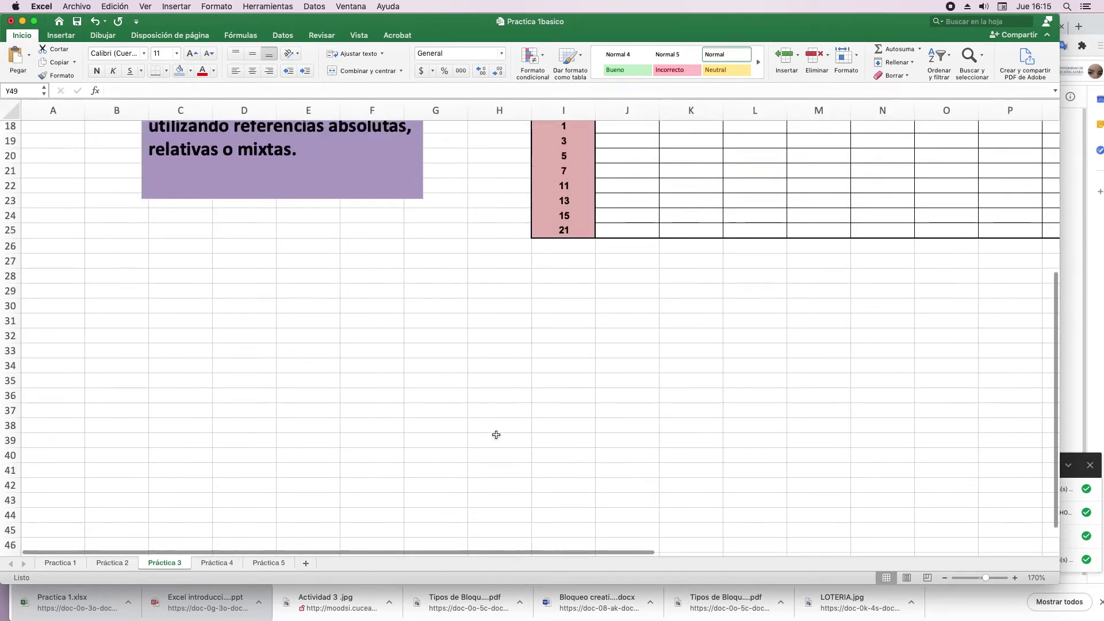
scroll(497, 434, "up", 5)
scroll(497, 434, "up", 4)
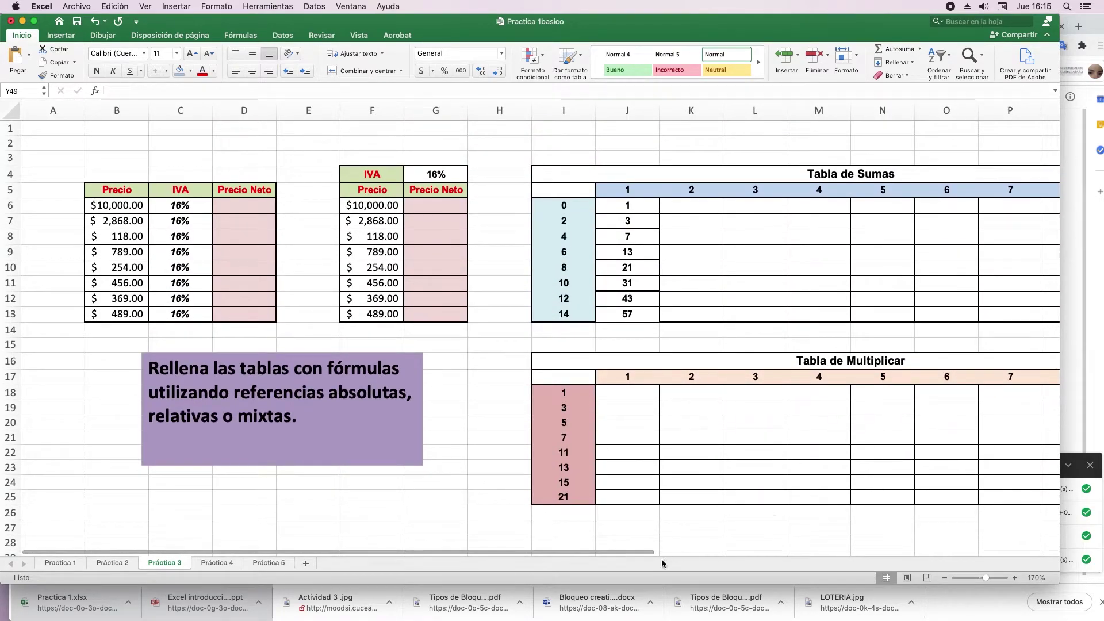
left_click_drag(645, 551, 845, 549)
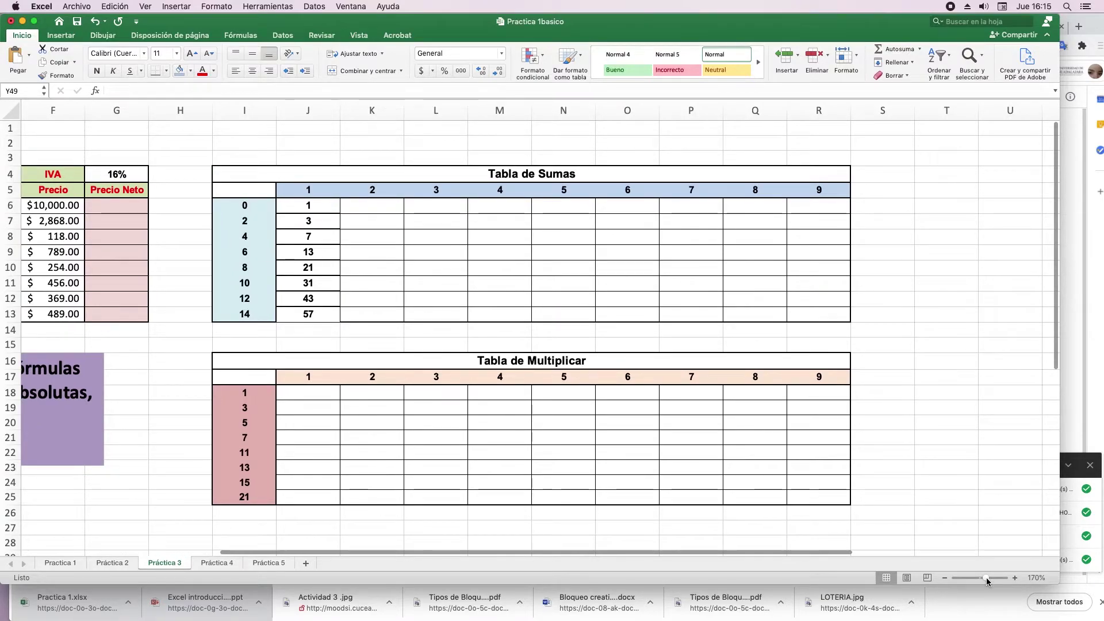
left_click_drag(985, 574, 987, 577)
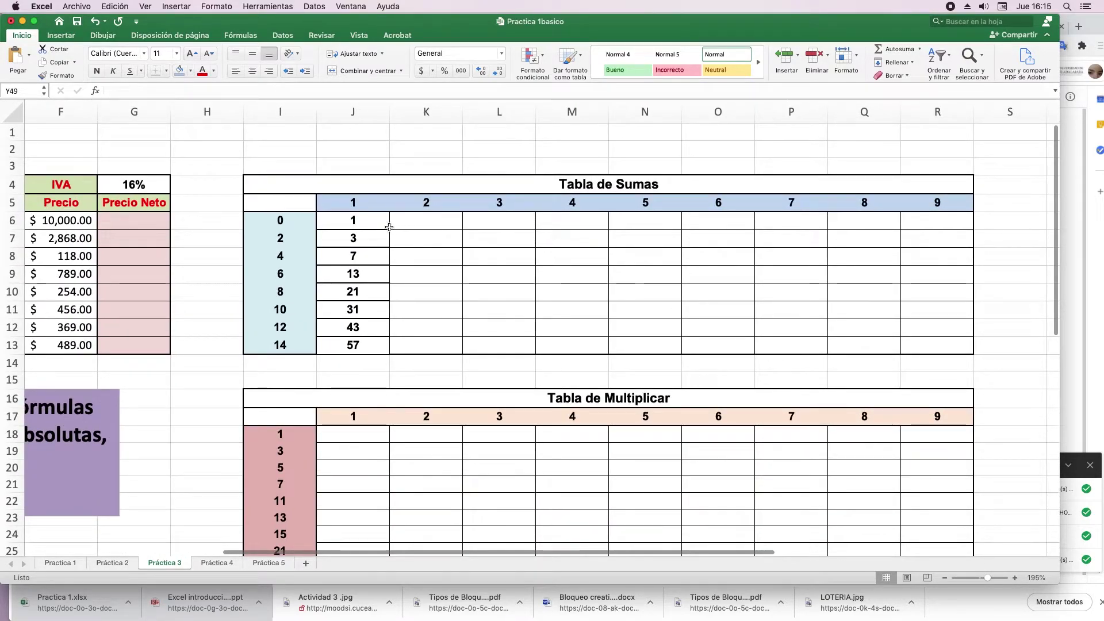
Step: Check J7's references, then confirm J6 as =I6+$J$5 and fill it down to J13
left_click(353, 221)
left_click(353, 238)
double_click(358, 242)
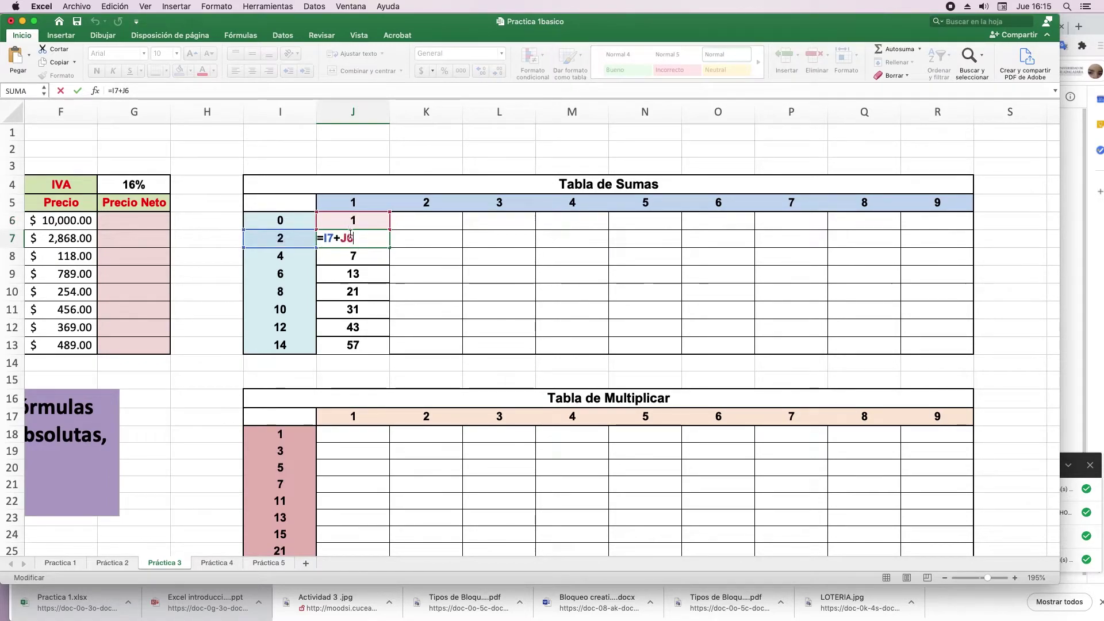
key("Return")
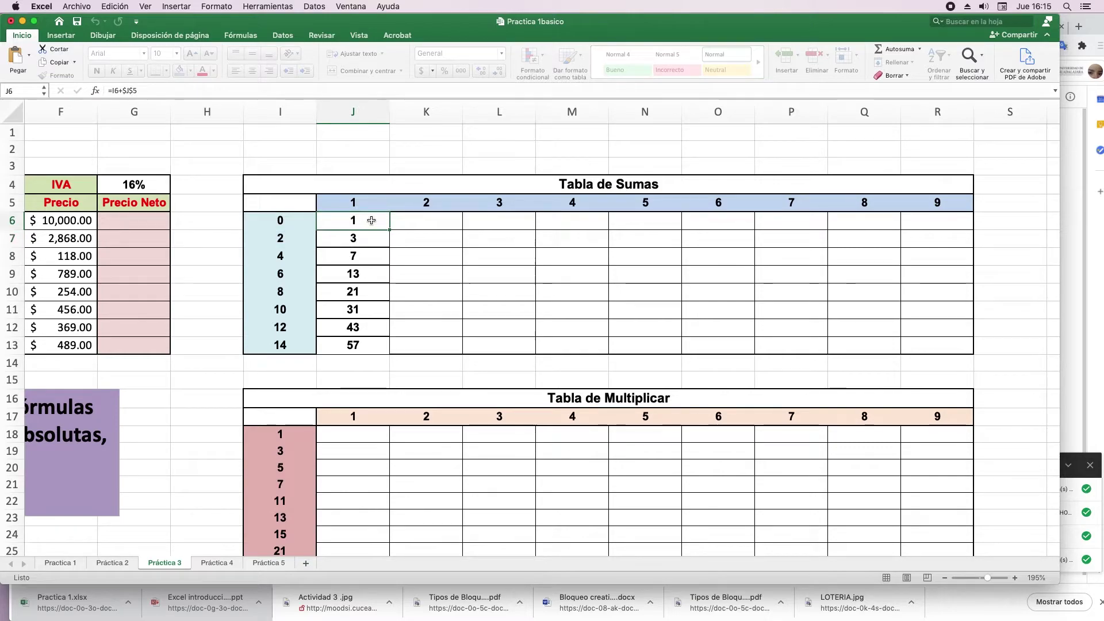
double_click(359, 222)
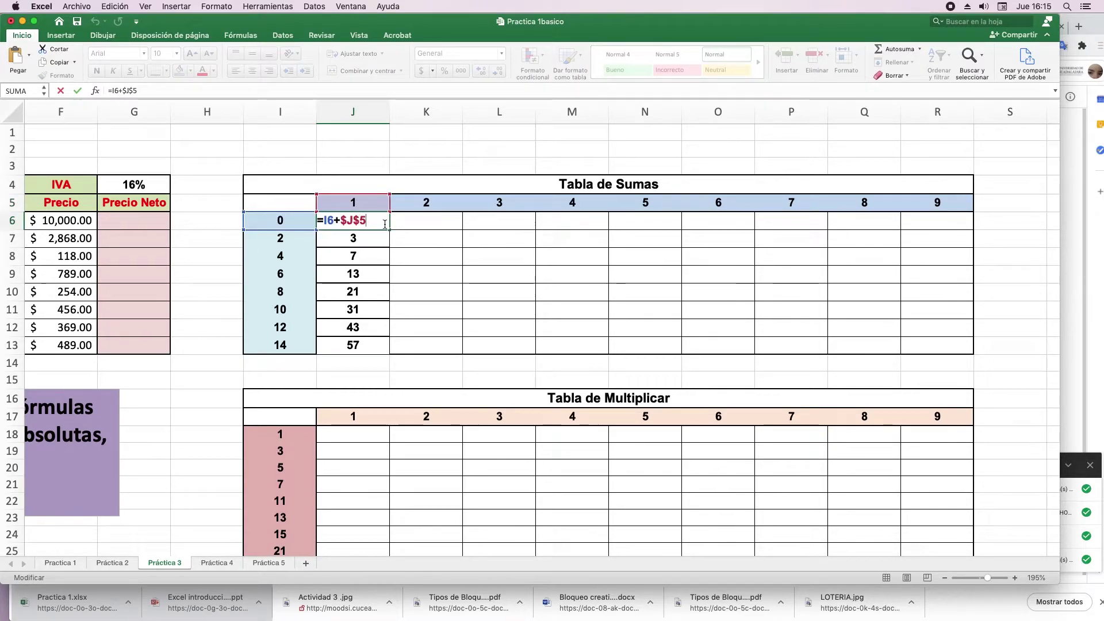
key("Return")
left_click_drag(389, 229, 389, 348)
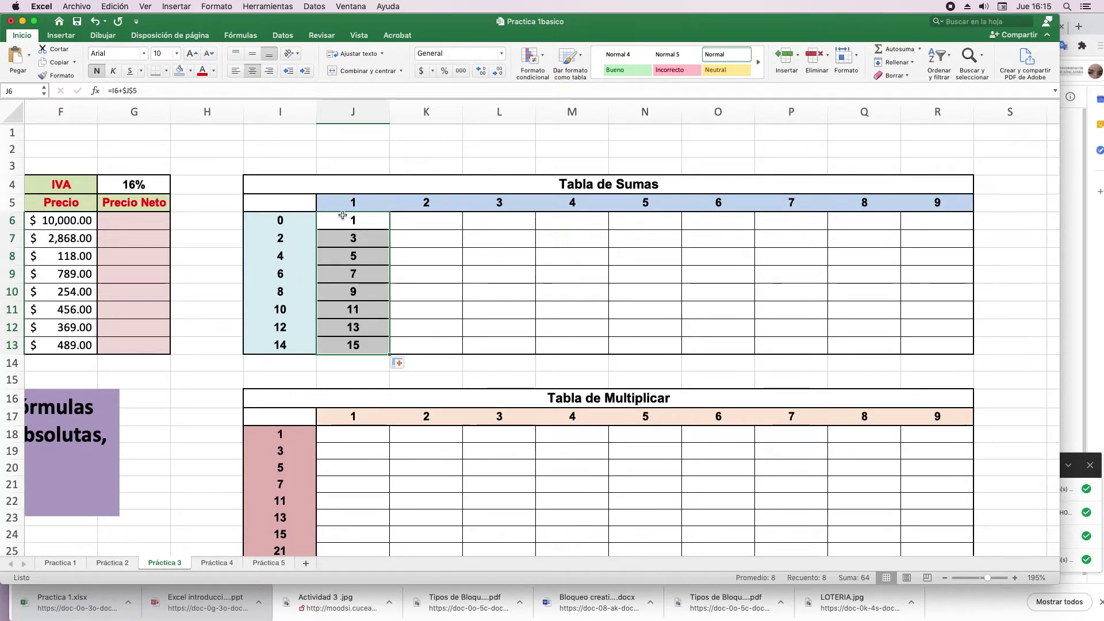
Step: Copy the J6:J13 formulas across to column R and inspect K6's =J6+$J$5 formula
left_click(344, 348)
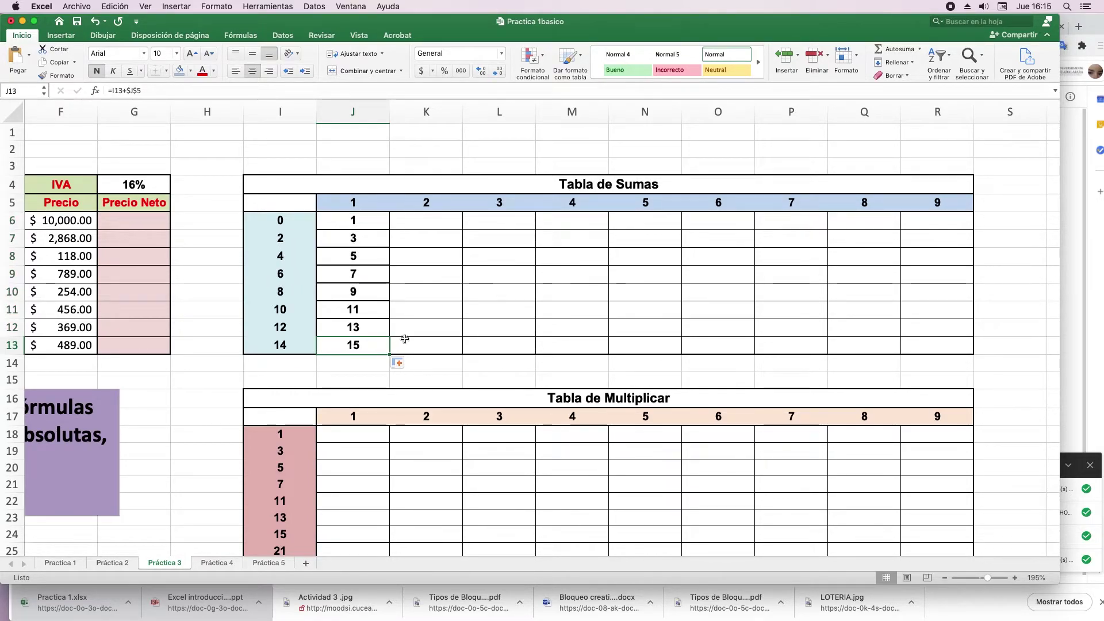
left_click(365, 220)
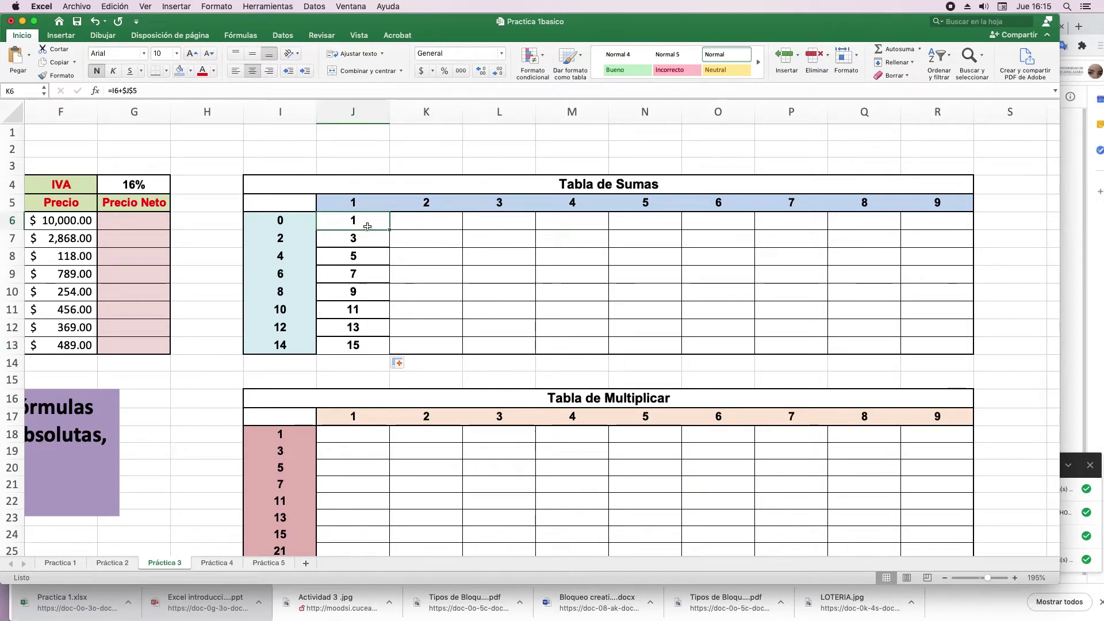
left_click_drag(365, 220, 359, 348)
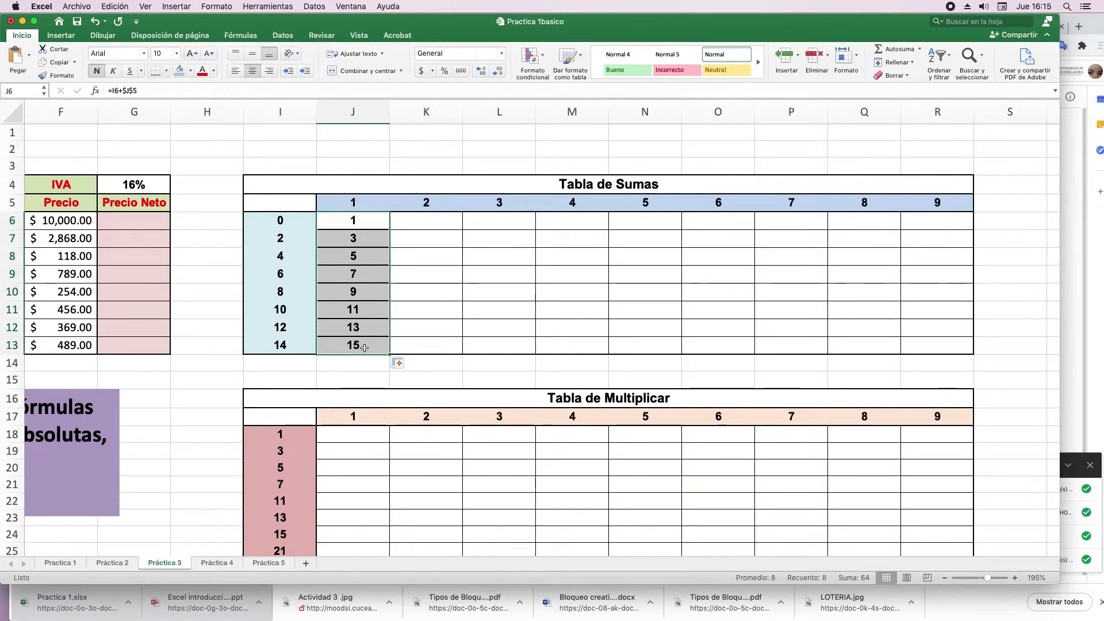
left_click_drag(389, 354, 799, 349)
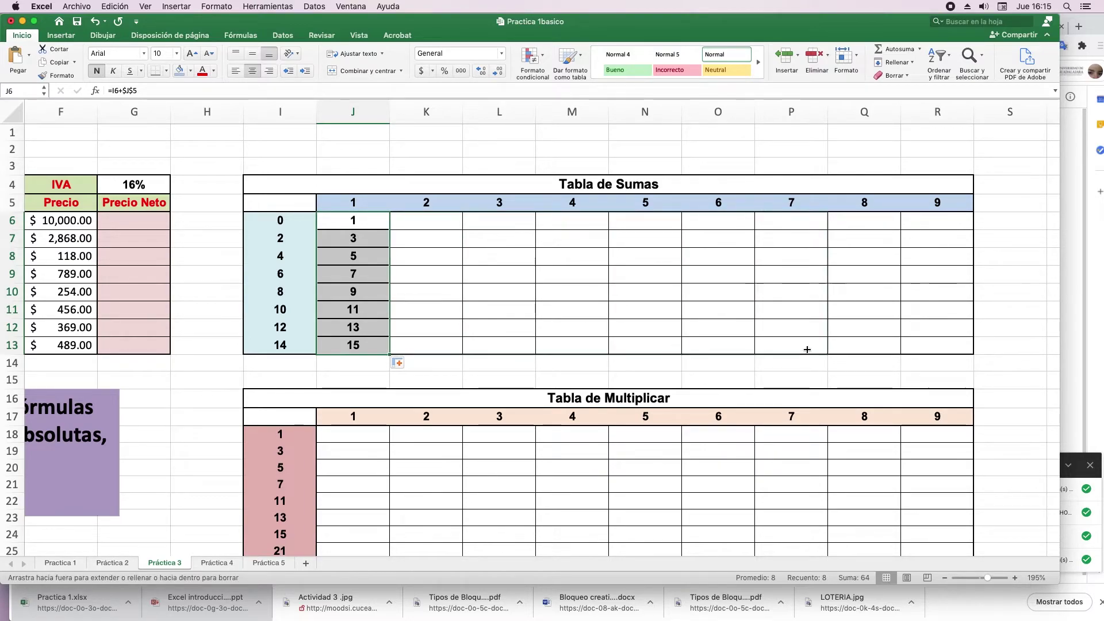
left_click_drag(799, 350, 943, 350)
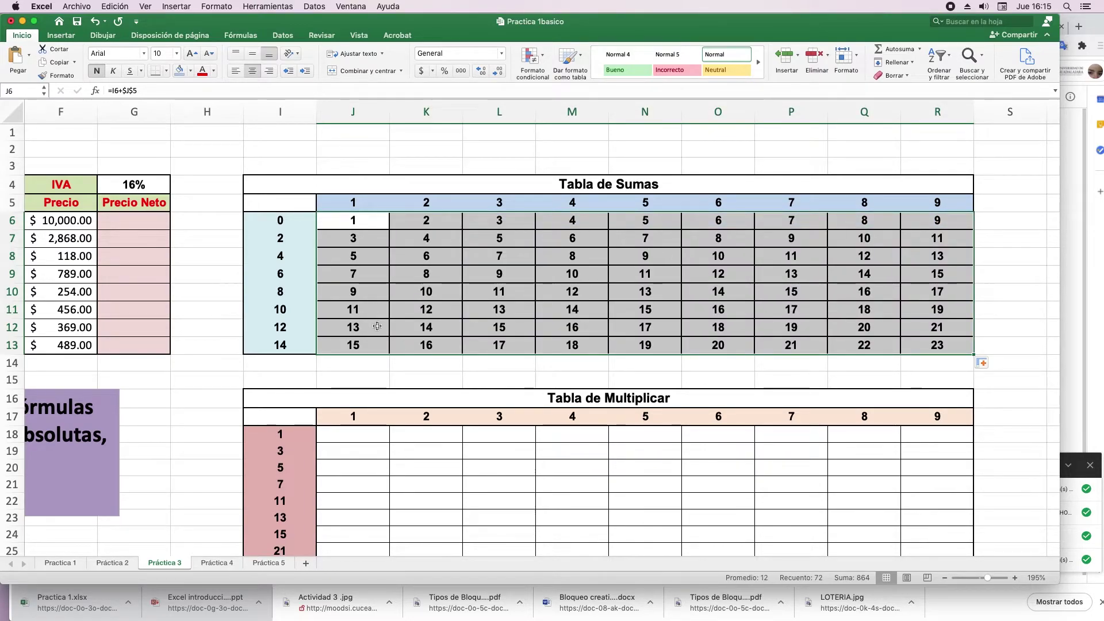
double_click(426, 220)
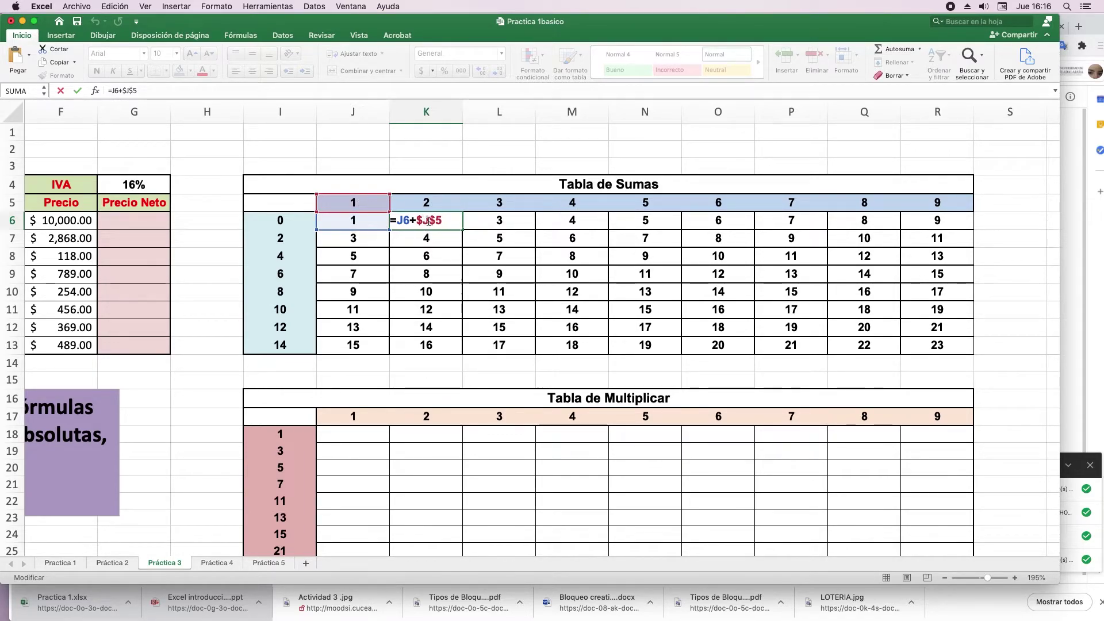
Step: Clear the wrong sums in K6:R13, leaving only column J's values 1 to 15
key("Return")
mouse_move(428, 222)
left_mouse_down()
mouse_move(577, 236)
mouse_move(927, 352)
left_mouse_up()
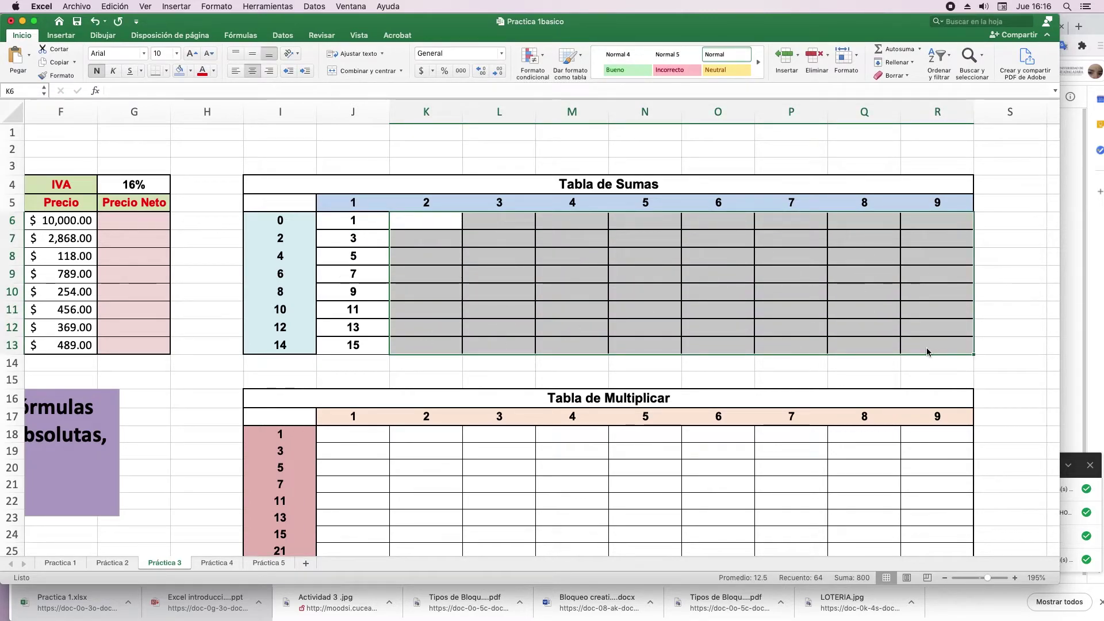
left_click(421, 225)
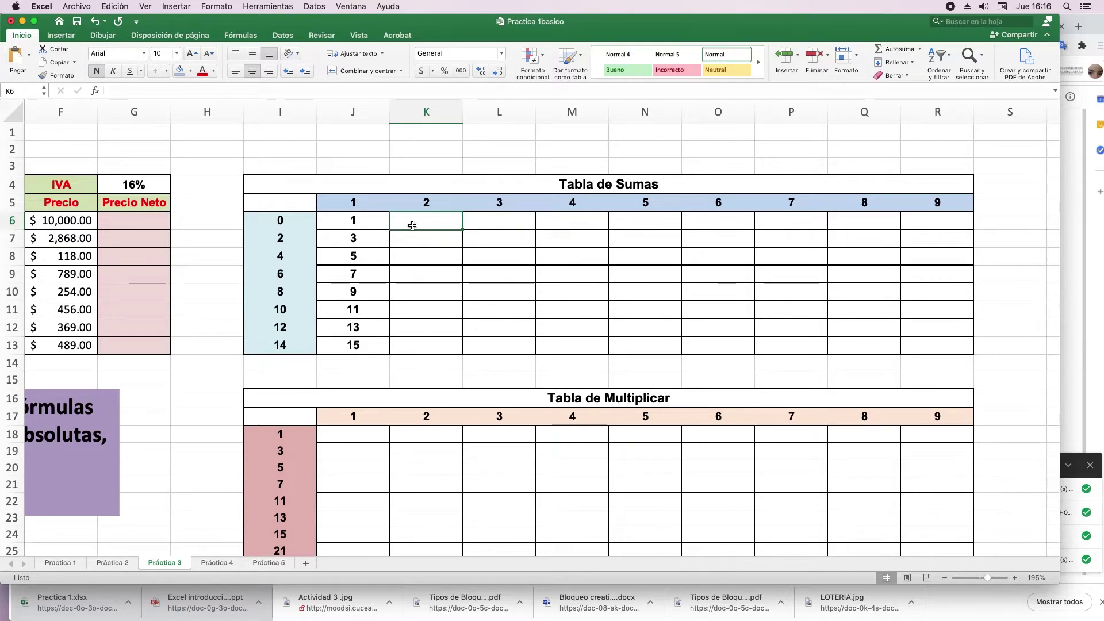
left_click(366, 206)
left_click(426, 218)
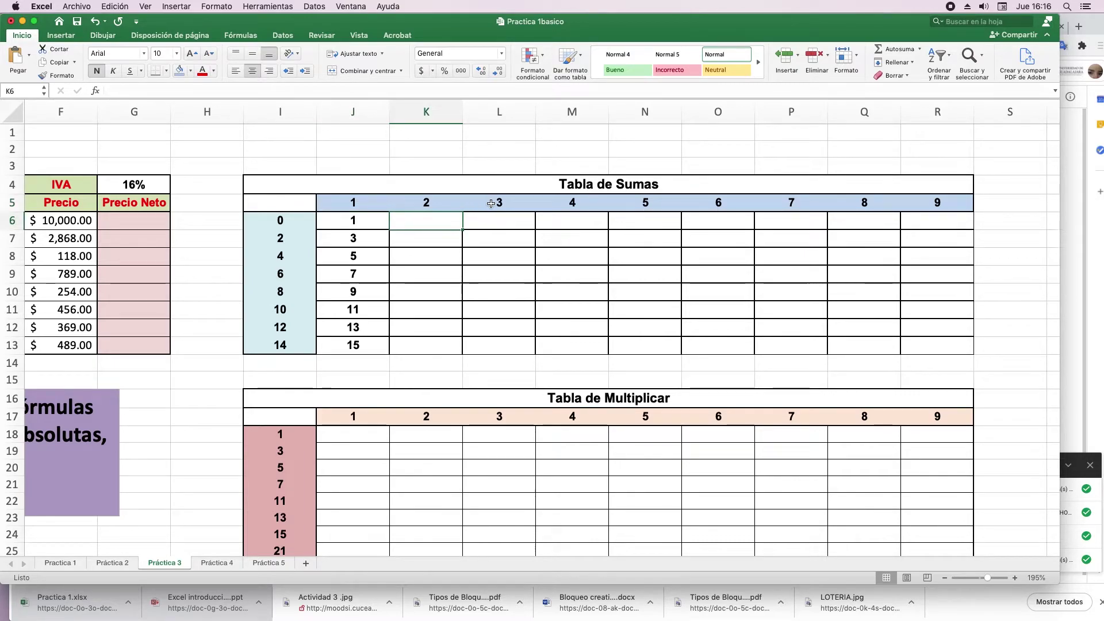
Step: Change J6 to =I6+J$5, locking only the header row, and fill it down to J13
left_click(362, 222)
double_click(362, 222)
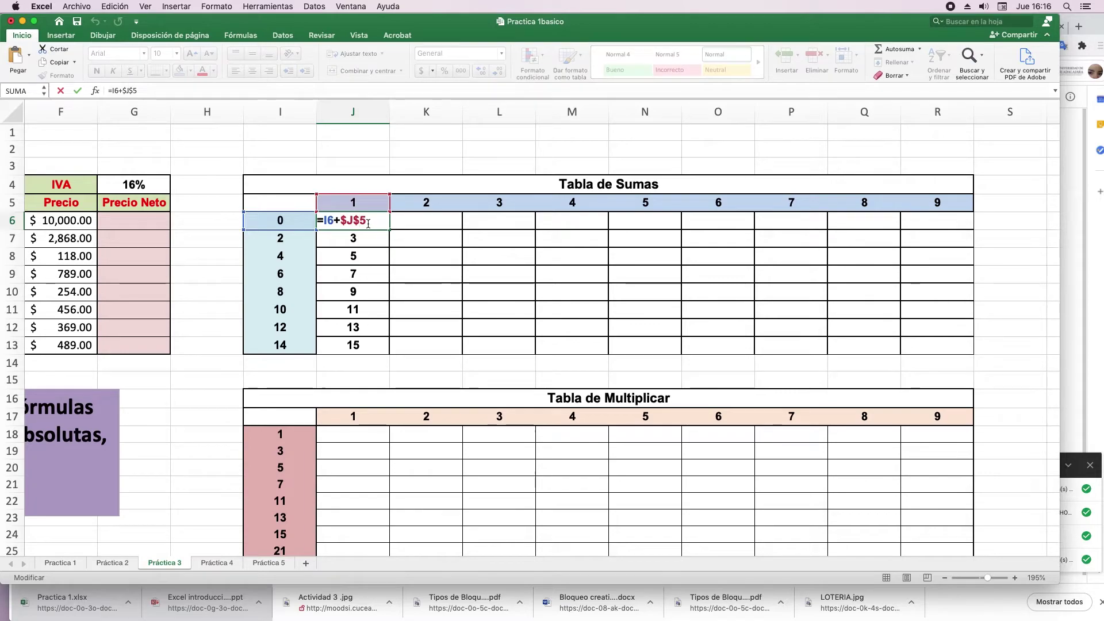
key("F4")
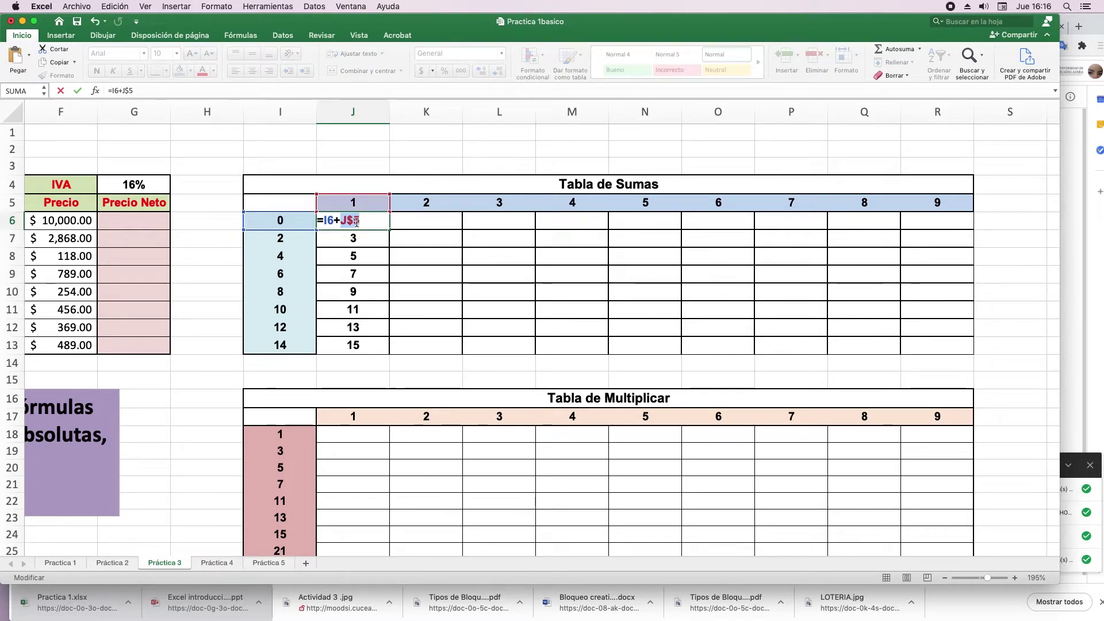
left_click(368, 237)
key("F4")
key("F4")
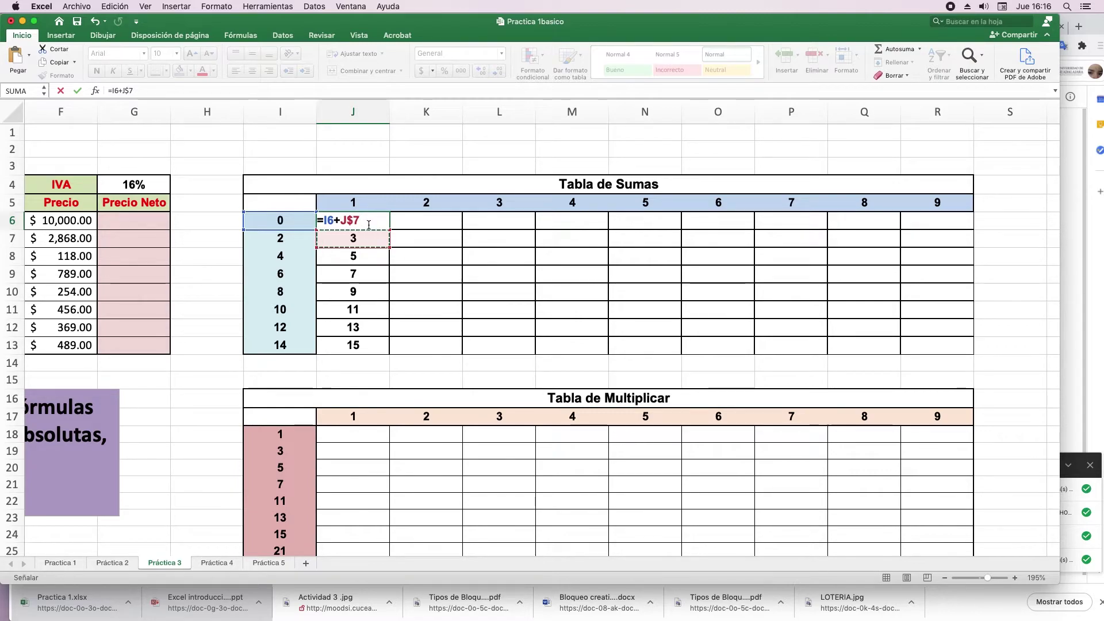
key("BackSpace")
key("BackSpace")
key("BackSpace")
type("J5")
key("F4")
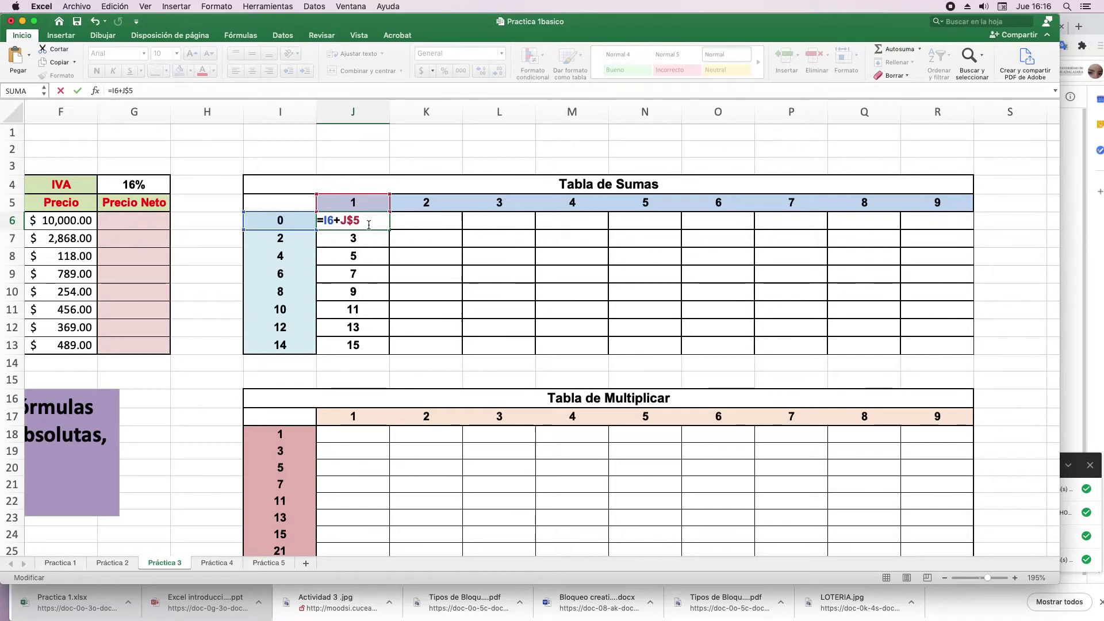
key("ctrl+Return")
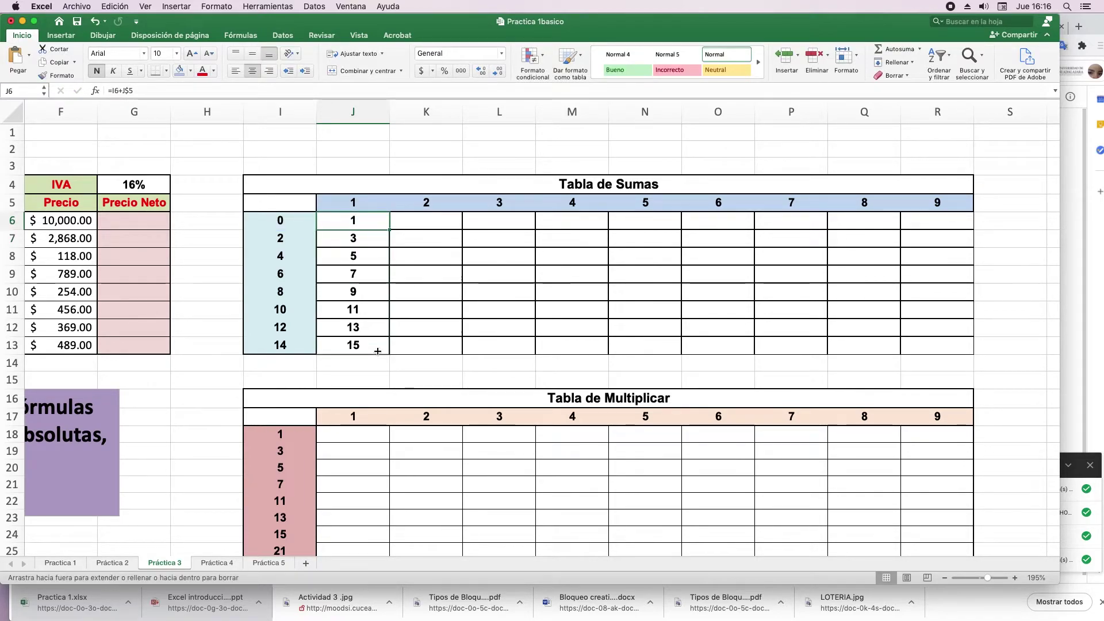
left_click_drag(390, 231, 374, 348)
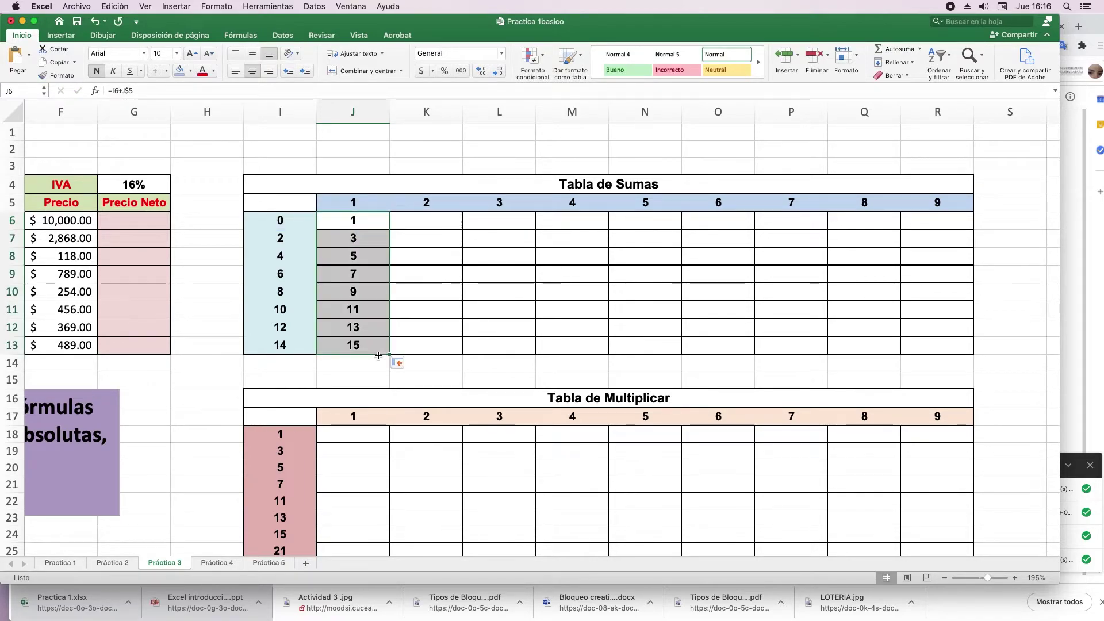
Step: Reopen J6 to point out the row-locked J$5 reference, leaving it unchanged
double_click(347, 221)
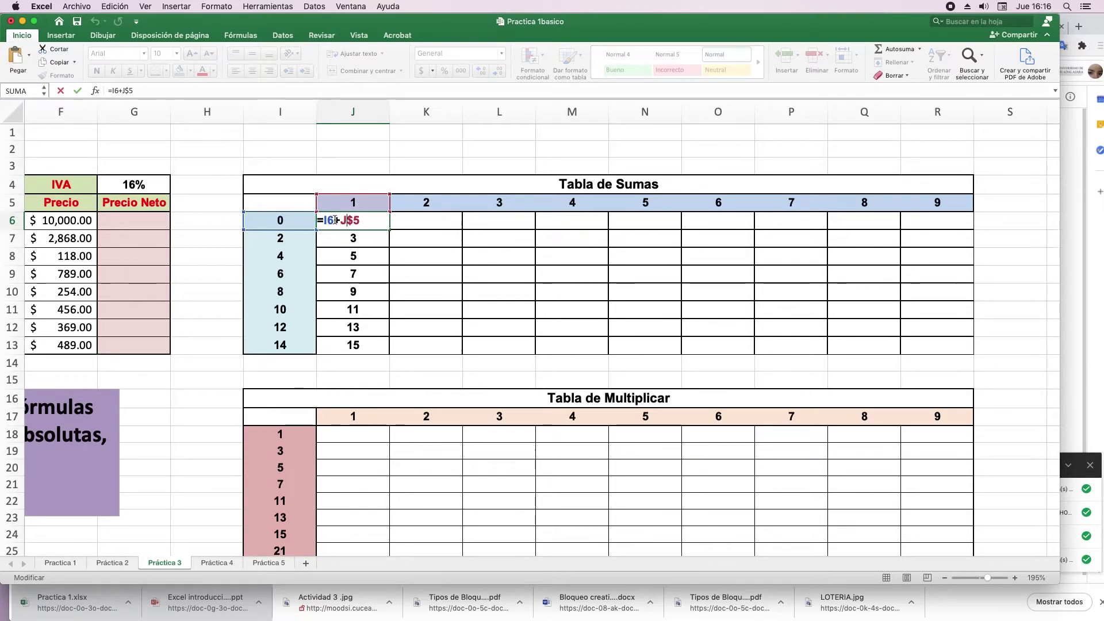
left_click(347, 221)
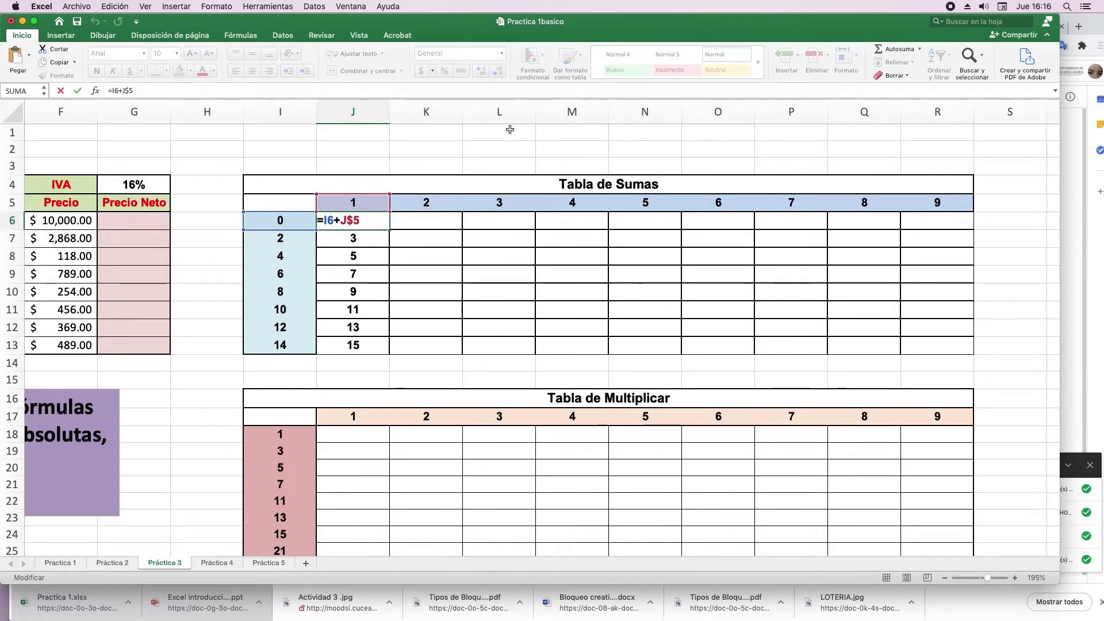
key("Escape")
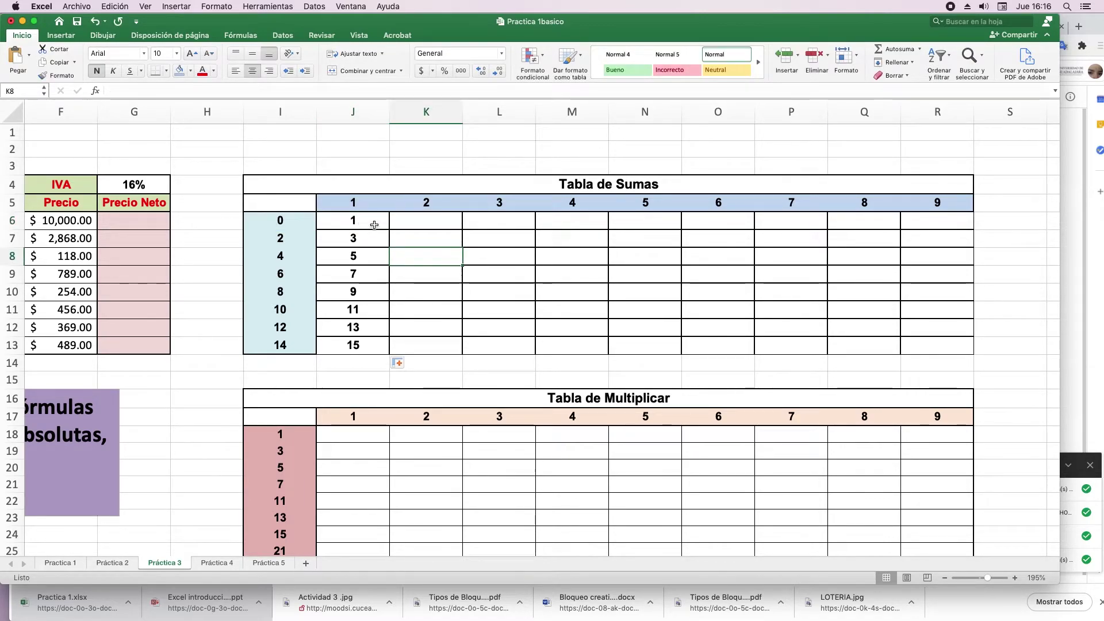
Step: Fill the column J formulas across to column R and inspect the formulas in K6 through R6
mouse_move(370, 222)
left_mouse_down()
mouse_move(390, 358)
mouse_move(961, 359)
left_mouse_up()
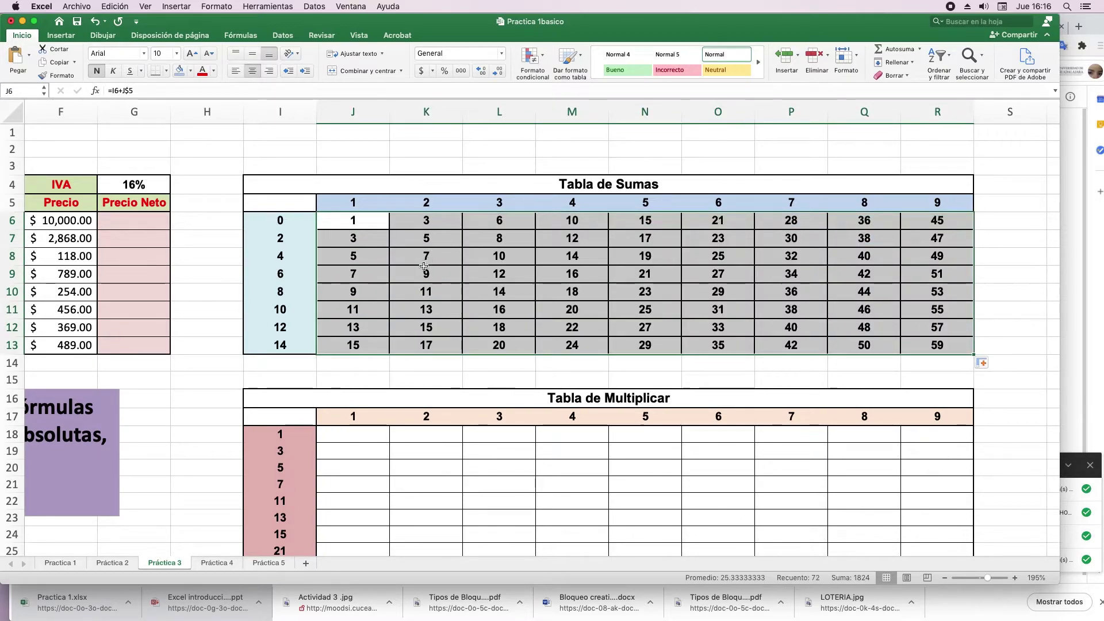
left_click(426, 263)
double_click(439, 225)
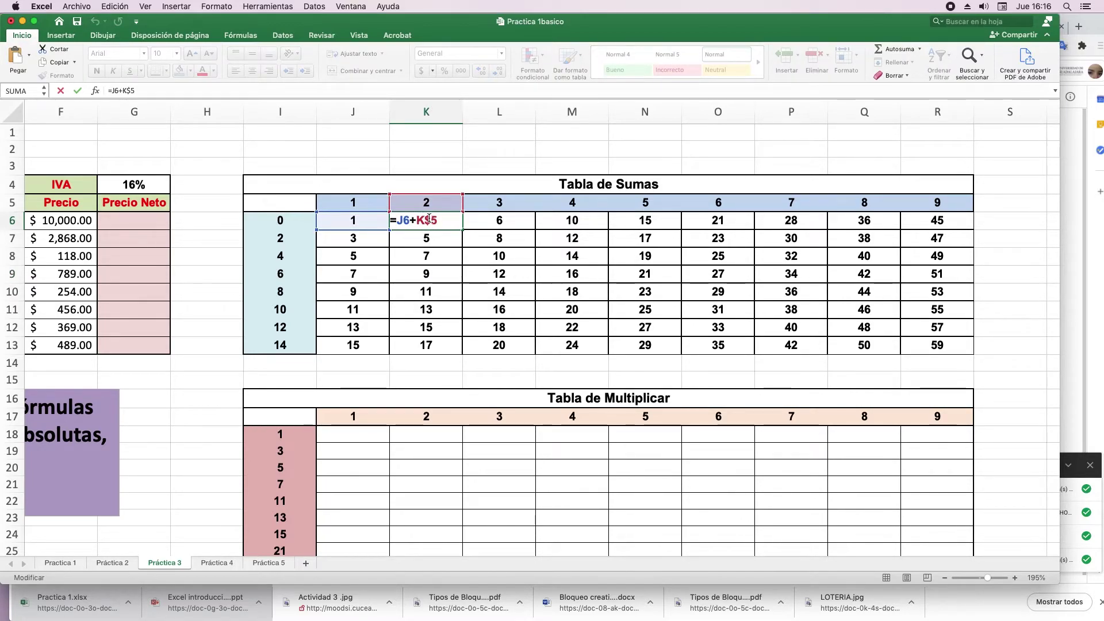
double_click(497, 223)
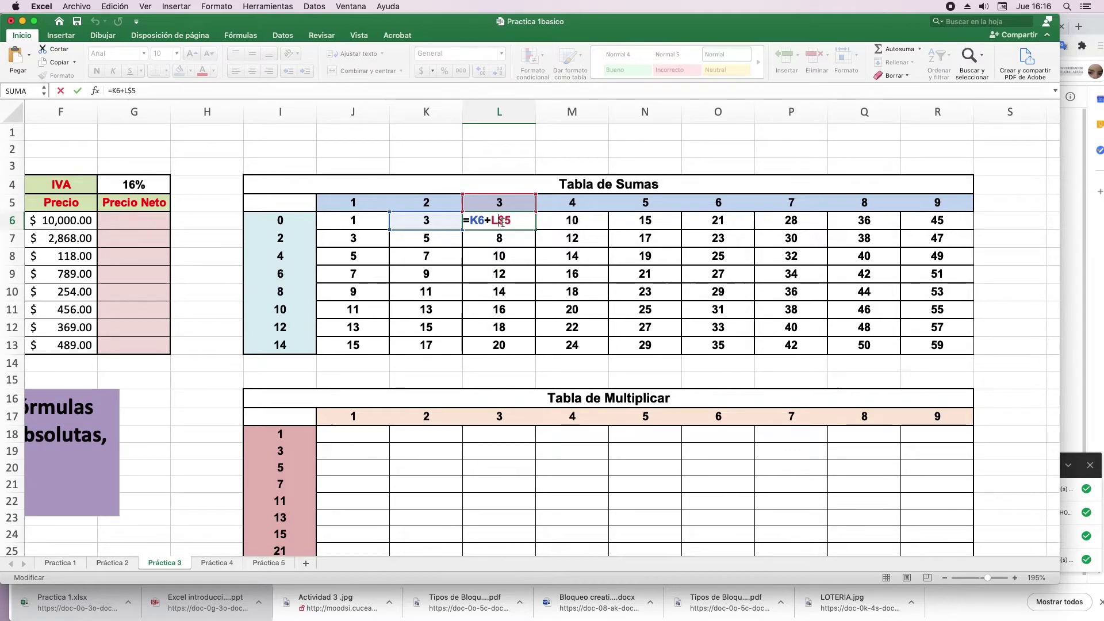
double_click(582, 224)
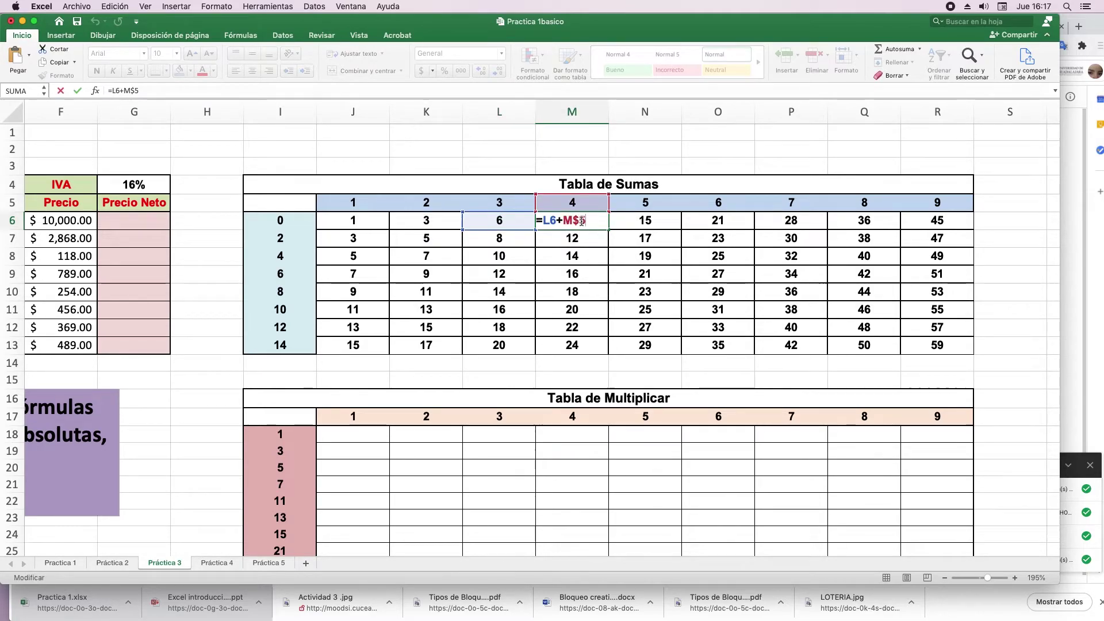
left_click(641, 220)
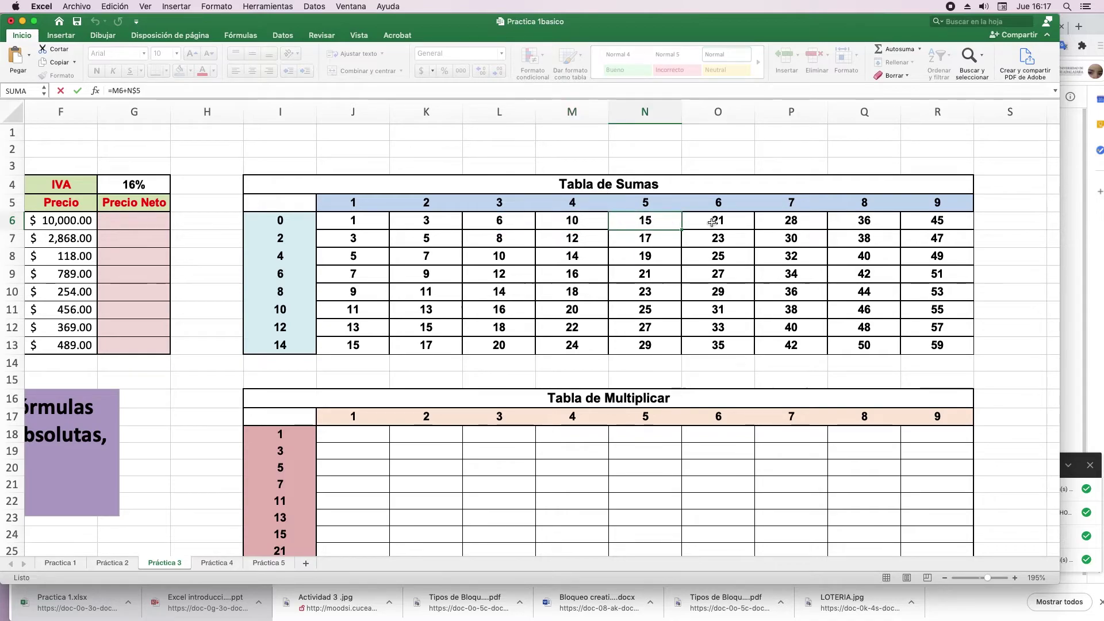
left_click(716, 220)
left_click(793, 221)
double_click(949, 226)
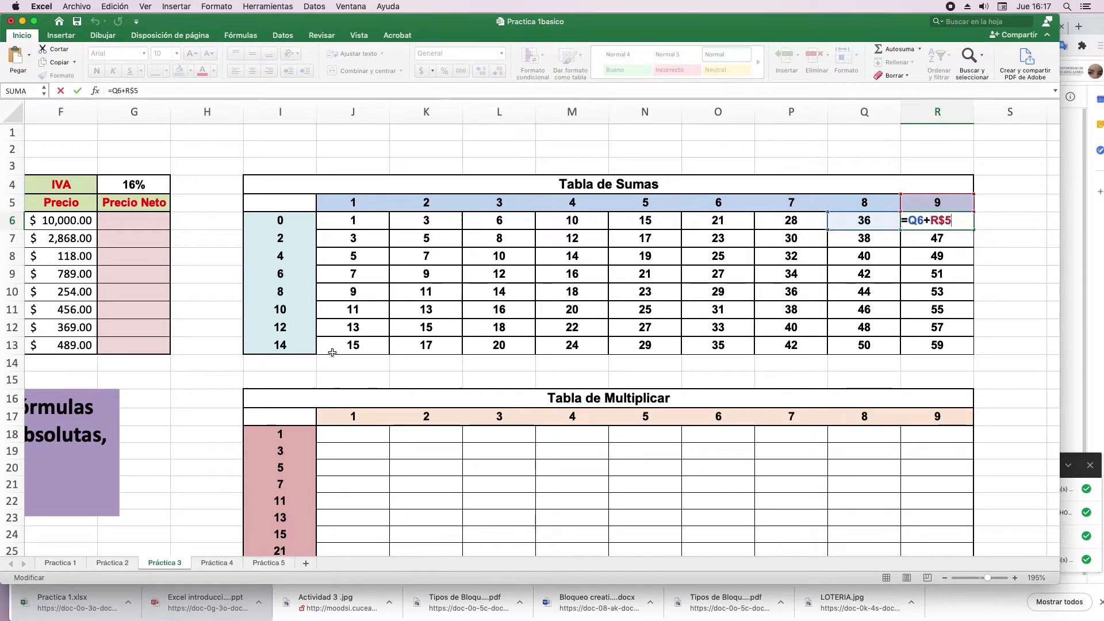
Step: Check the formulas in J13 and R13 and the header values in R5 and I13
left_click(354, 345)
left_click(945, 343)
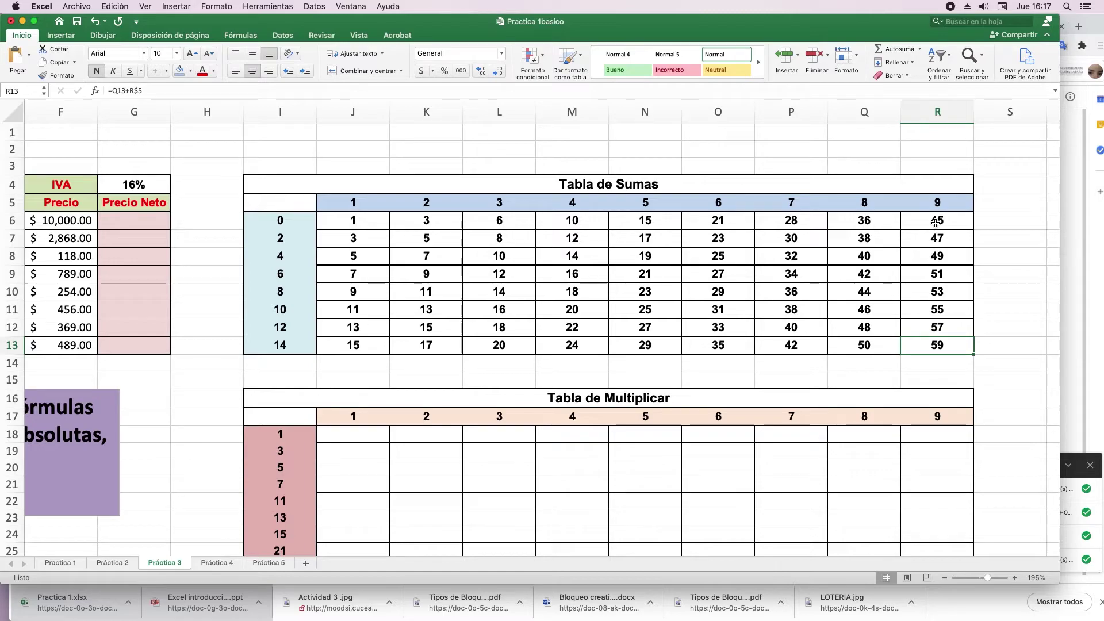
left_click(938, 203)
left_click(275, 352)
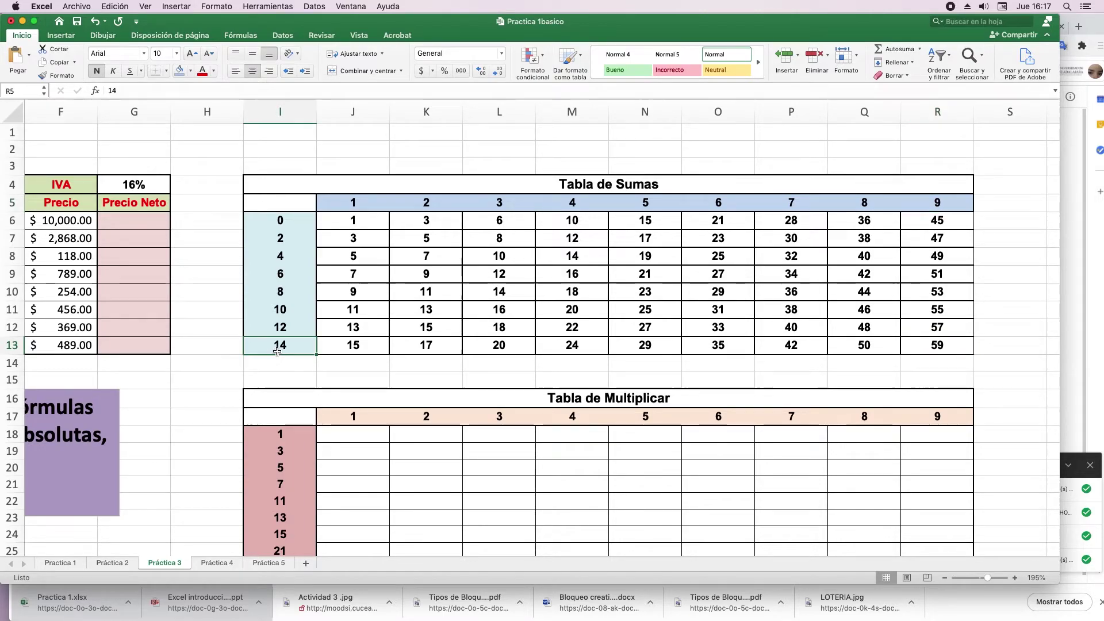
Step: Walk through R13's formula, pointing out Q13 and the row-locked R$5, without changing it
double_click(957, 346)
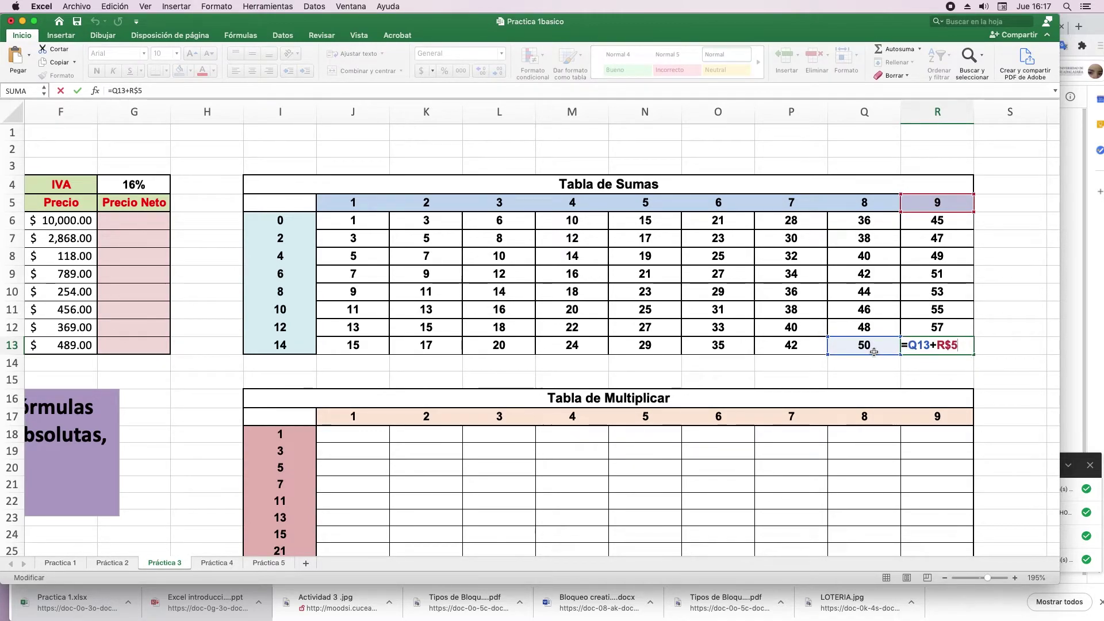
double_click(922, 346)
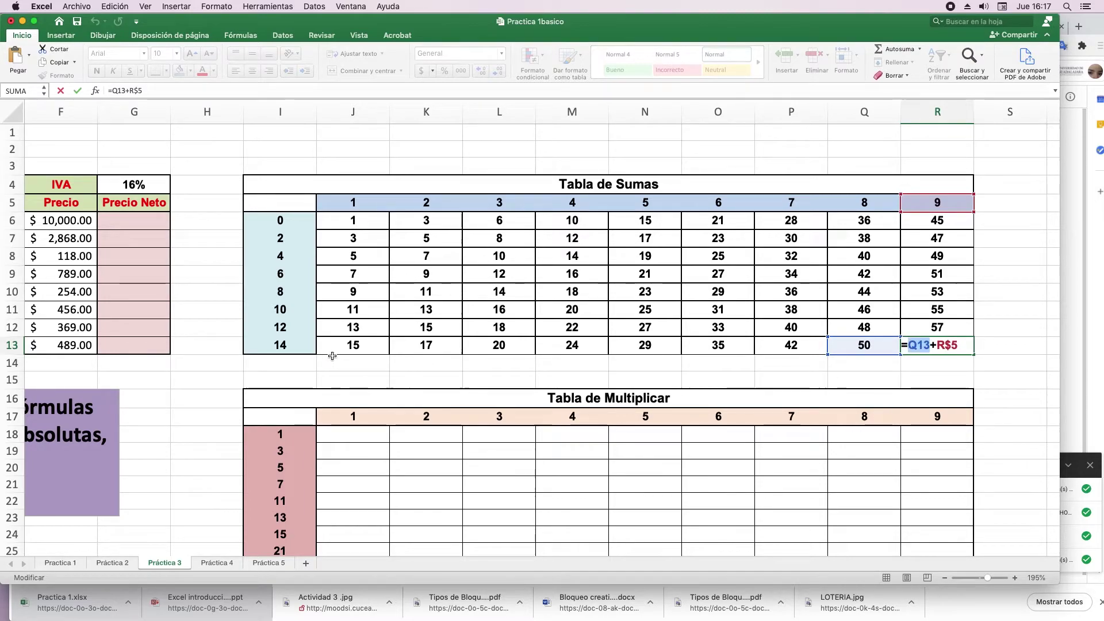
left_click_drag(958, 346, 944, 345)
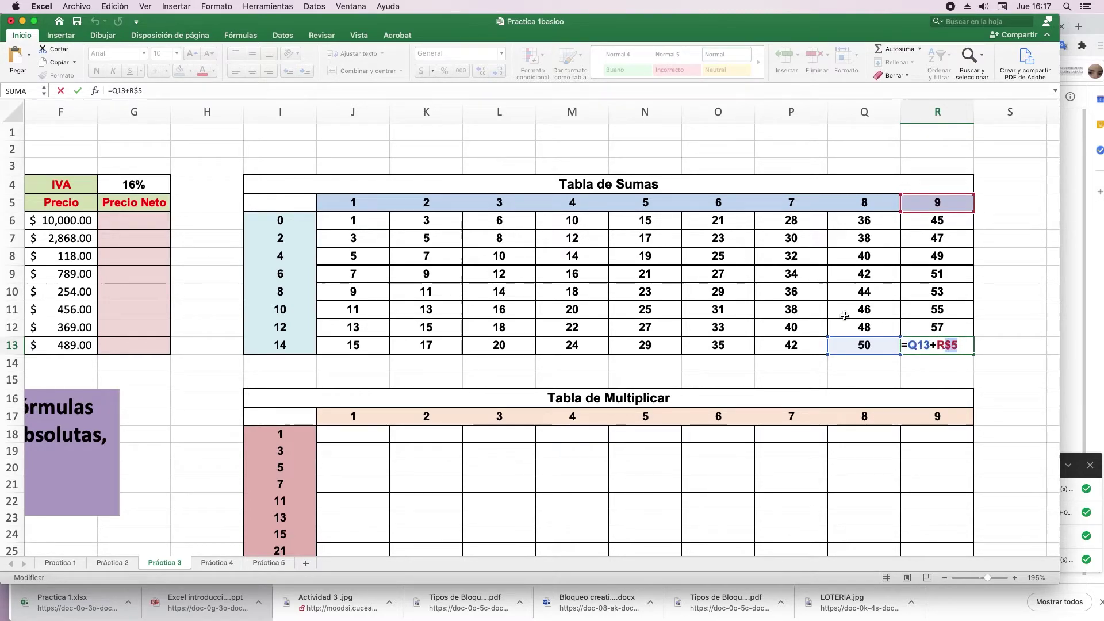
key("Return")
Step: Open J6 and apply F4 to its I6 reference, making it I$6
double_click(356, 219)
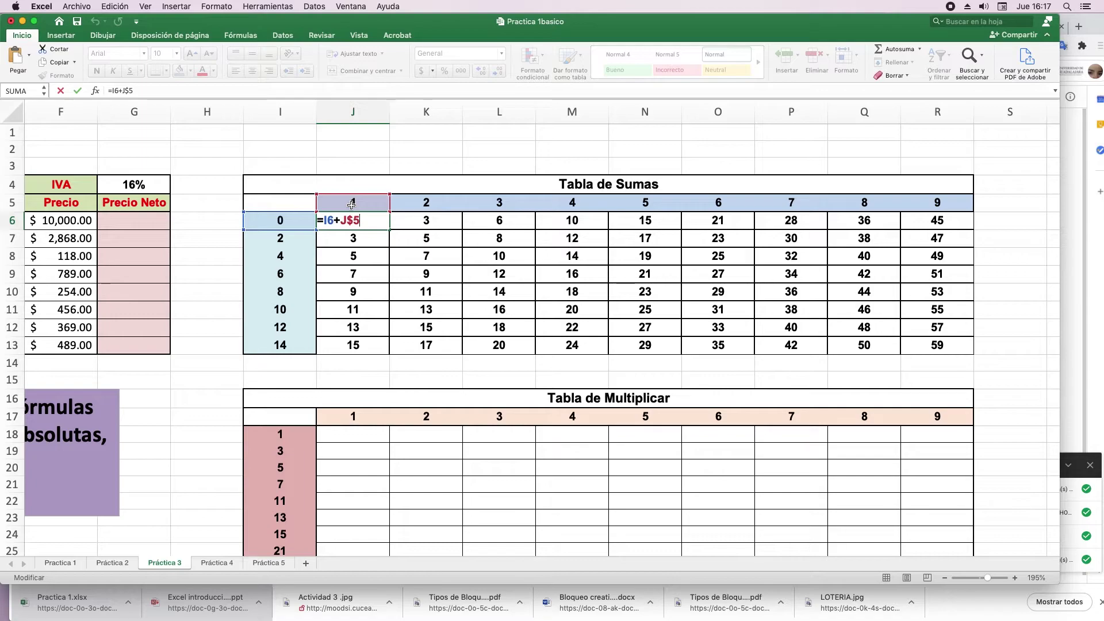
left_click_drag(334, 220, 325, 220)
key("F4")
key("F4")
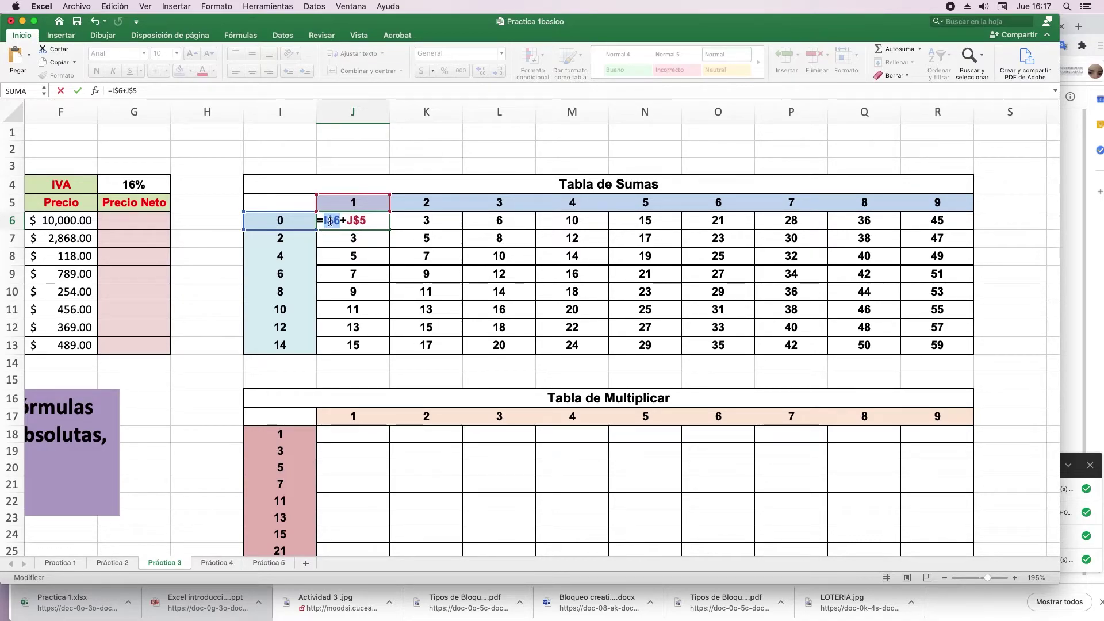
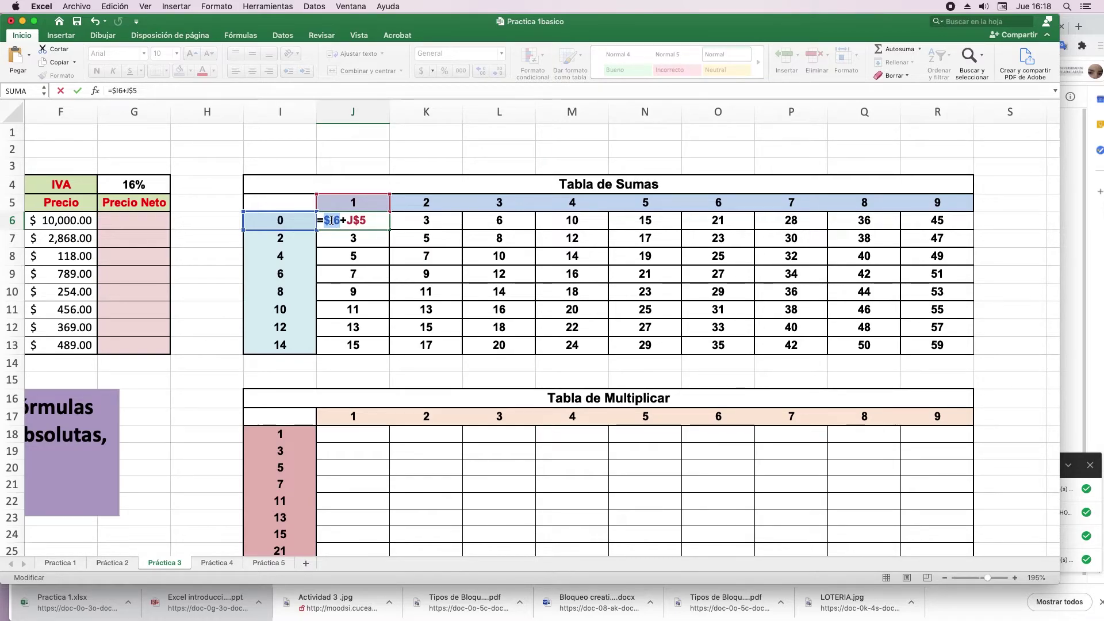
Step: Enter =$I6+J$5 in J6 and fill it down to row 13 and across to column R
key("Return")
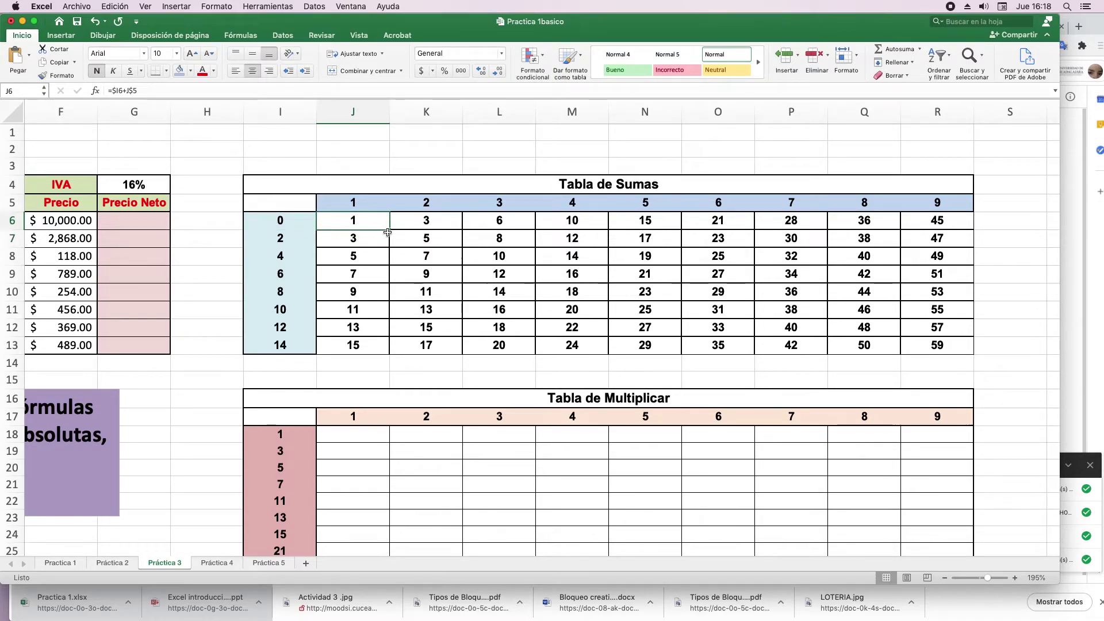
left_click_drag(390, 230, 368, 345)
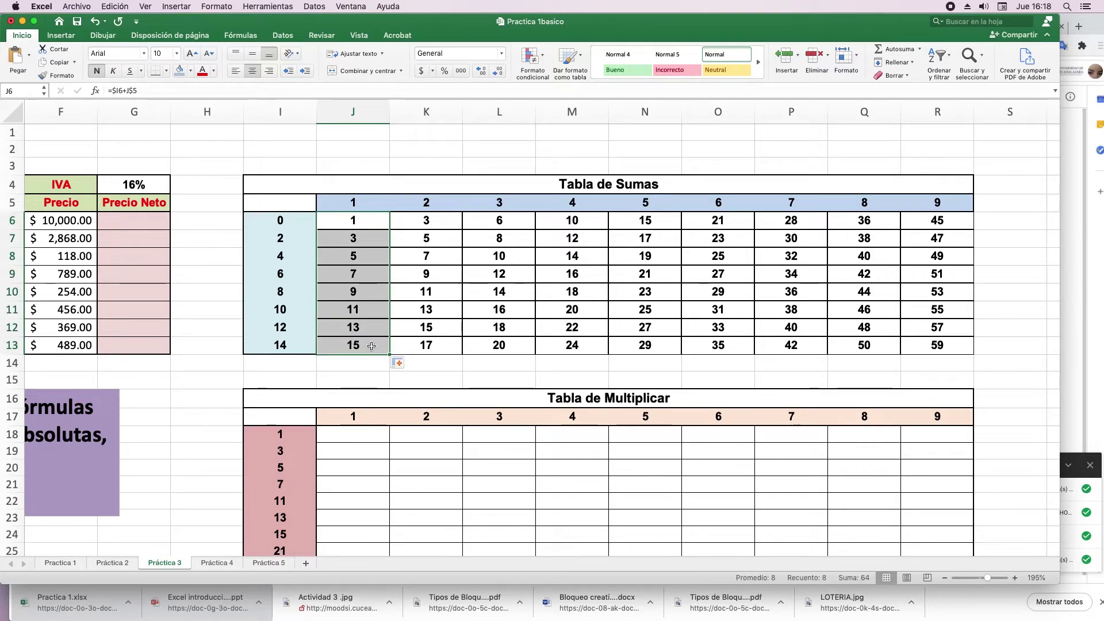
left_click(367, 359)
left_click_drag(358, 219, 368, 348)
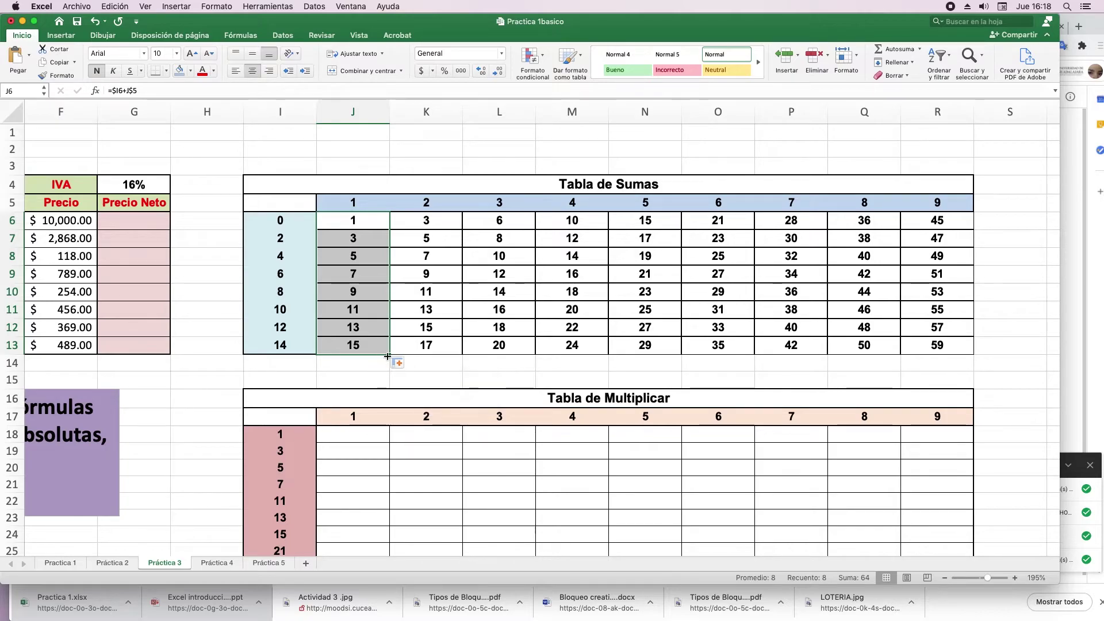
left_click_drag(422, 346, 943, 354)
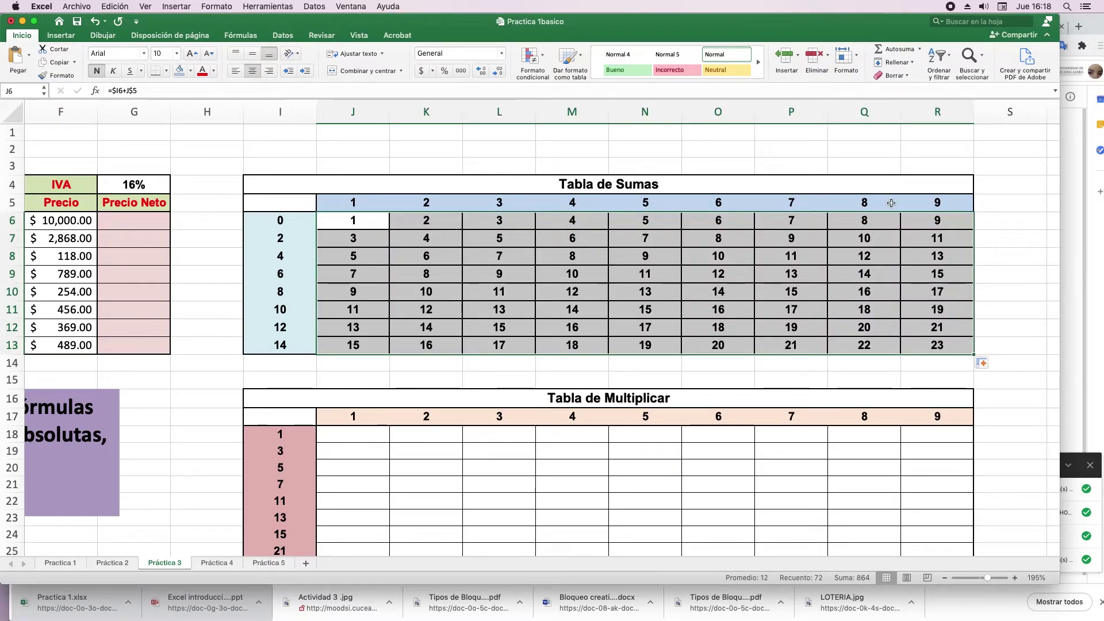
left_click(946, 380)
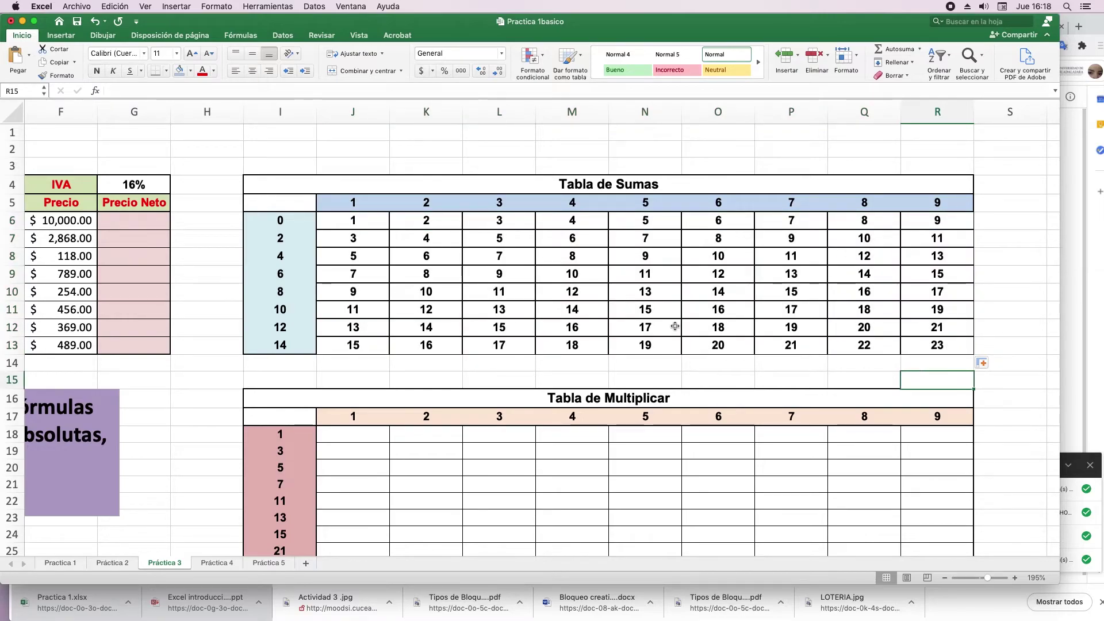
Step: Check the copied sum formula in L6, then switch to the Práctica 4 sheet
scroll(675, 326, "down", 5)
scroll(674, 326, "down", 1)
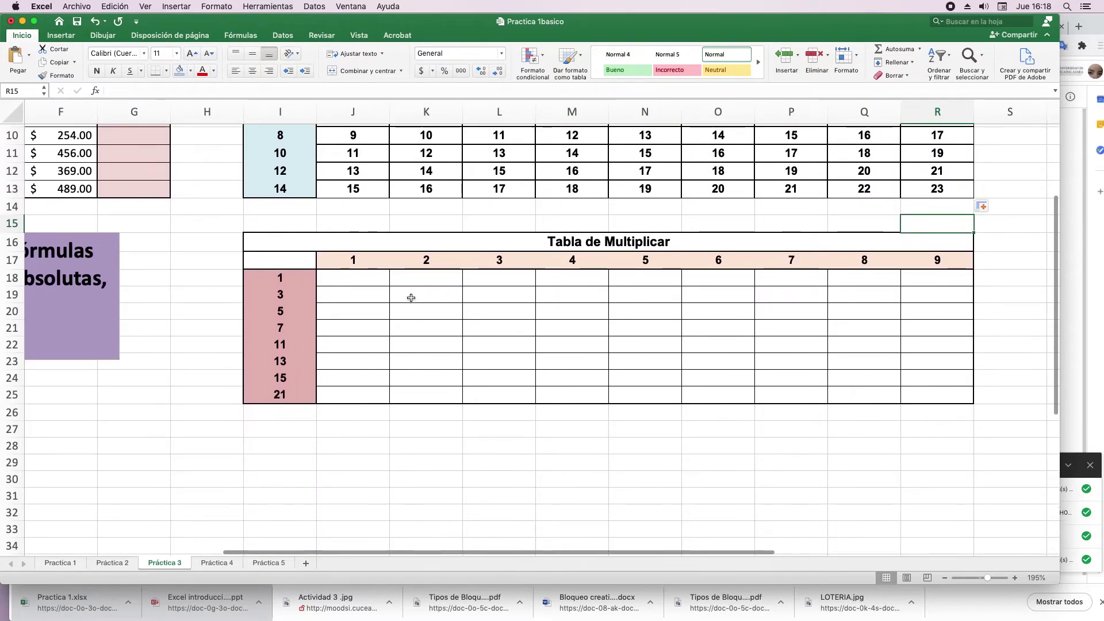
left_click(361, 280)
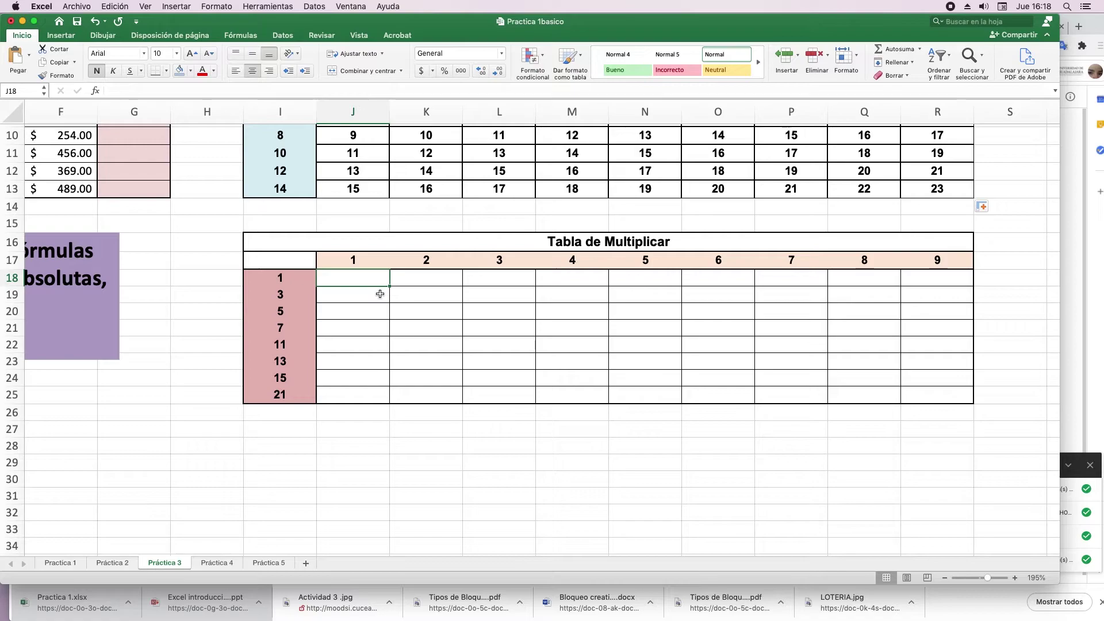
scroll(411, 261, "up", 8)
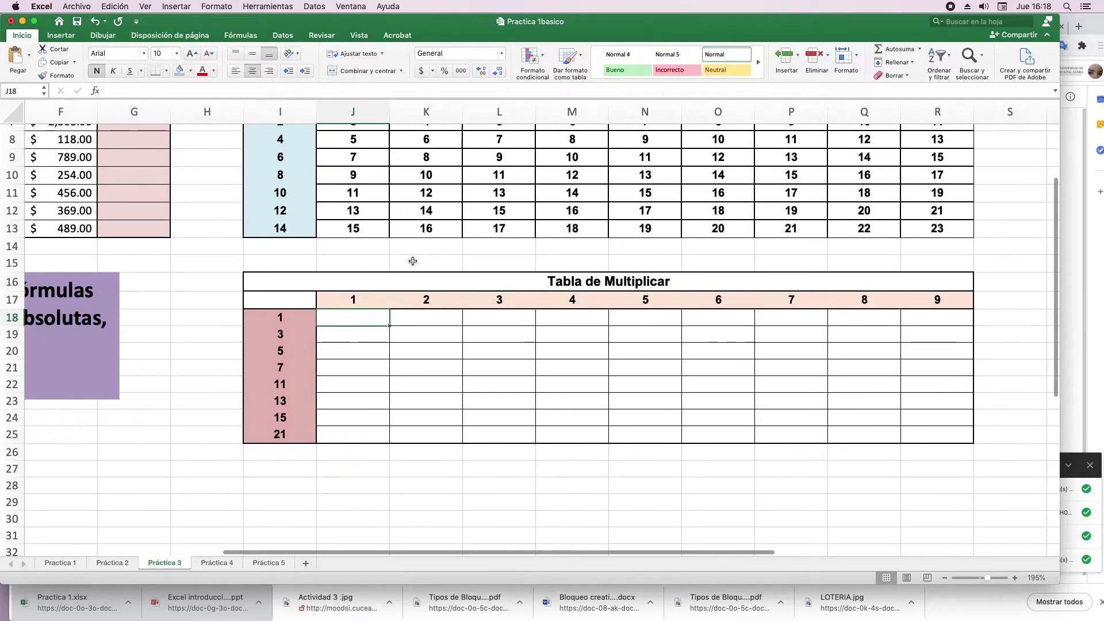
left_click(495, 210)
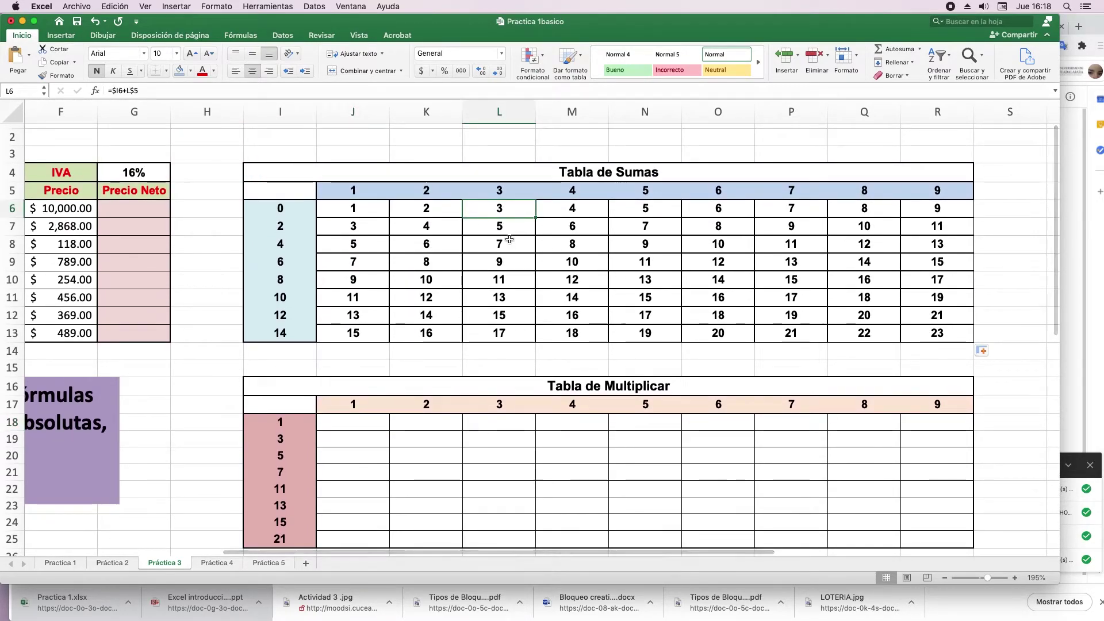
scroll(506, 236, "down", 5)
scroll(506, 236, "down", 7)
left_click(217, 563)
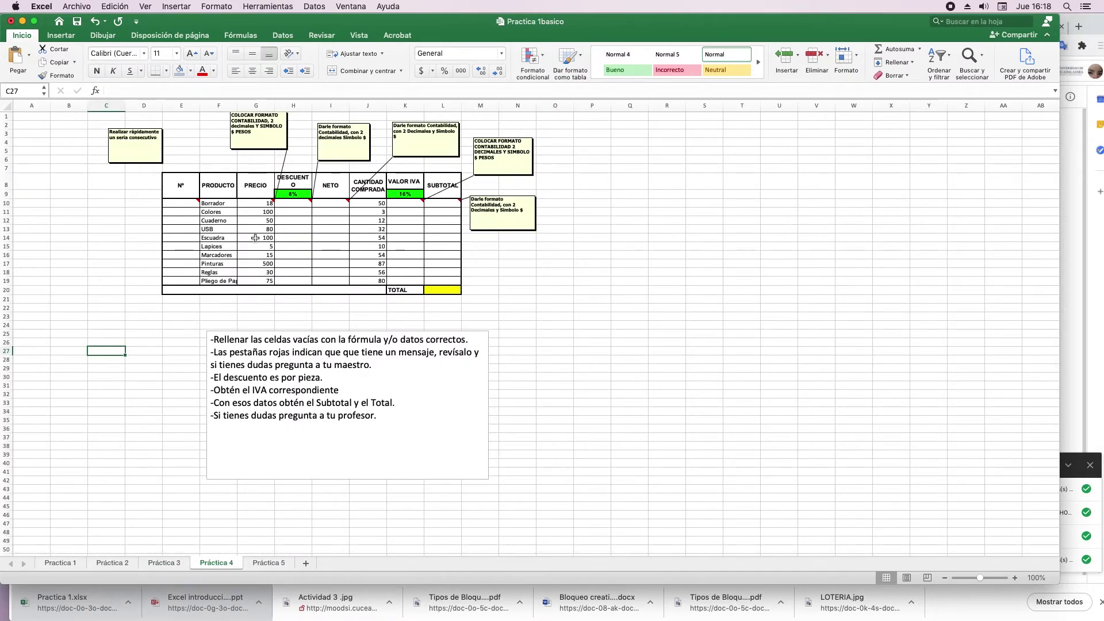
Step: Enter the student's two surnames in cell C10 of Práctica 4
left_click(192, 201)
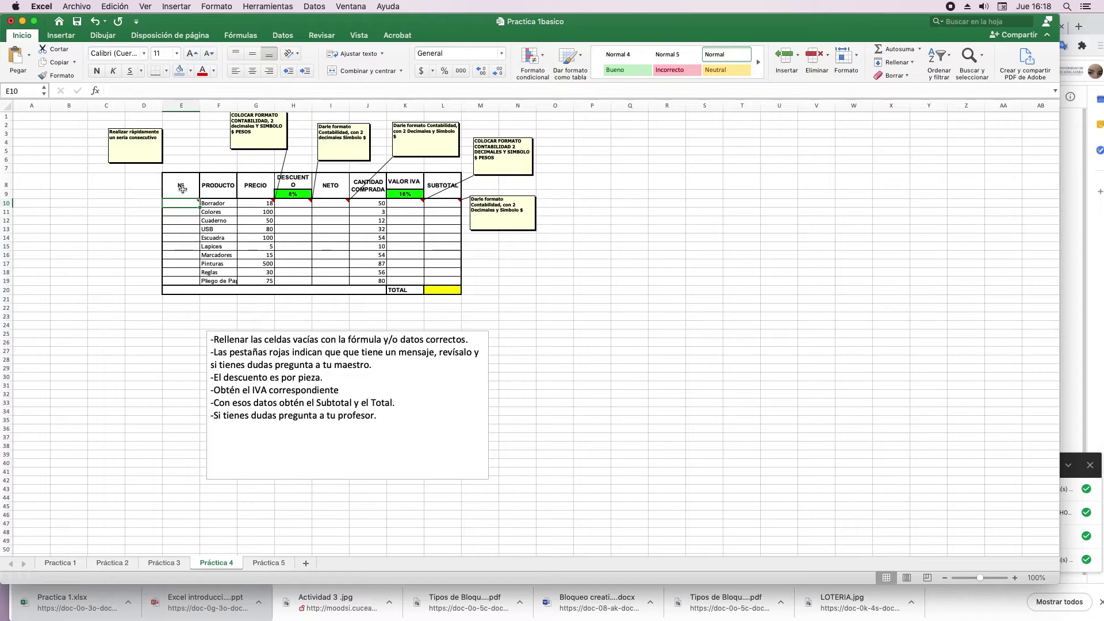
left_click(183, 188)
left_click(181, 203)
left_click(112, 205)
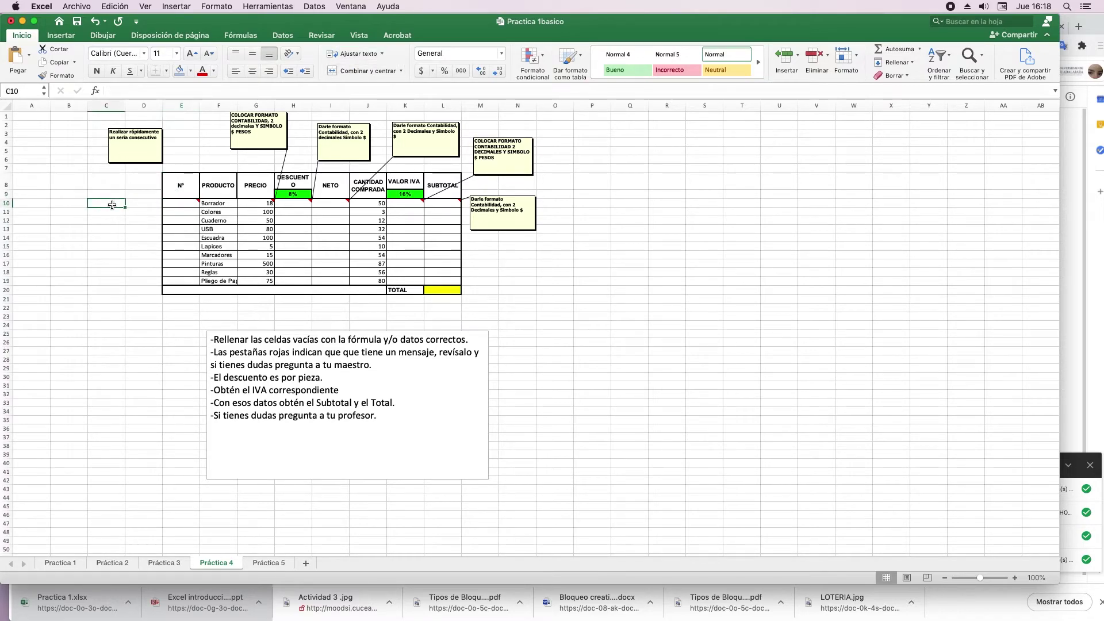
type("GOMEZ")
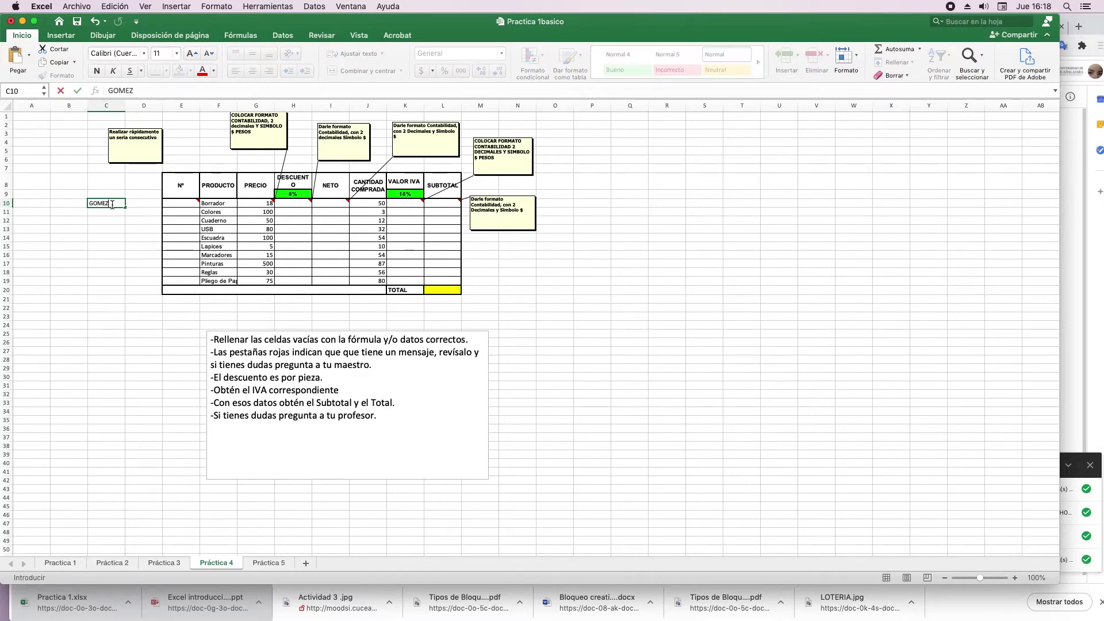
type(" PERE")
key("super")
key("super+z")
key("Return")
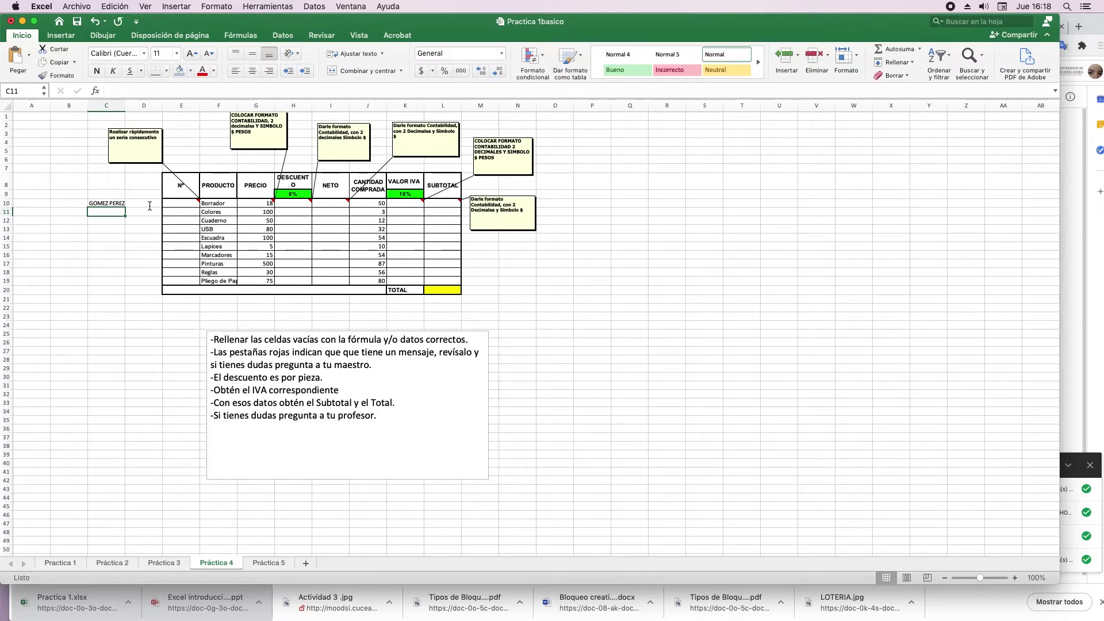
left_click(181, 204)
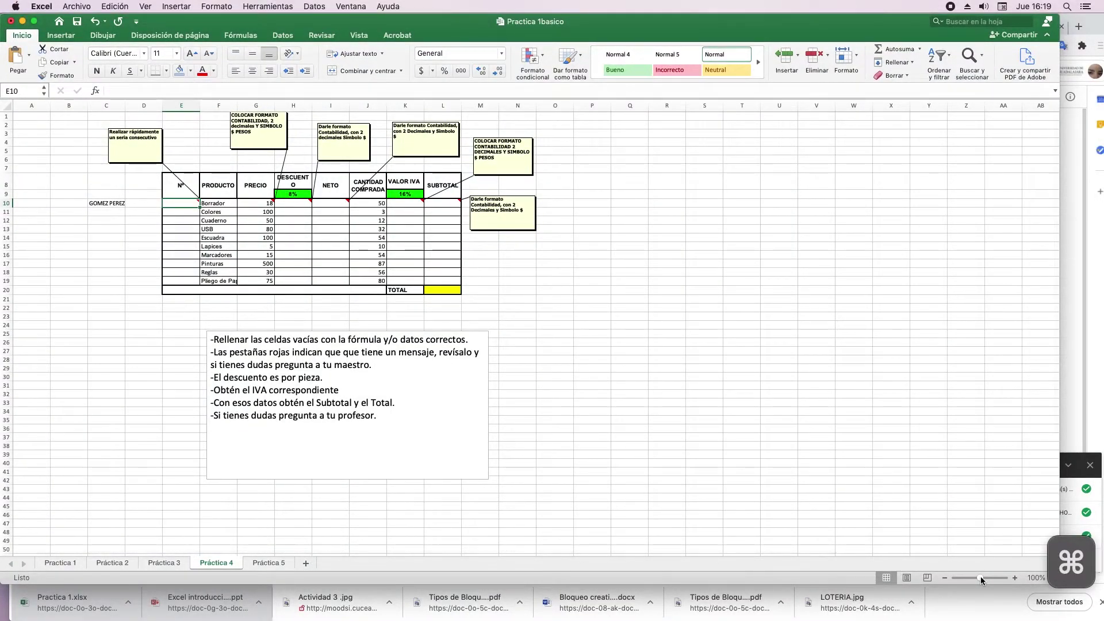
left_click_drag(982, 581, 988, 578)
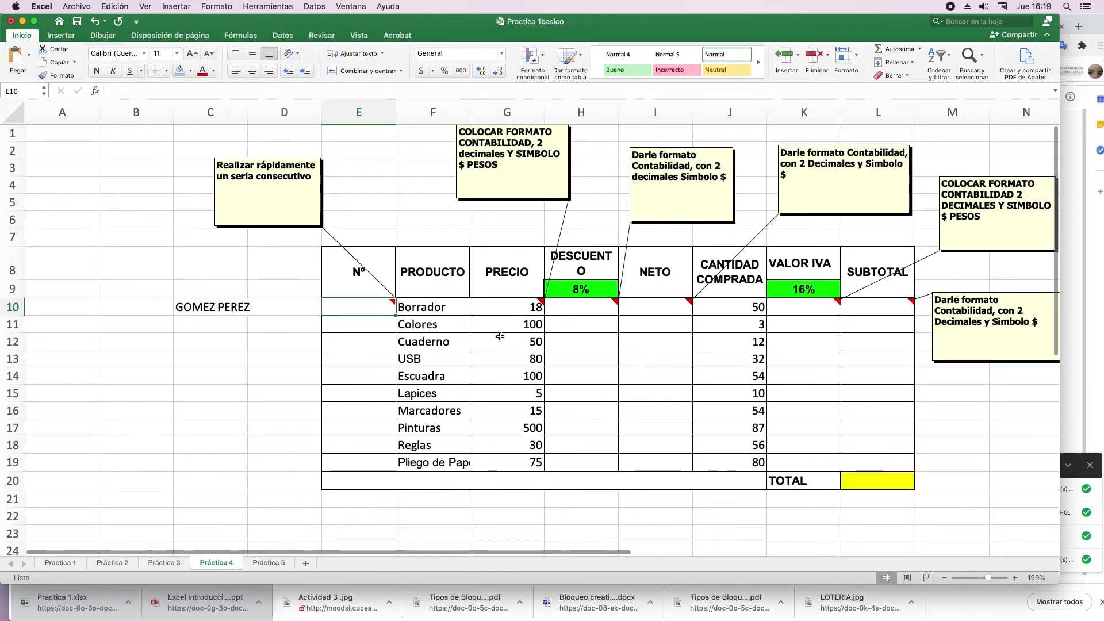
Step: Correct the code in E10 to GOPE1 and erase the wrongly filled codes in E11:E19
double_click(356, 306)
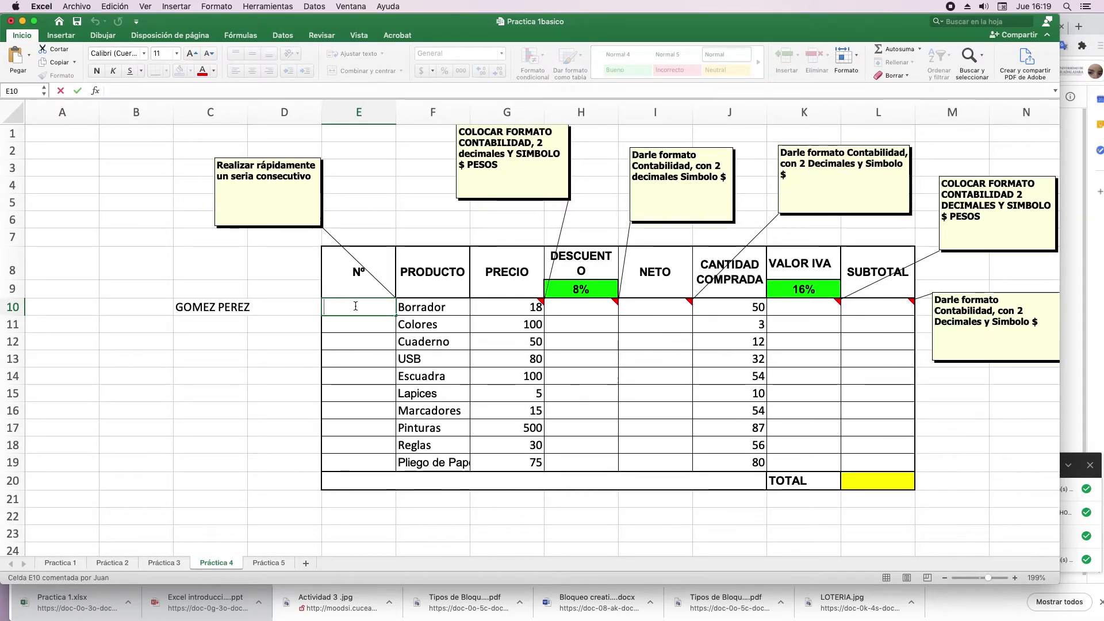
type("GOPA1")
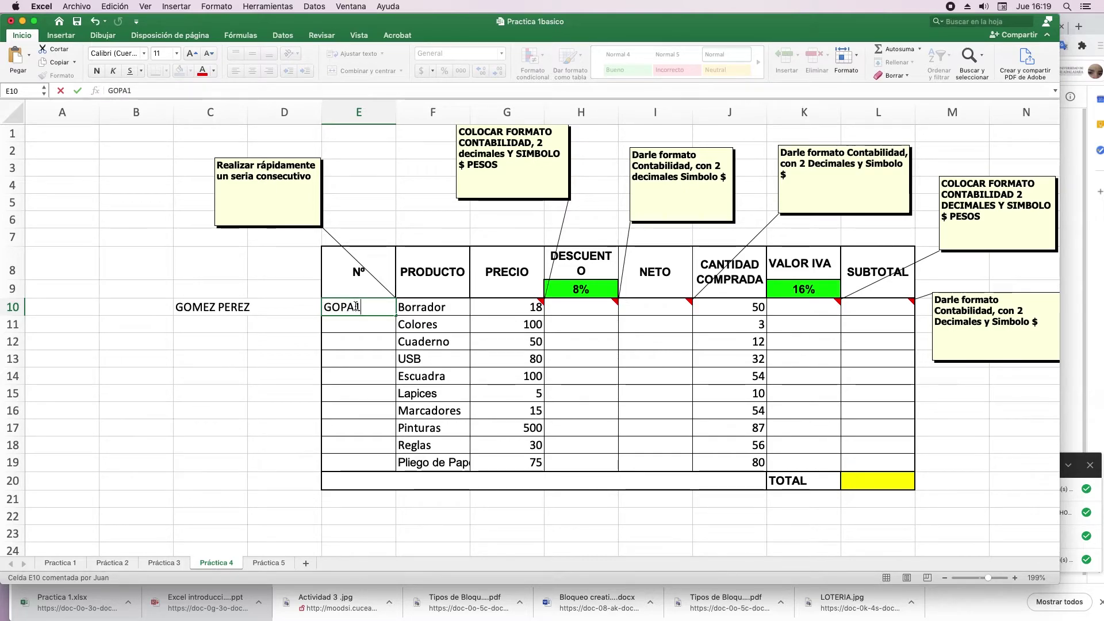
left_click(356, 306)
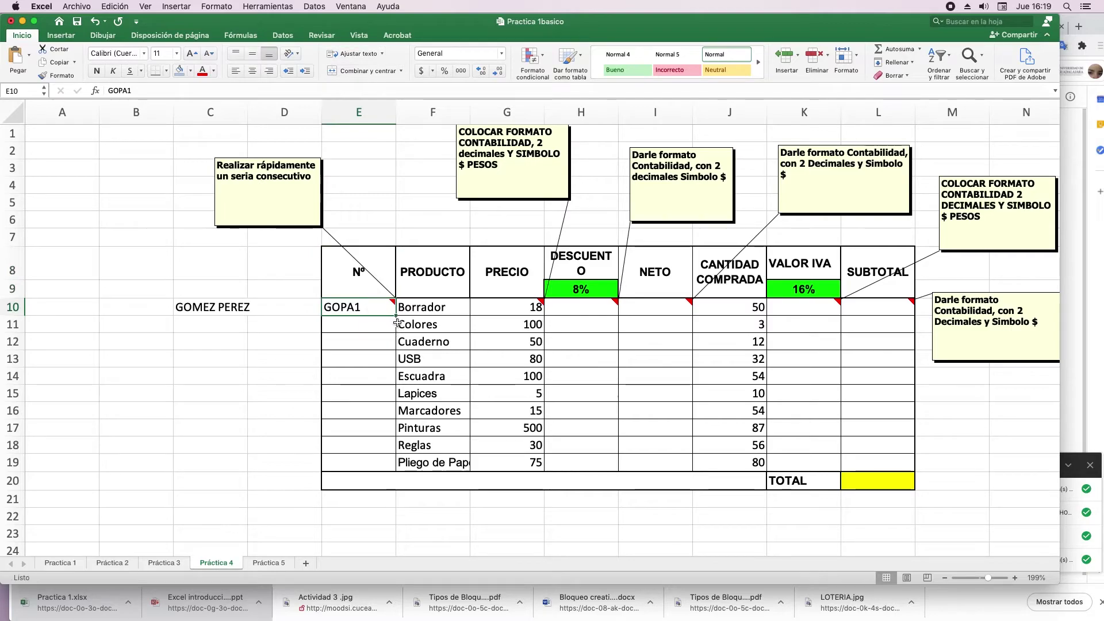
left_click_drag(397, 322, 394, 467)
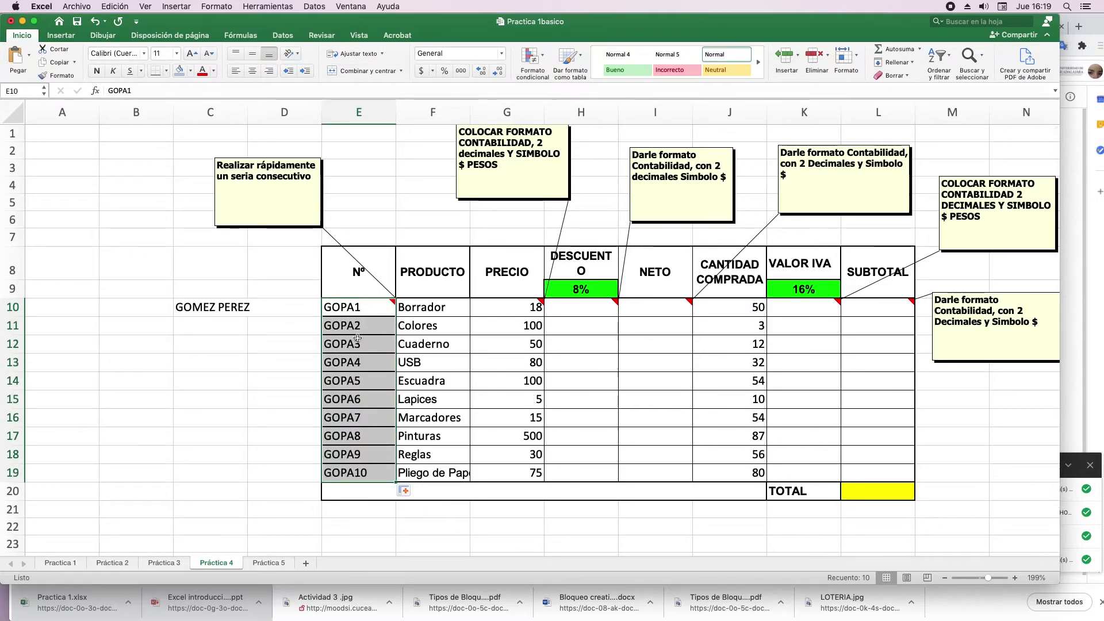
double_click(185, 307)
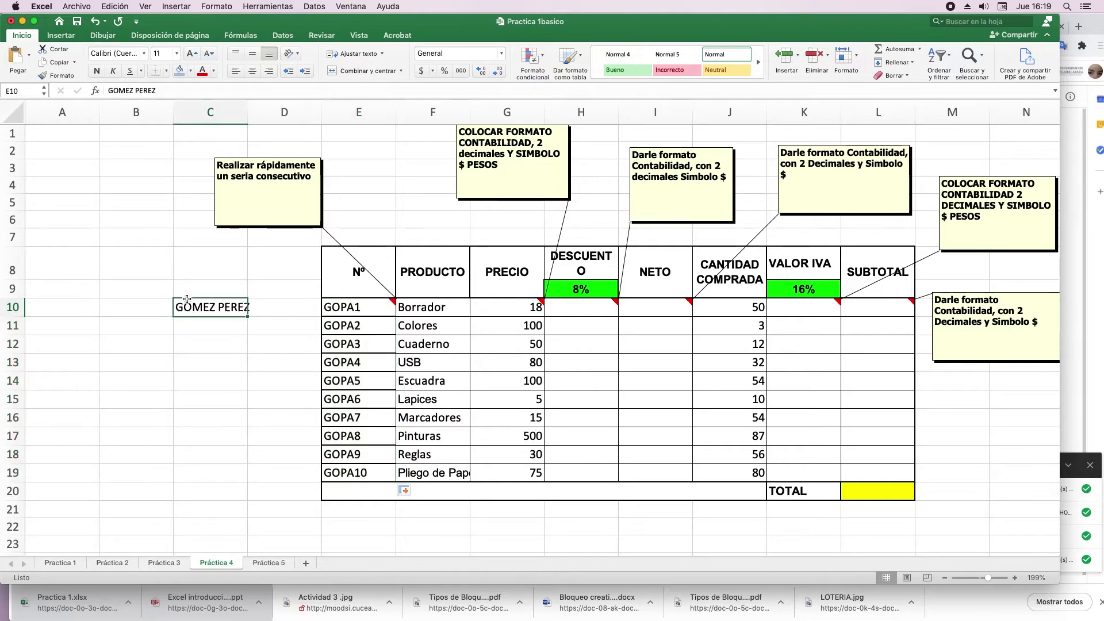
left_click_drag(230, 307, 219, 307)
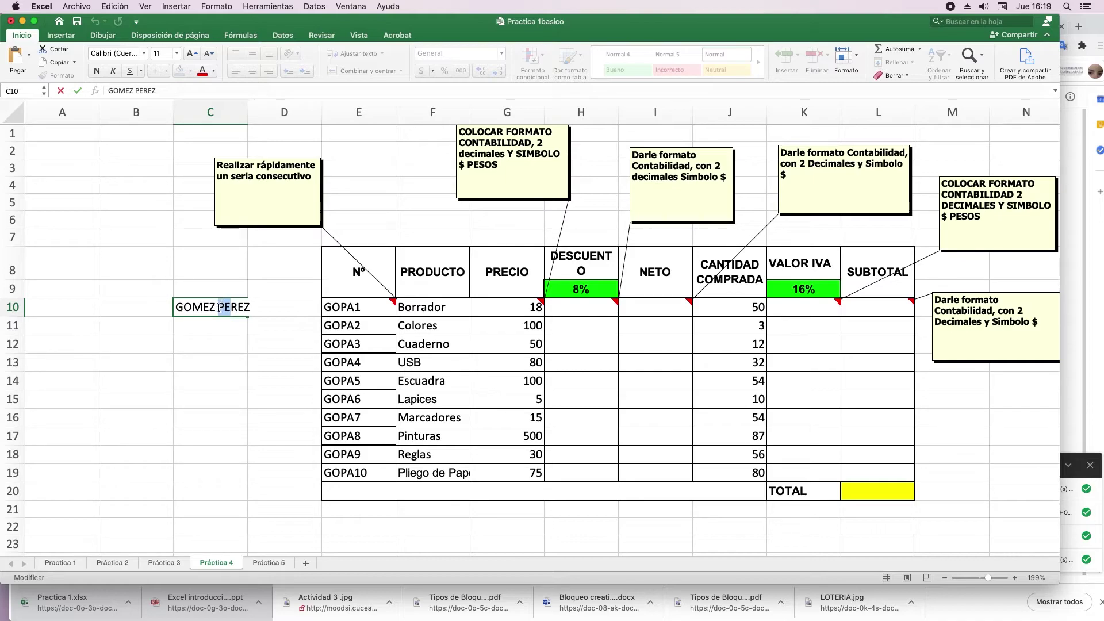
left_click(346, 307)
key("BackSpace")
type("E")
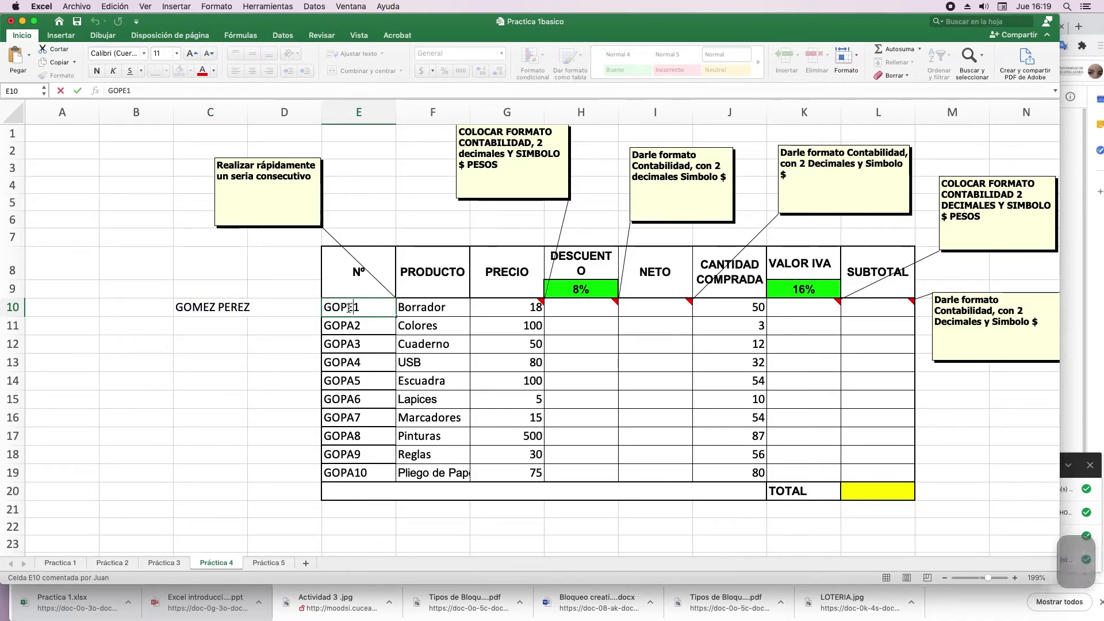
left_click_drag(347, 326, 357, 471)
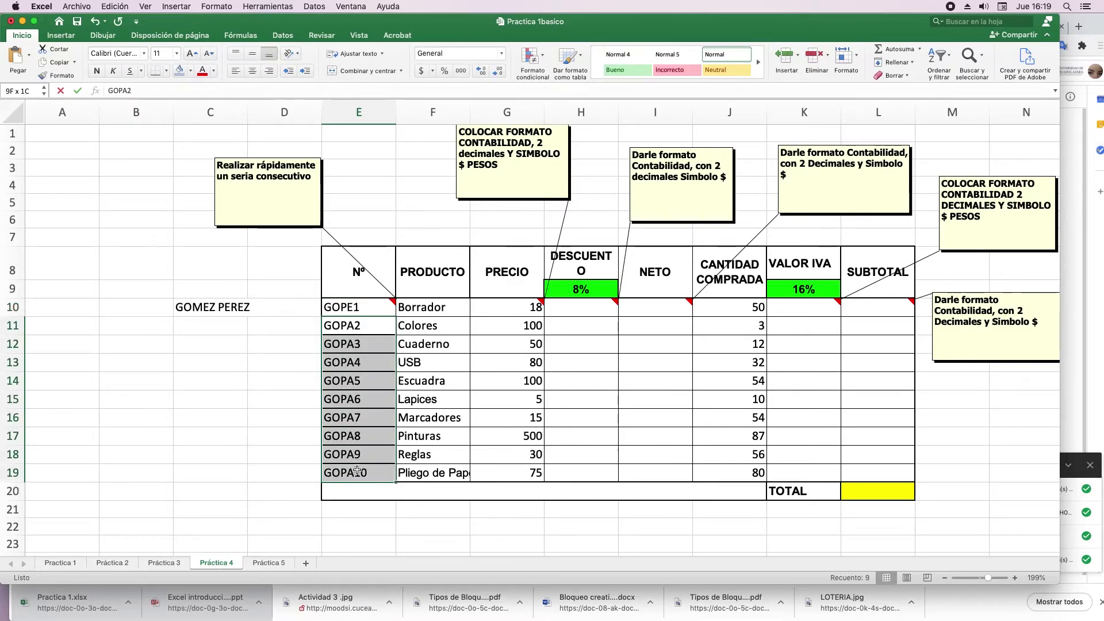
key("Delete")
key("Return")
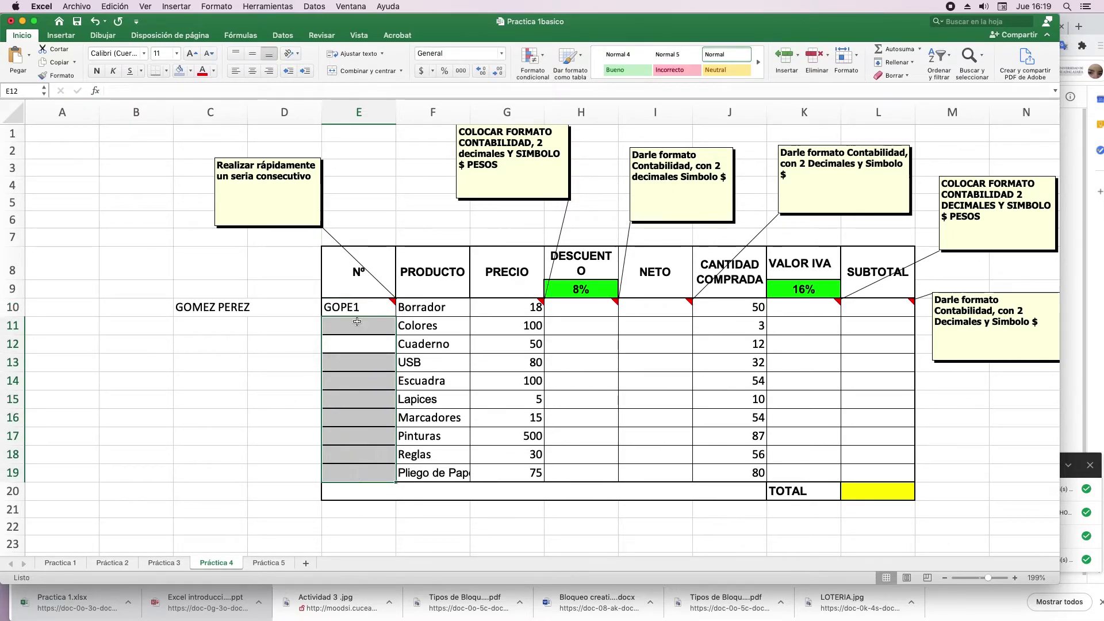
Step: Fill the series GOPE2 through GOPE10 down E11:E19
left_click(360, 307)
left_click_drag(396, 315, 384, 473)
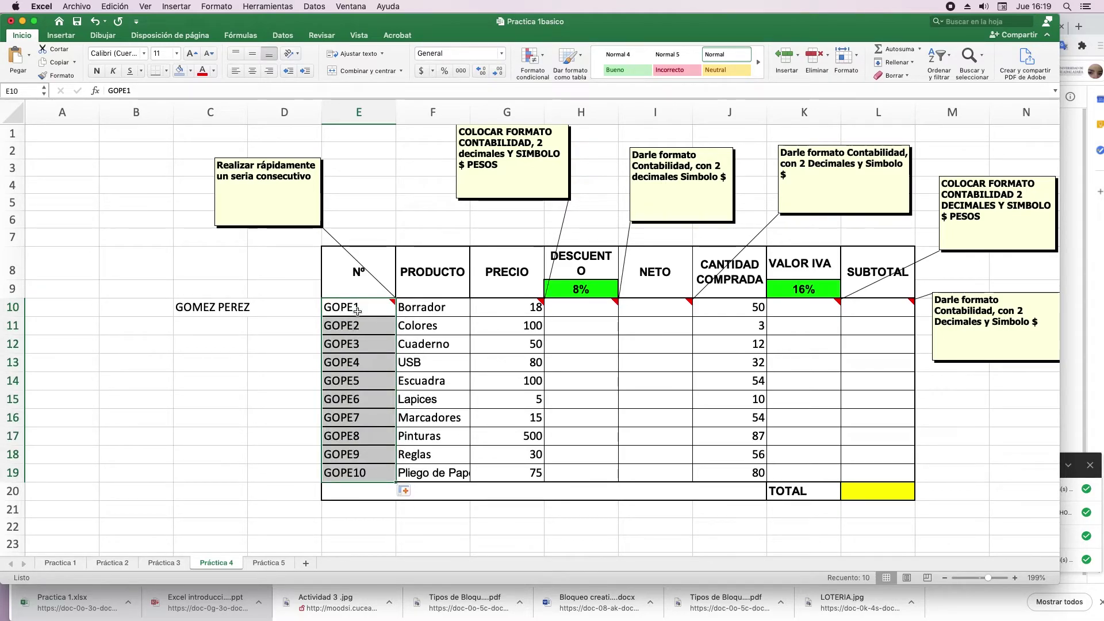
left_click(358, 474)
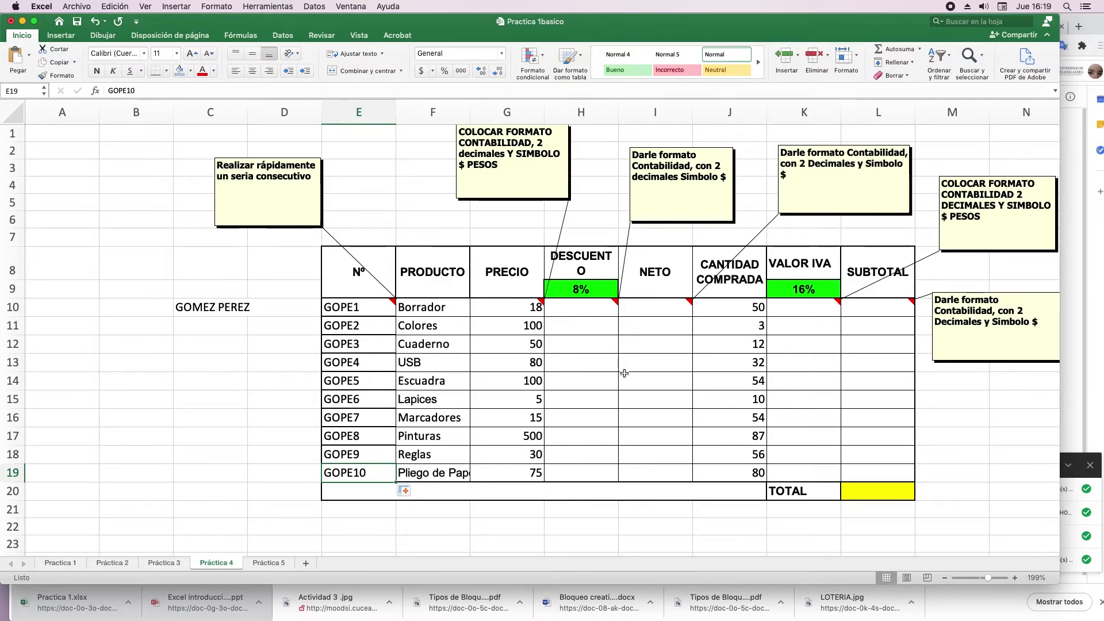
left_click(630, 347)
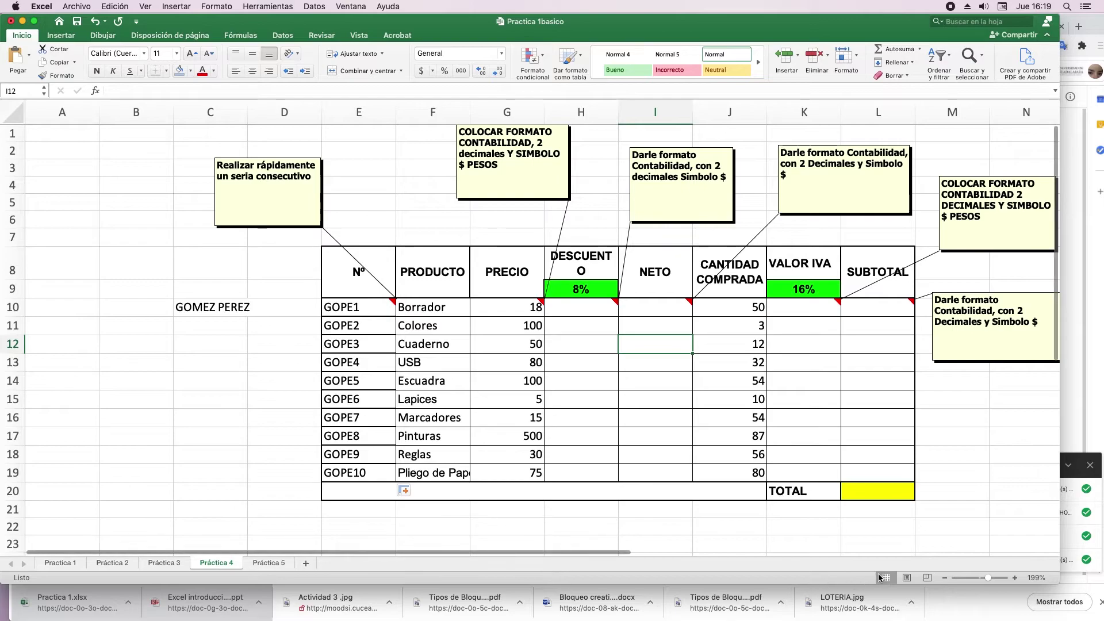
Step: Apply Contabilidad accounting format to the PRECIO prices in G10:G19
left_click_drag(581, 555, 673, 555)
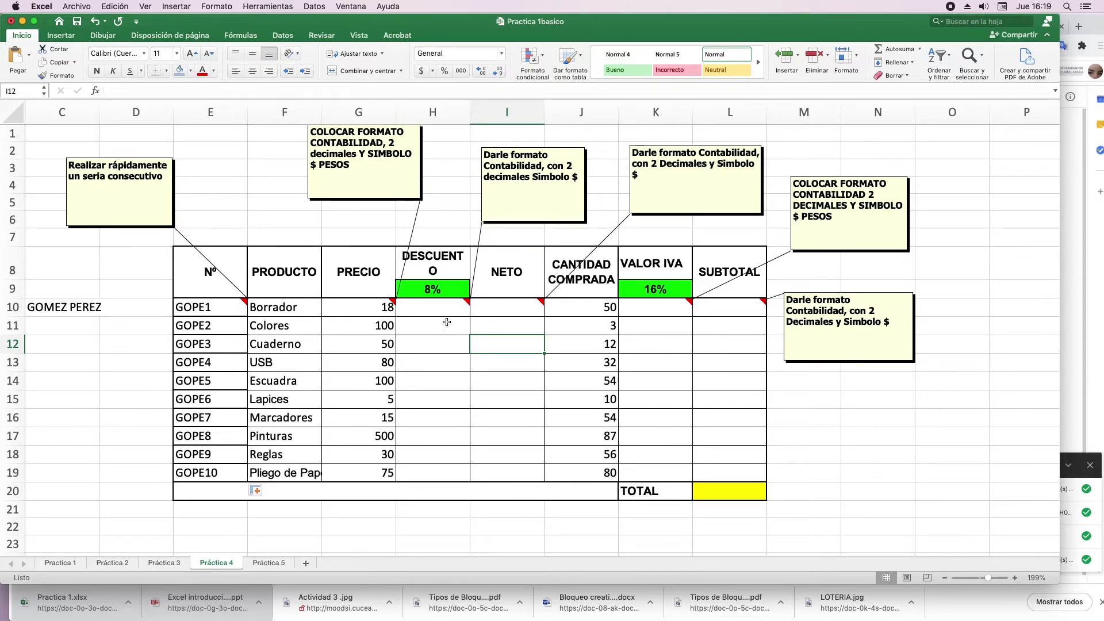
left_click(378, 175)
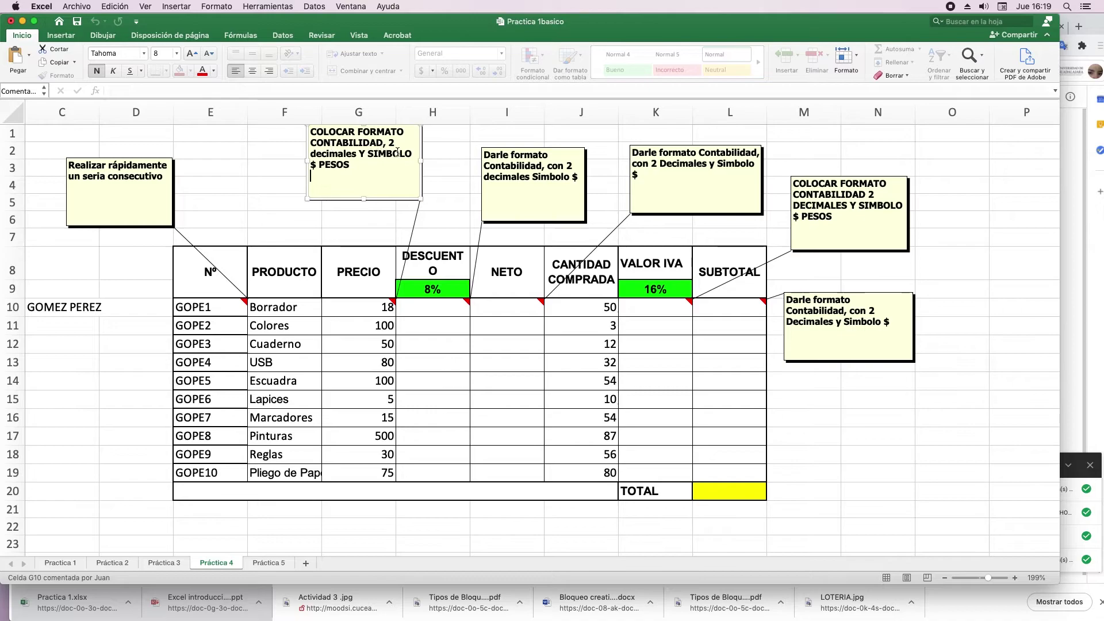
left_click_drag(366, 306, 363, 478)
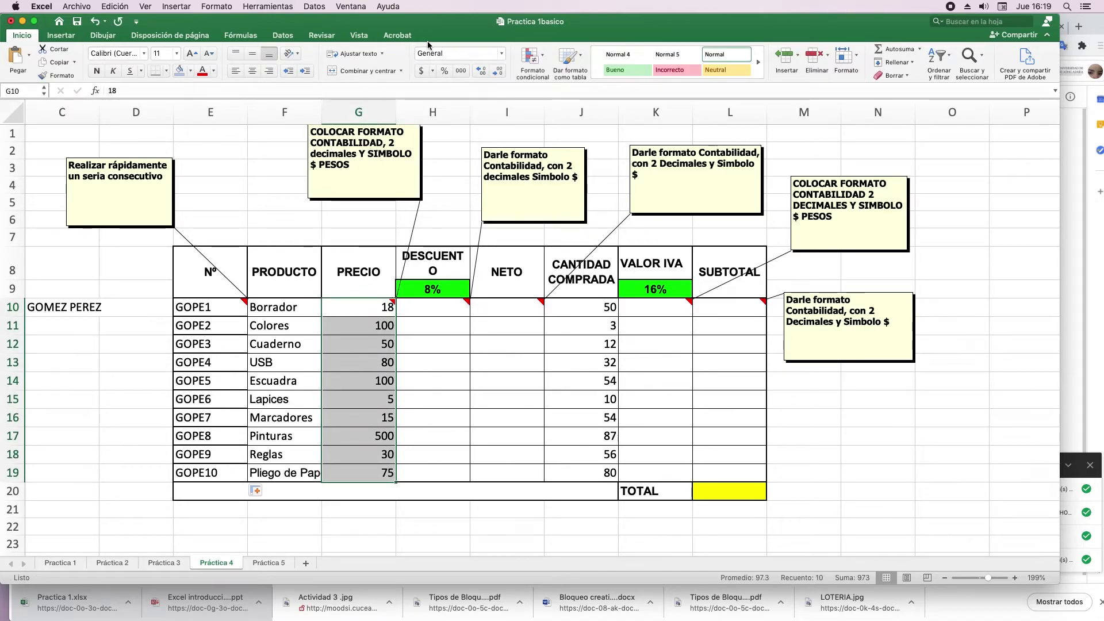
left_click(502, 54)
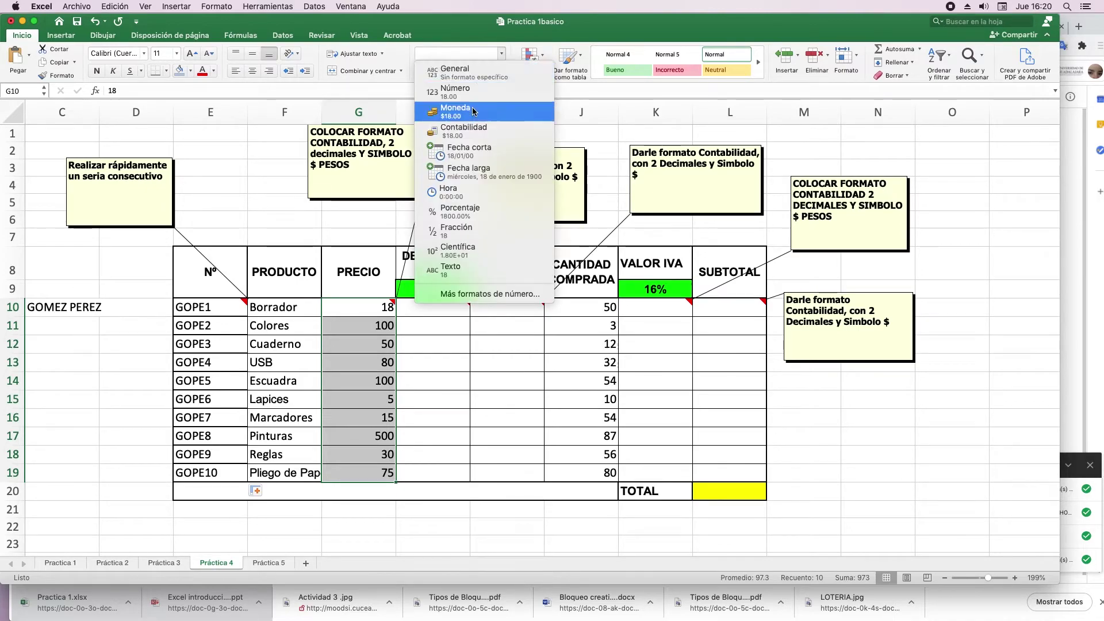
left_click(464, 130)
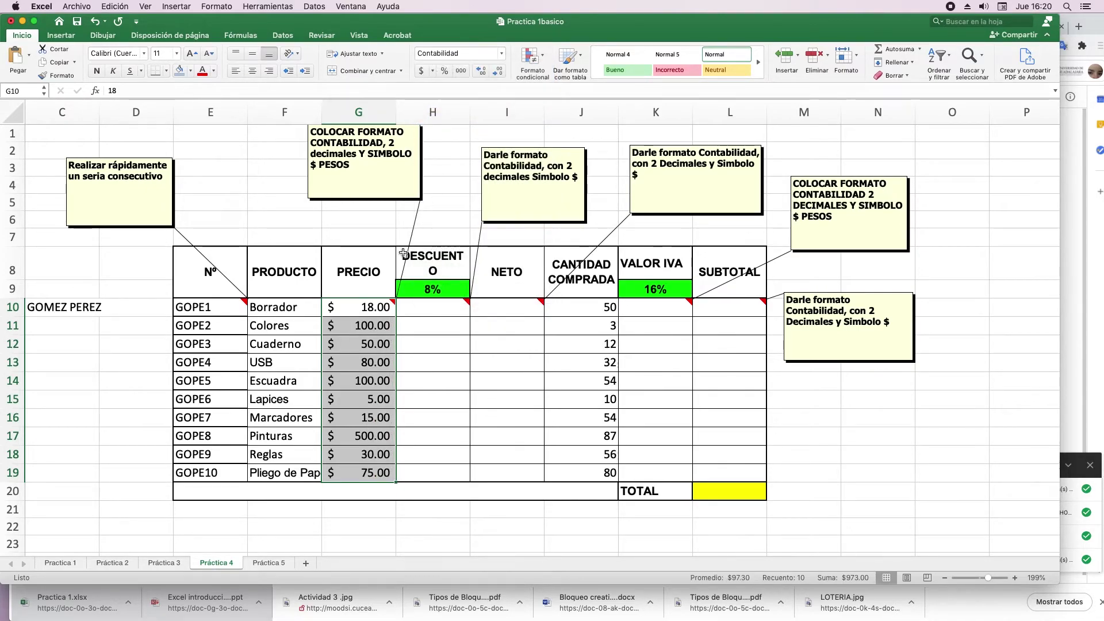
left_click(330, 309)
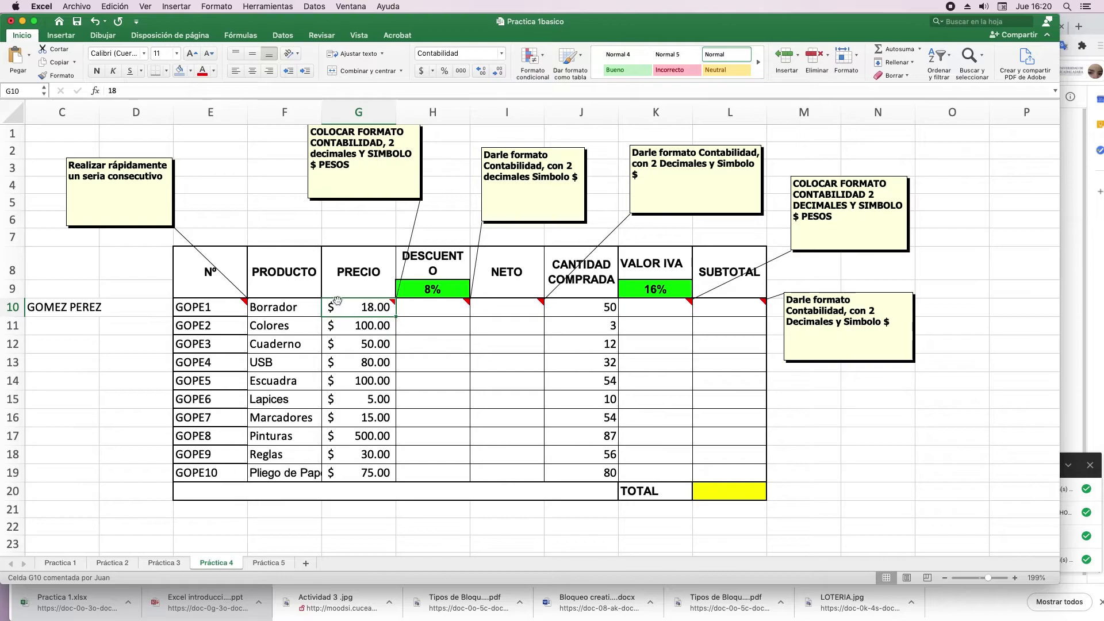
Step: Select the DESCUENTO cells H10:H19 to format them as accounting
left_click(561, 167)
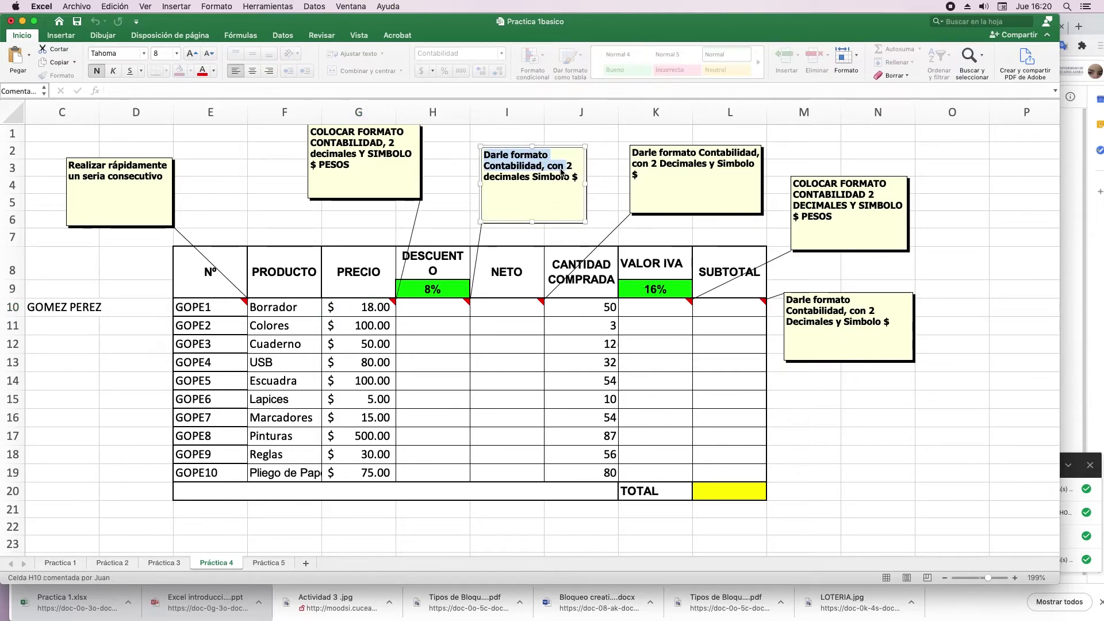
left_click(577, 177)
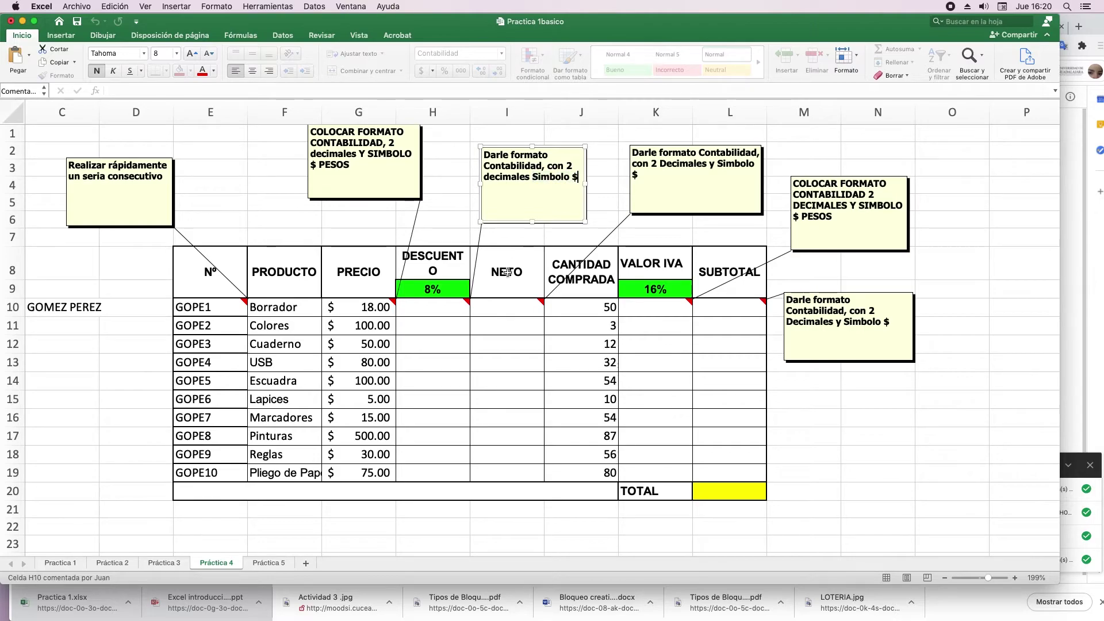
left_click_drag(435, 317, 436, 473)
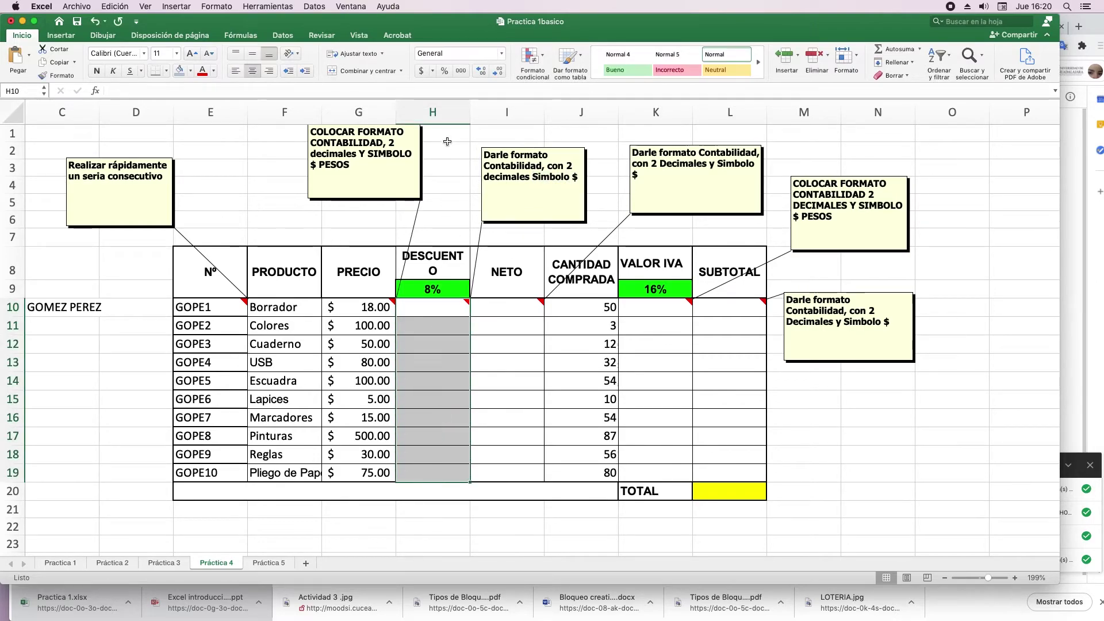
left_click(502, 52)
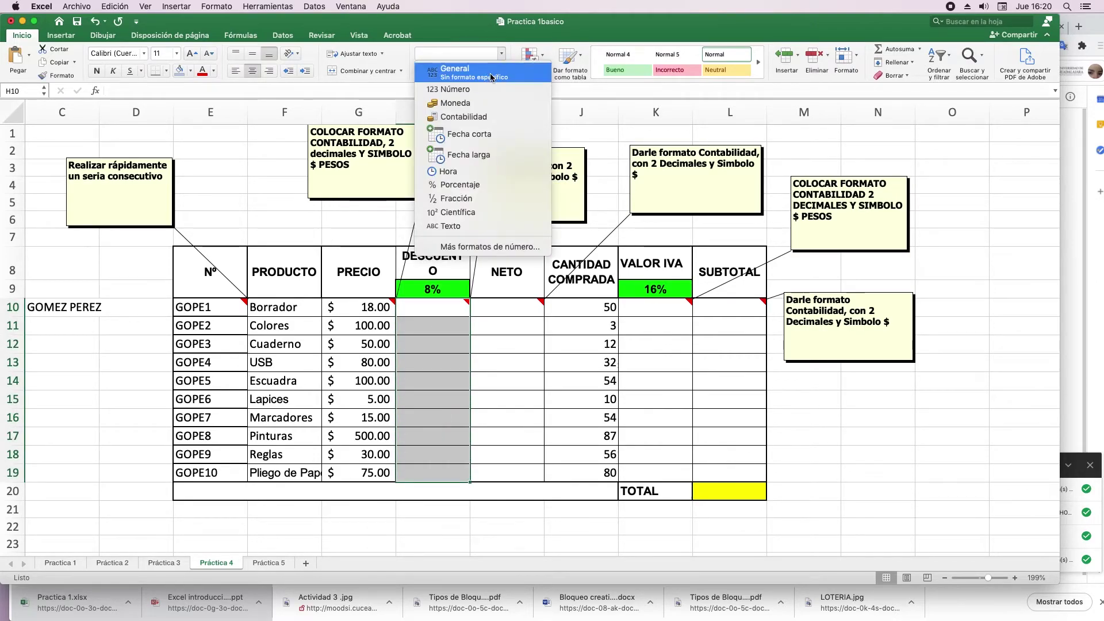
Step: Format DESCUENTO H10:H19 as Contabilidad with 2 decimal places
left_click(495, 116)
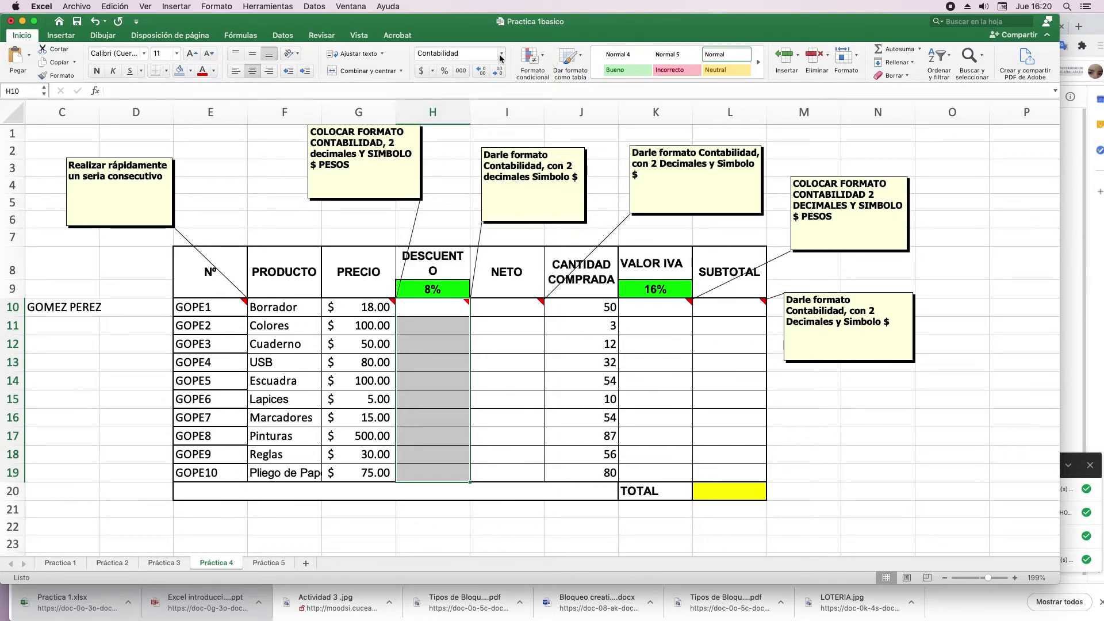
left_click(421, 71)
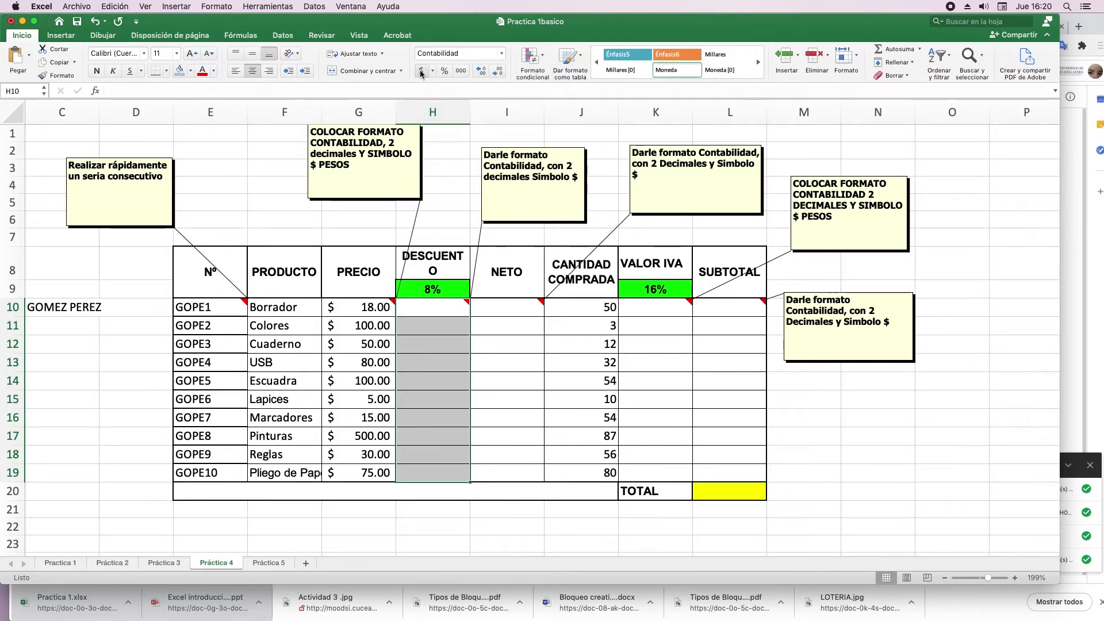
left_click_drag(433, 307, 432, 472)
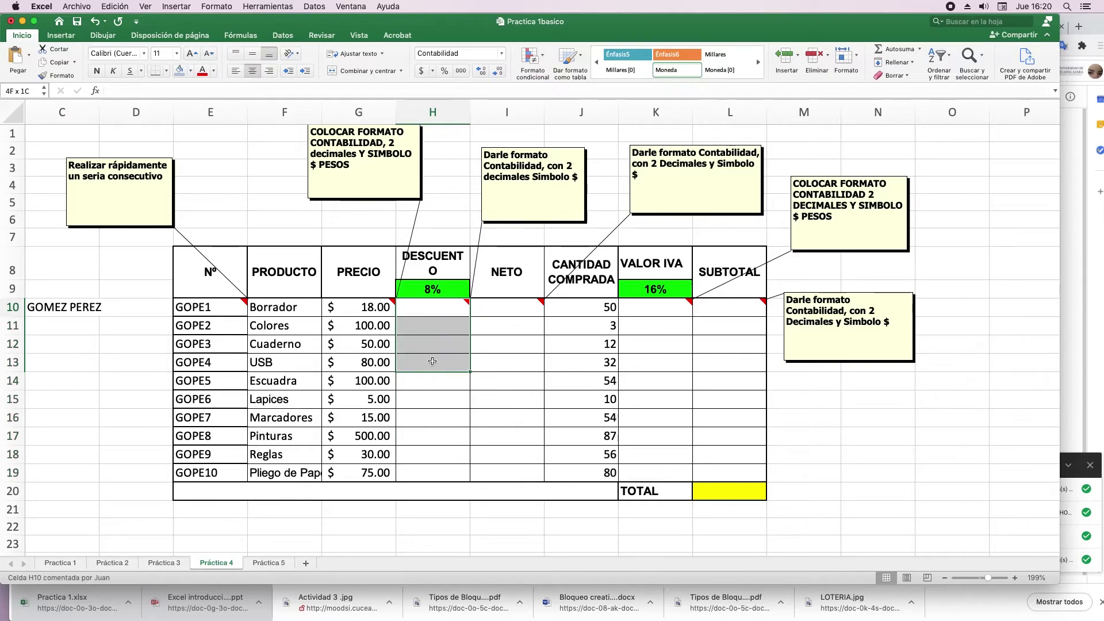
left_click(501, 54)
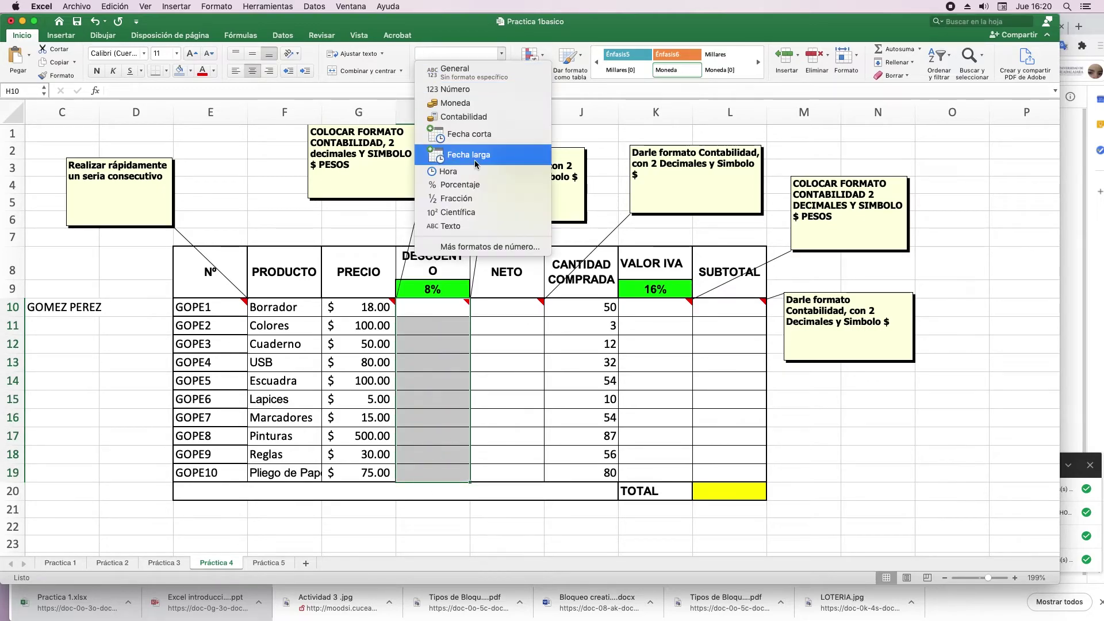
left_click(481, 246)
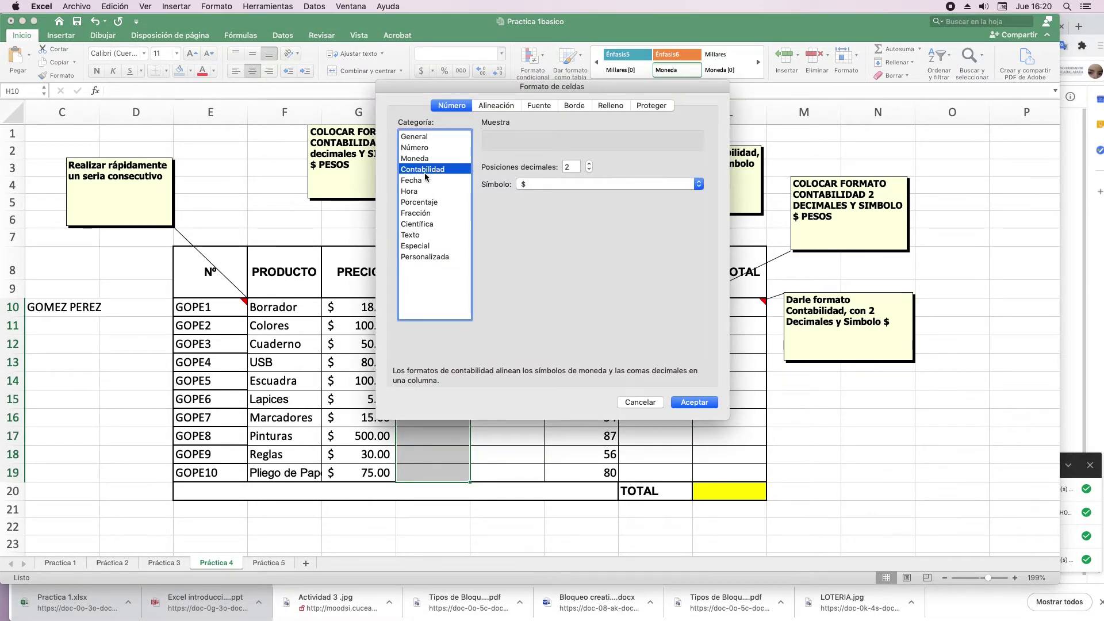
left_click(568, 166)
left_click(701, 410)
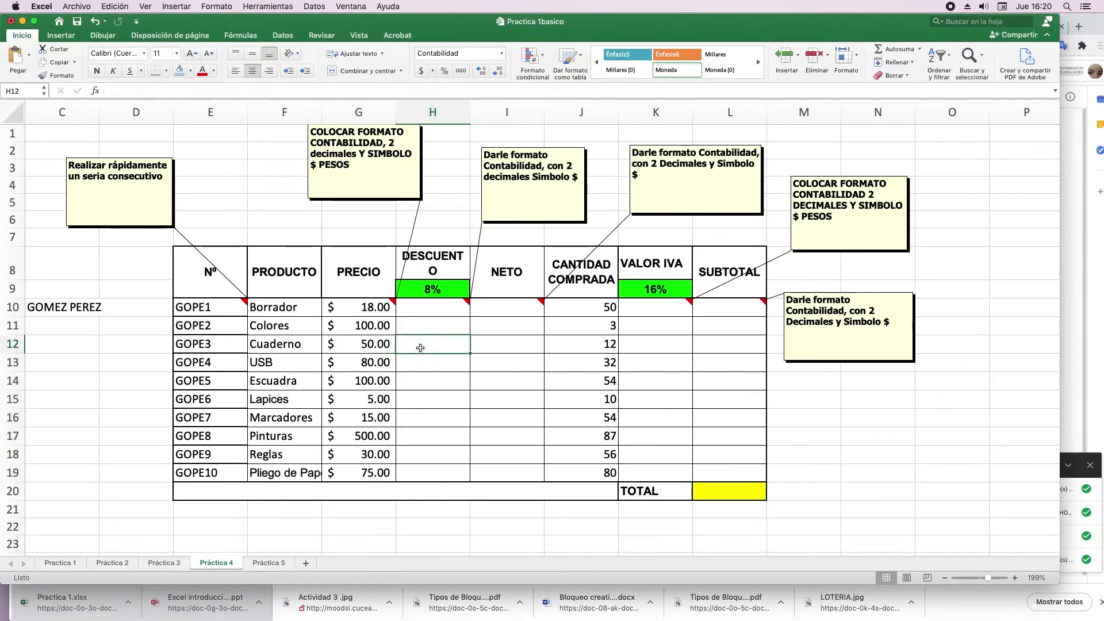
left_click(497, 310)
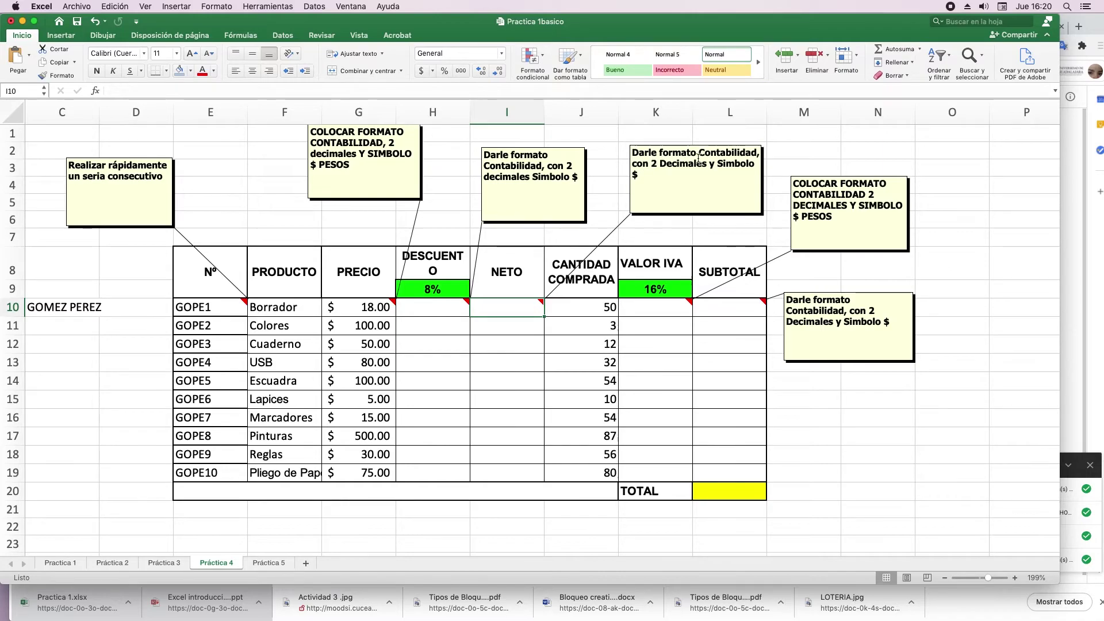
Step: Set the NETO cells to Contabilidad format with 2 decimals and the $ symbol
key("shift+Down")
key("shift+Down")
key("shift+Down")
key("shift+Down")
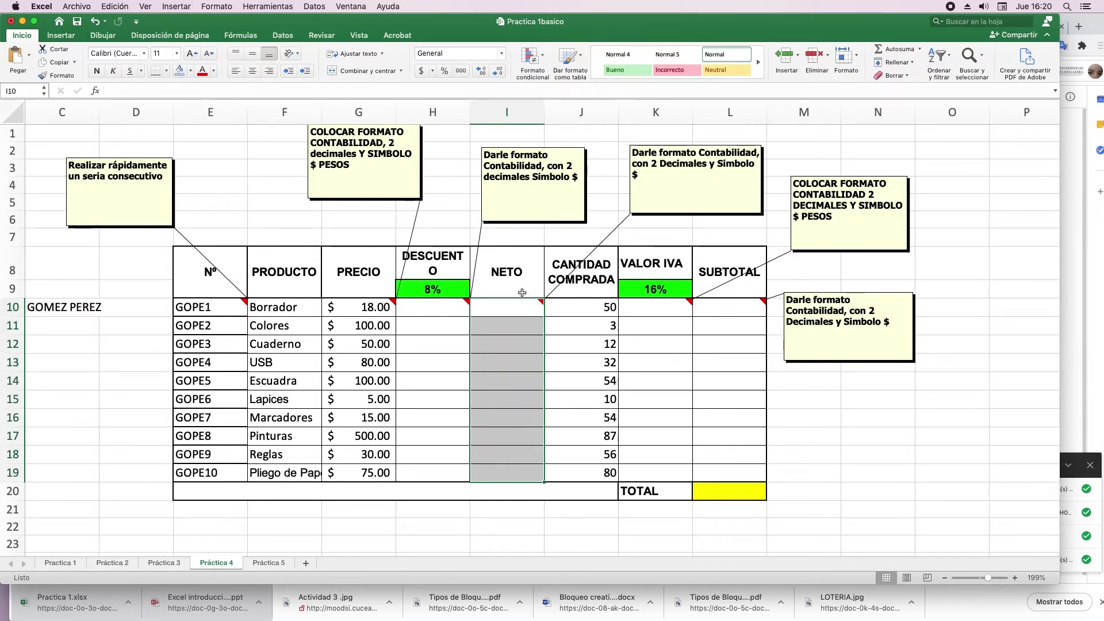
left_click(502, 54)
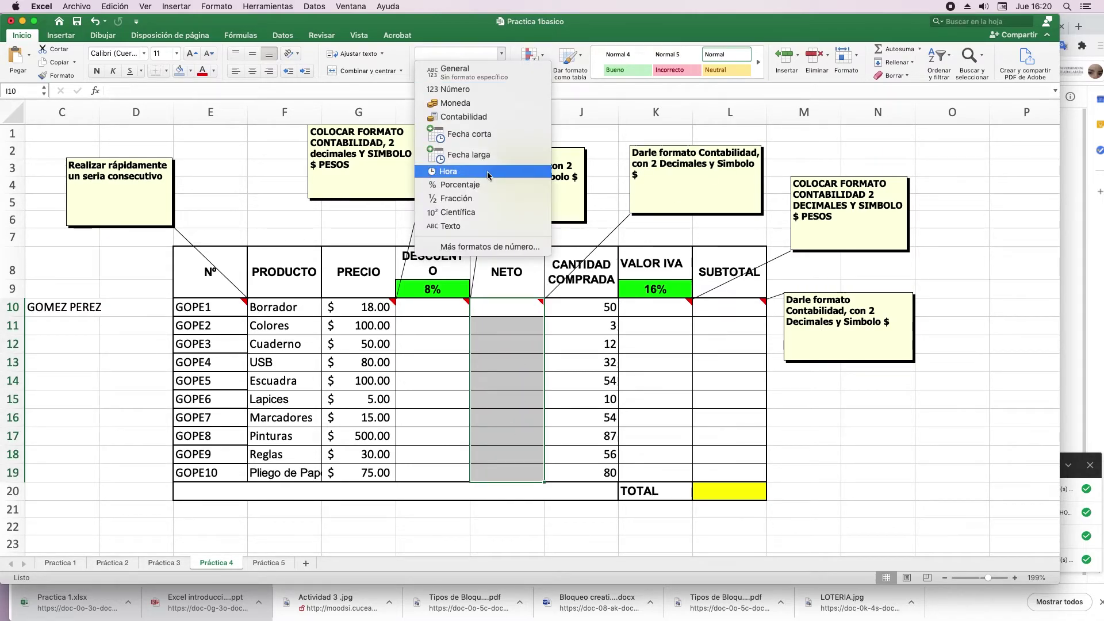
left_click(488, 247)
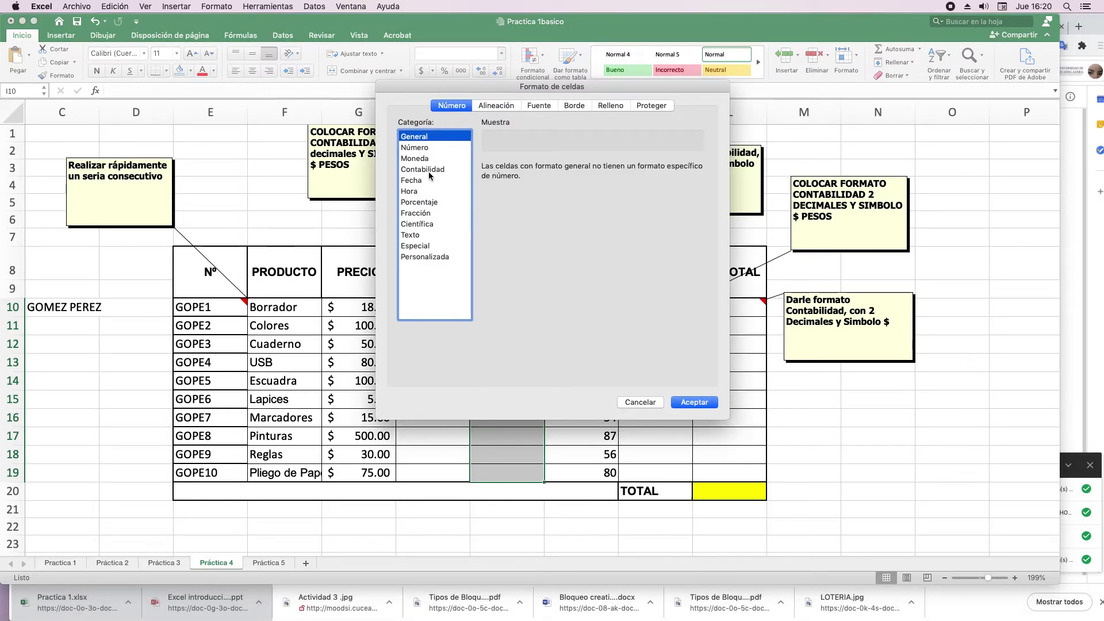
left_click(425, 170)
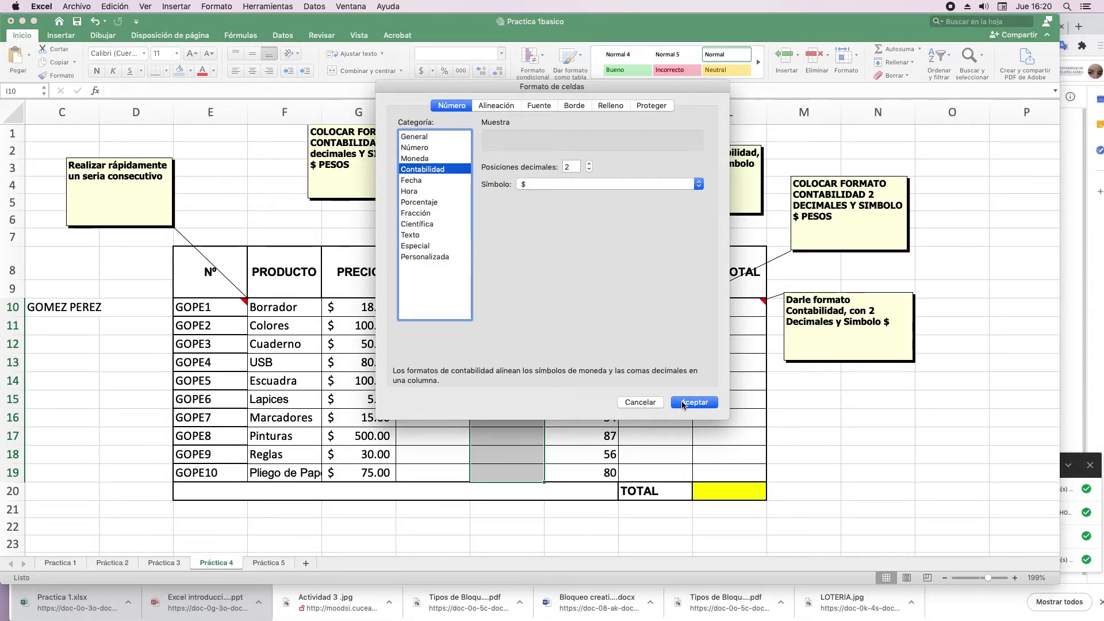
left_click(682, 404)
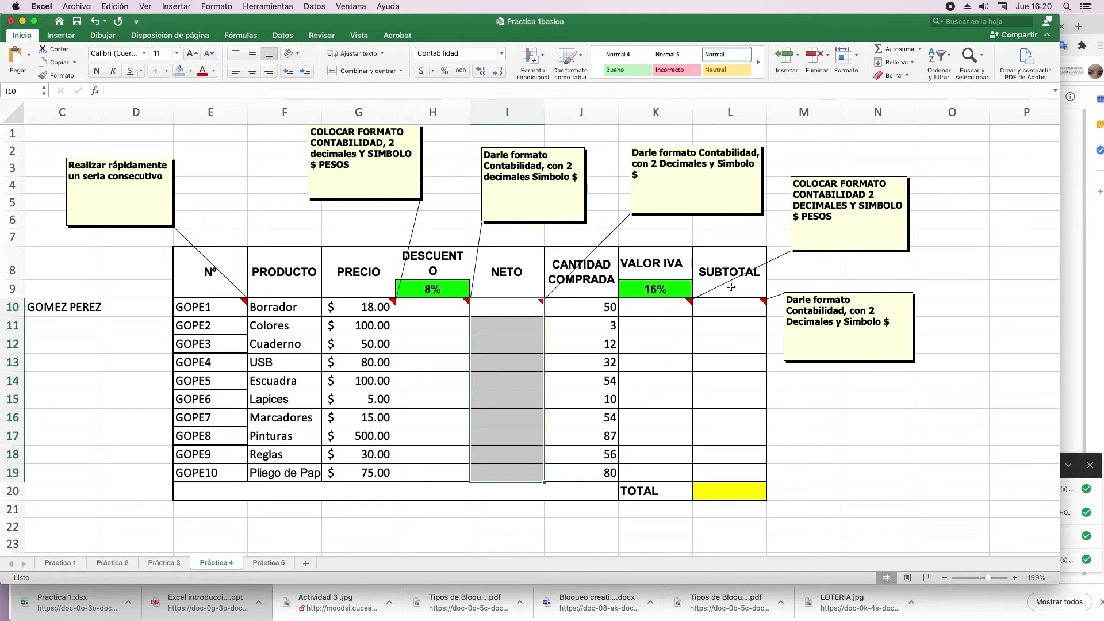
Step: Apply Contabilidad accounting format to the VALOR IVA cells K10:K19
left_click_drag(882, 187, 819, 195)
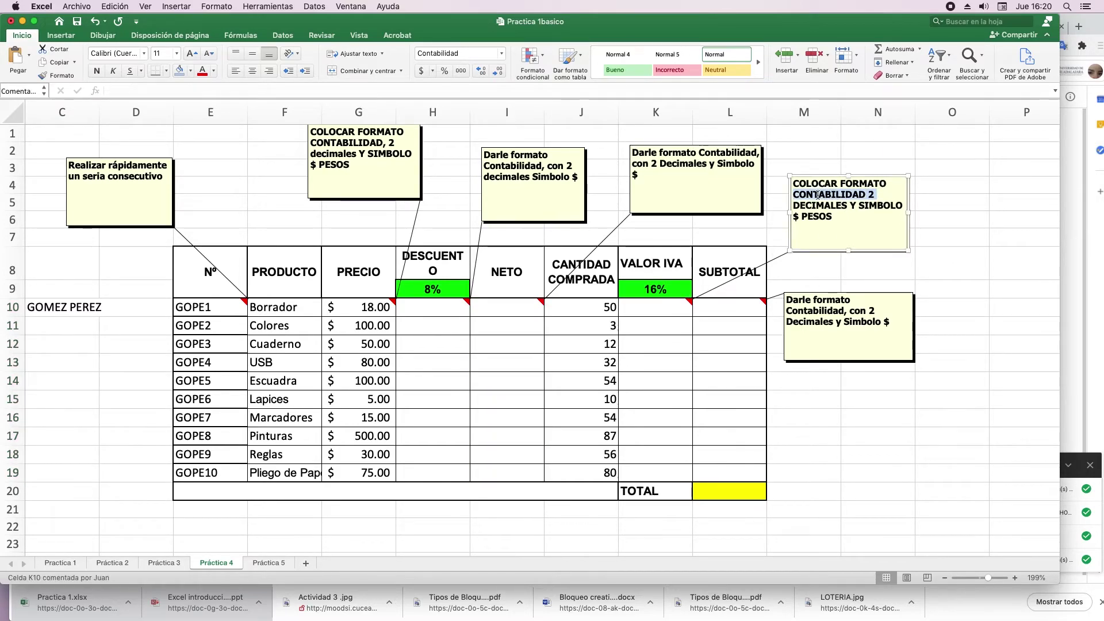
left_click(832, 216)
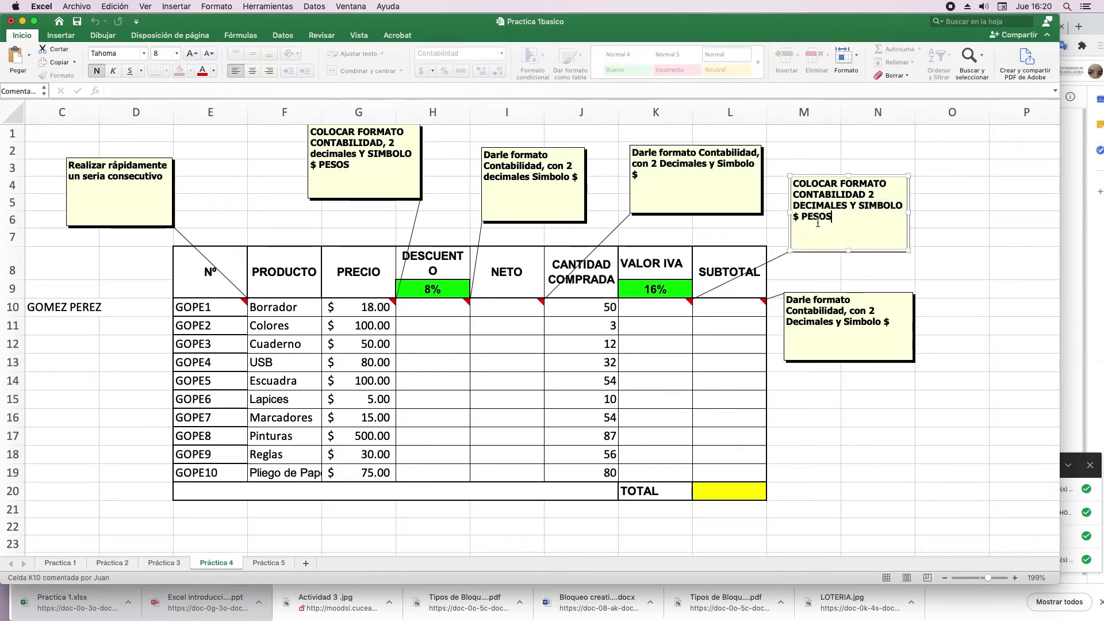
left_click_drag(673, 307, 656, 472)
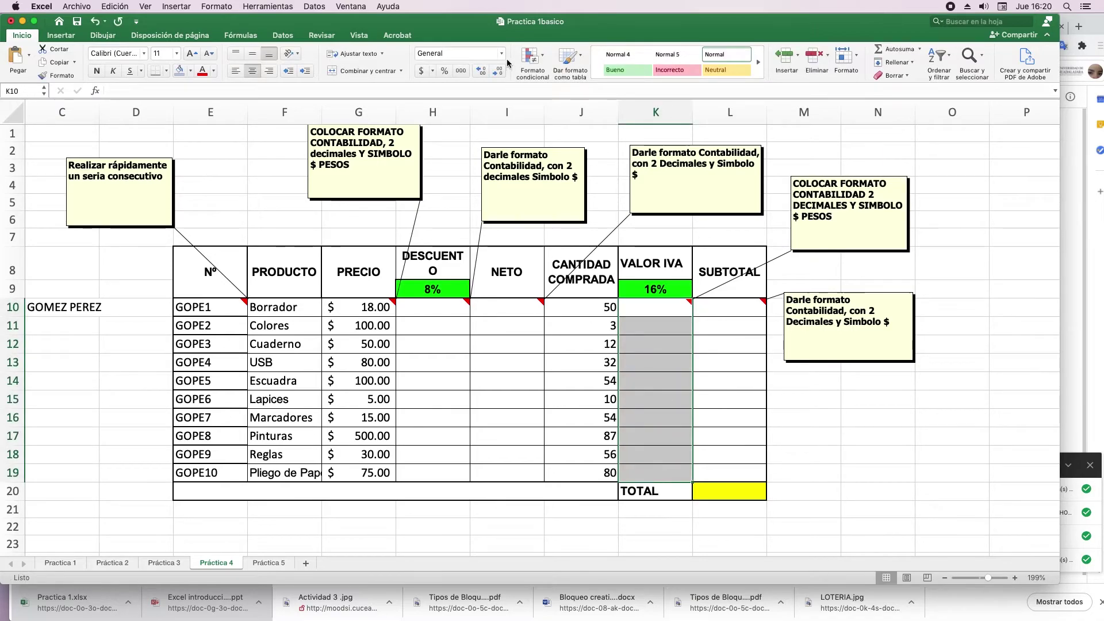
left_click(502, 53)
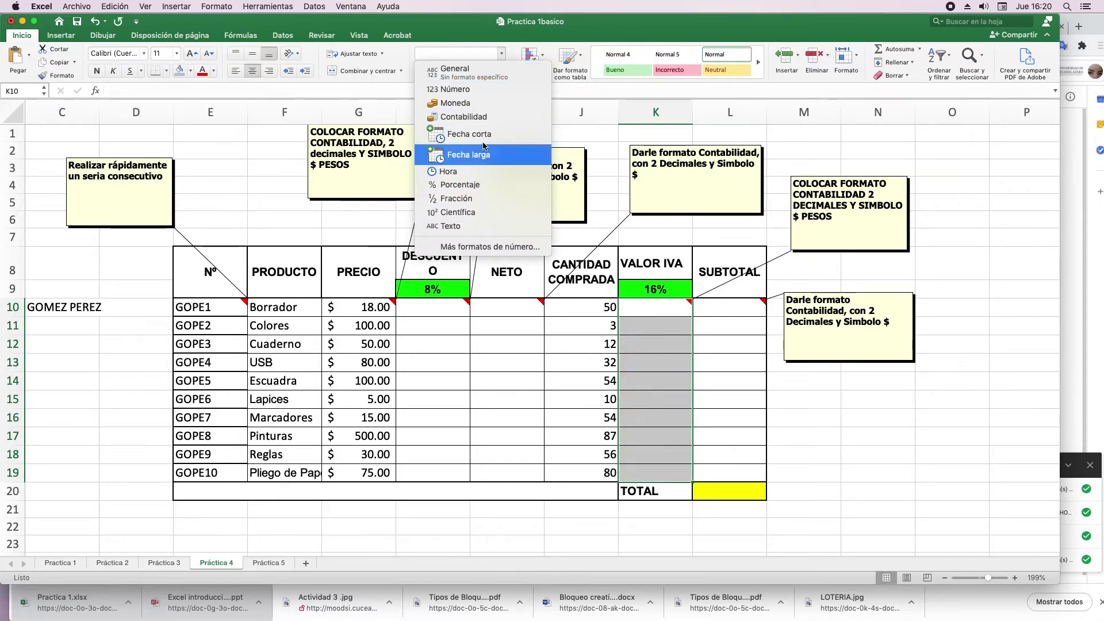
left_click(483, 118)
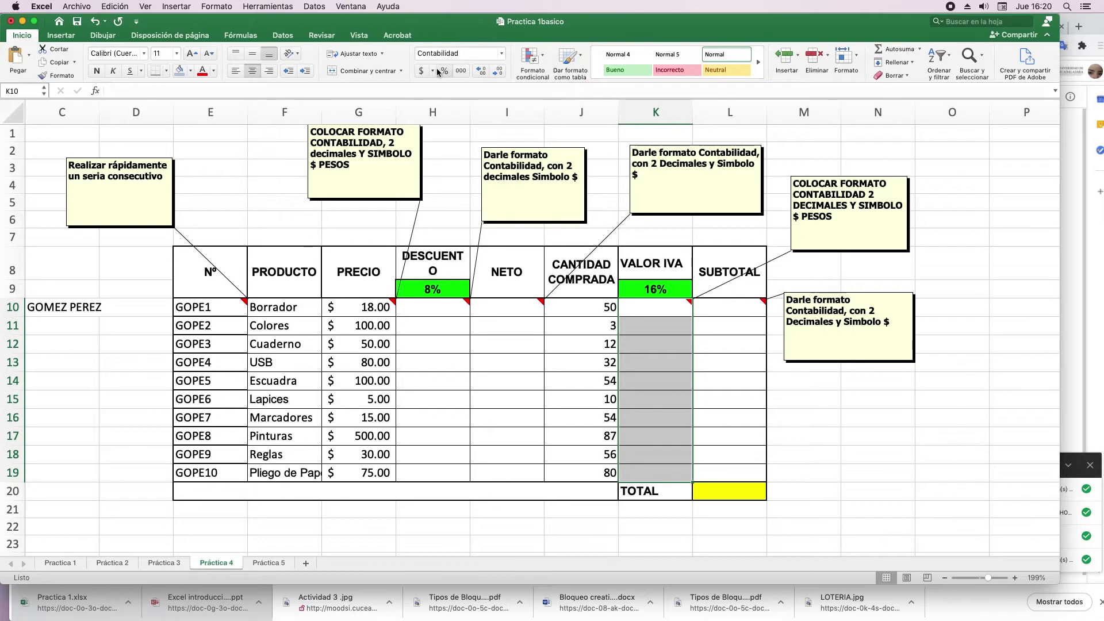
left_click(501, 53)
left_click(475, 247)
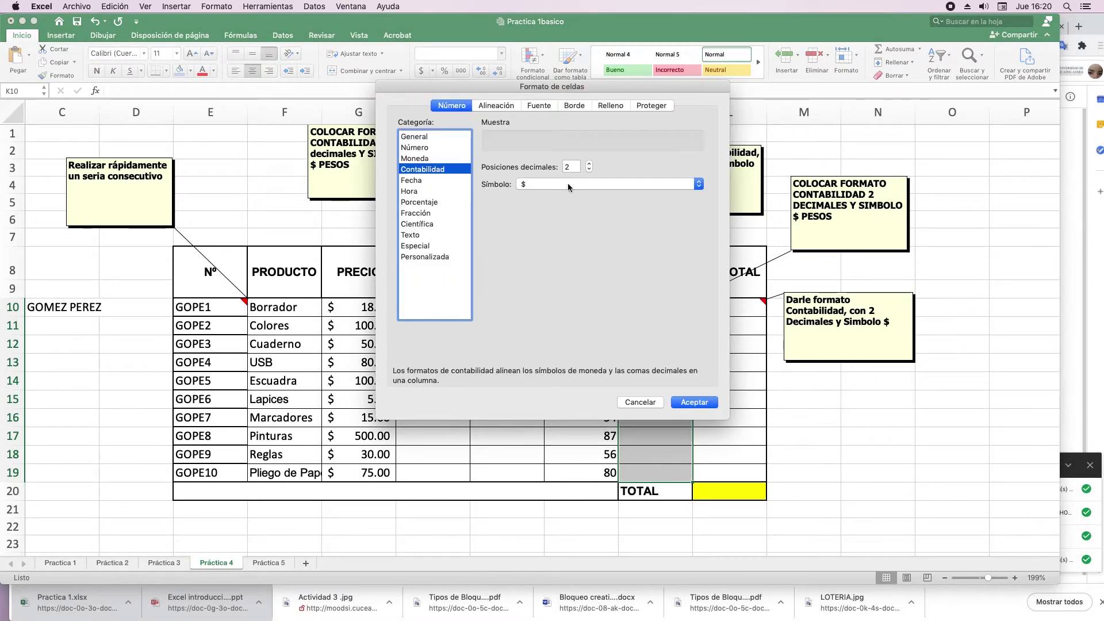
left_click(693, 403)
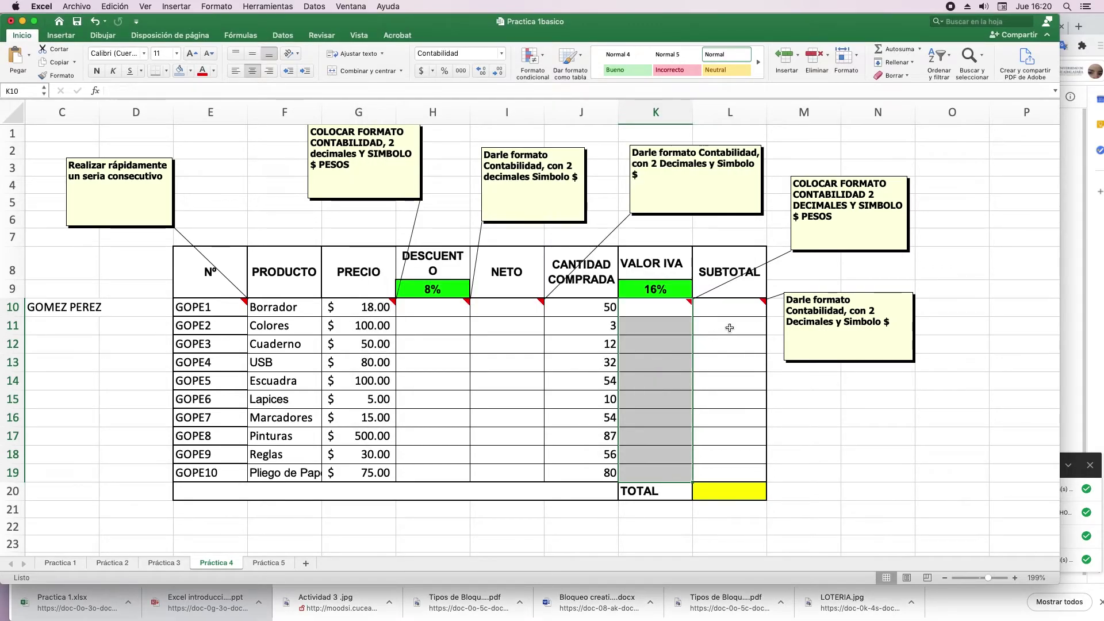
Step: Format SUBTOTAL L10:L19 as Contabilidad, 2 decimals, with the $ Español (México) symbol
left_click_drag(731, 309, 749, 475)
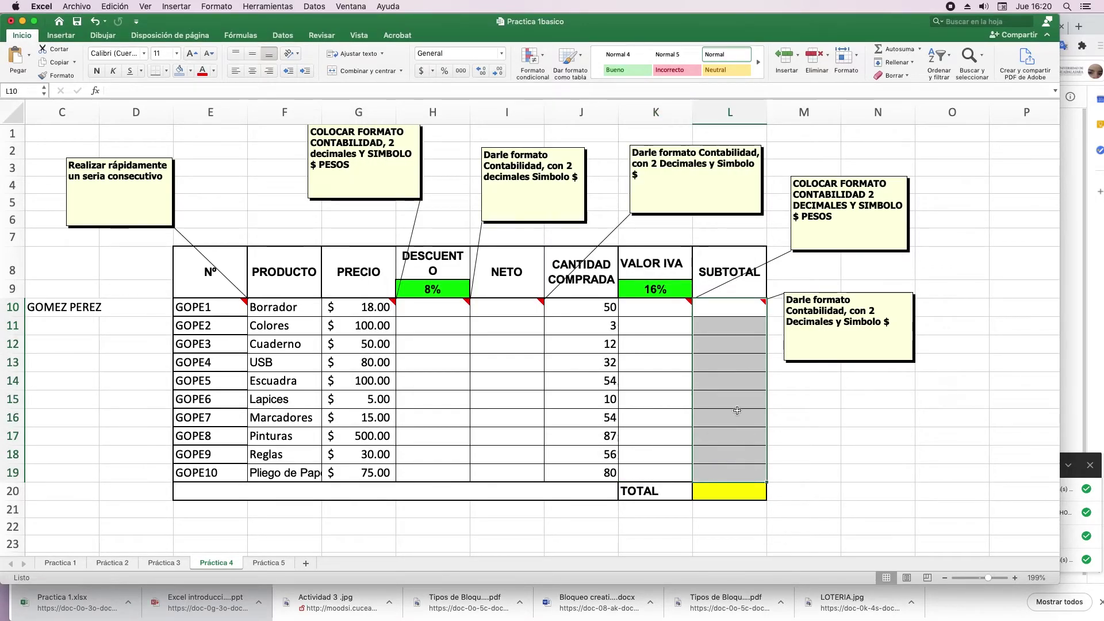
left_click(501, 53)
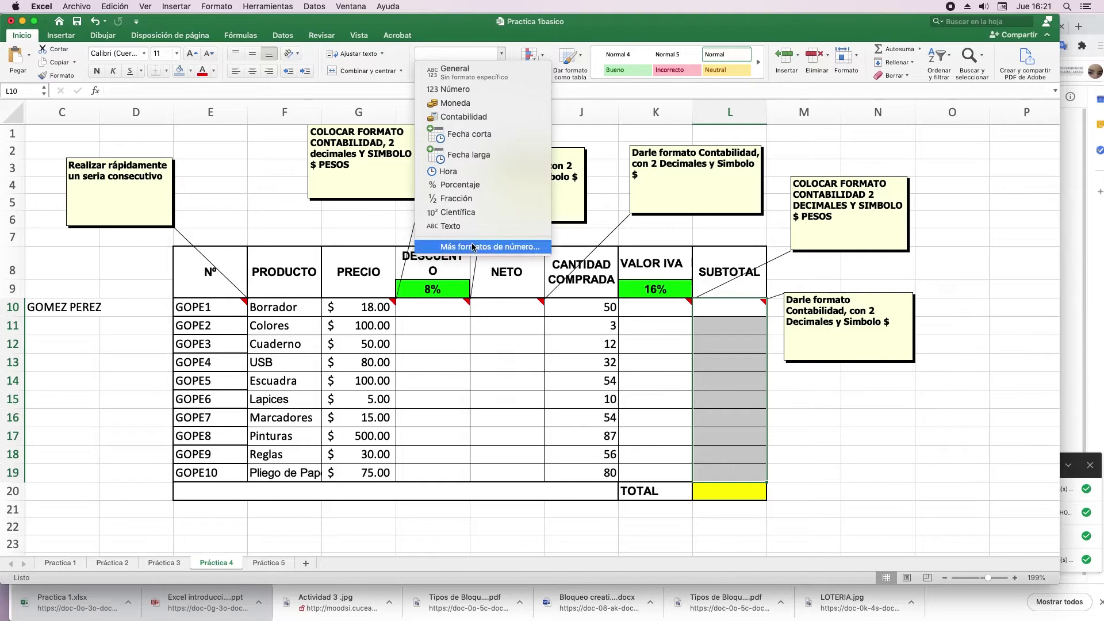
left_click(475, 248)
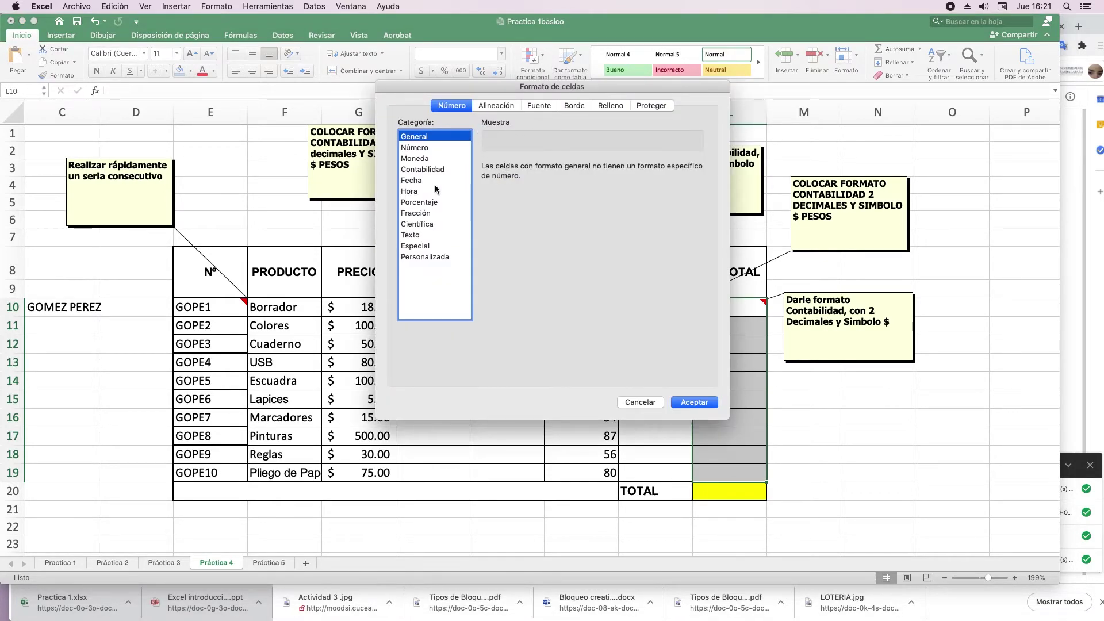
left_click(433, 169)
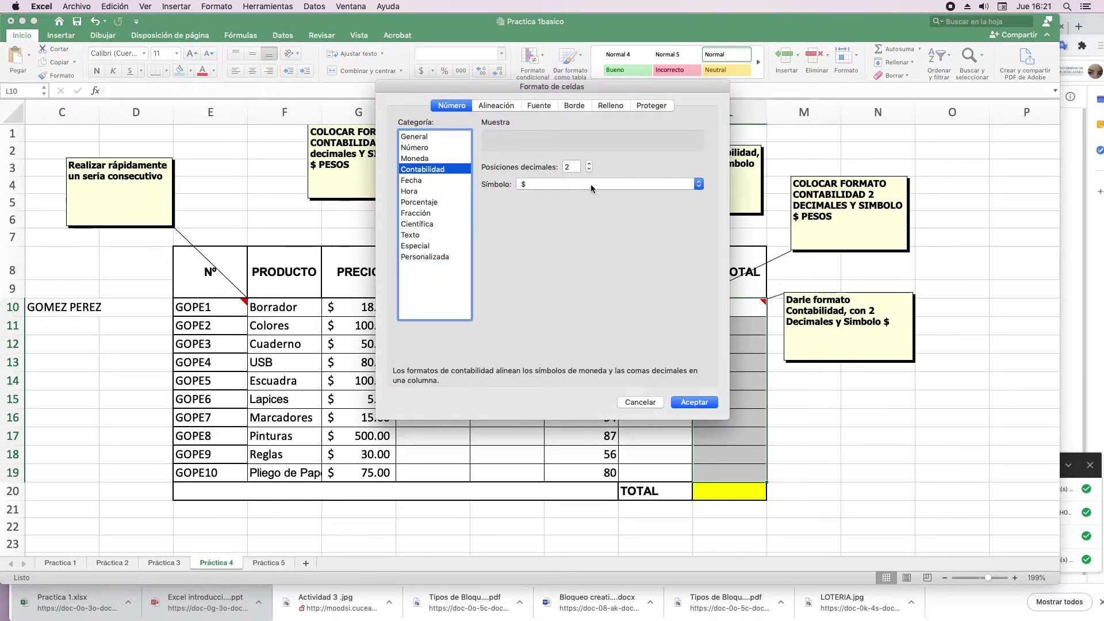
left_click(590, 184)
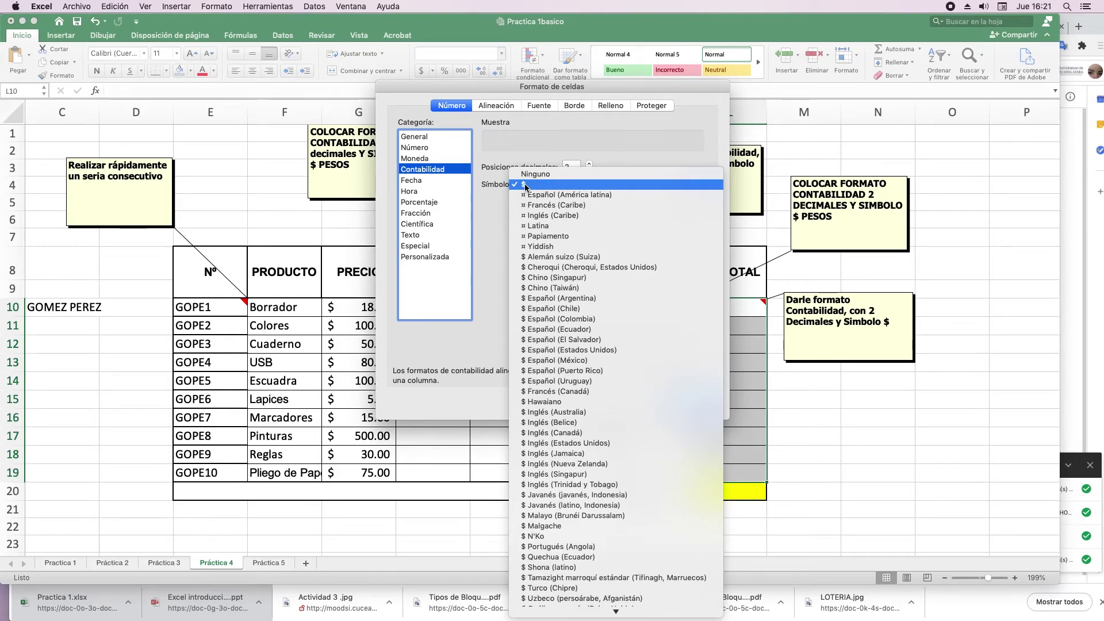
left_click(564, 361)
left_click(694, 402)
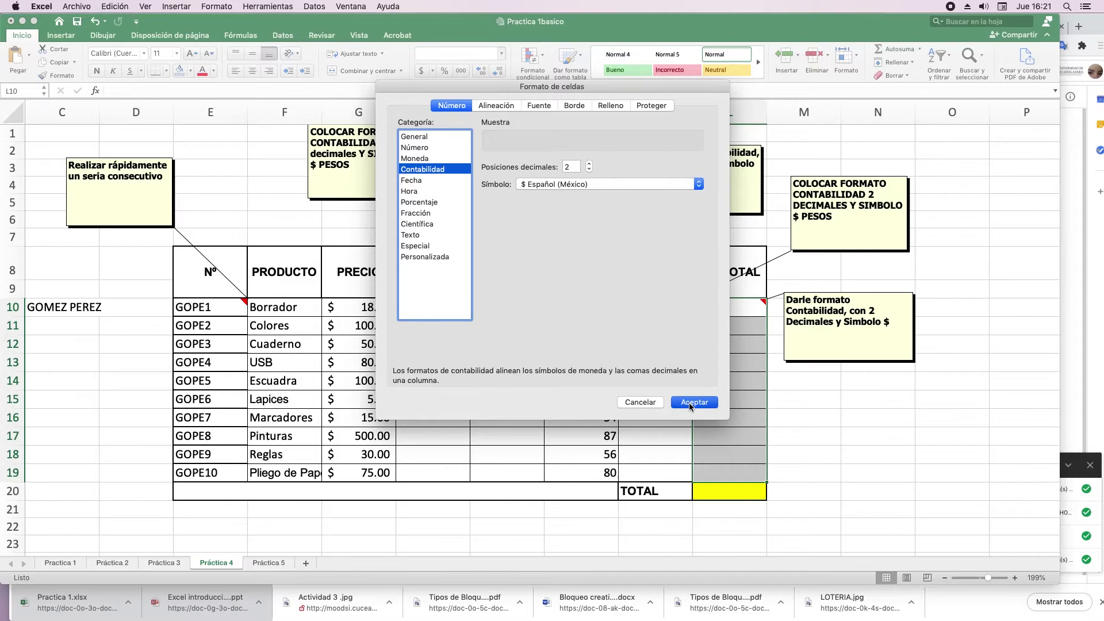
left_click_drag(656, 307, 667, 477)
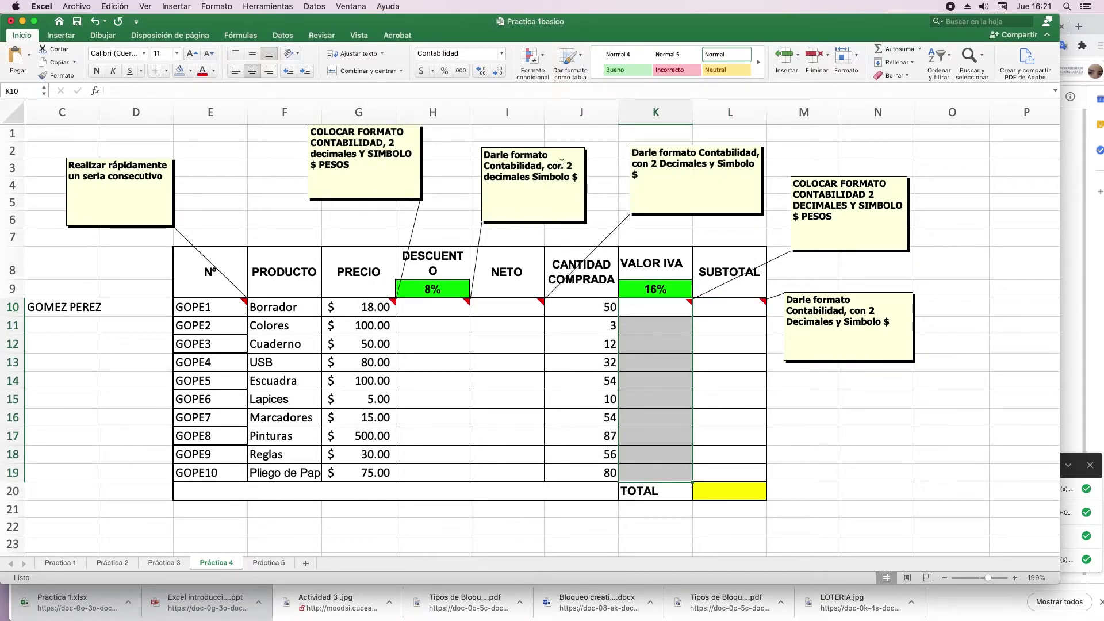
Step: Give VALOR IVA K10:K19 Contabilidad format with the $ Español (México) symbol
left_click(501, 53)
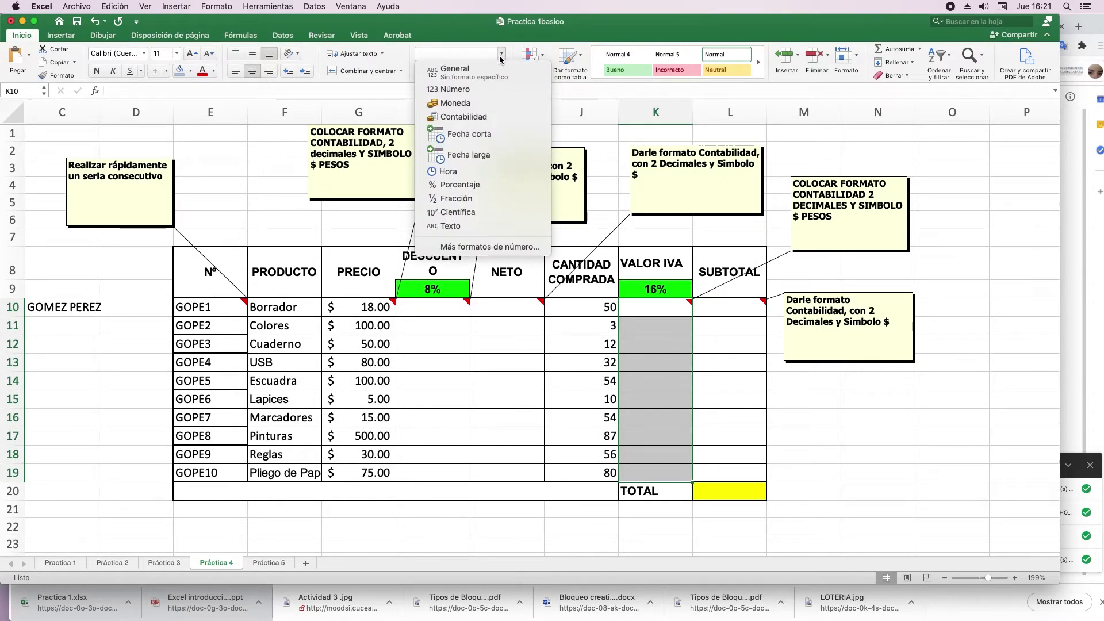
left_click(477, 117)
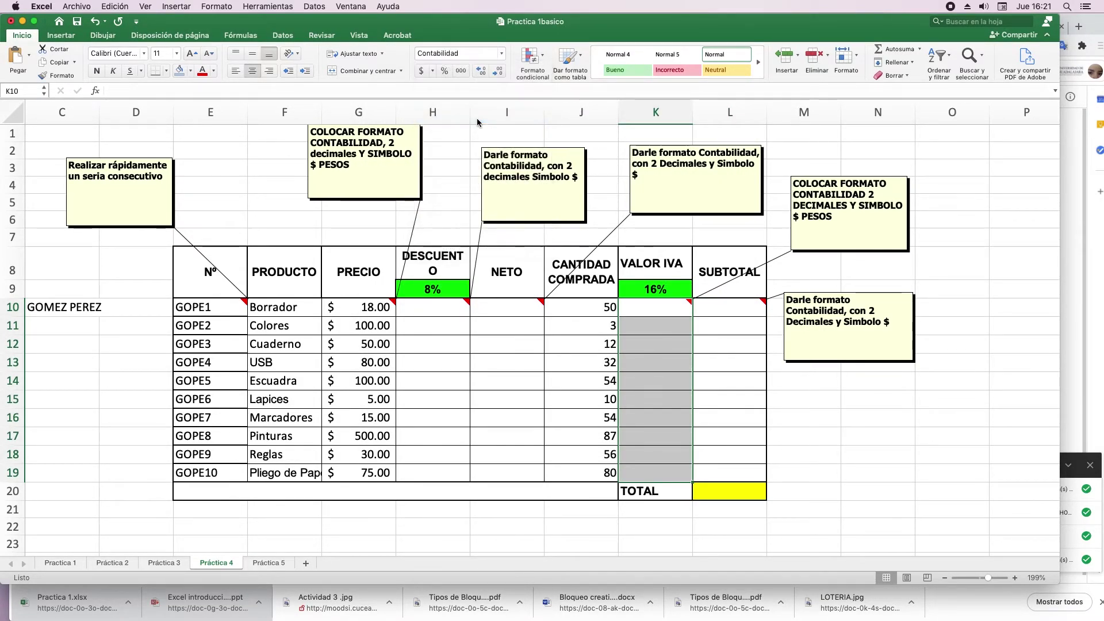
left_click(502, 53)
left_click(478, 250)
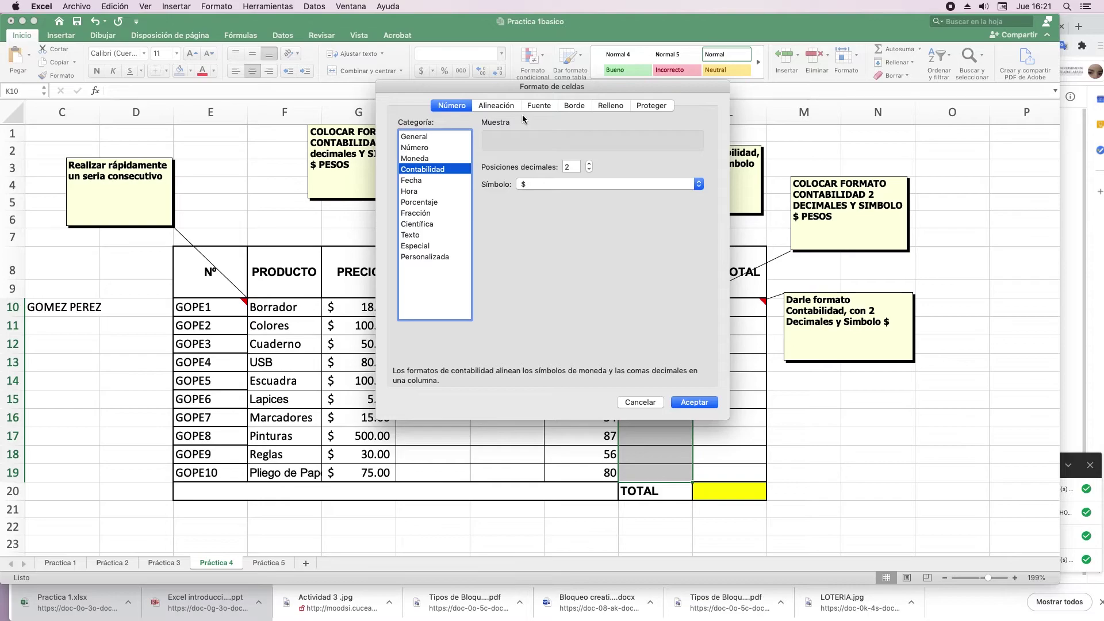
left_click(697, 185)
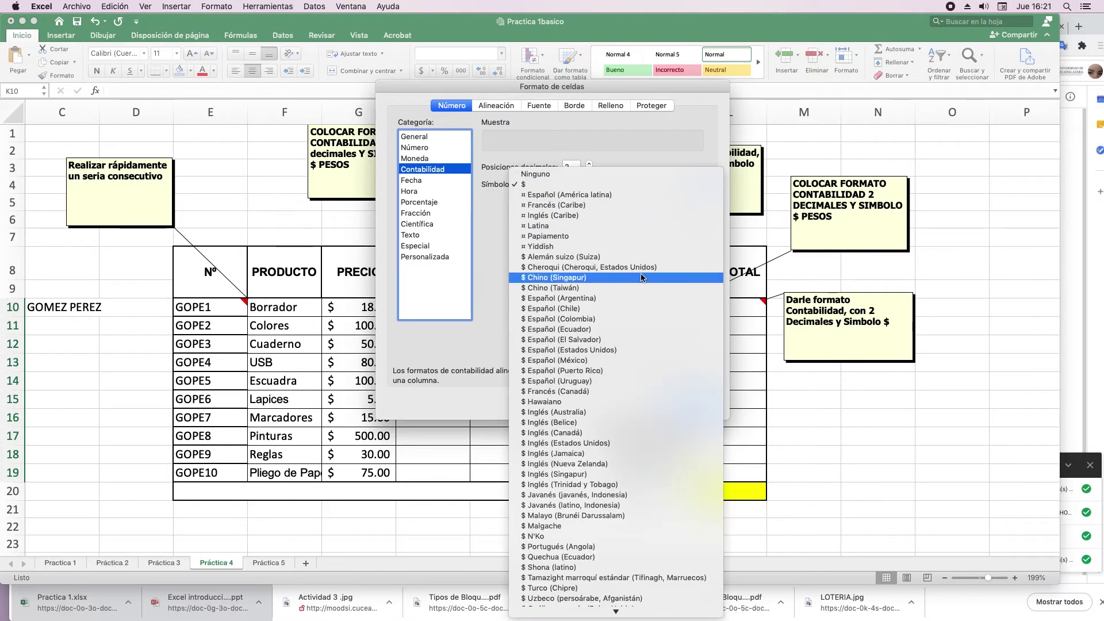
left_click(621, 359)
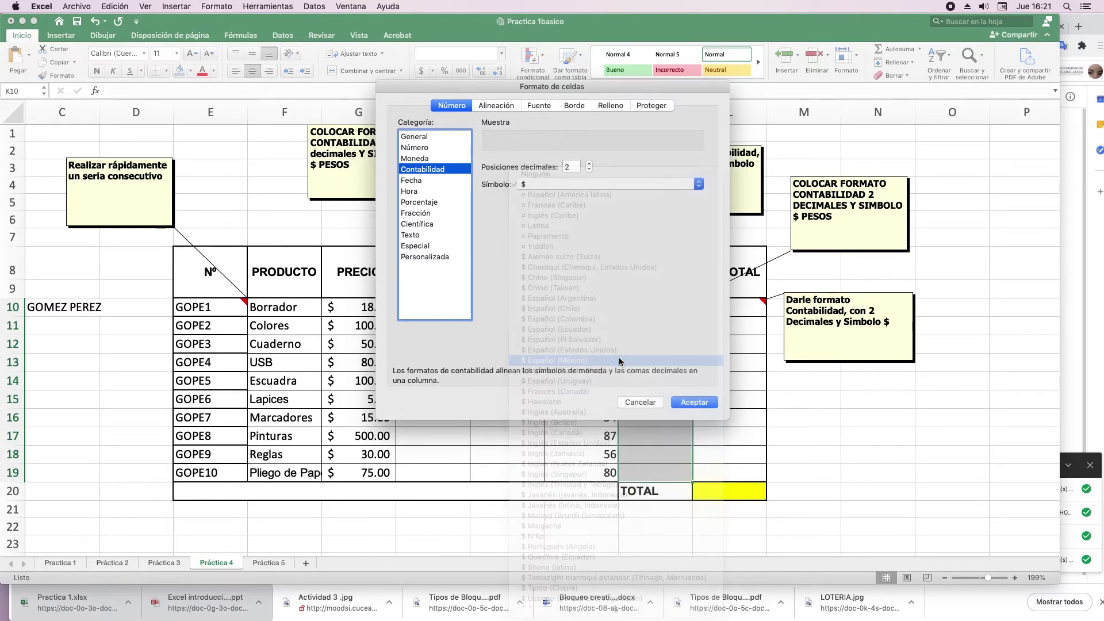
left_click(696, 404)
Step: Give NETO I10:I19 Contabilidad format with 2 decimals and the $ symbol
left_click_drag(506, 307, 506, 473)
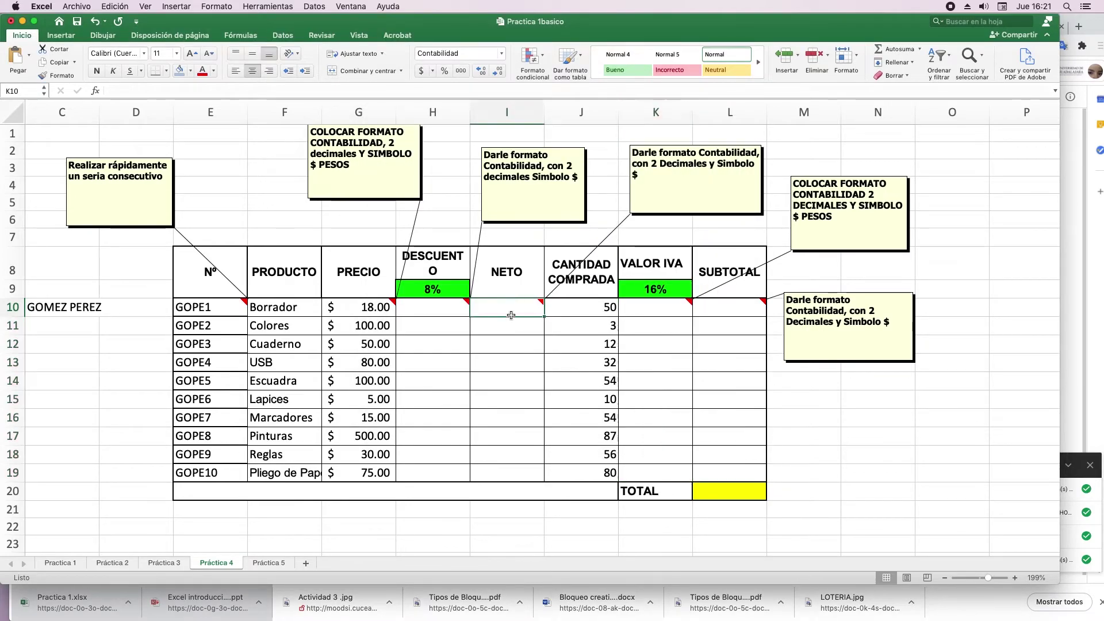
left_click(501, 53)
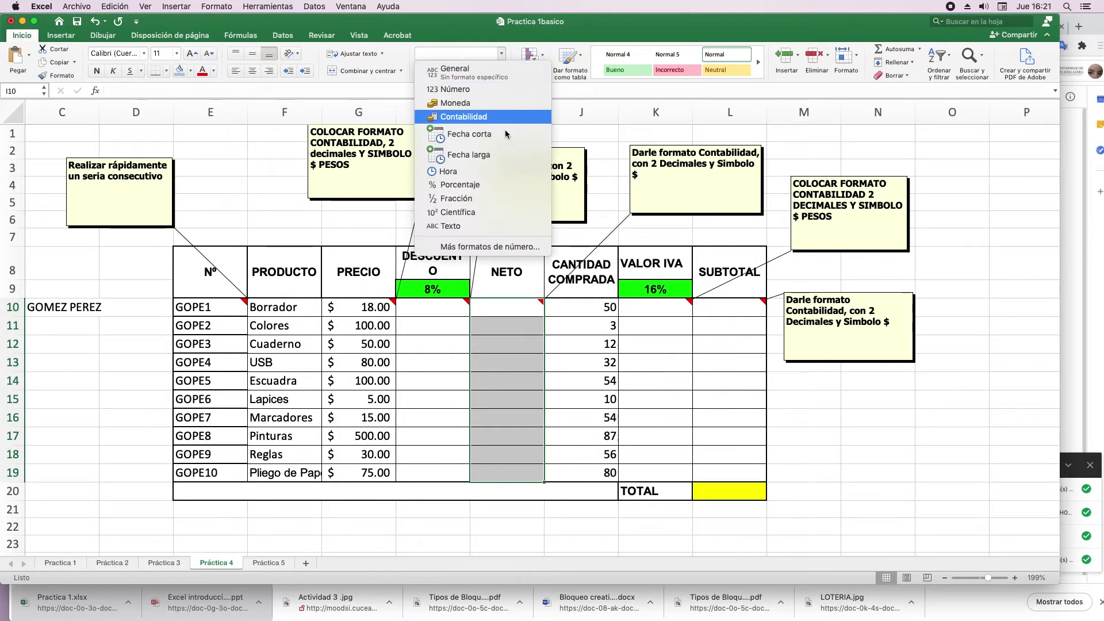
left_click(506, 246)
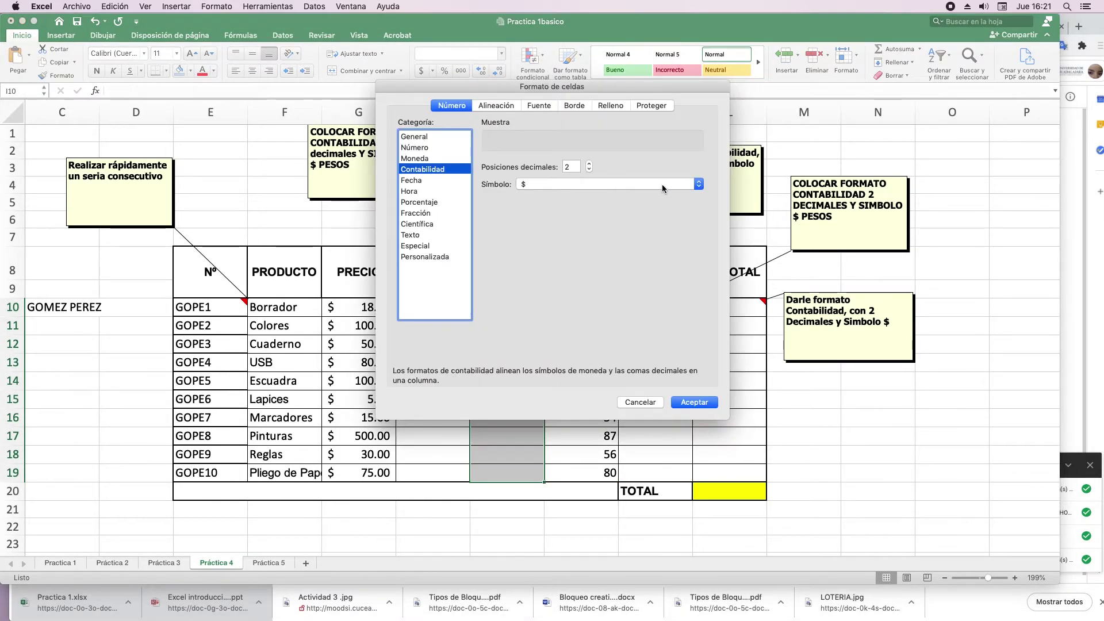
left_click(663, 185)
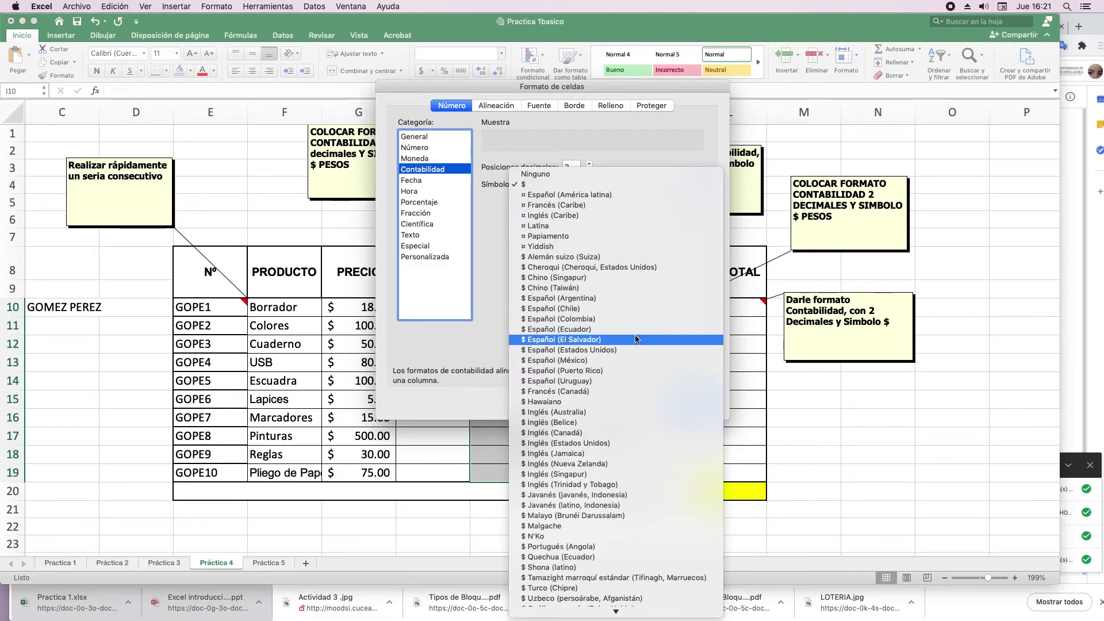
left_click(640, 360)
left_click(694, 401)
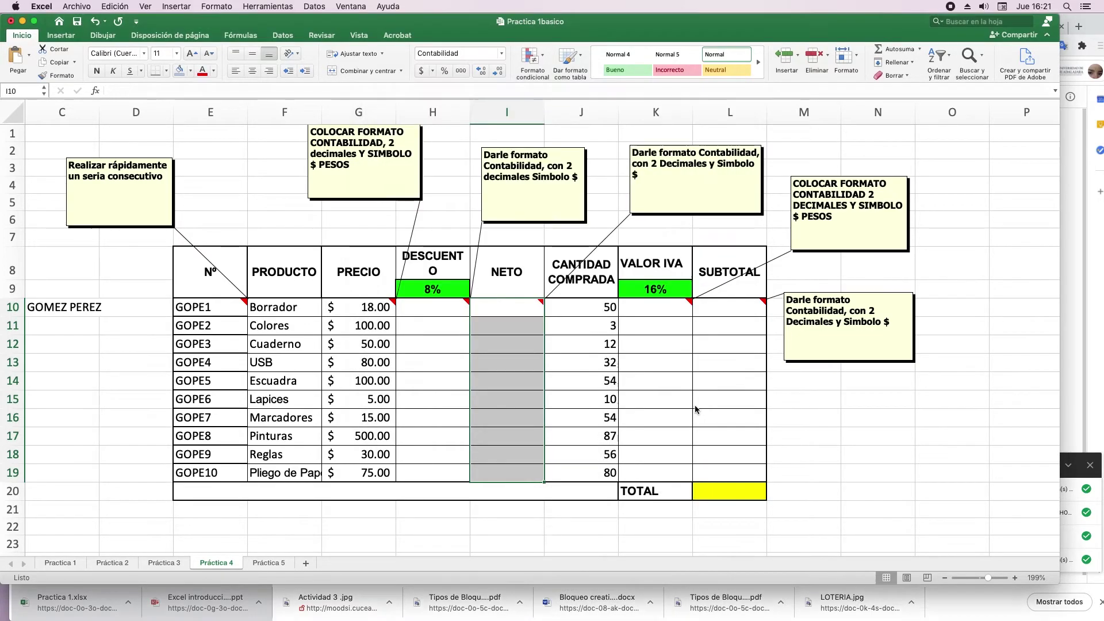
left_click(440, 361)
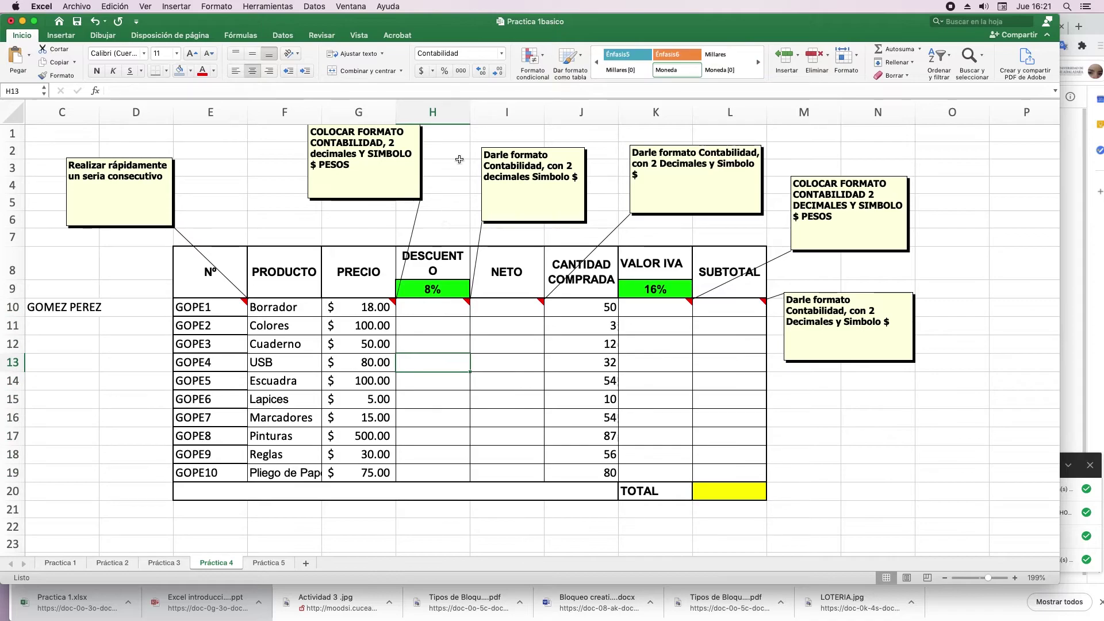
left_click(412, 311)
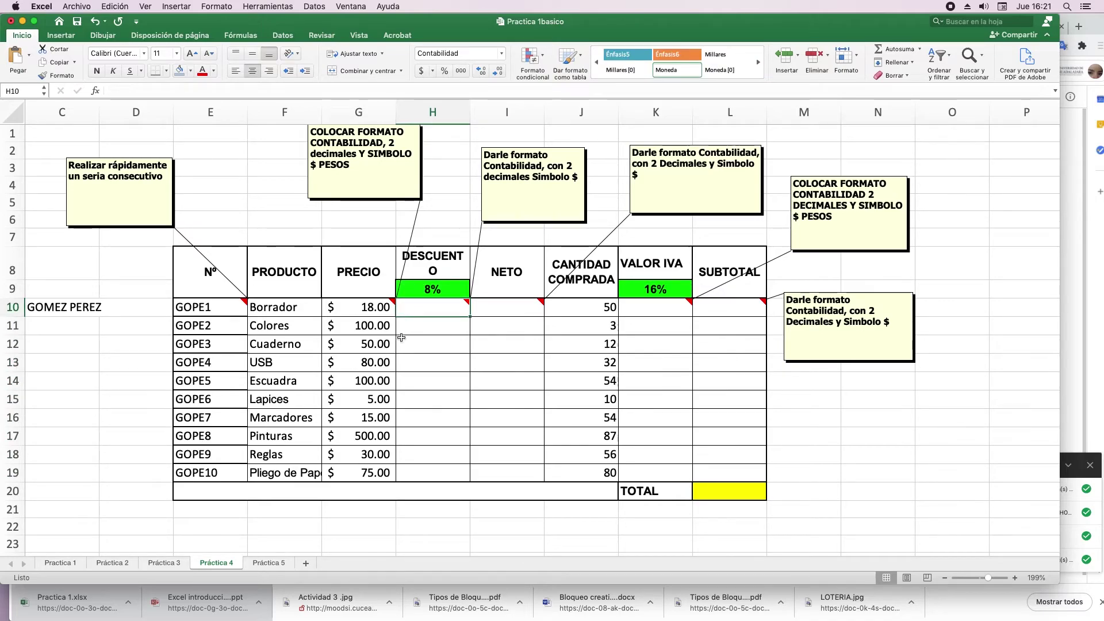
Step: Begin a formula with = in the first DESCUENTO cell H10
left_click(382, 315)
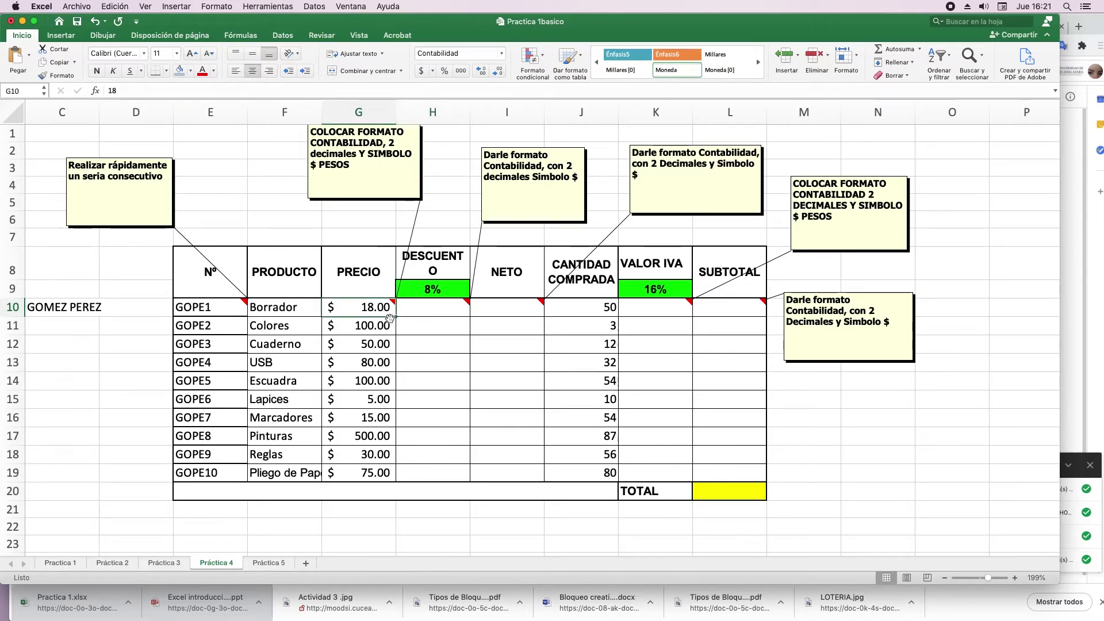
key("Left")
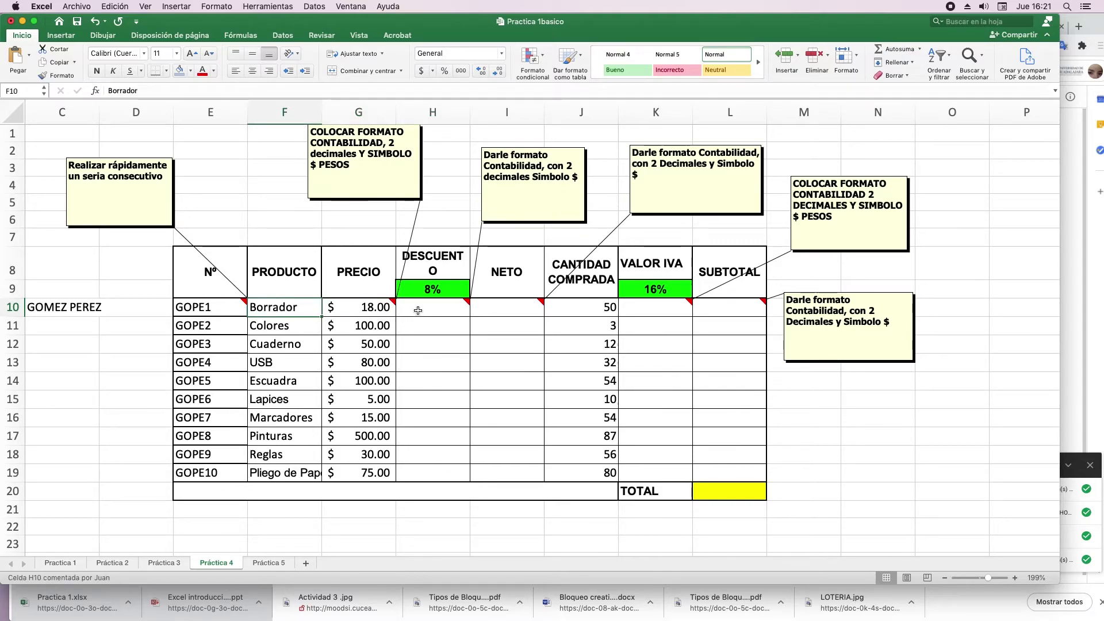
left_click(432, 309)
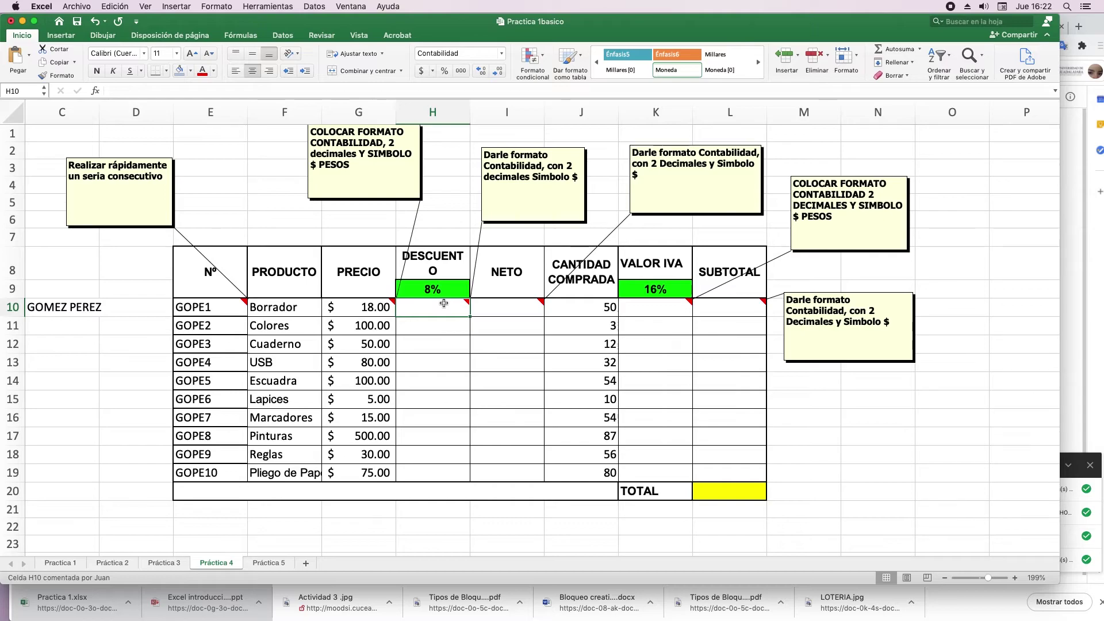
type("=")
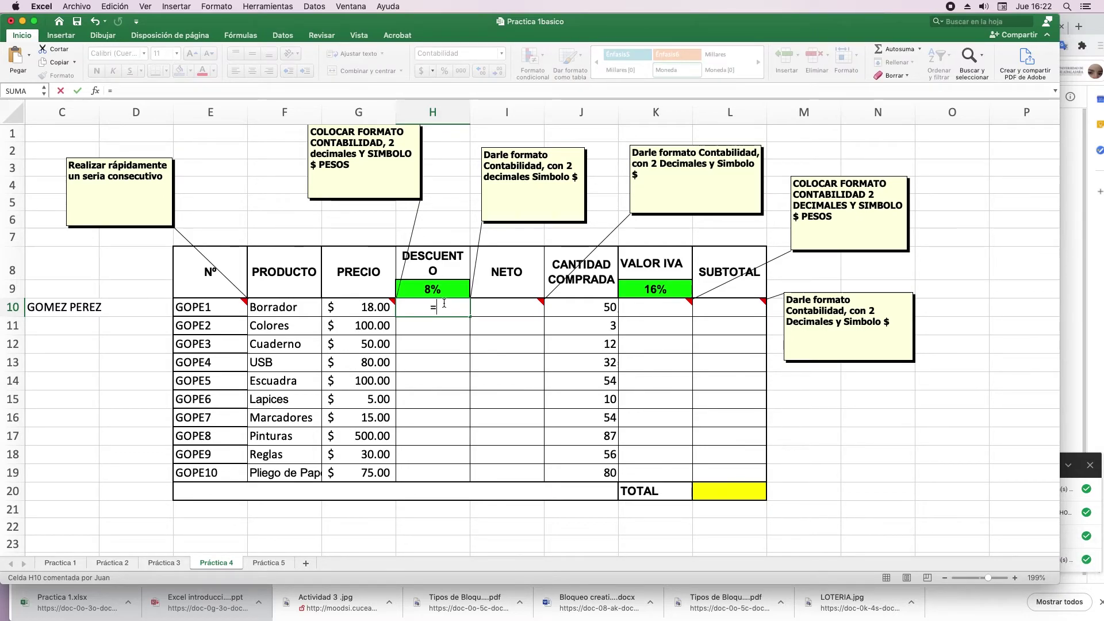
Step: Enter =G10*8% in H10 to compute the 8% discount on the first price
left_click(373, 308)
type("*")
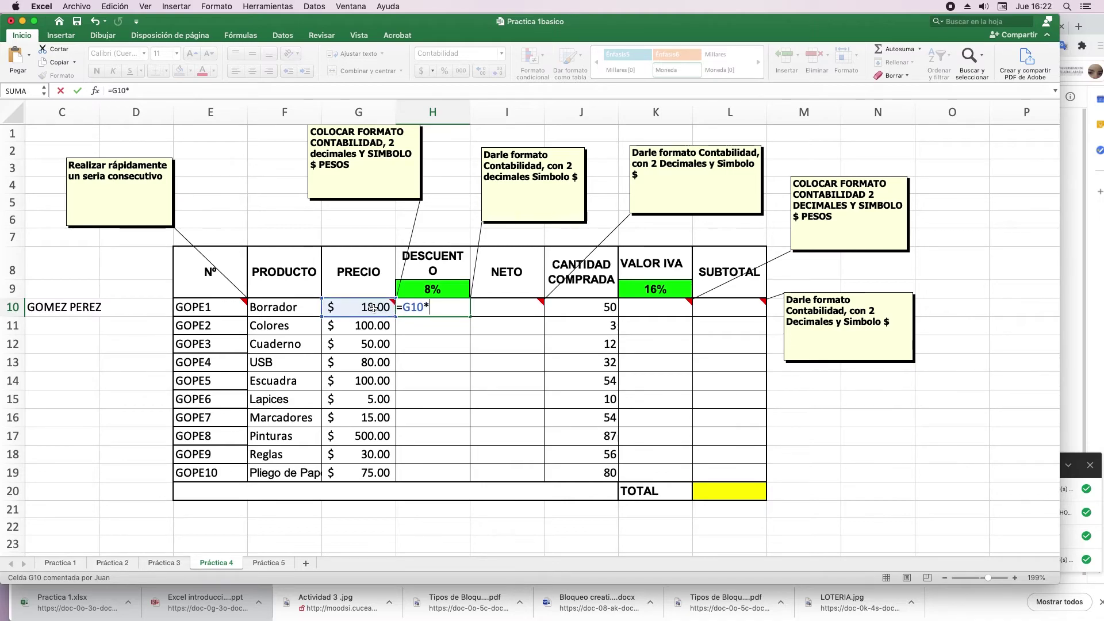
type("8")
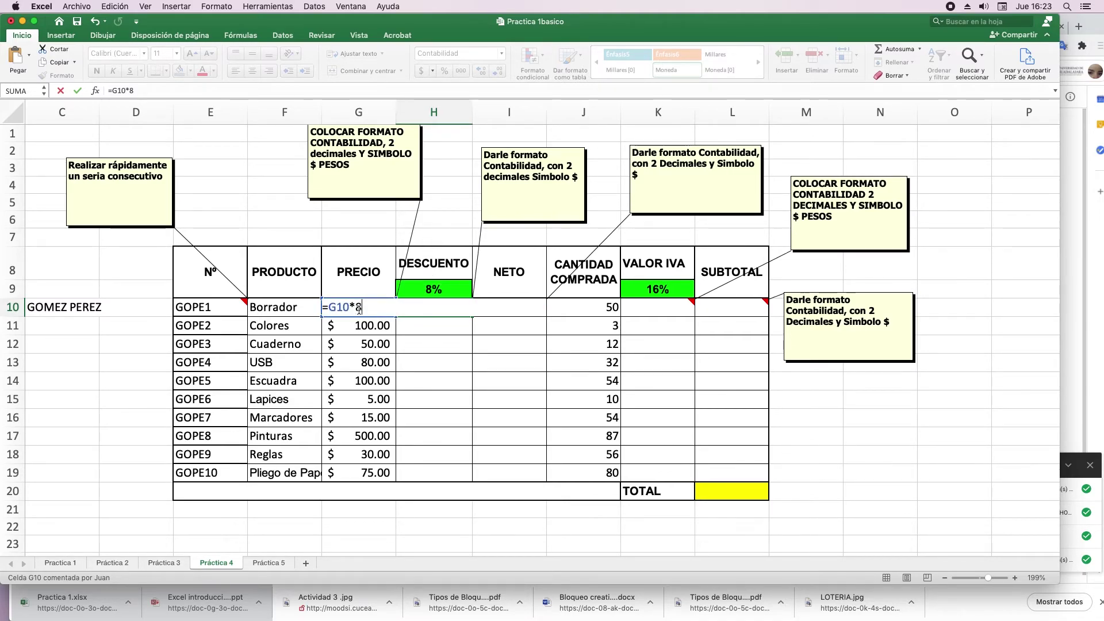
key("Return")
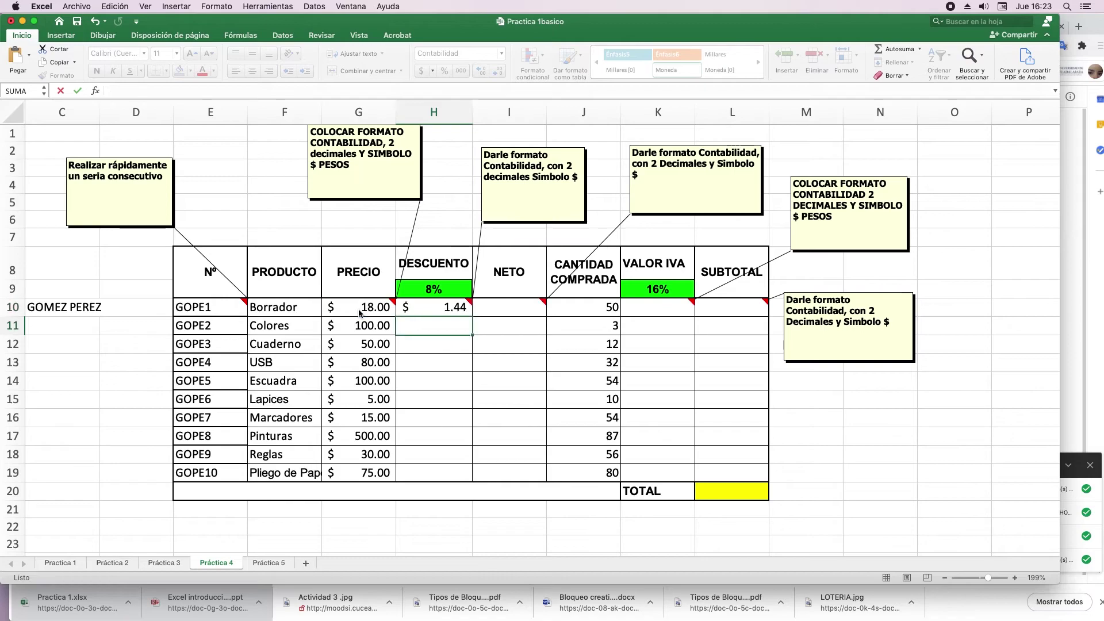
key("Up")
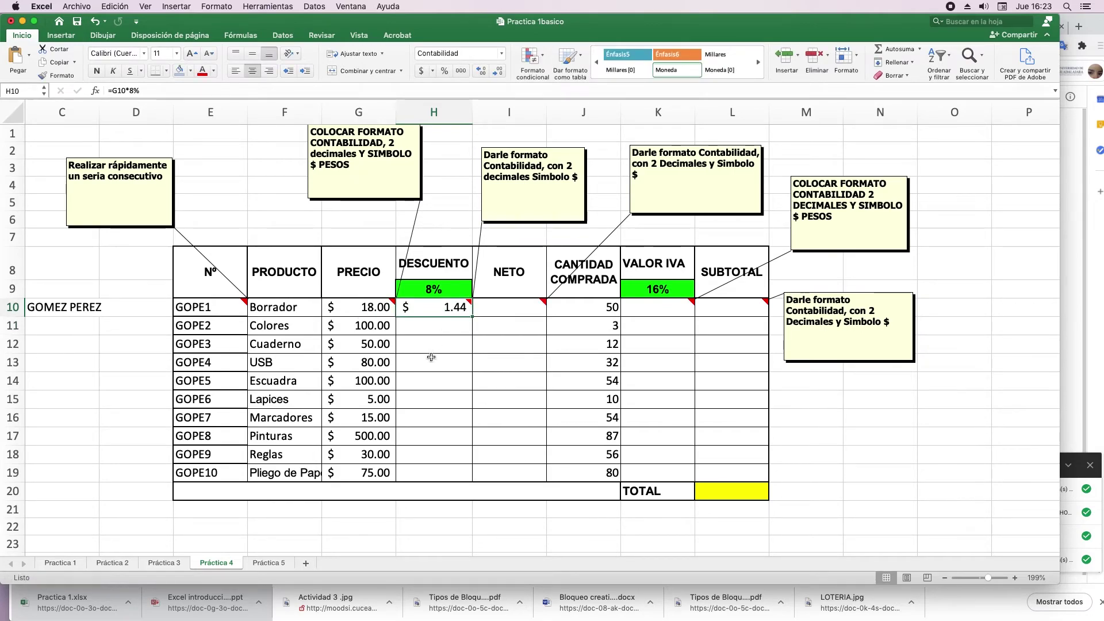
double_click(438, 310)
key("Return")
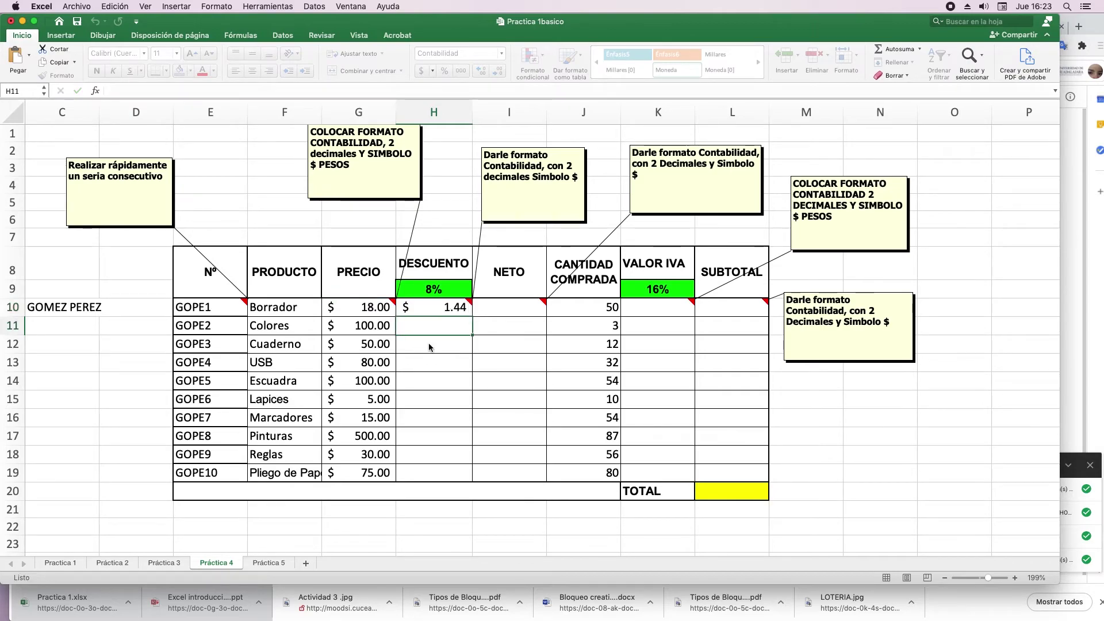
left_click(431, 306)
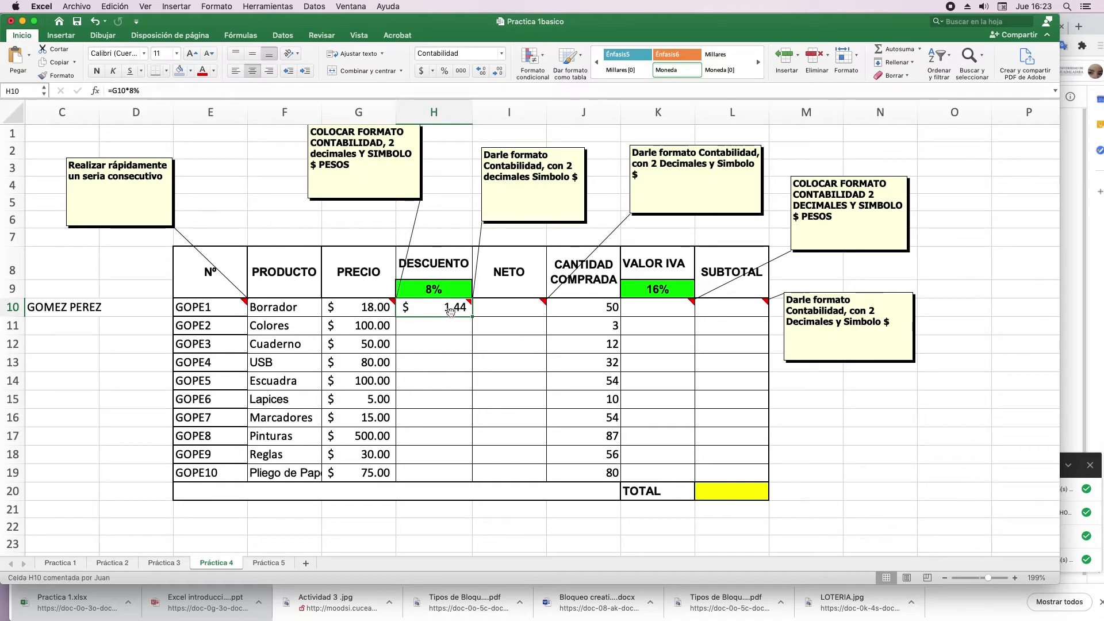
double_click(450, 308)
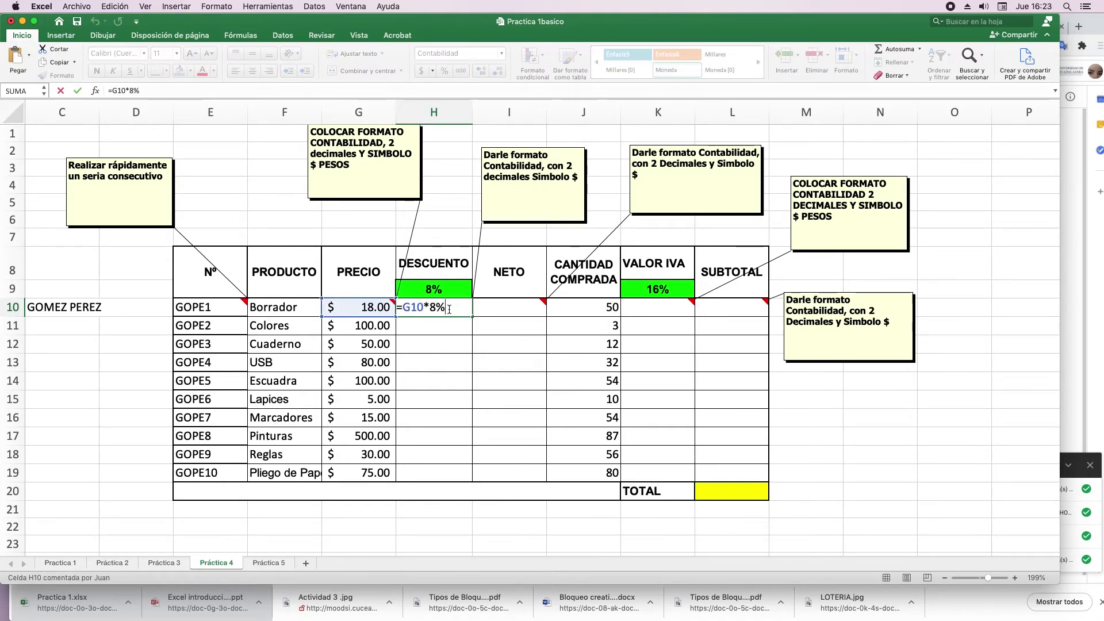
key("ctrl+Return")
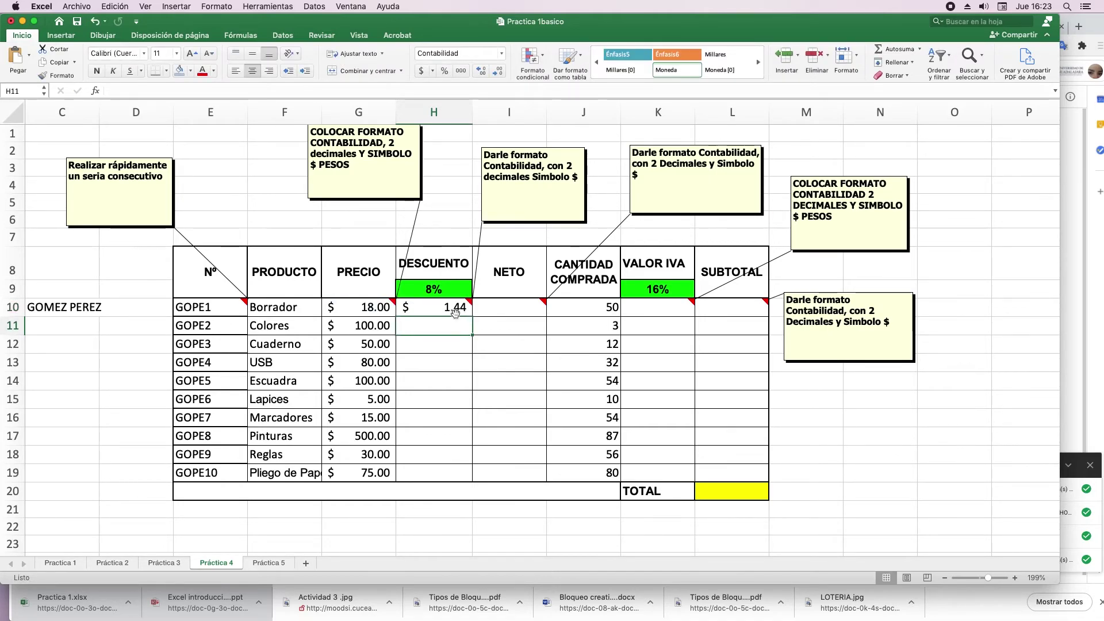
Step: Fill the discount formula down to H19, giving $1.44 through $6.00
left_click_drag(472, 316, 470, 333)
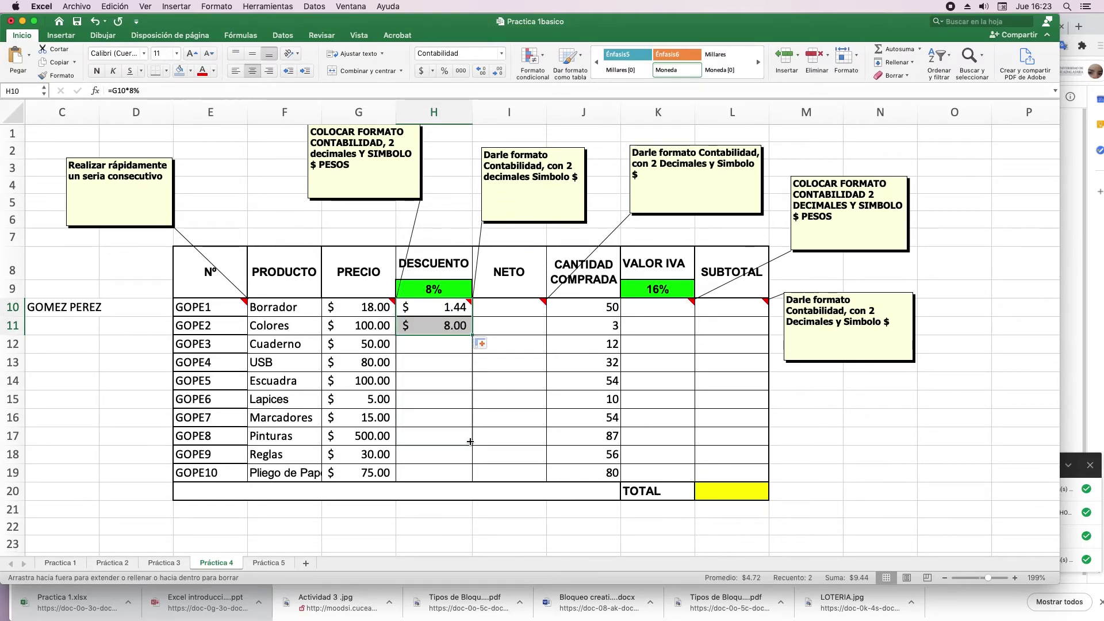
left_click_drag(472, 336, 469, 477)
left_click(511, 314)
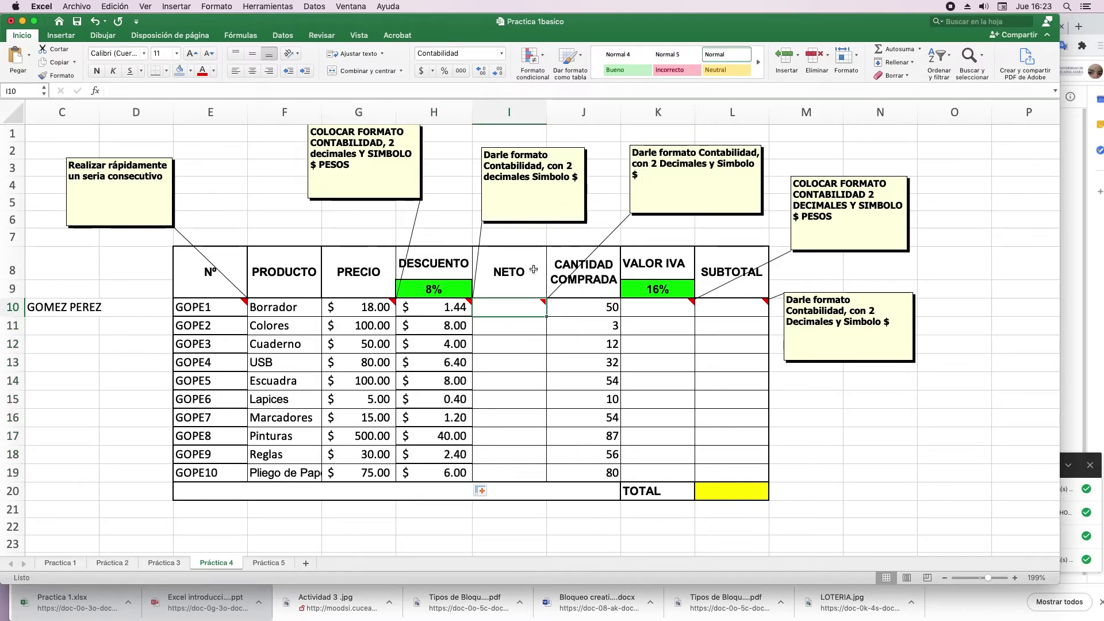
Step: Enter =G10-H10 in NETO cell I10 for the Borrador net price
left_click(368, 312)
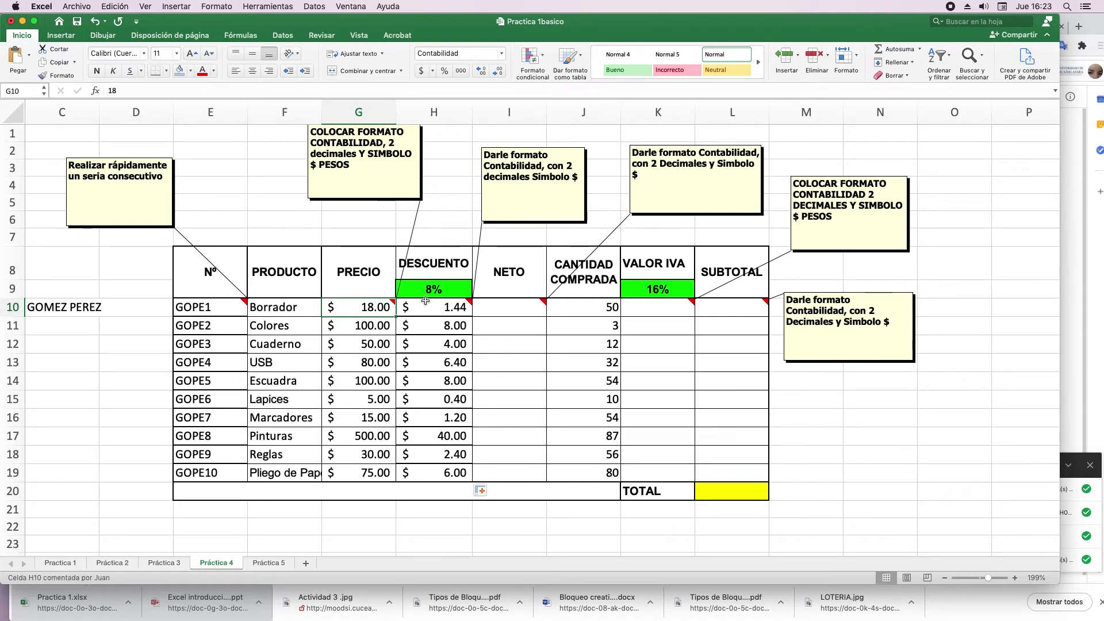
left_click(483, 309)
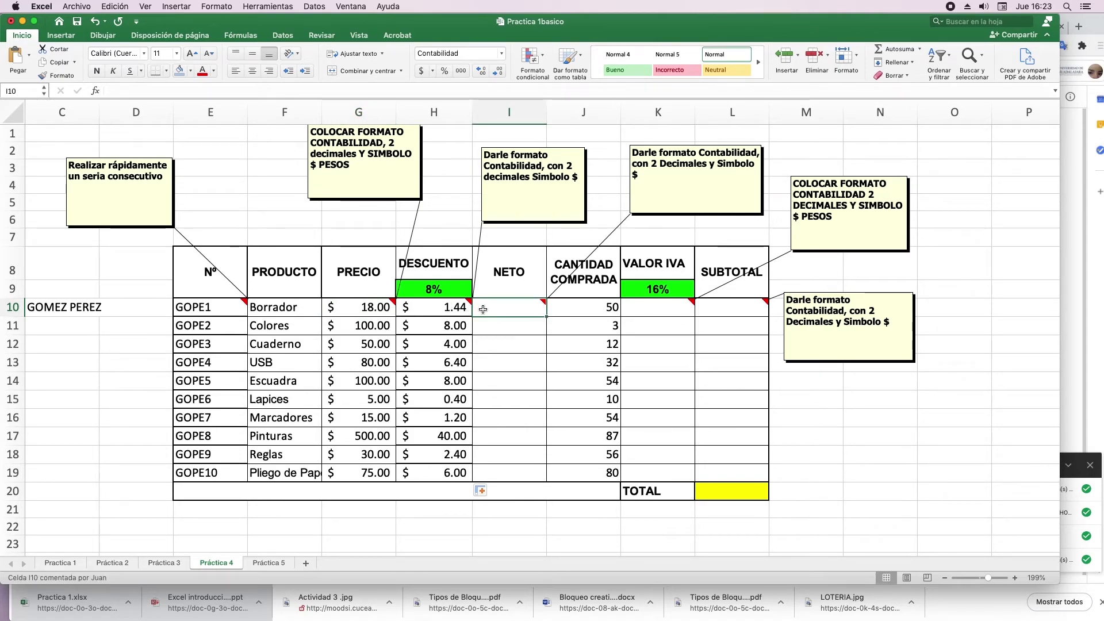
type("=")
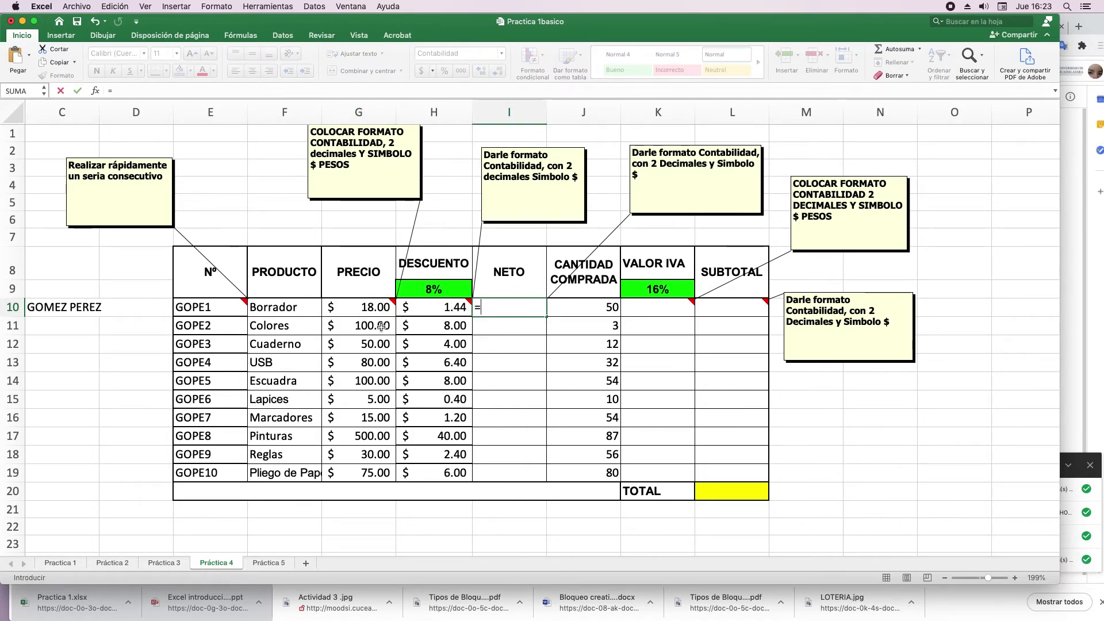
left_click(373, 308)
type("-")
left_click(424, 310)
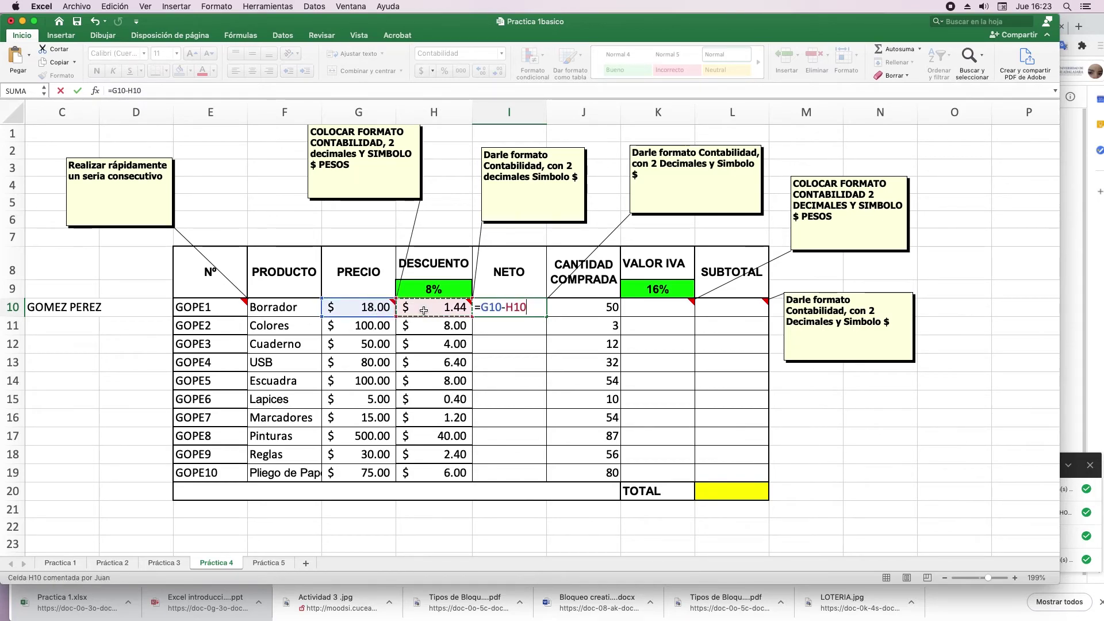
key("Return")
Step: Fill the NETO formula down to I19, from $16.56 to $69.00
left_click(537, 314)
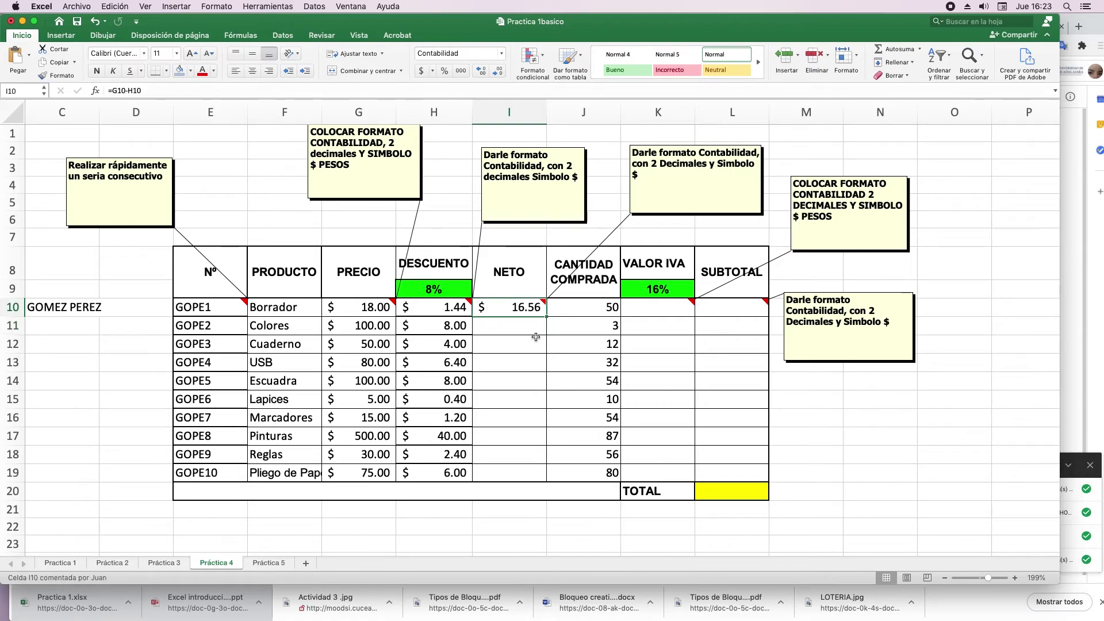
left_click_drag(547, 318, 546, 480)
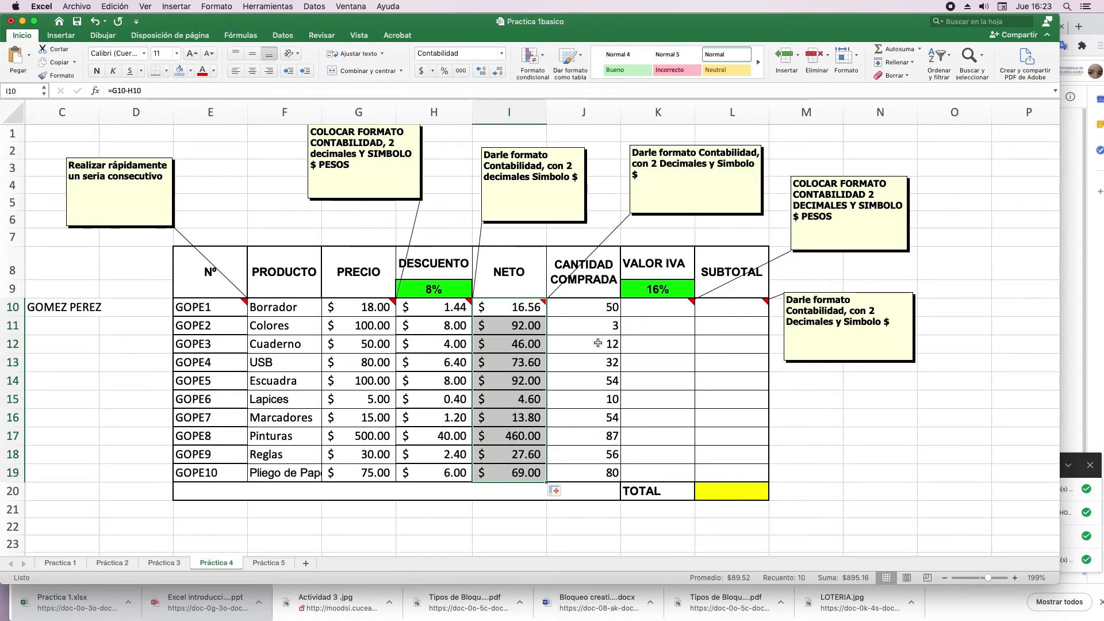
left_click(597, 305)
left_click(522, 310)
left_click(596, 309)
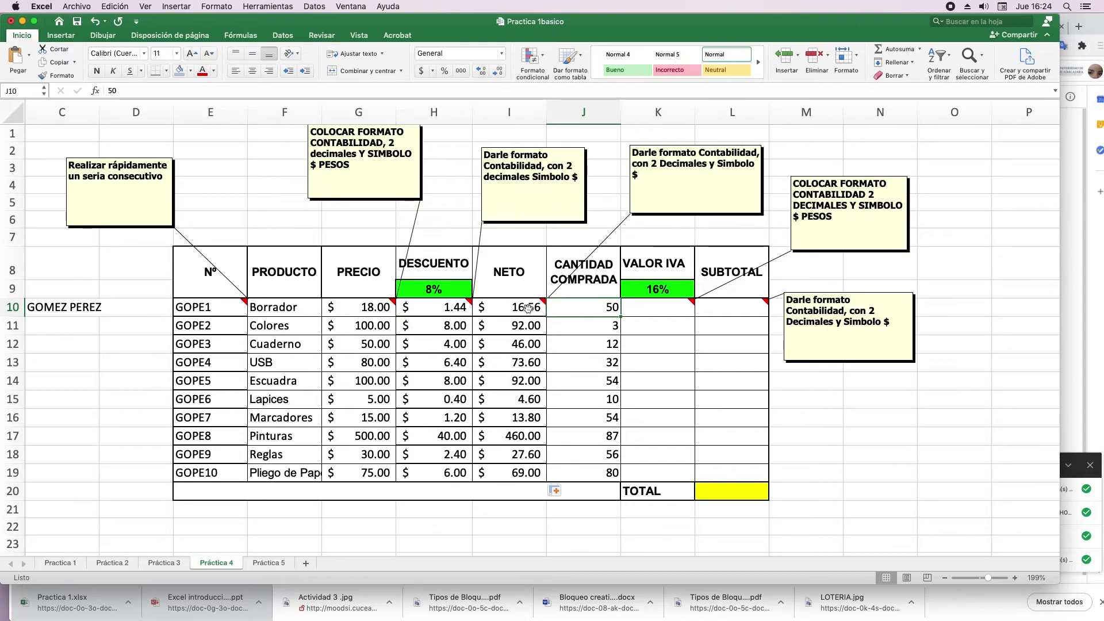
Step: Enter the Borrador subtotal formula =J10*I10 in L10, giving $828.00
left_click(722, 307)
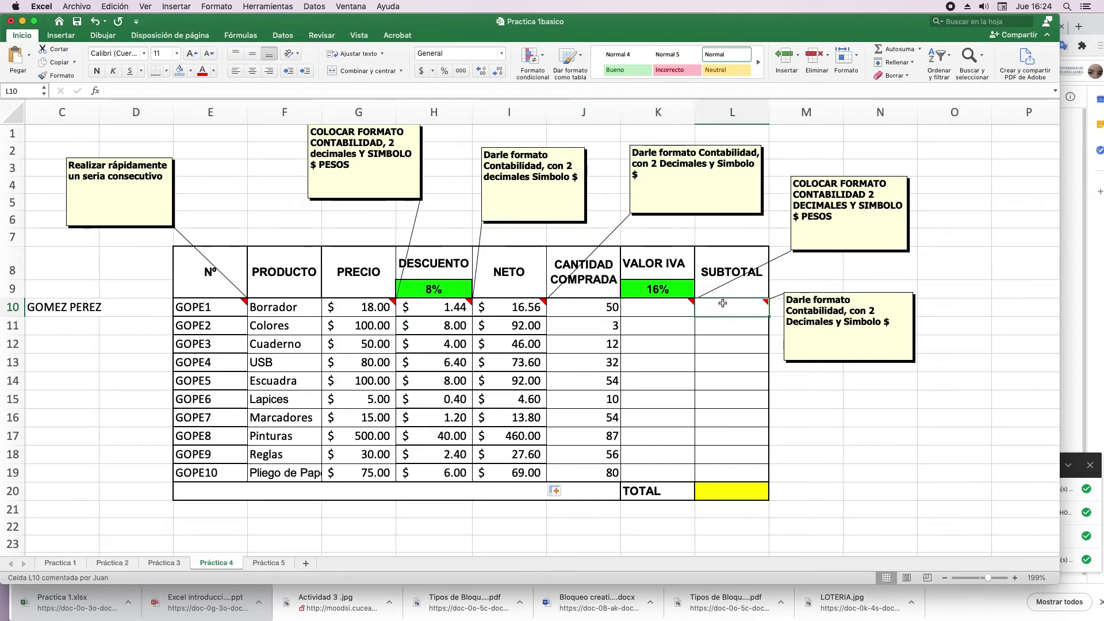
left_click(673, 307)
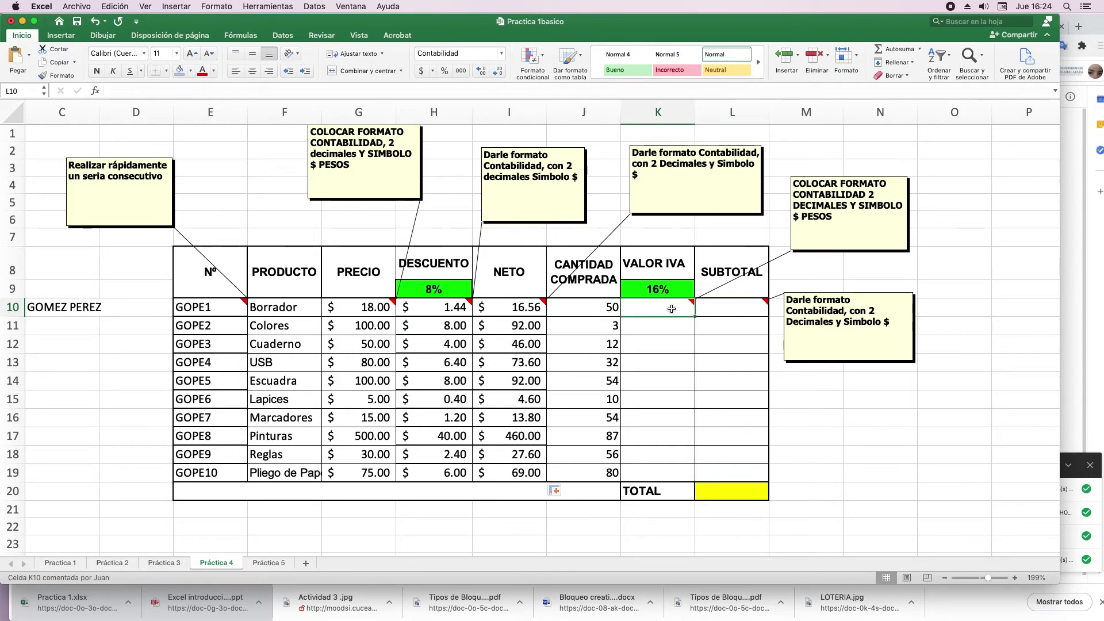
left_click(711, 312)
left_click(666, 313)
key("Right")
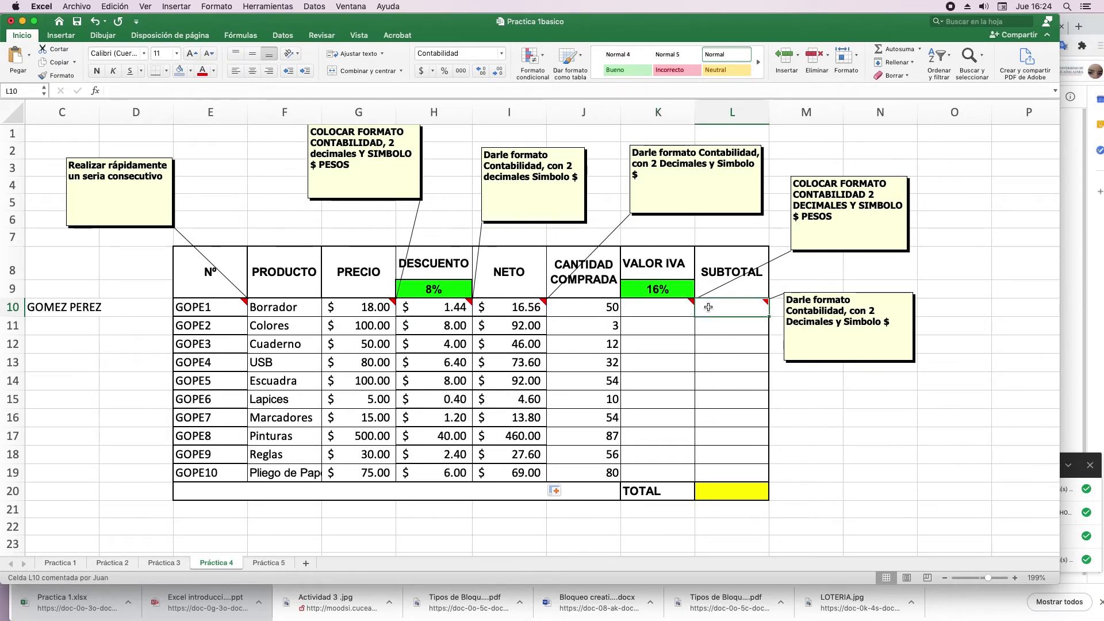
type("=")
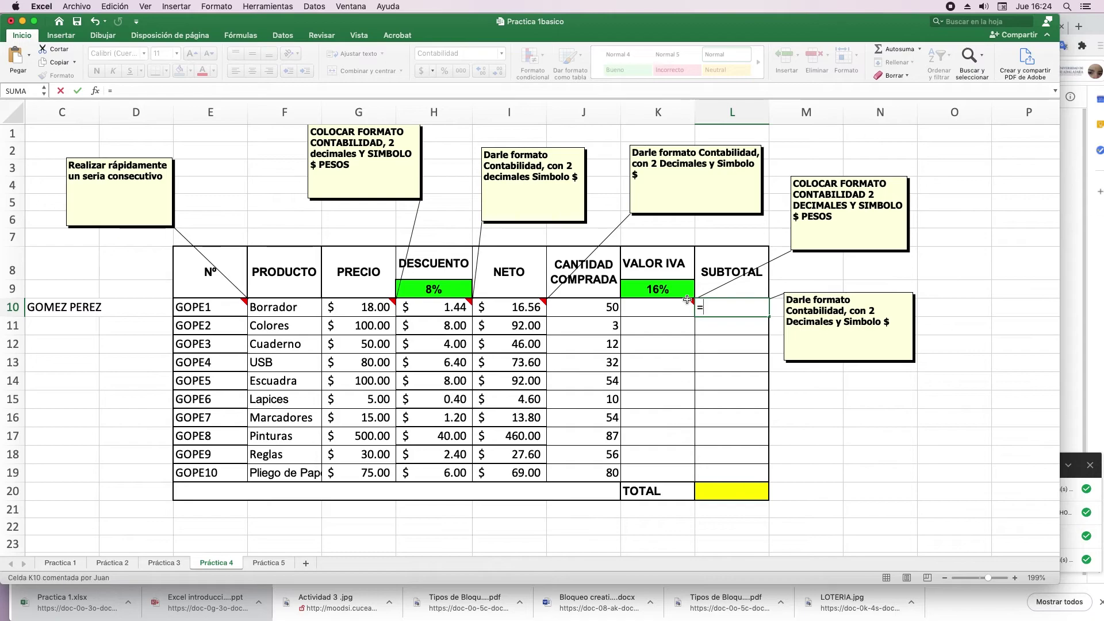
left_click(589, 308)
type("*")
left_click(529, 309)
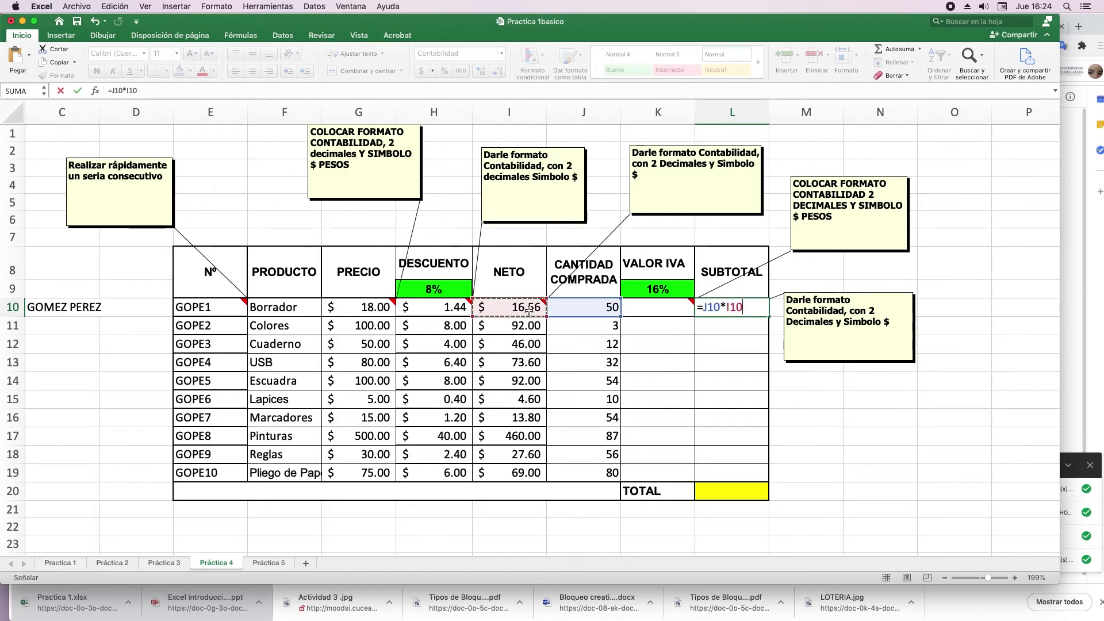
key("Return")
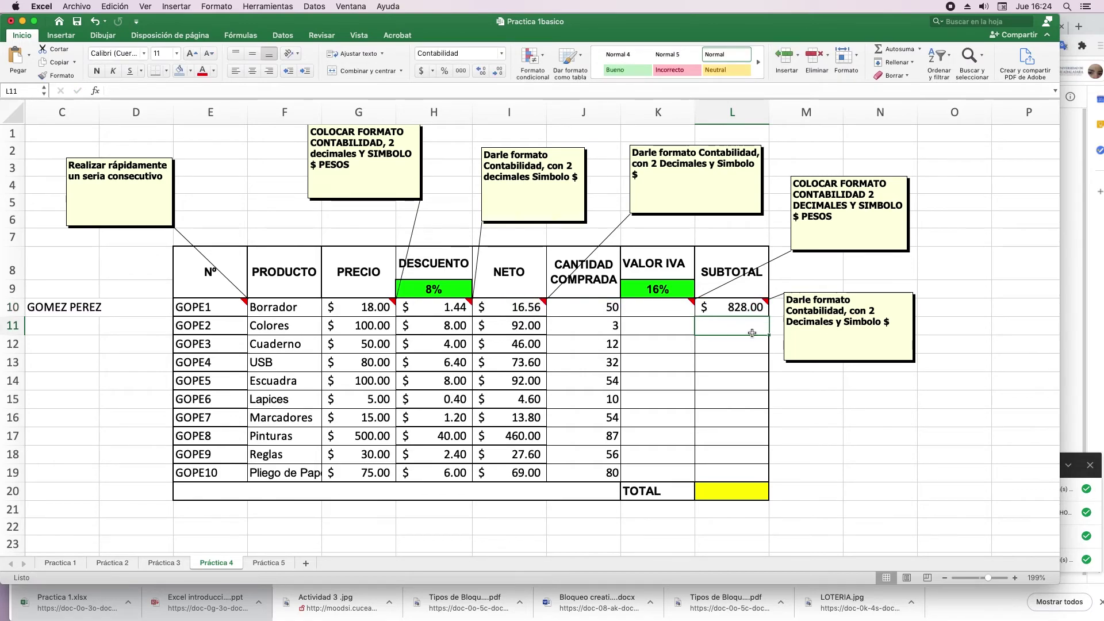
Step: Fill the subtotal formula down from L10 to L19, ending at $5,520.00
left_click(747, 309)
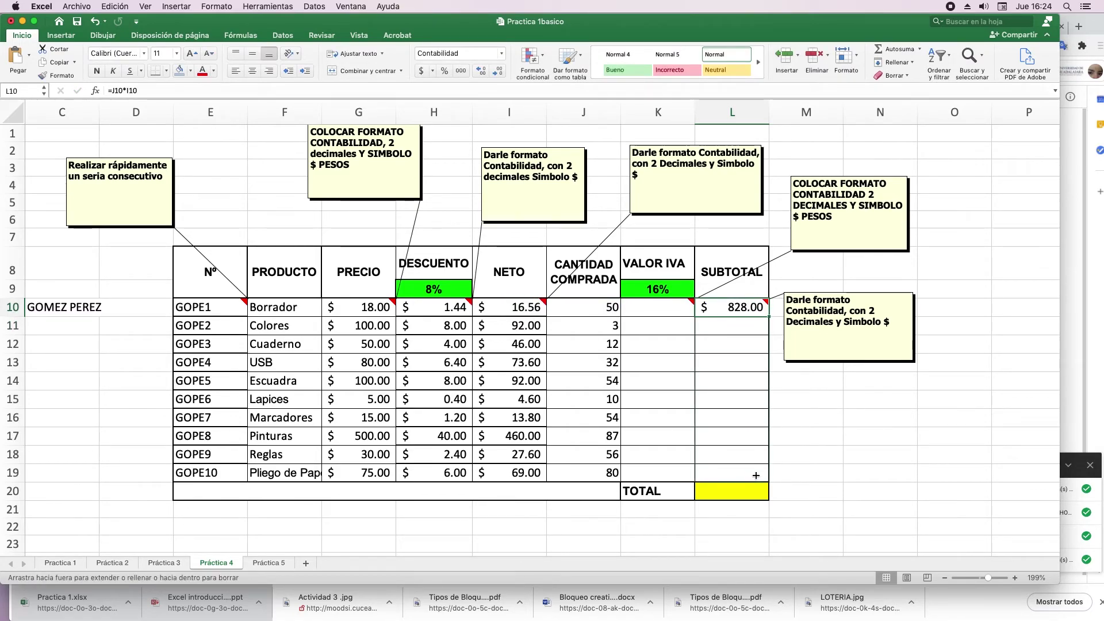
left_click_drag(771, 318, 760, 473)
left_click(743, 305)
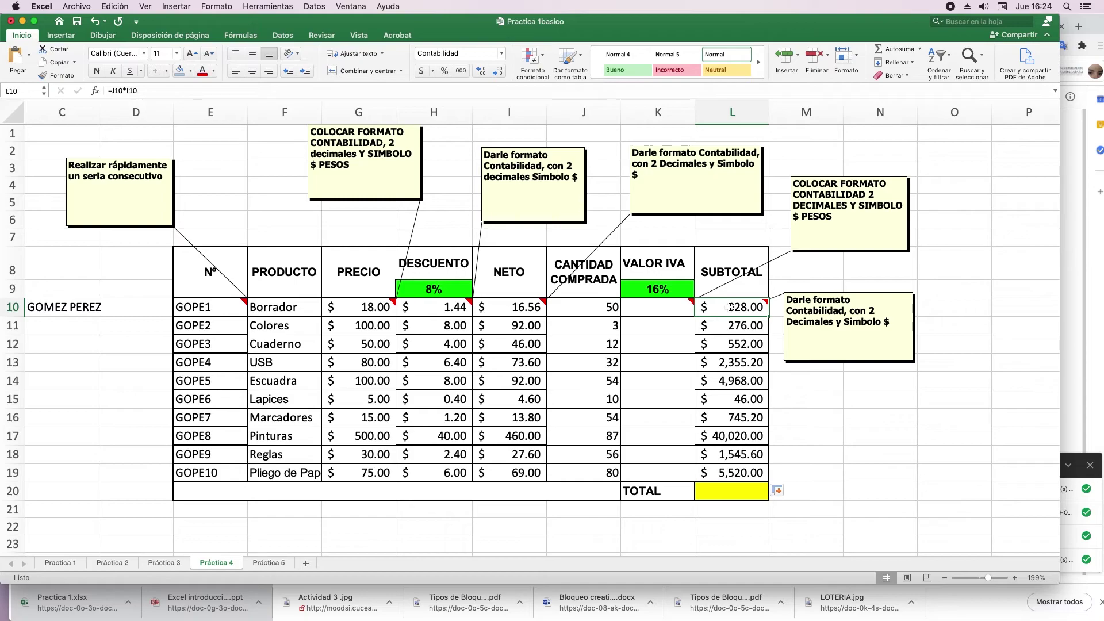
left_click(654, 307)
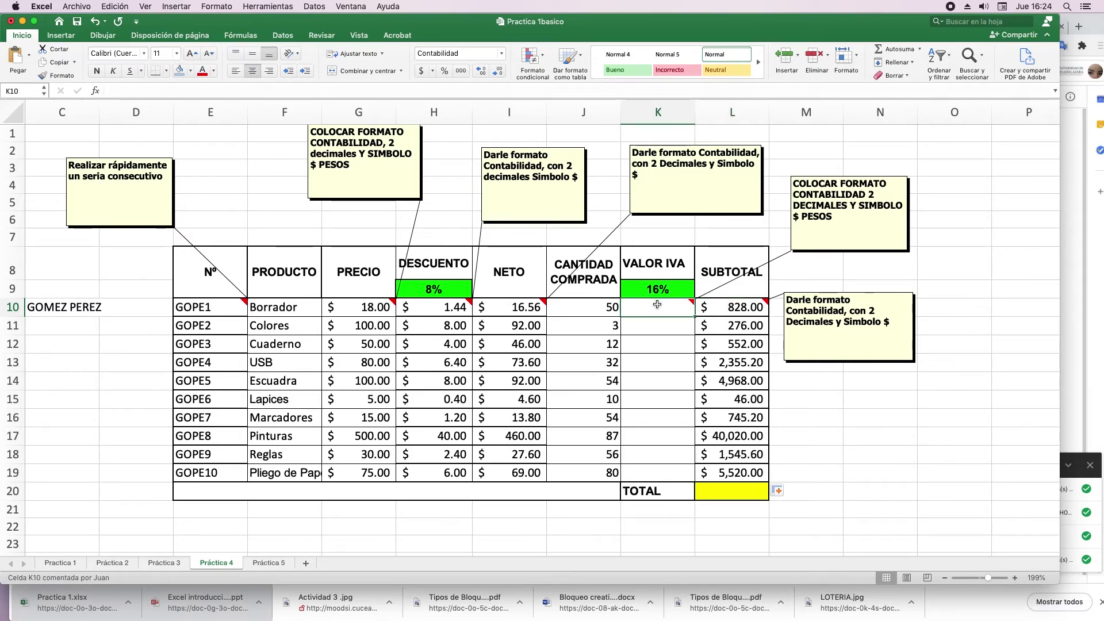
Step: Enter =L10*$K$9 in K10 and fill it down to K19, from $132.48 to $883.20
type("=")
left_click(718, 308)
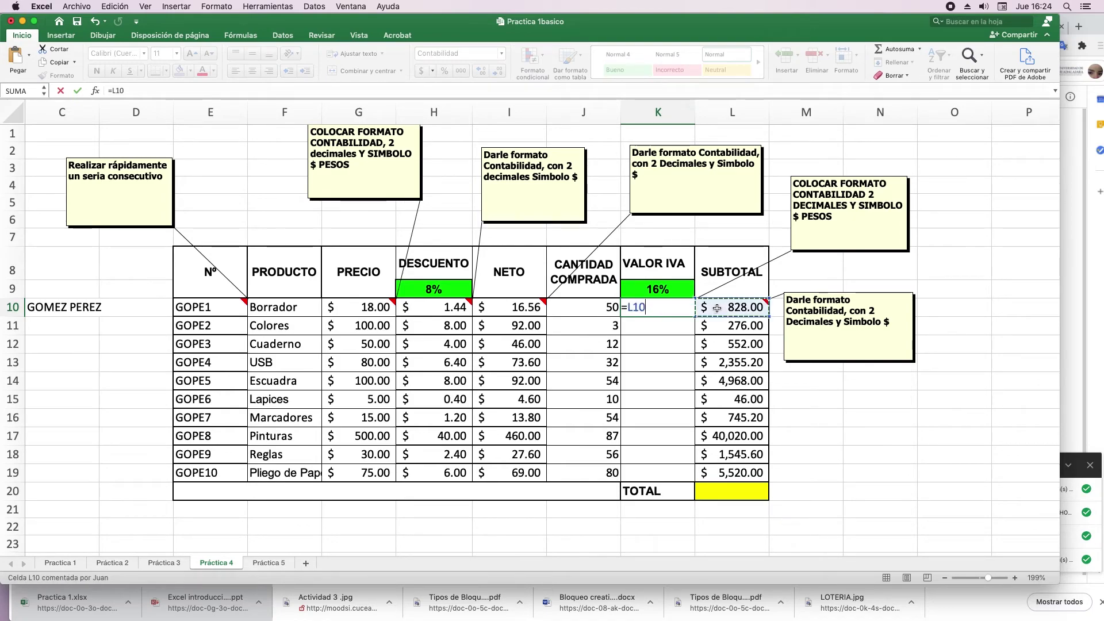
type("*")
left_click(673, 292)
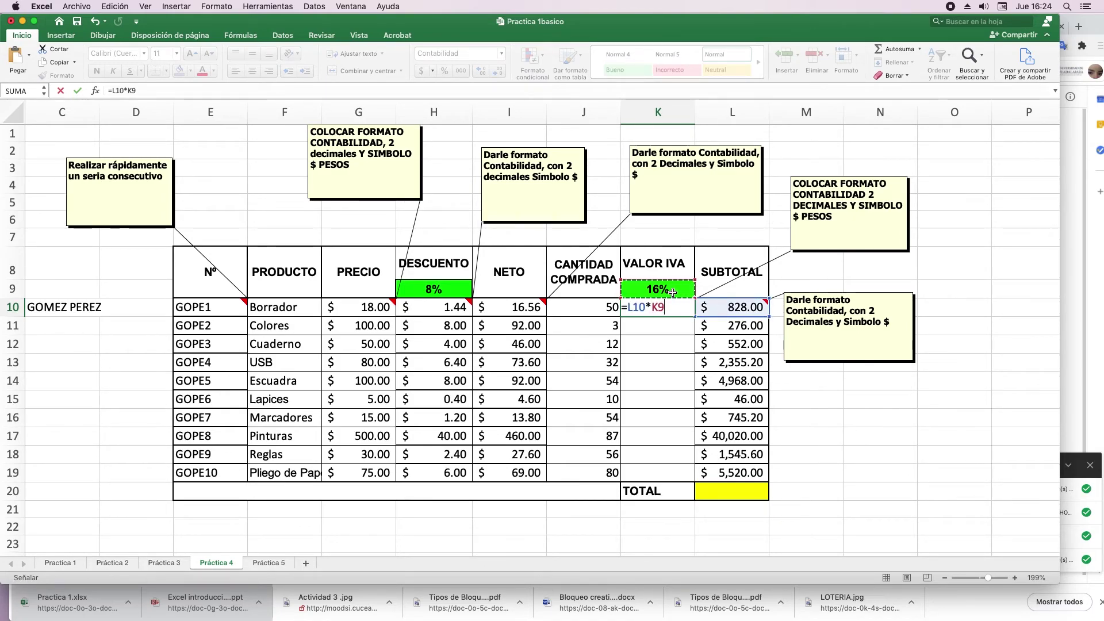
key("F4")
key("Return")
left_click(673, 314)
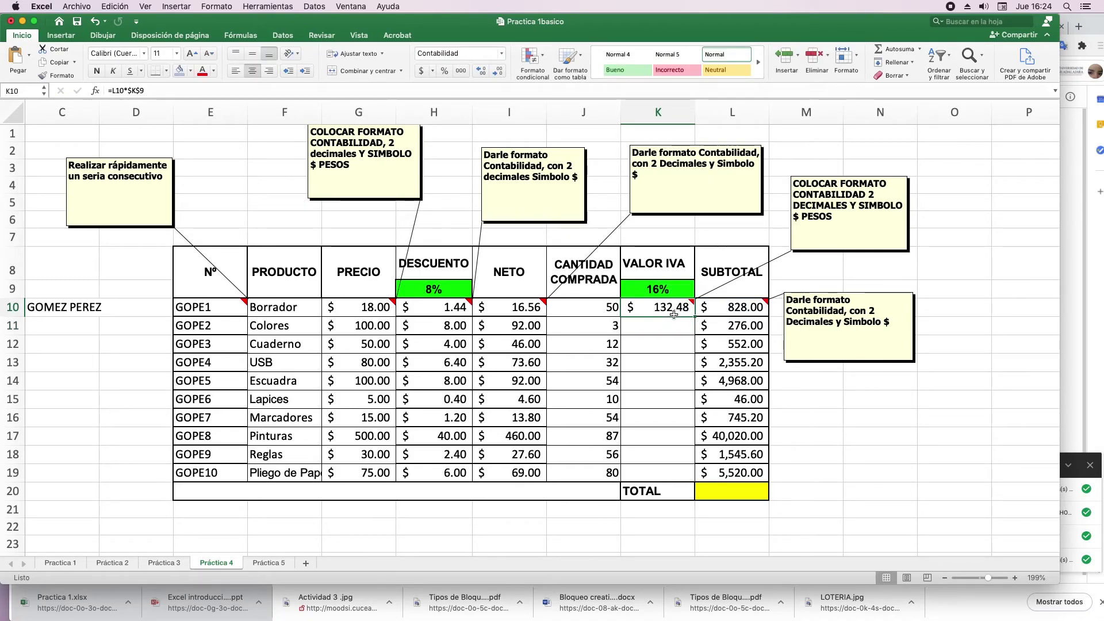
left_click_drag(695, 318, 682, 473)
left_click(723, 493)
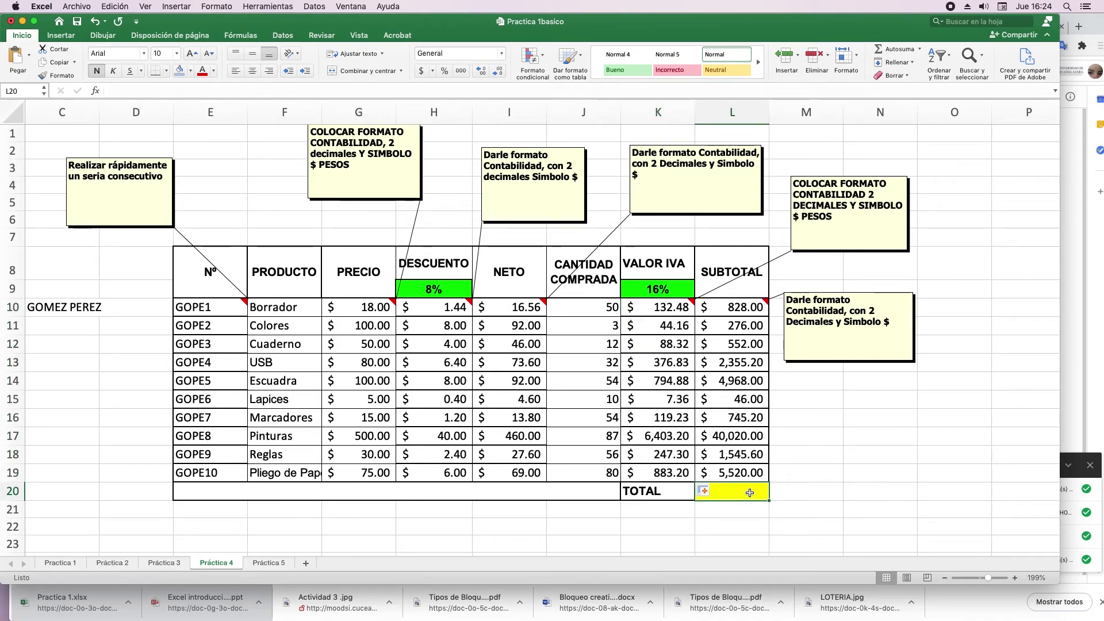
Step: Use Autosuma to put =SUMA(L10:L19) in the TOTAL cell L20, showing $56,856.00
left_click_drag(750, 492, 747, 308)
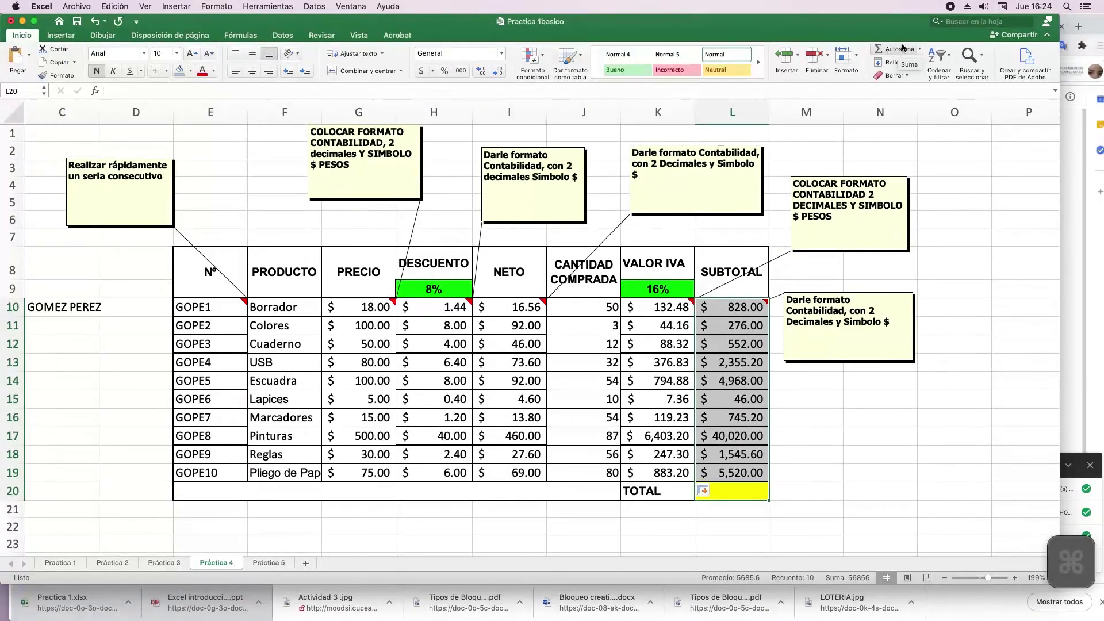
double_click(903, 47)
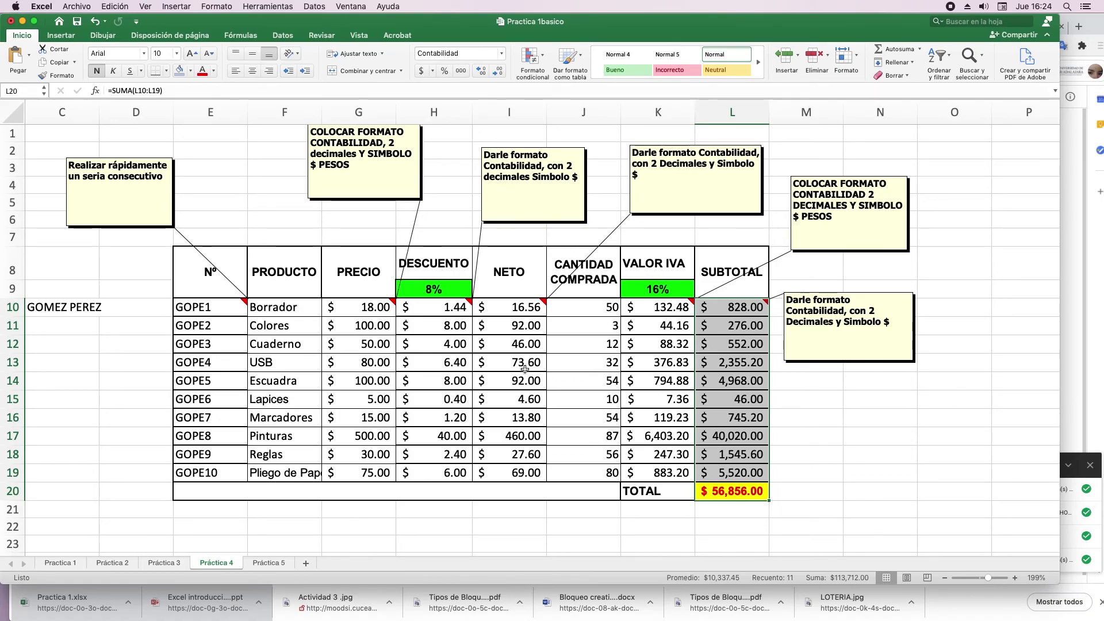
scroll(600, 342, "down", 2)
scroll(600, 342, "down", 1)
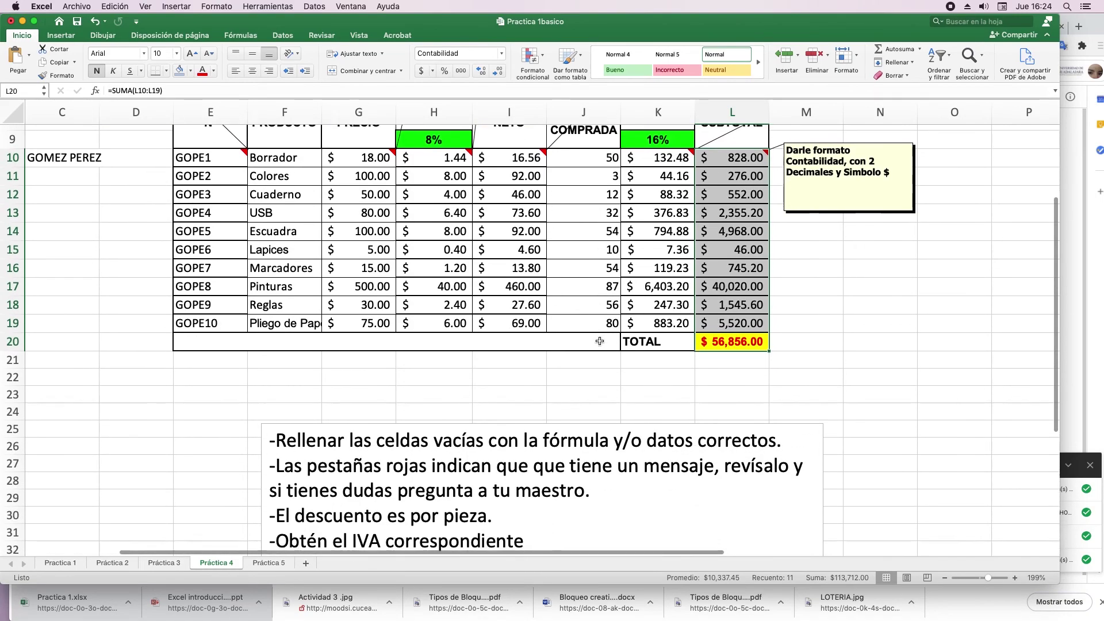
scroll(600, 341, "down", 2)
scroll(600, 342, "down", 3)
scroll(600, 342, "down", 4)
scroll(600, 342, "down", 2)
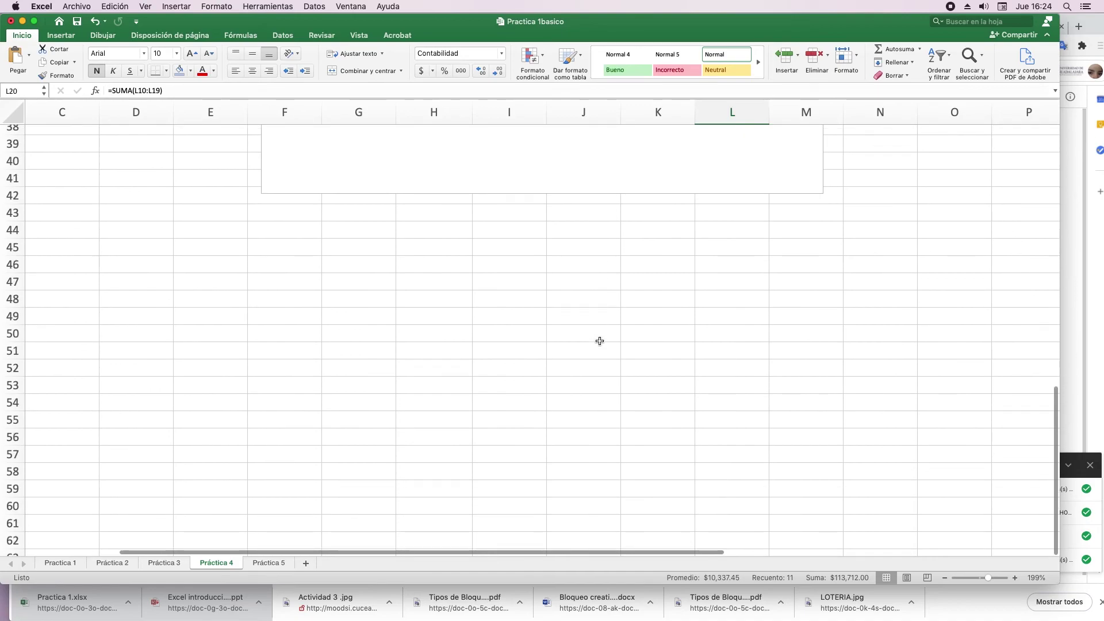
Step: Zoom out and switch to the Práctica 5 sheet to view its gasoline table
left_click_drag(988, 578, 980, 578)
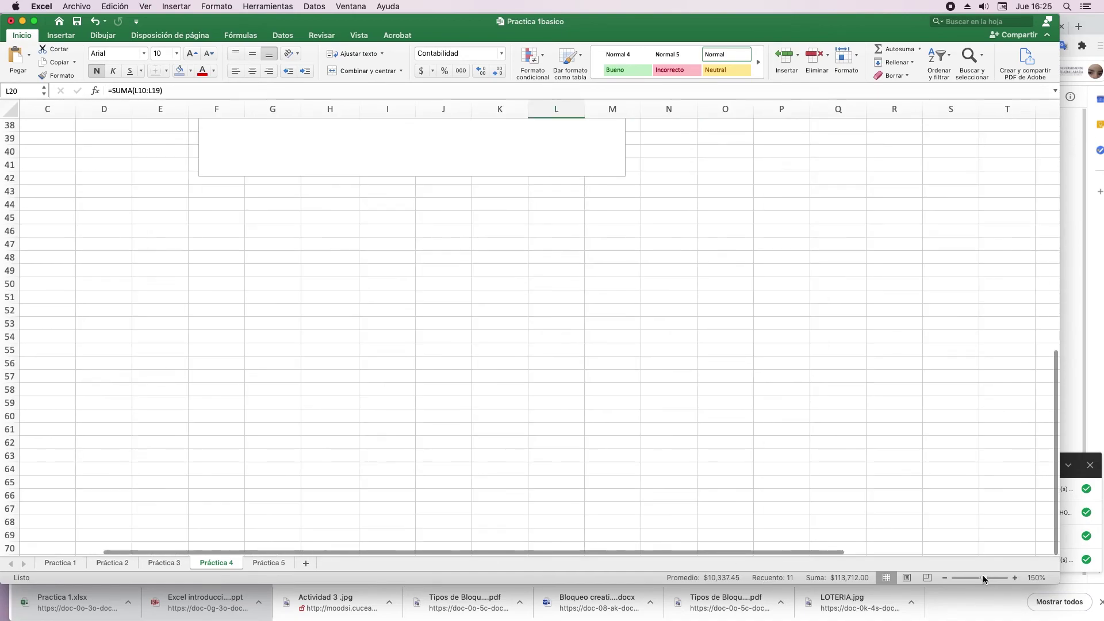
scroll(563, 394, "up", 10)
scroll(562, 394, "up", 3)
scroll(563, 394, "up", 2)
scroll(651, 551, "left", 2)
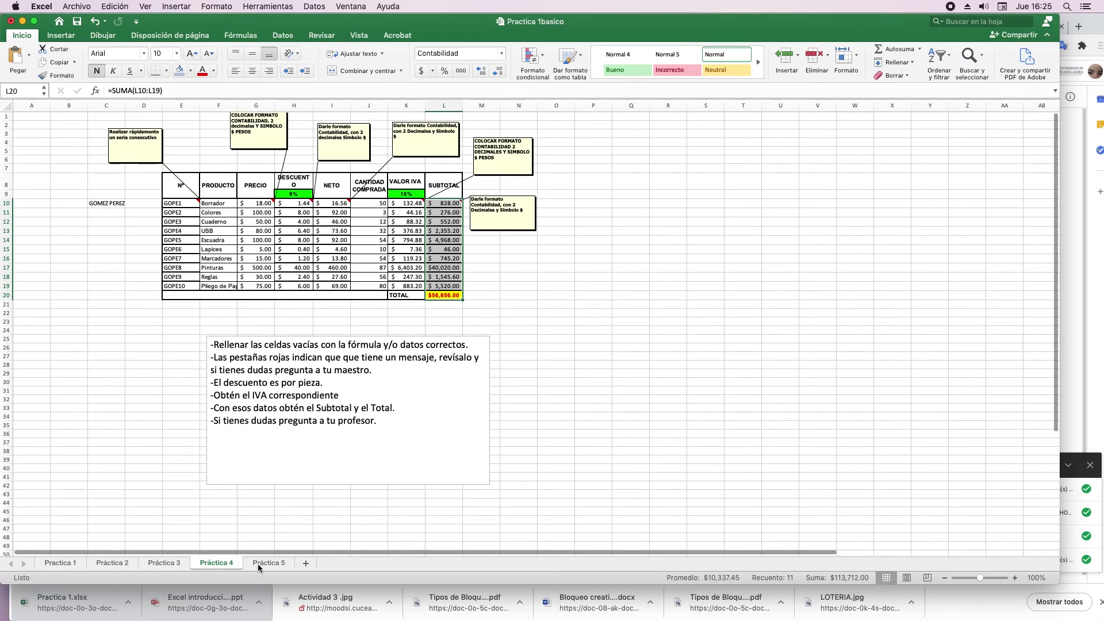
left_click(259, 563)
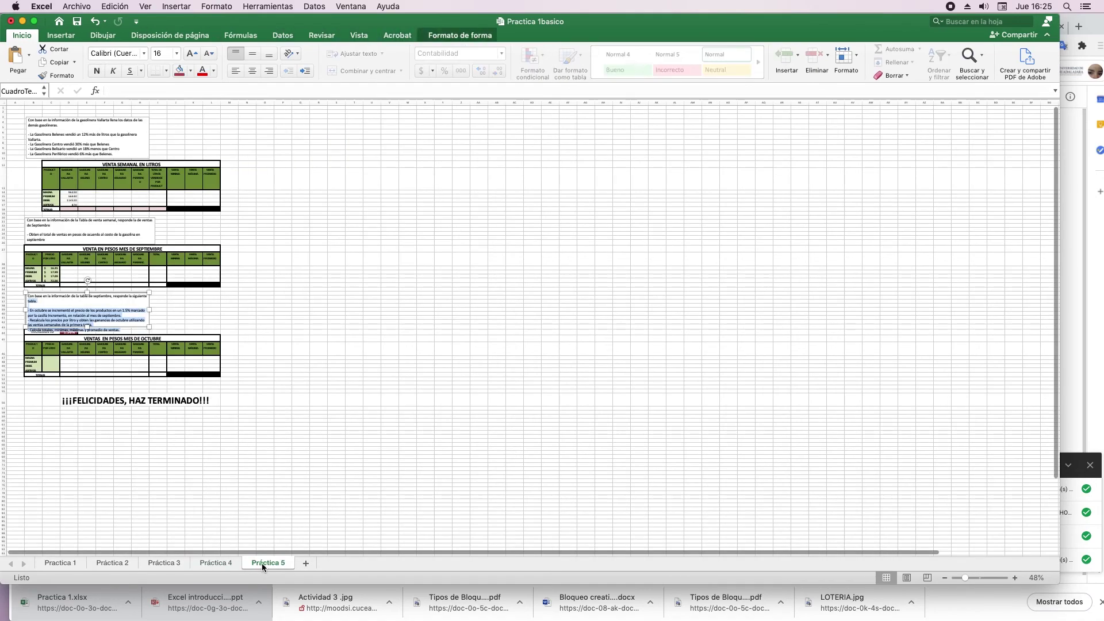
left_click(123, 179)
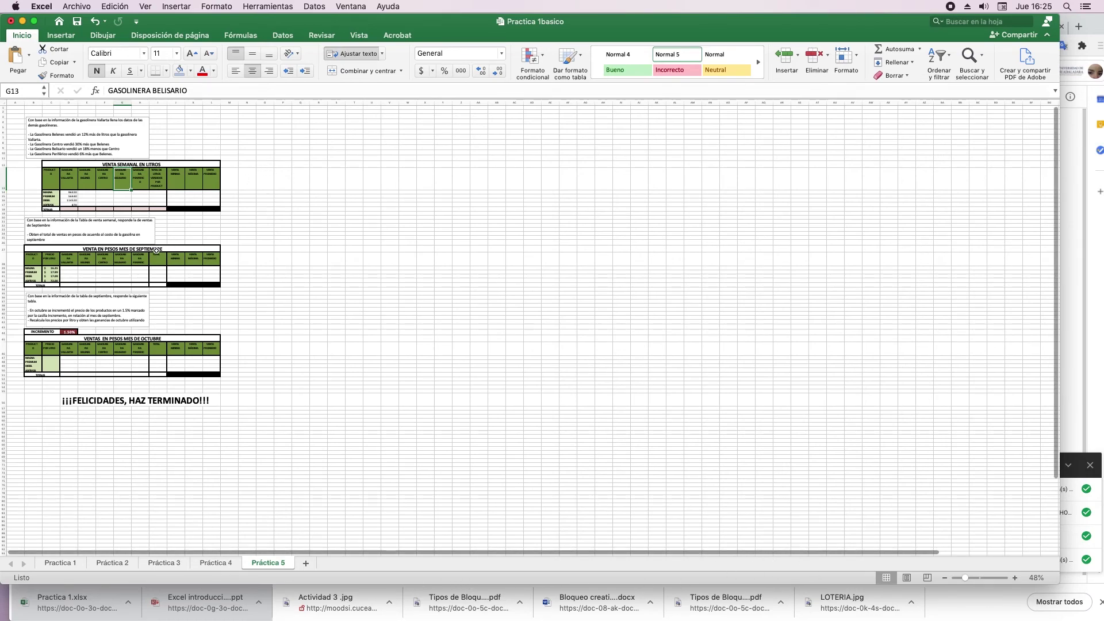
Step: Back on Práctica 4, review the discount, subtotal and total formulas and the instructions
left_click(216, 562)
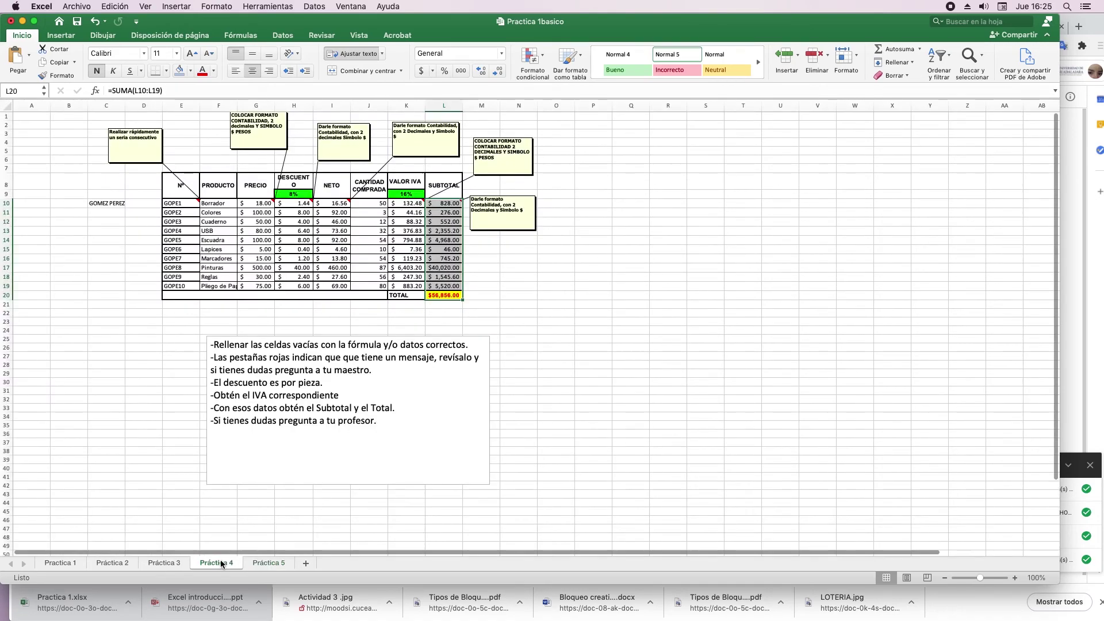
left_click(298, 205)
key("Down")
key("Down")
key("Down")
key("Down")
key("Down")
key("Down")
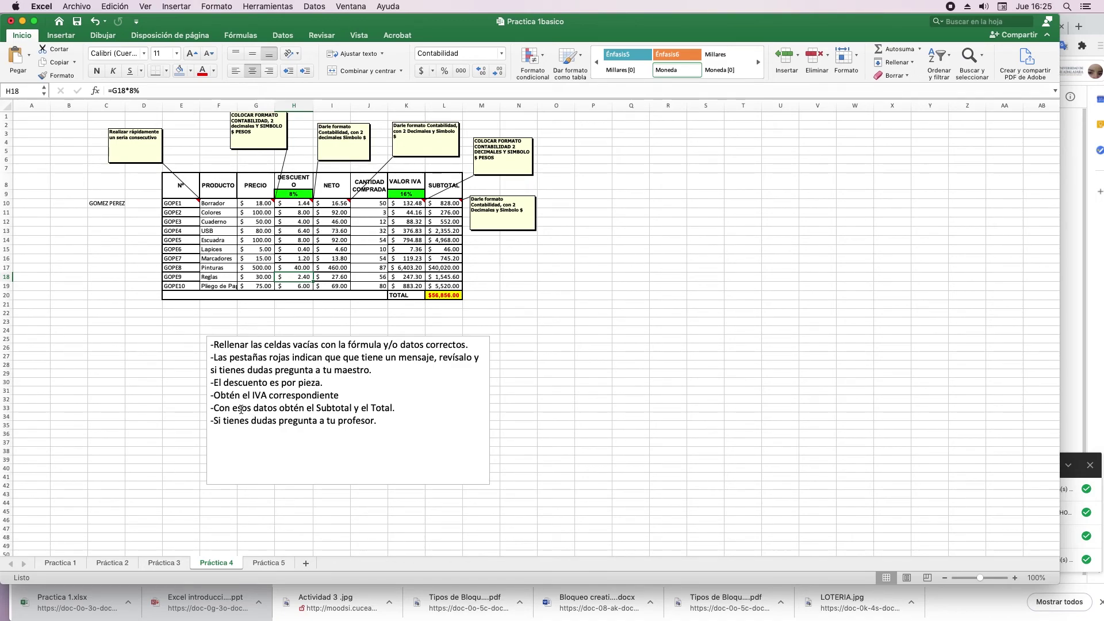
left_click_drag(213, 408, 400, 410)
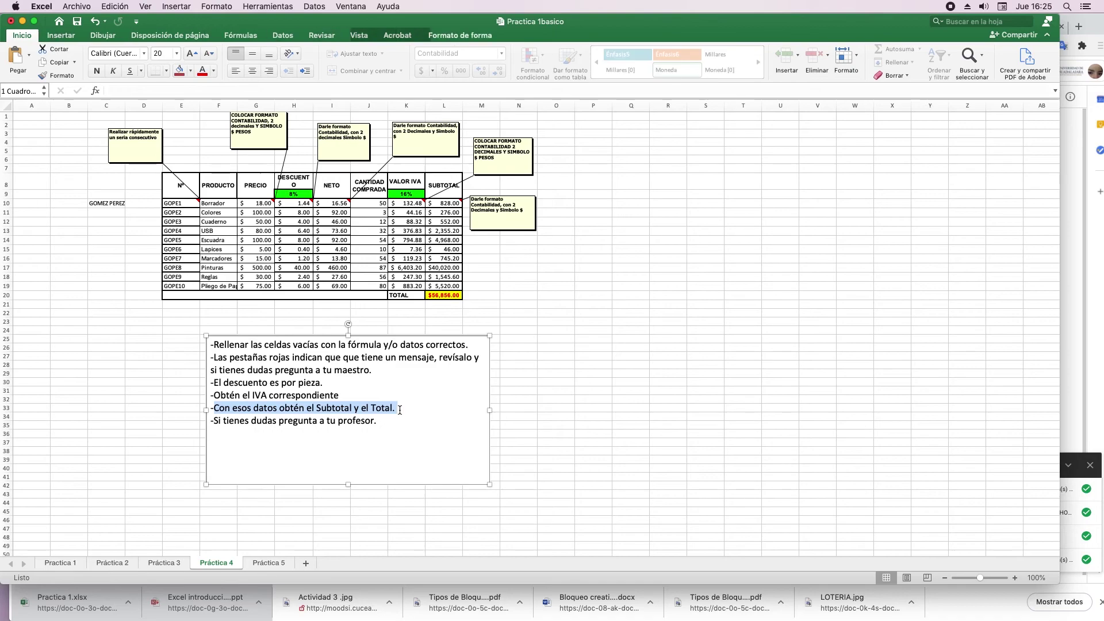
left_click(444, 204)
left_click(446, 296)
left_click(375, 294)
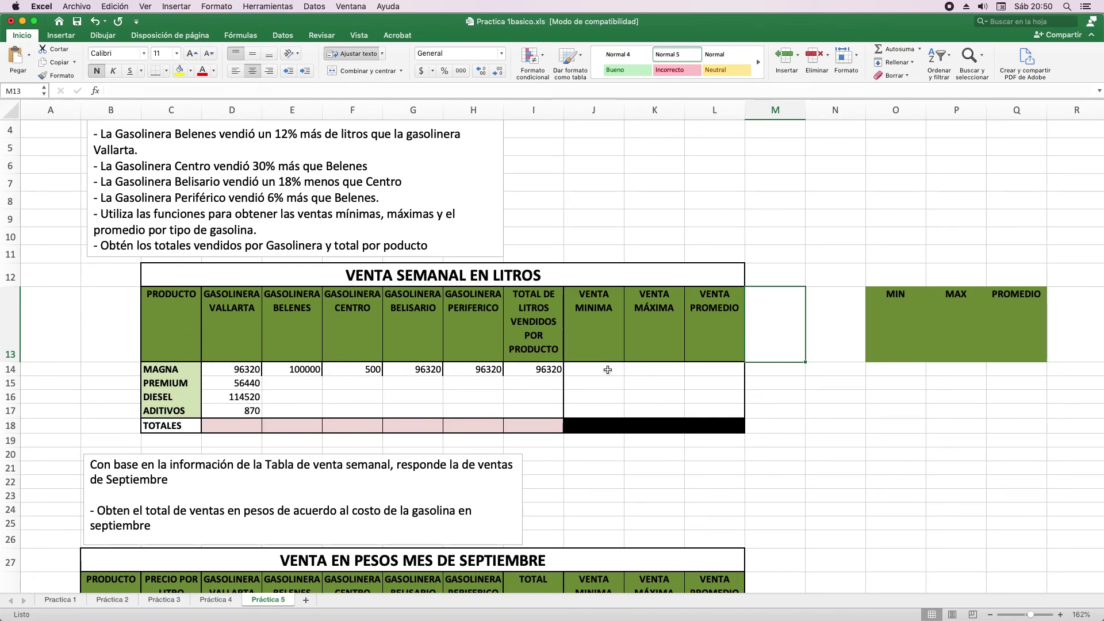
Step: Enter =MIN(D14:I14) in MAGNA's VENTA MINIMA cell J14, showing 500
left_click(598, 308)
left_click(654, 344)
left_click(730, 347)
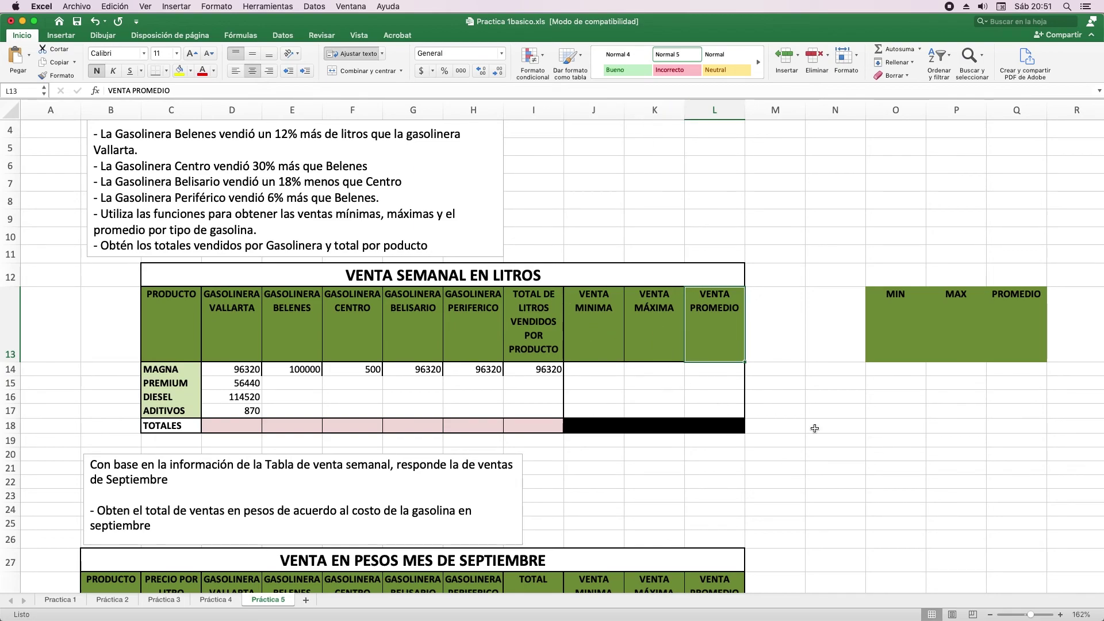
left_click(583, 373)
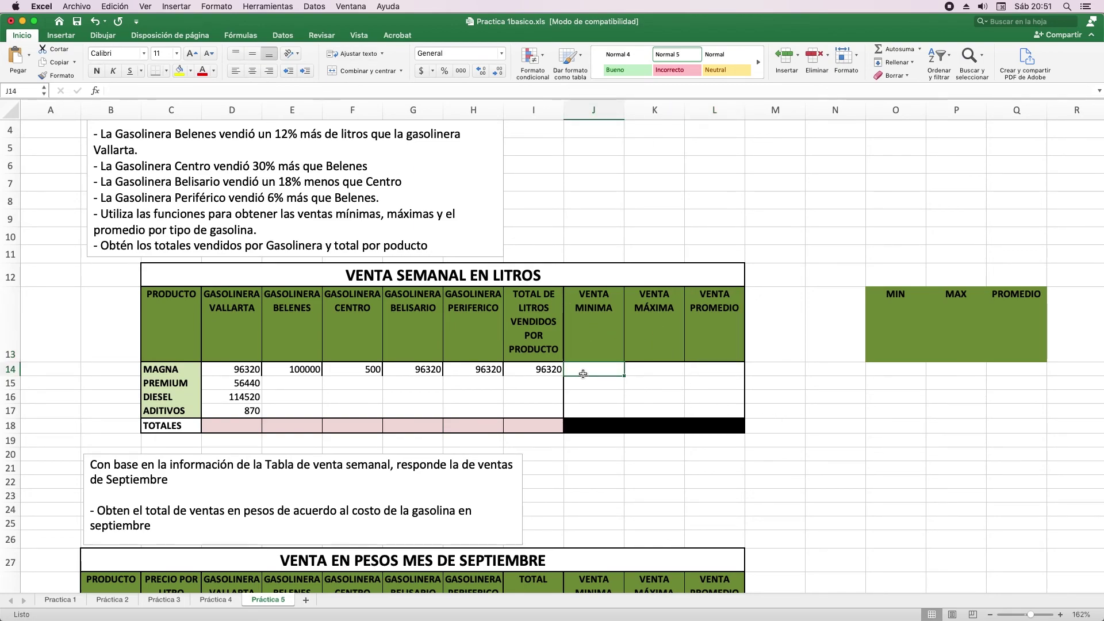
type("=")
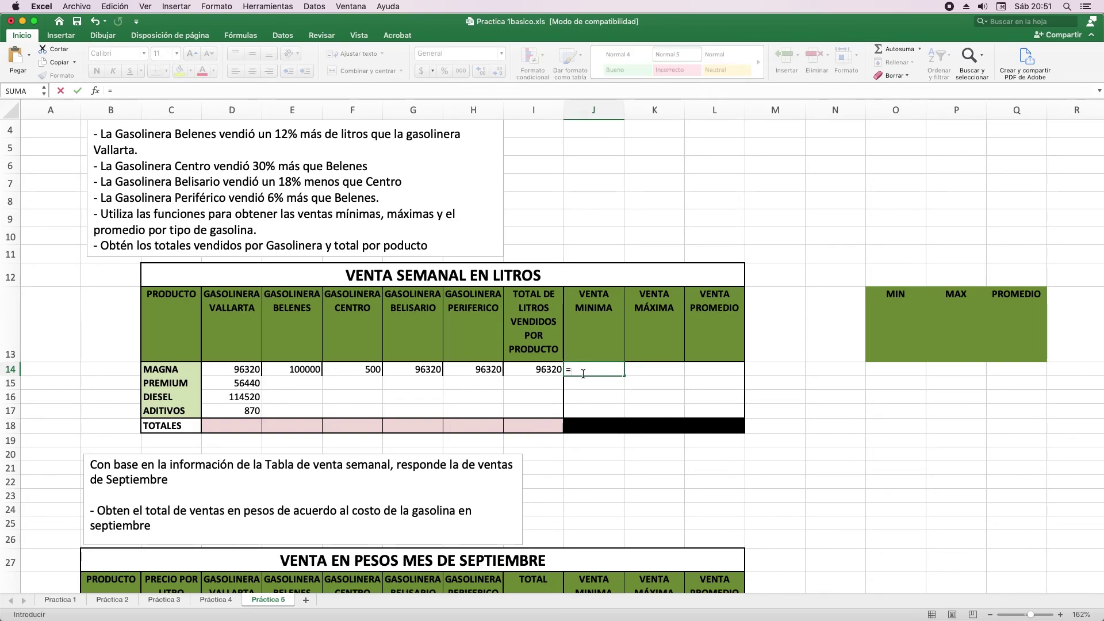
type("min")
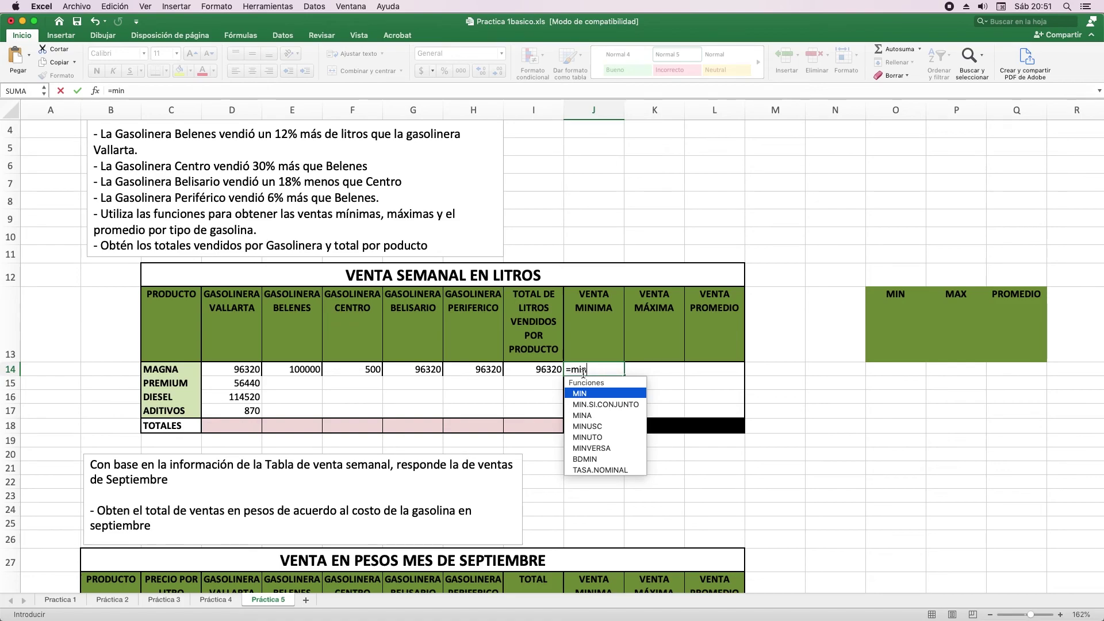
double_click(591, 394)
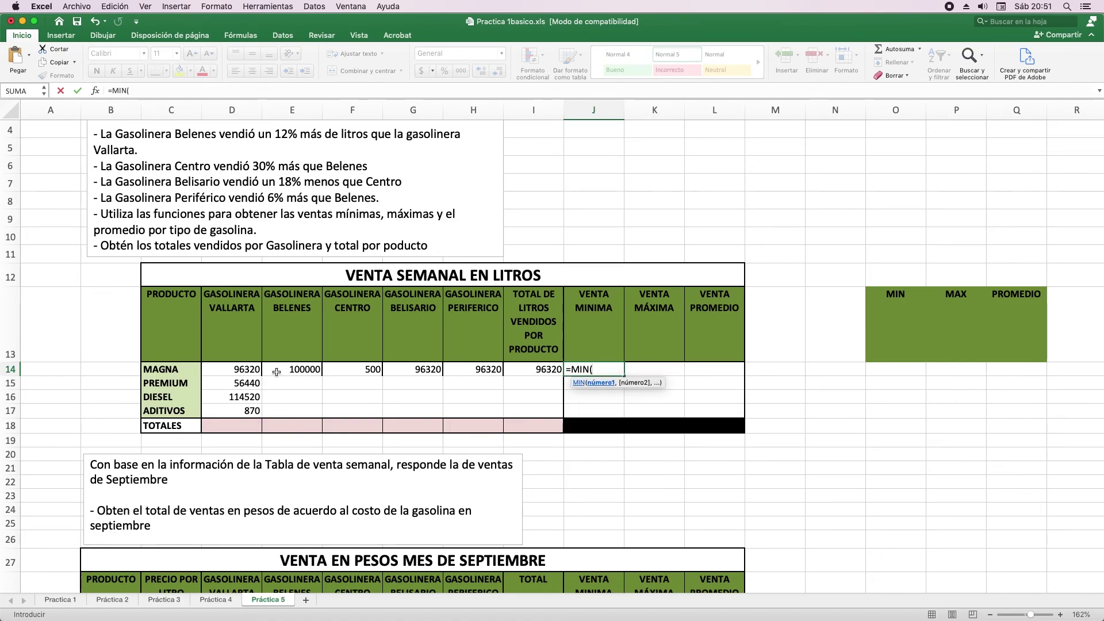
left_click_drag(549, 369, 282, 375)
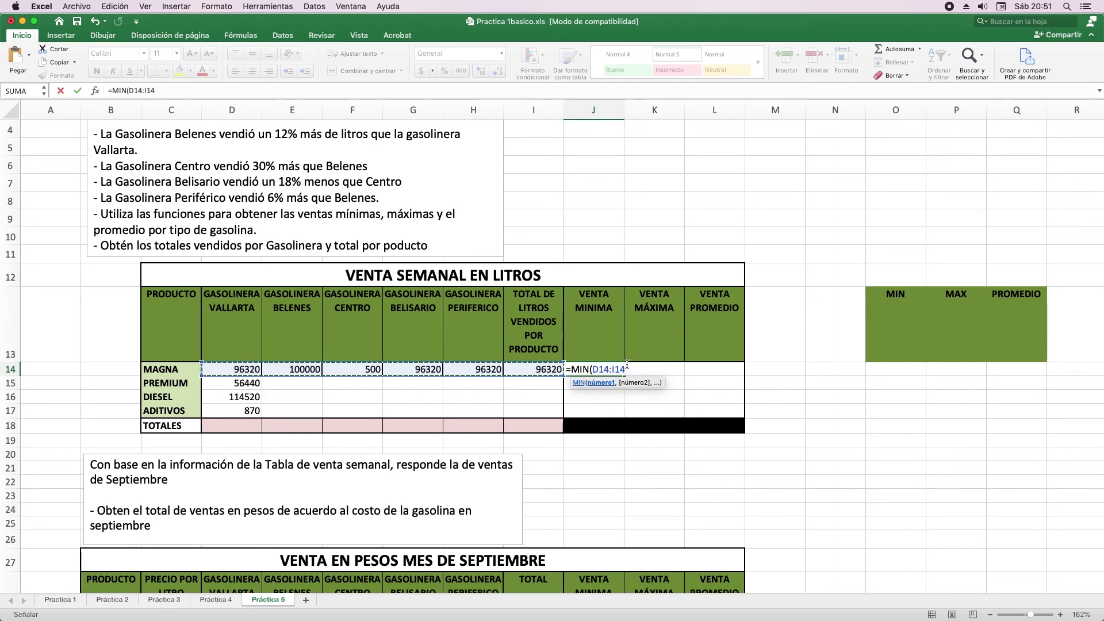
type(")")
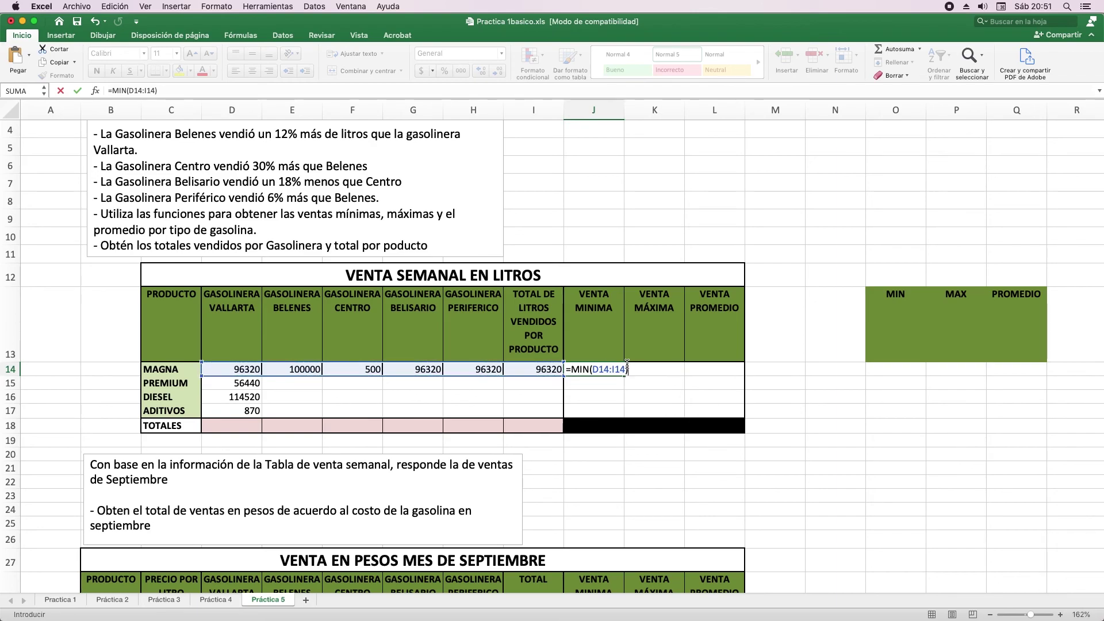
key("Return")
left_click(651, 373)
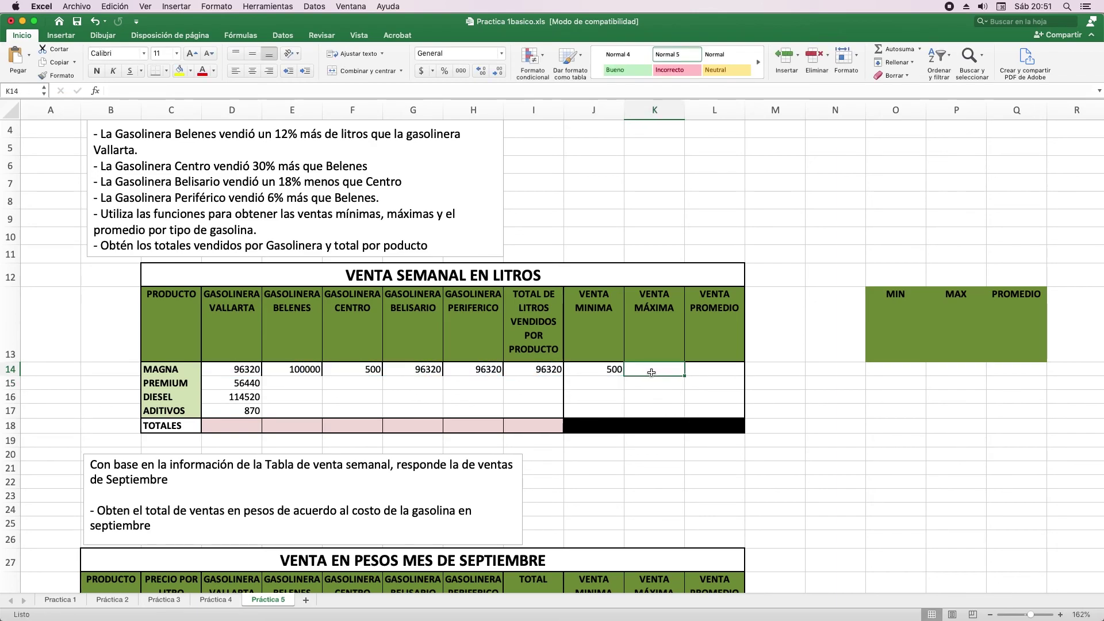
Step: Enter =MAX(D14:H14) in MAGNA's VENTA MÁXIMA cell K14, showing 100000
type("=")
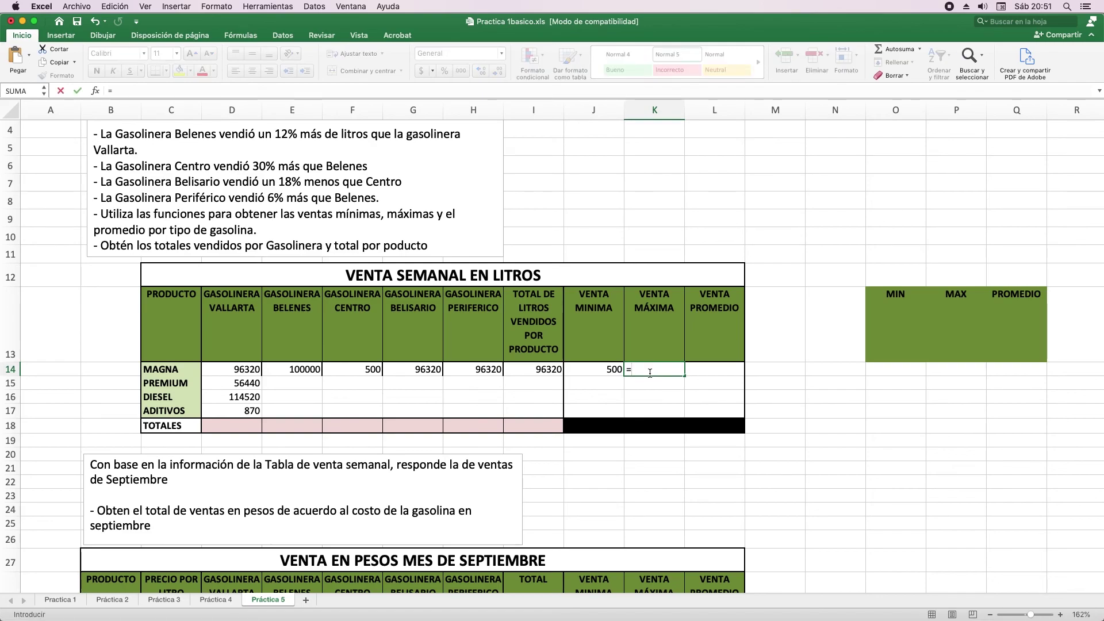
type("Ma")
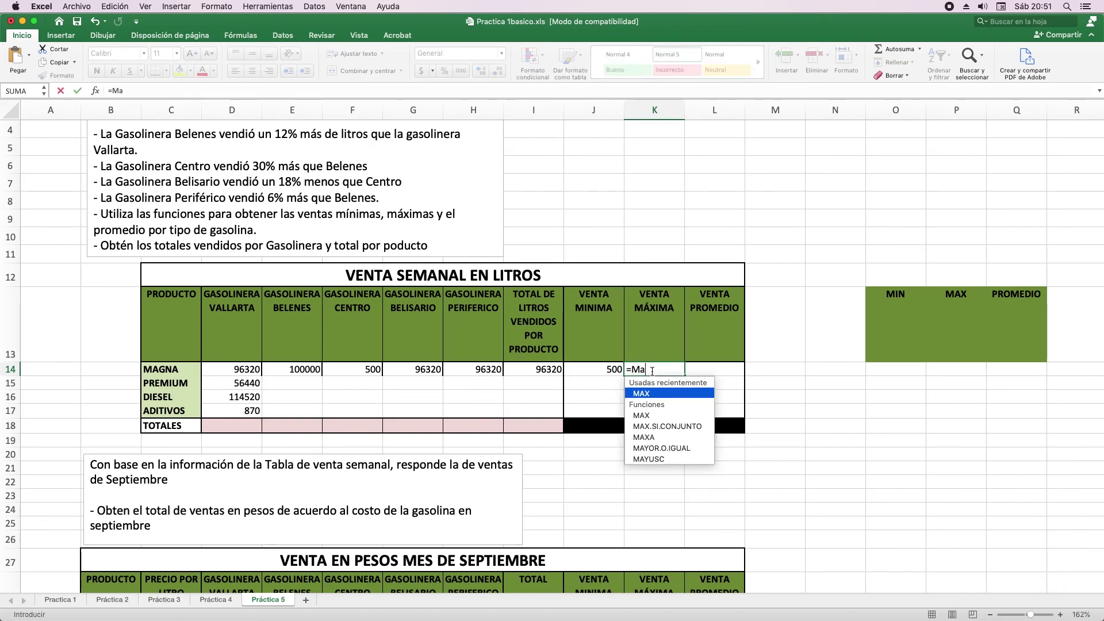
double_click(648, 394)
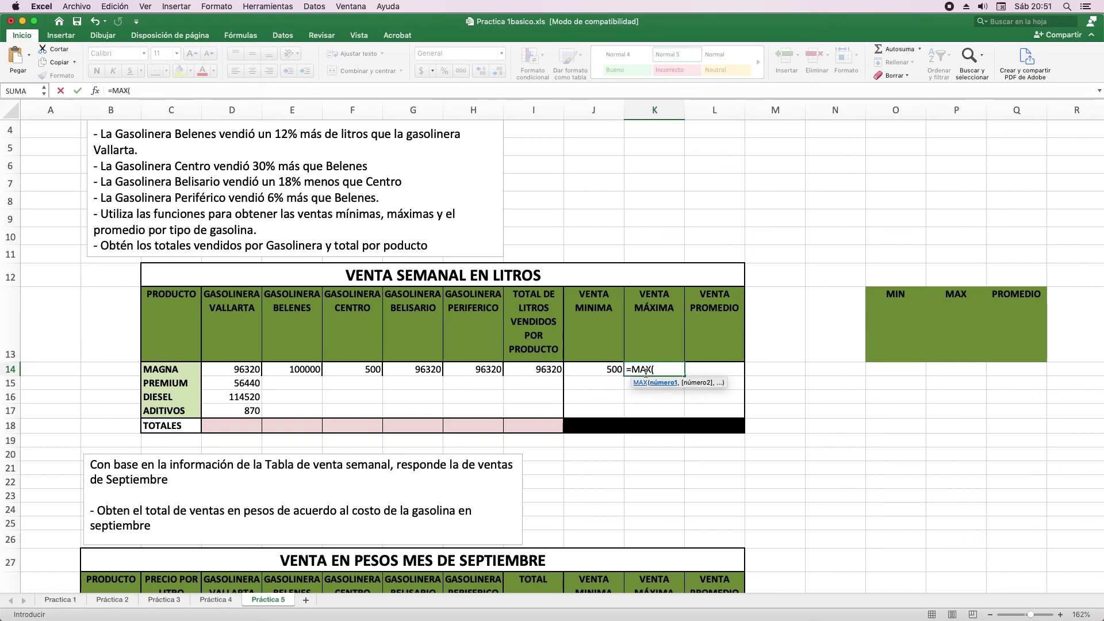
left_click_drag(549, 371, 369, 366)
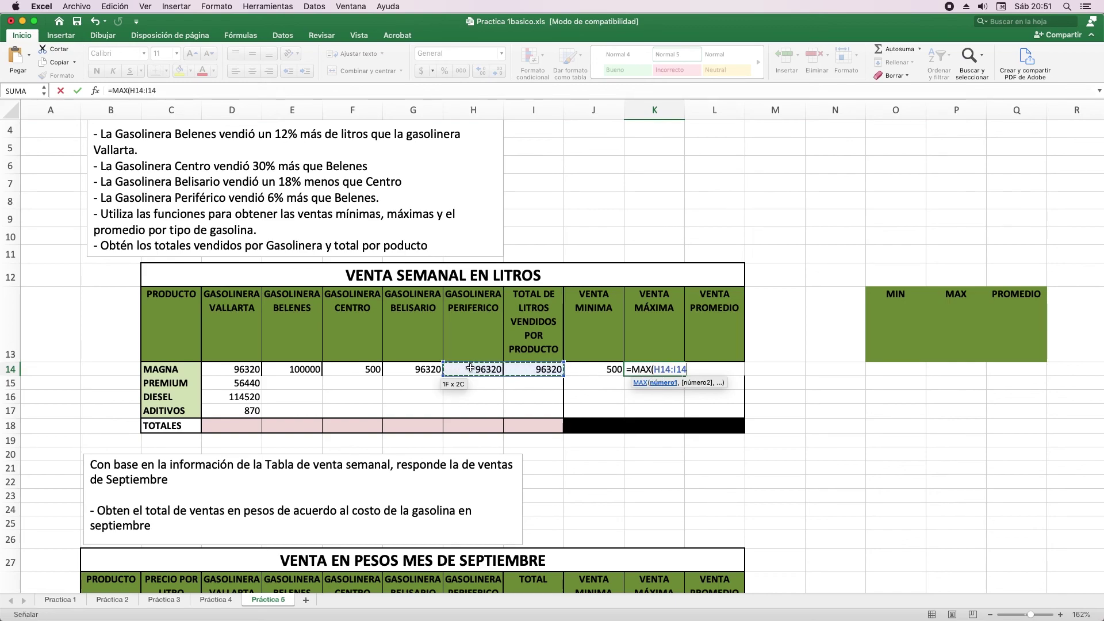
left_click(601, 368)
left_click_drag(477, 369, 250, 371)
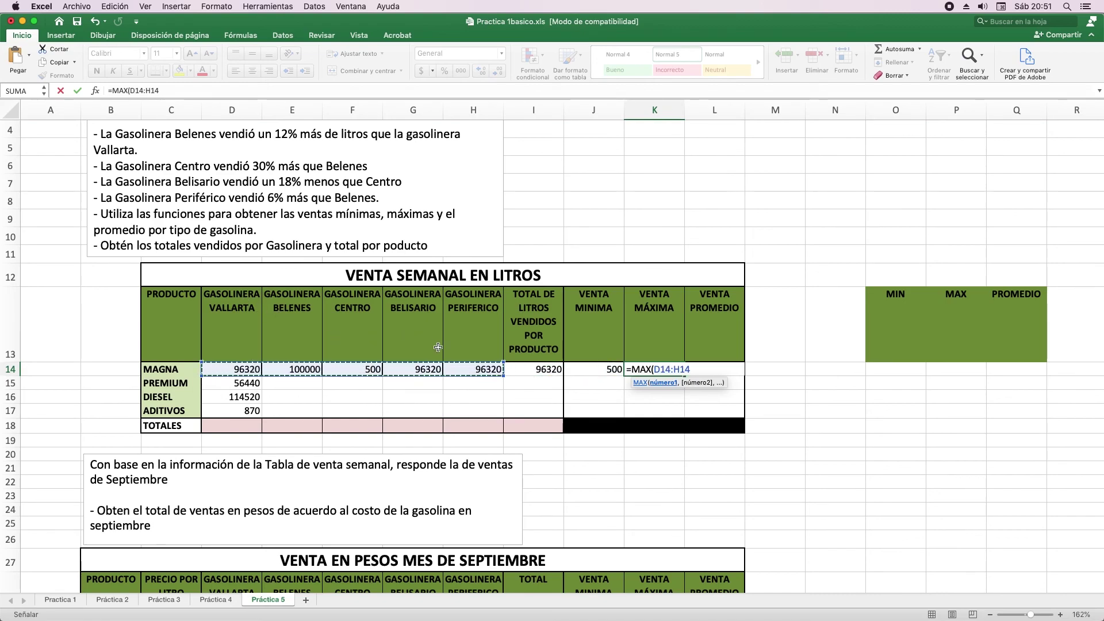
type(")")
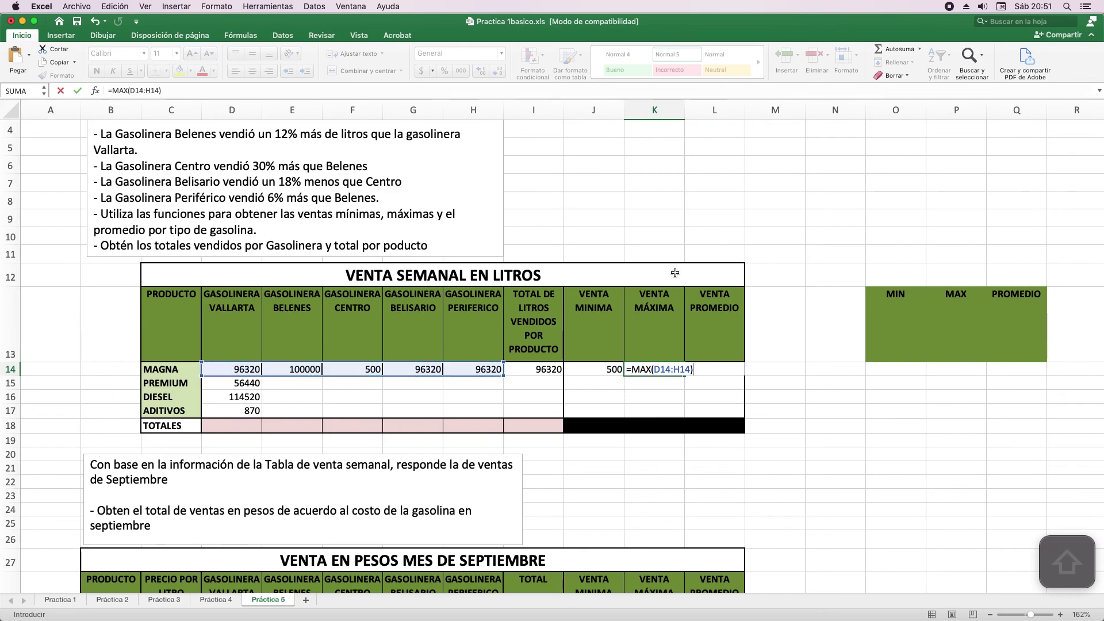
key("Return")
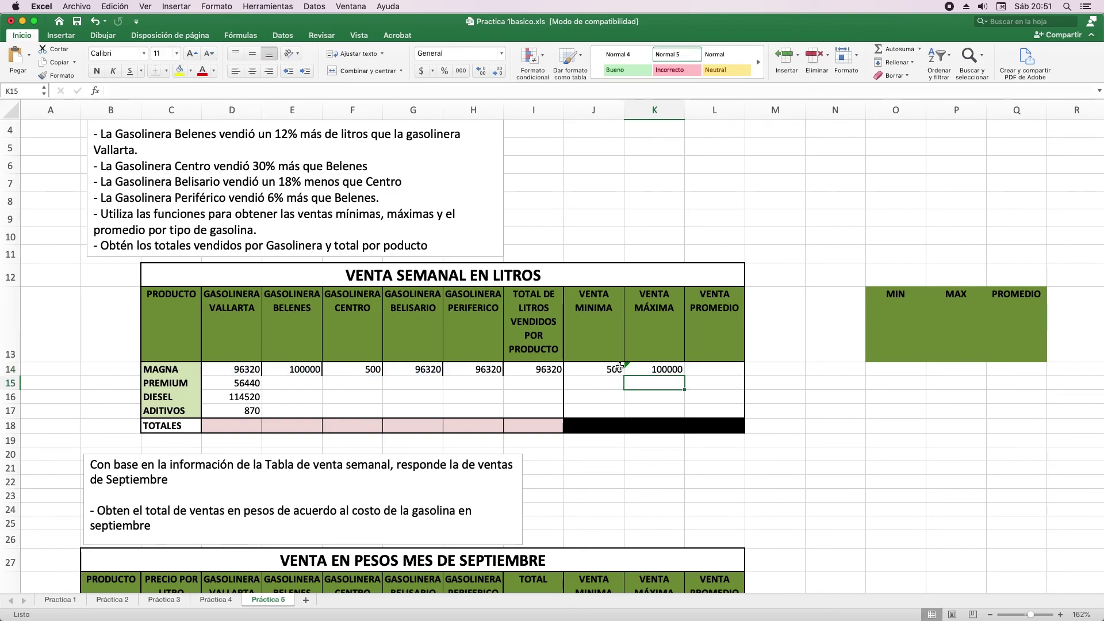
left_click(664, 370)
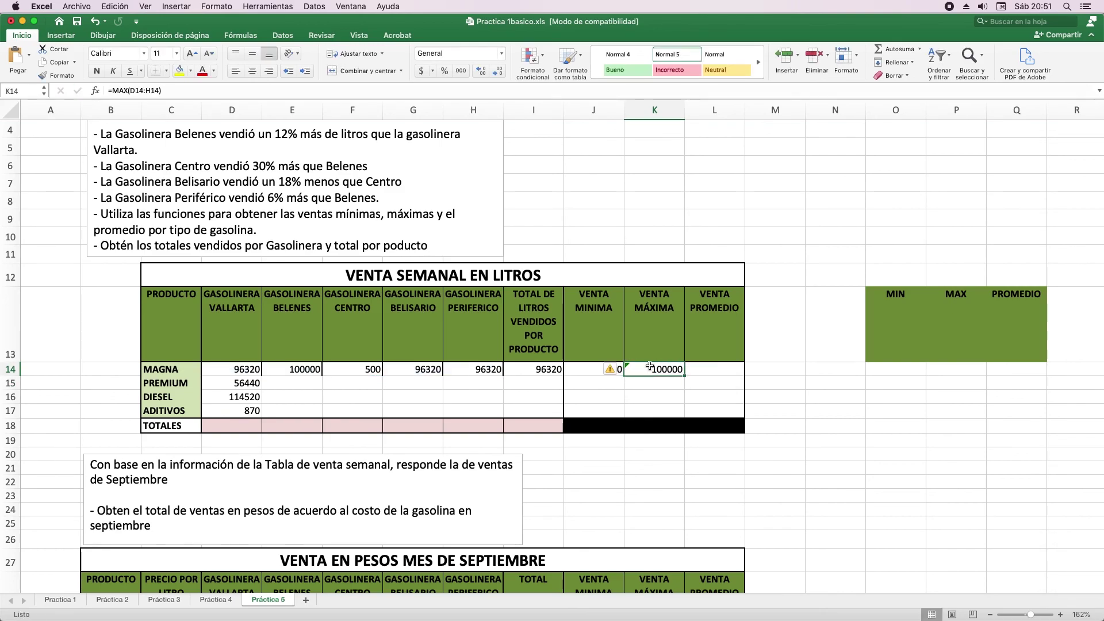
left_click(610, 369)
Step: Change J14's minimum formula range to D14:H14, still showing 500
left_click(580, 373)
left_click(579, 371)
double_click(593, 370)
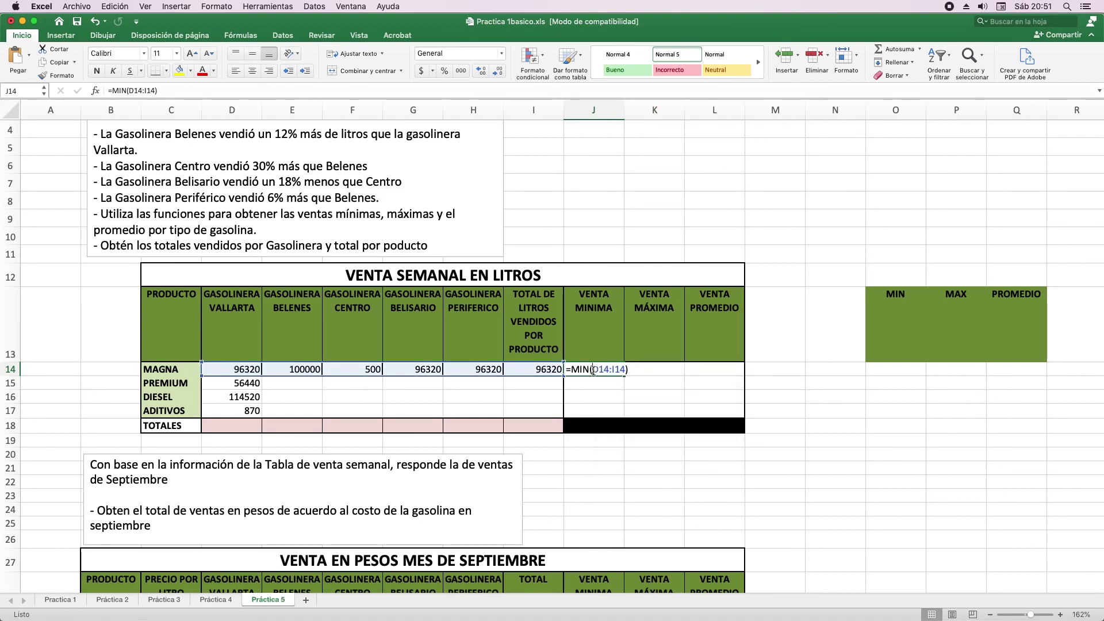
mouse_move(565, 379)
left_mouse_down()
mouse_move(638, 370)
mouse_move(595, 370)
left_mouse_up()
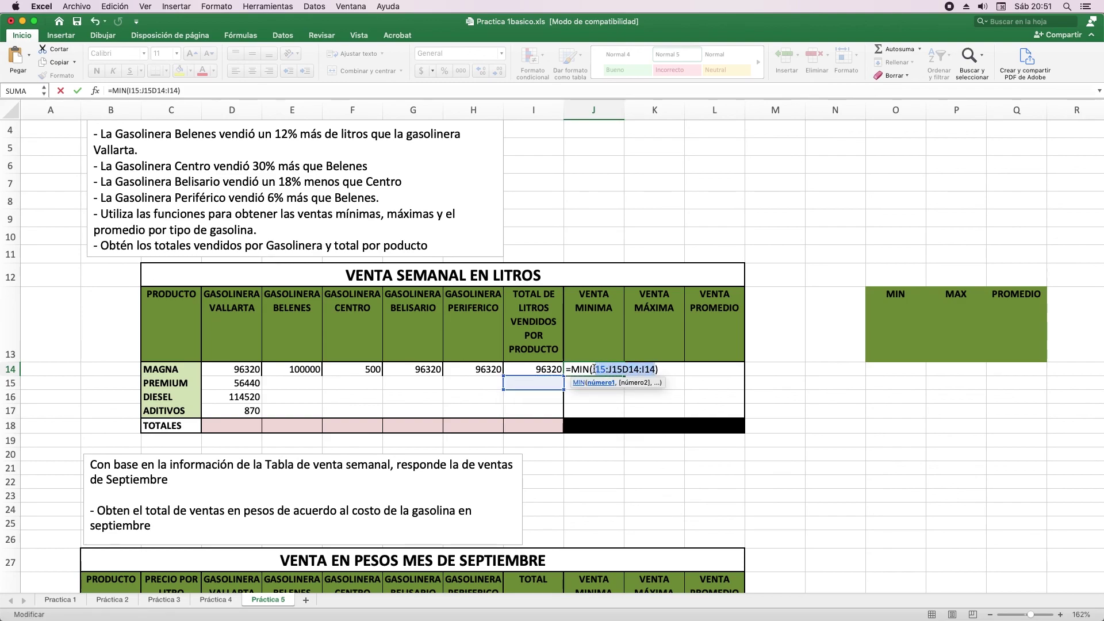
key("BackSpace")
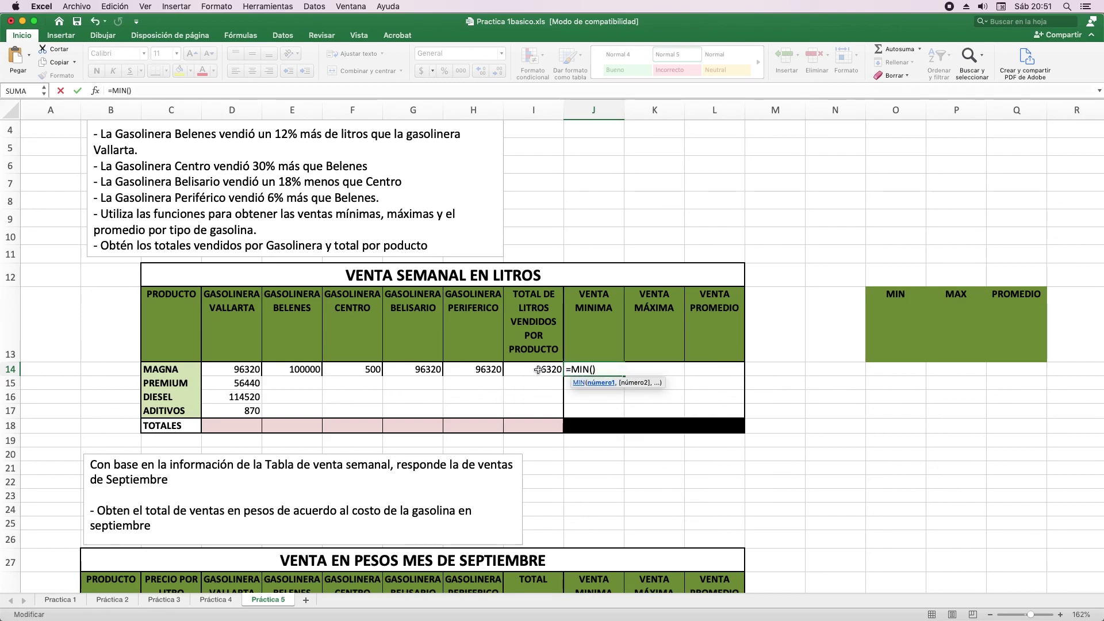
left_click_drag(483, 368, 247, 368)
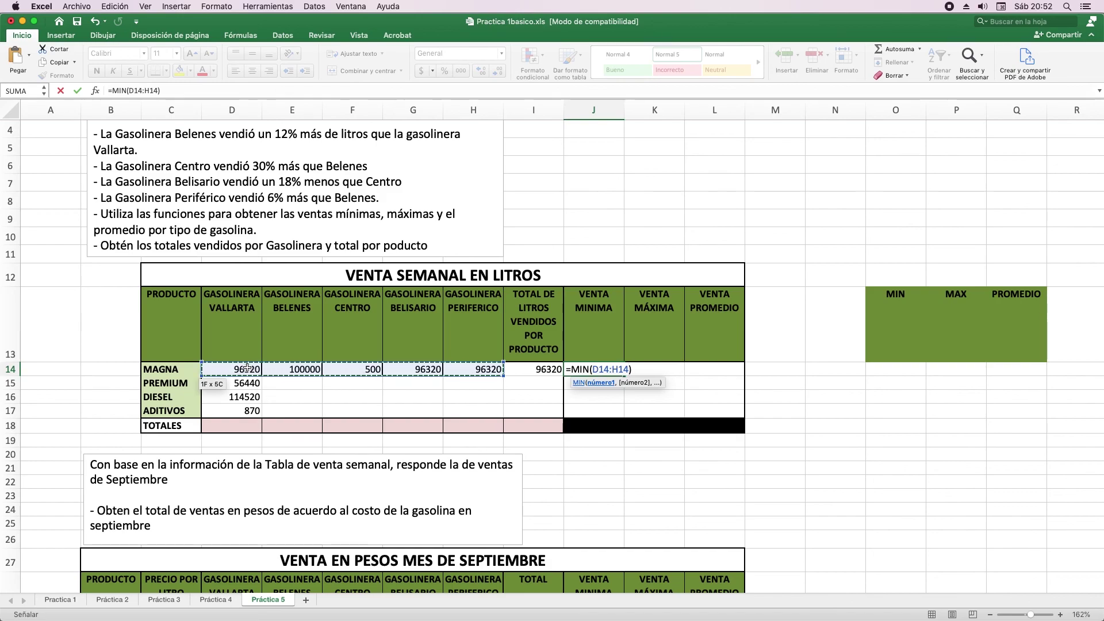
key("Return")
left_click(728, 369)
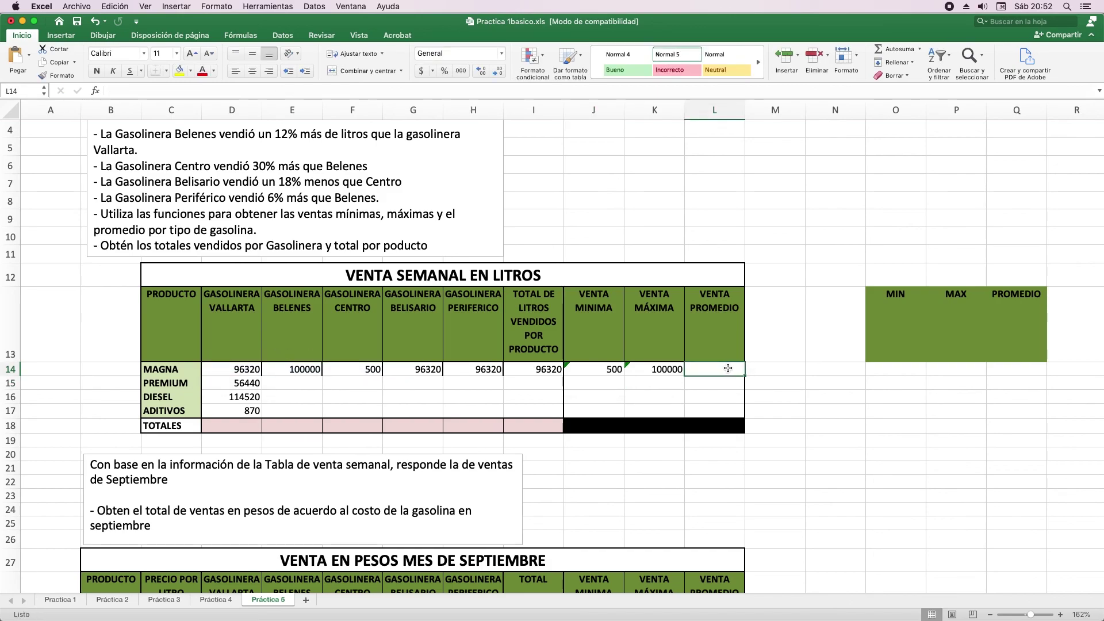
Step: Enter =PROMEDIO(D14:H14) in MAGNA's VENTA PROMEDIO cell L14, showing 77892
type("=")
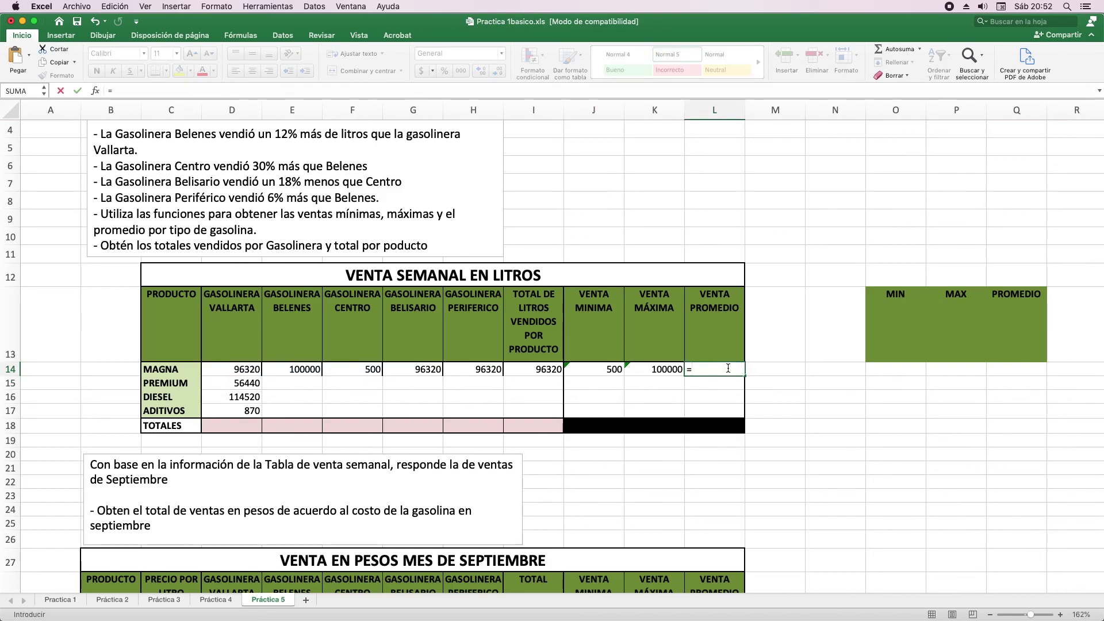
type("pro,")
key("BackSpace")
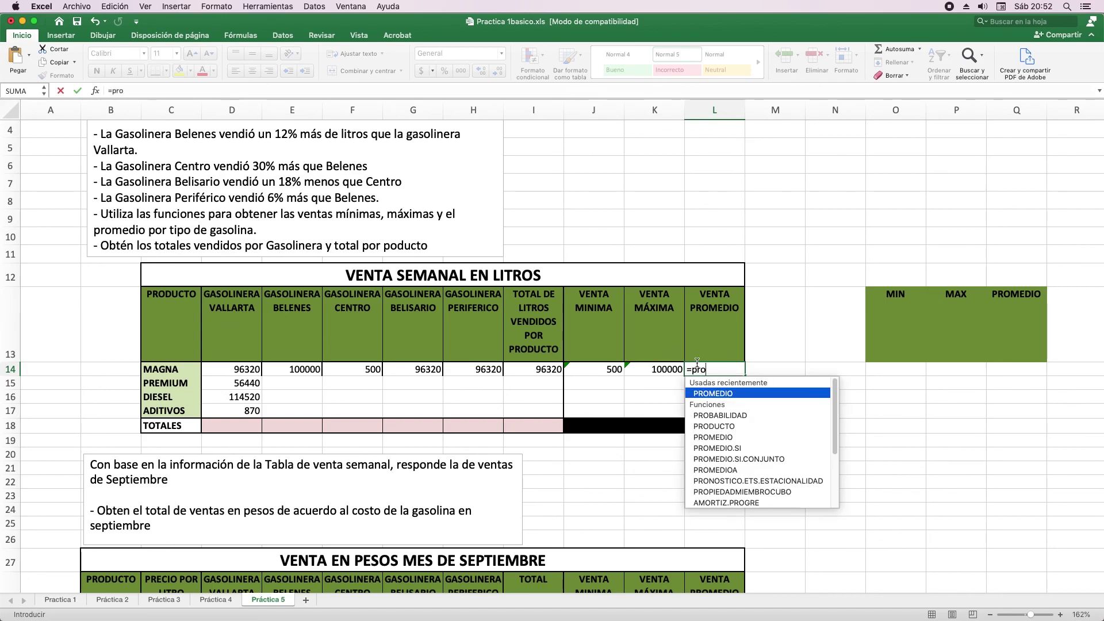
type("medio")
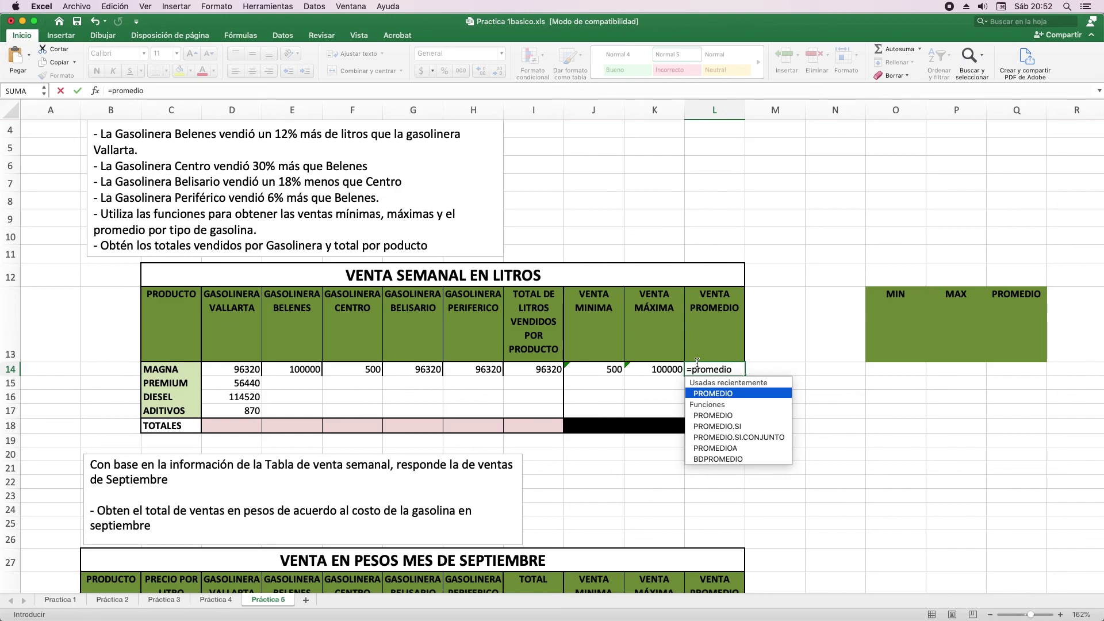
type("(")
left_click_drag(497, 373, 233, 369)
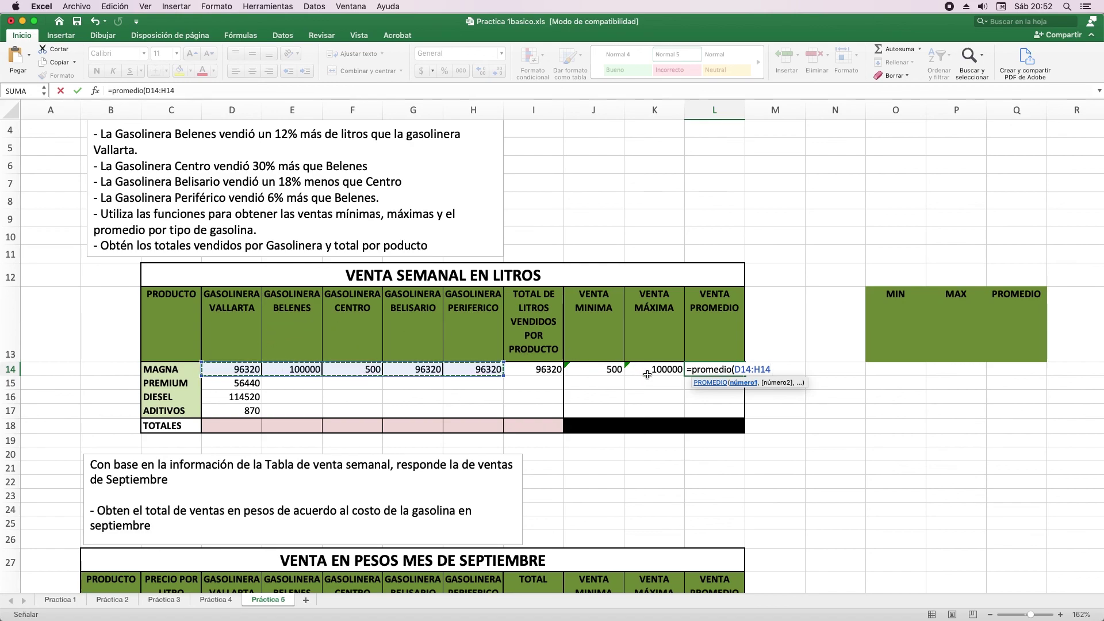
type(")")
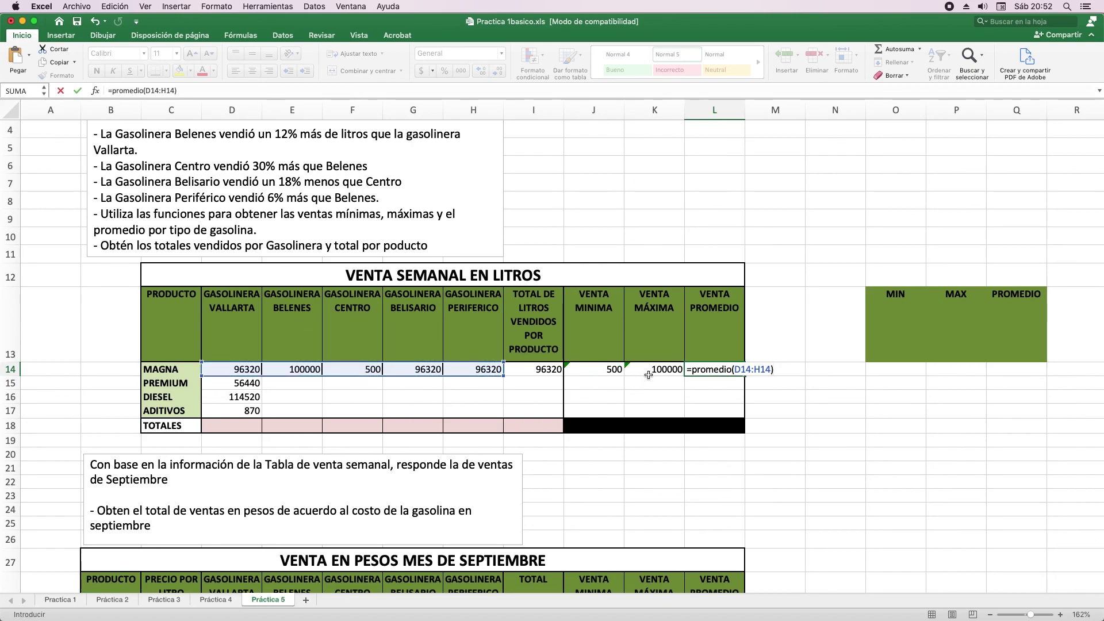
key("Return")
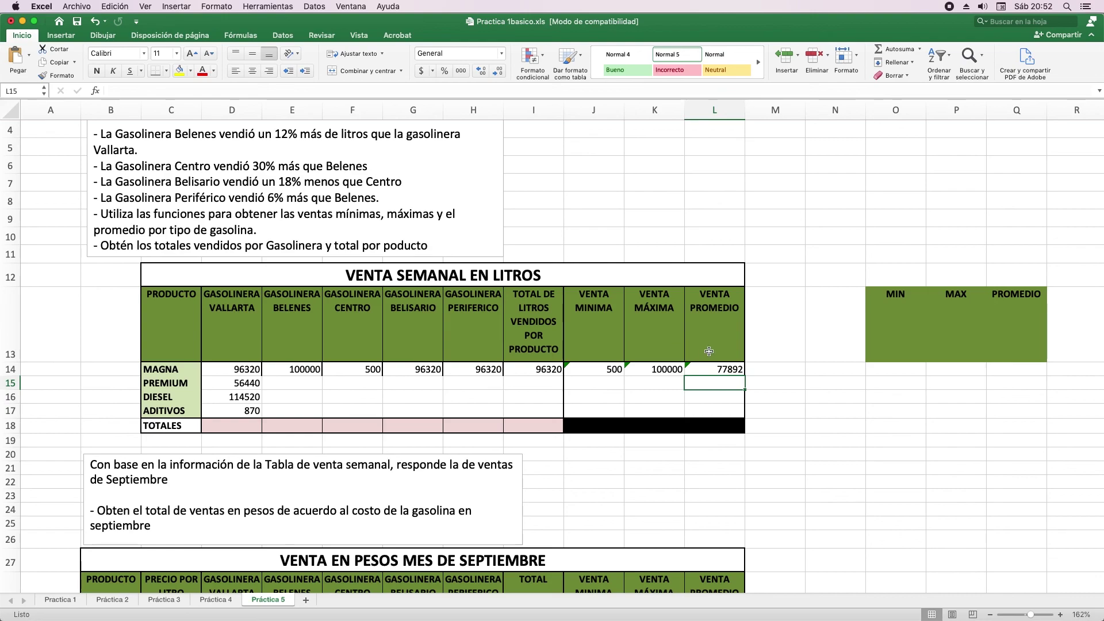
Step: Review the average formula and the VENTA MINIMA, MÁXIMA and PROMEDIO headings
left_click(711, 369)
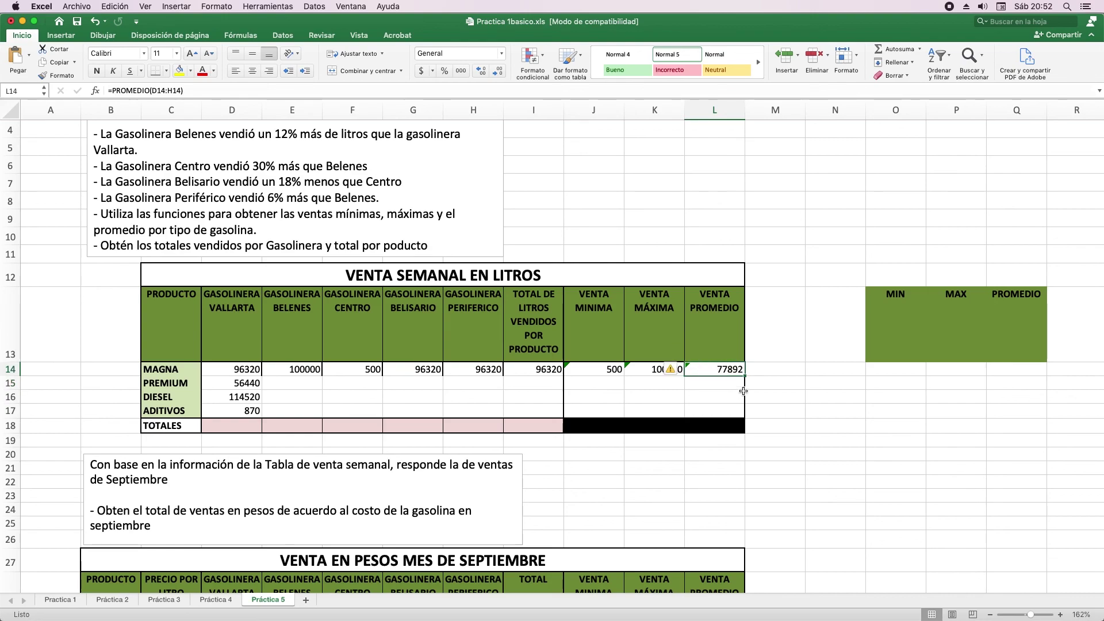
left_click(602, 335)
left_click(659, 341)
left_click(706, 344)
left_click(766, 354)
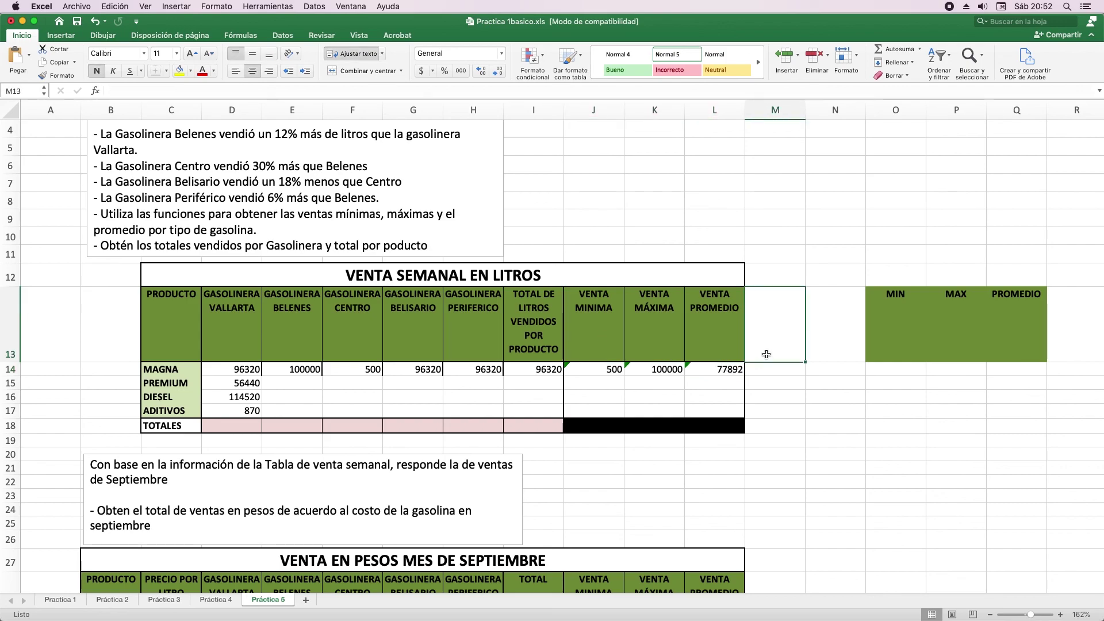